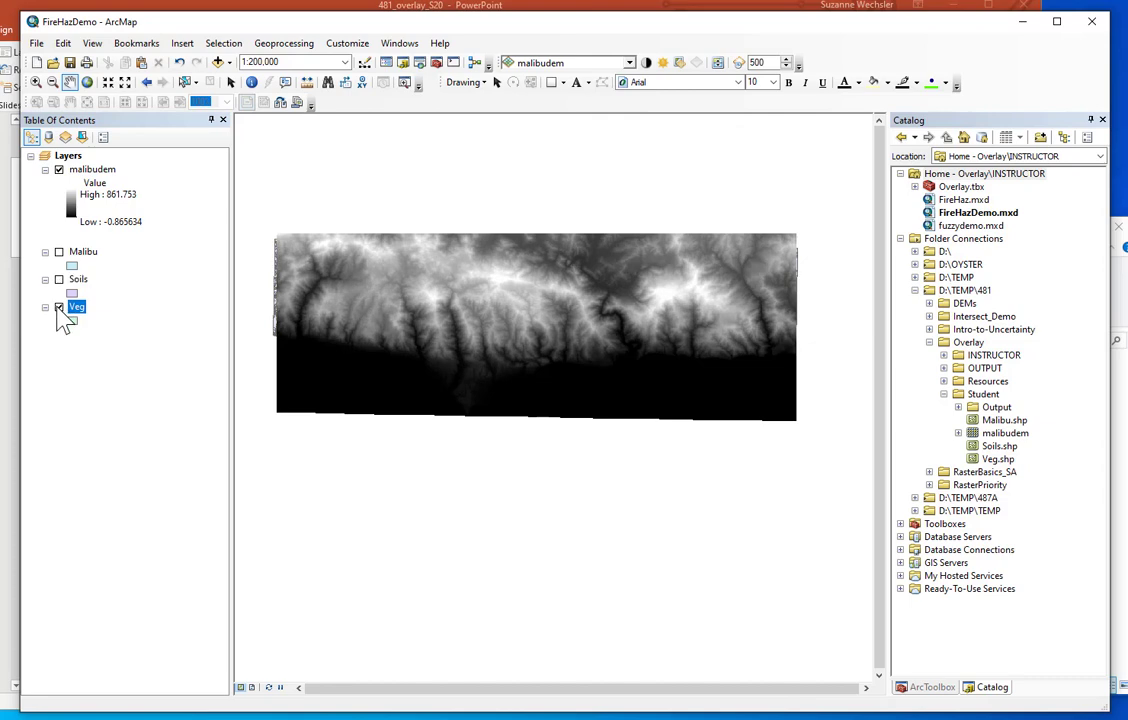
Step: Move the Malibu layer above malibudem in the layer list, show it over the elevation raster, and hide it again
{"action": "left_click_drag", "start_coordinate": [372, 284], "coordinate": [364, 266]}
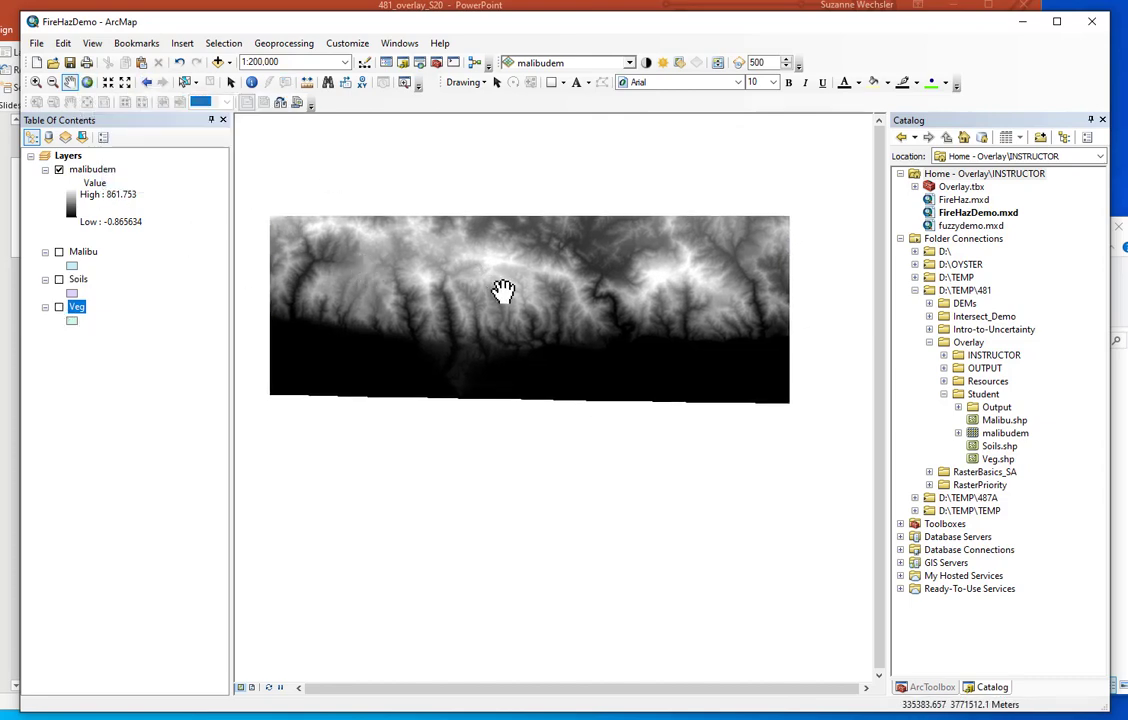
{"action": "scroll", "coordinate": [507, 328], "scroll_direction": "up", "scroll_amount": 1}
{"action": "scroll", "coordinate": [507, 328], "scroll_direction": "down", "scroll_amount": 2}
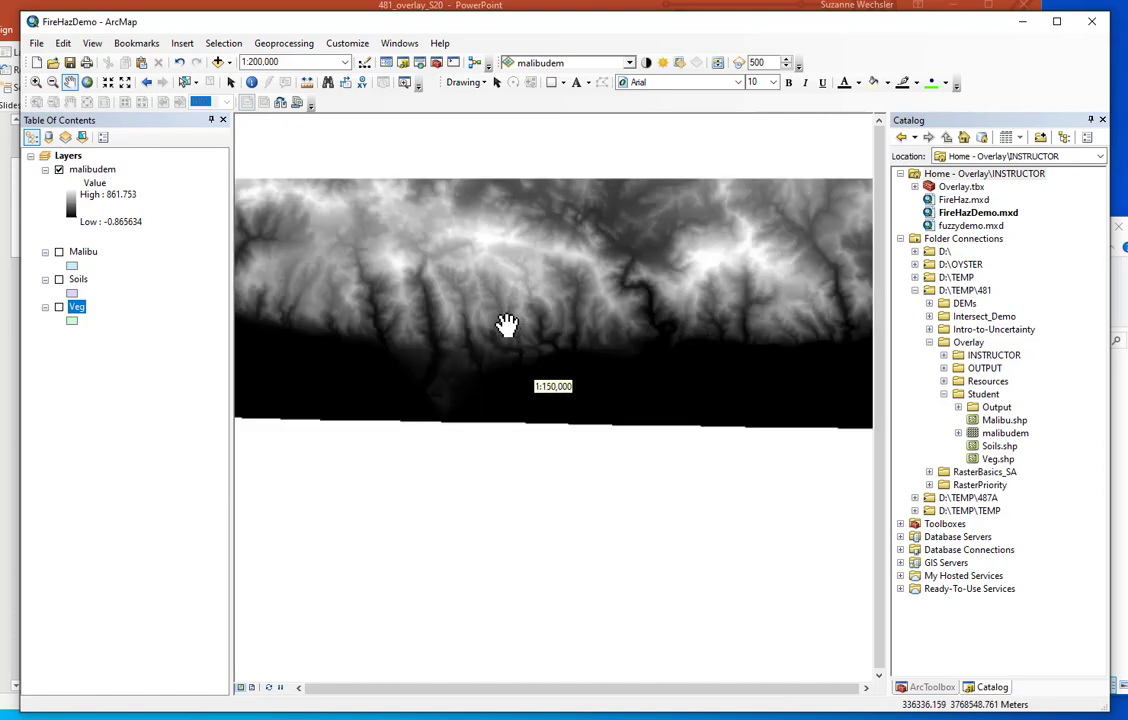
{"action": "left_click", "coordinate": [86, 252]}
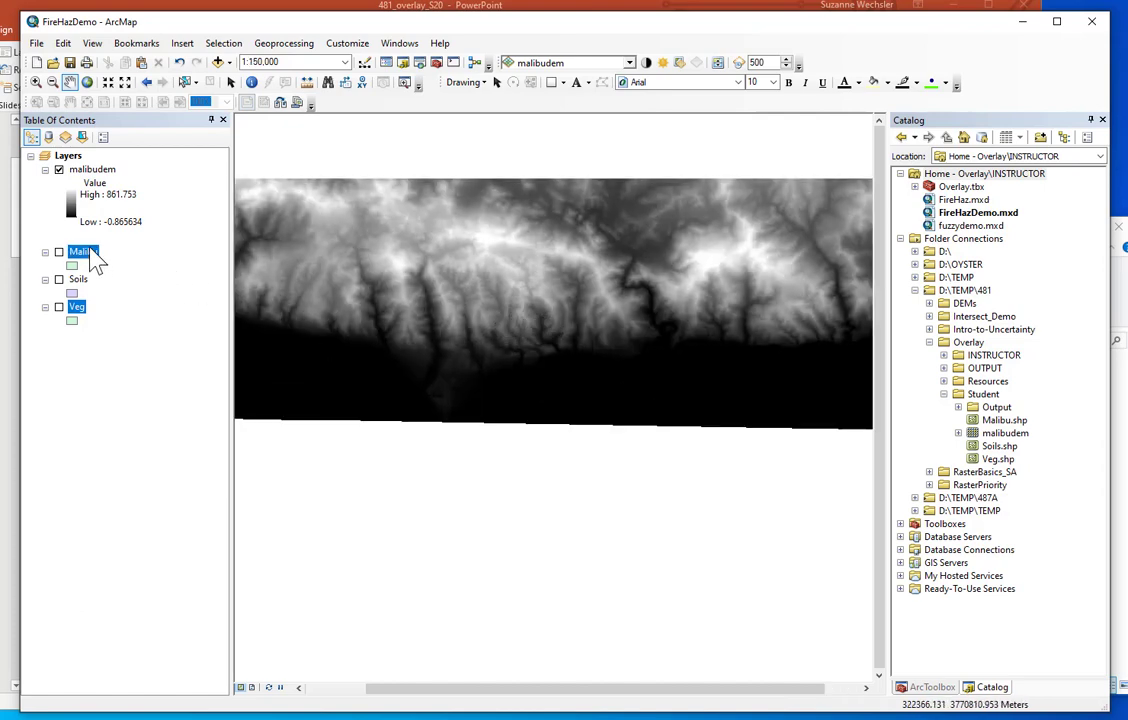
{"action": "left_click_drag", "start_coordinate": [78, 252], "coordinate": [65, 178]}
{"action": "left_click", "coordinate": [59, 170]}
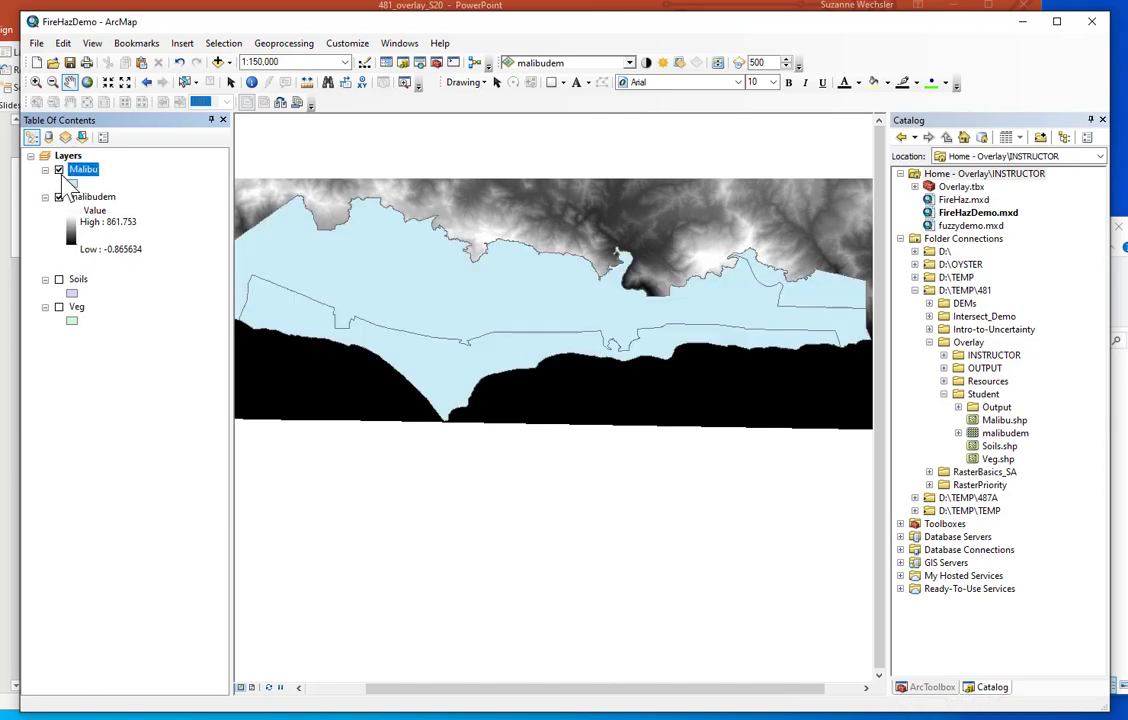
{"action": "left_click", "coordinate": [59, 170]}
Step: Examine the malibudem layer's source properties for its cell size and XY coordinate system
{"action": "left_click", "coordinate": [90, 198]}
{"action": "right_click", "coordinate": [88, 197]}
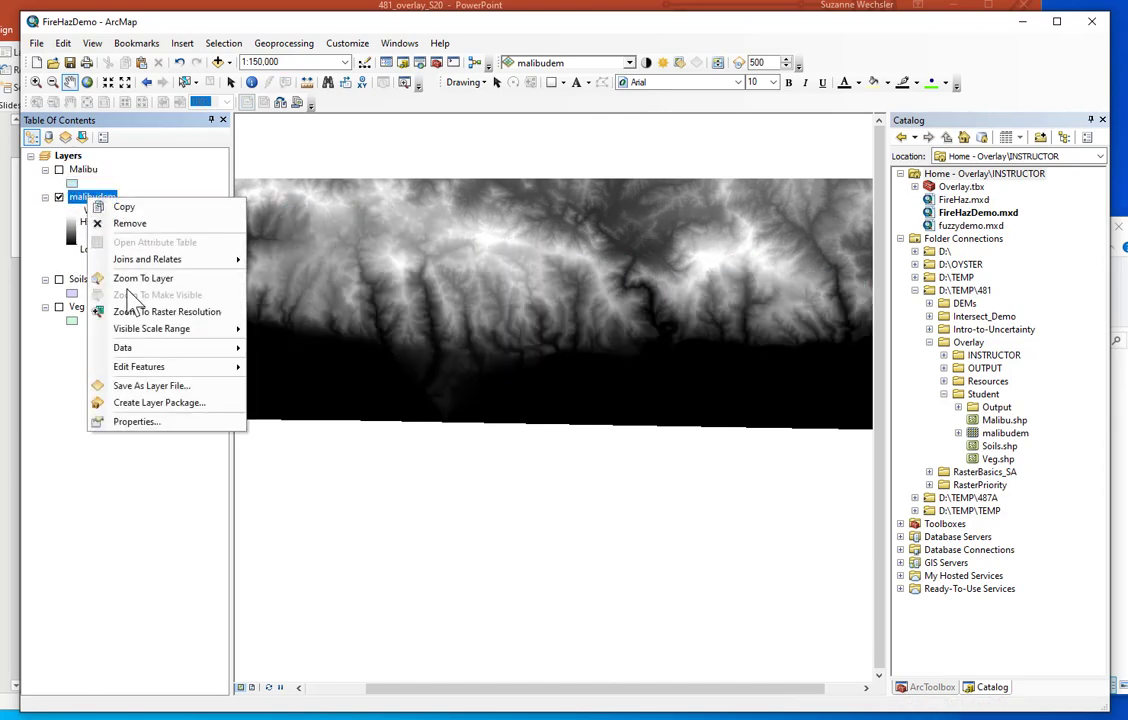
{"action": "left_click", "coordinate": [137, 422]}
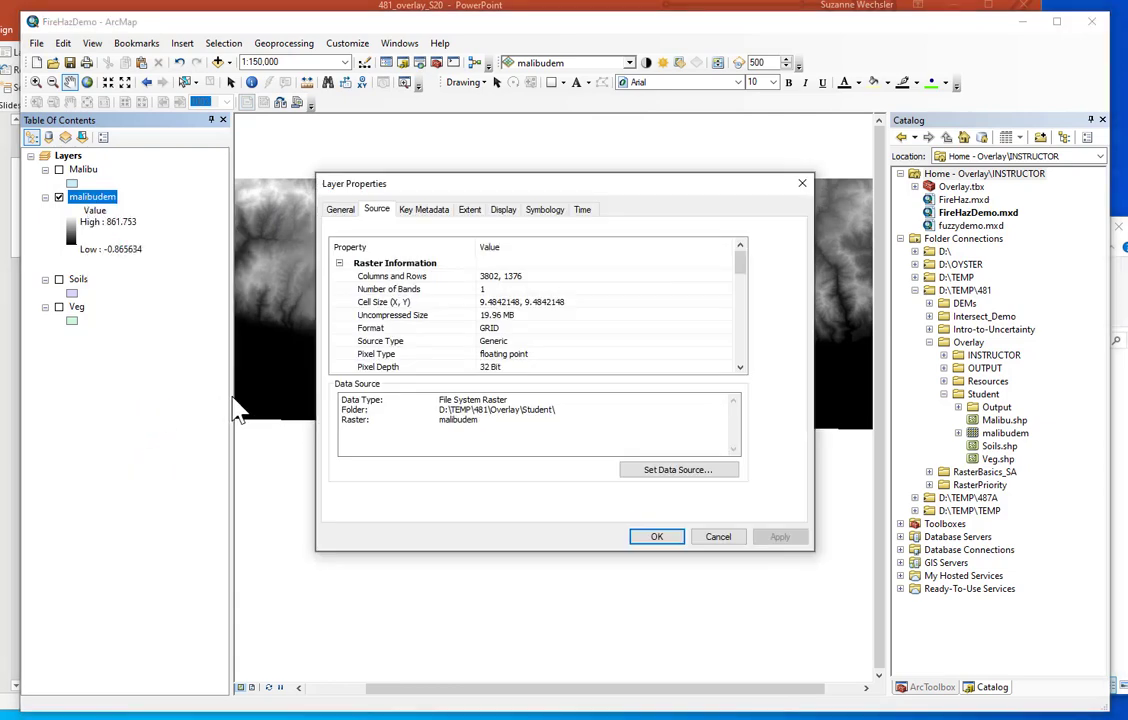
{"action": "scroll", "coordinate": [392, 295], "scroll_direction": "down", "scroll_amount": 1}
{"action": "scroll", "coordinate": [392, 295], "scroll_direction": "up", "scroll_amount": 1}
{"action": "left_click", "coordinate": [380, 302]}
{"action": "scroll", "coordinate": [425, 330], "scroll_direction": "down", "scroll_amount": 3}
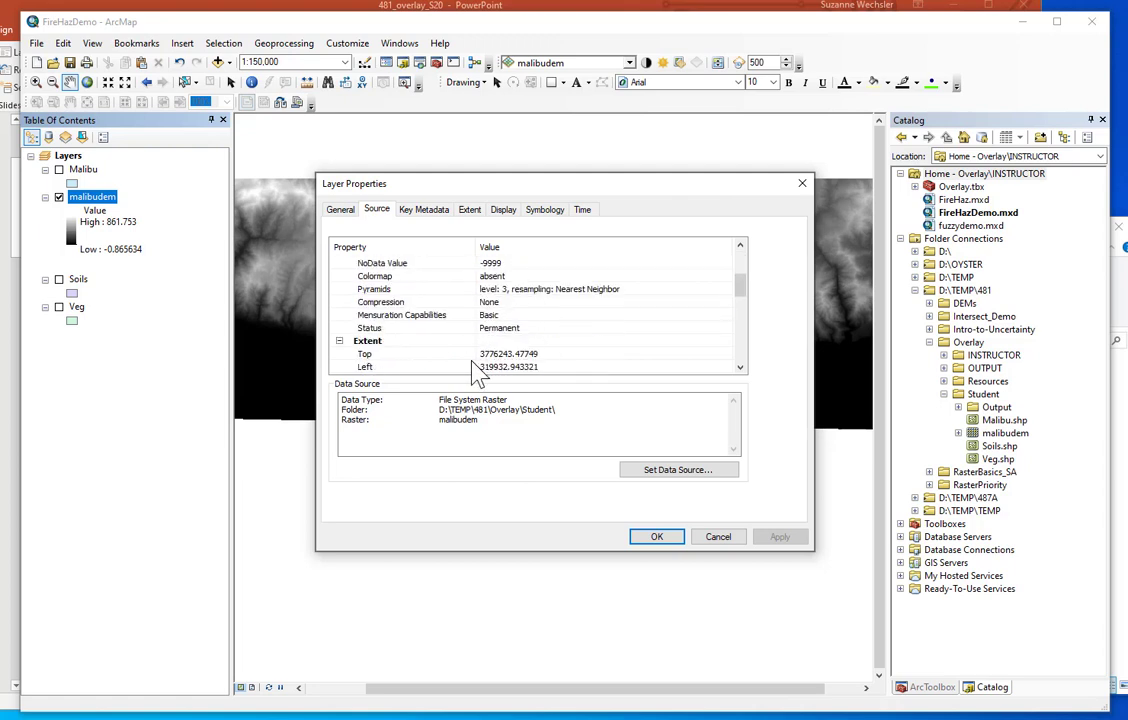
{"action": "scroll", "coordinate": [478, 368], "scroll_direction": "down", "scroll_amount": 2}
{"action": "left_click", "coordinate": [468, 342]}
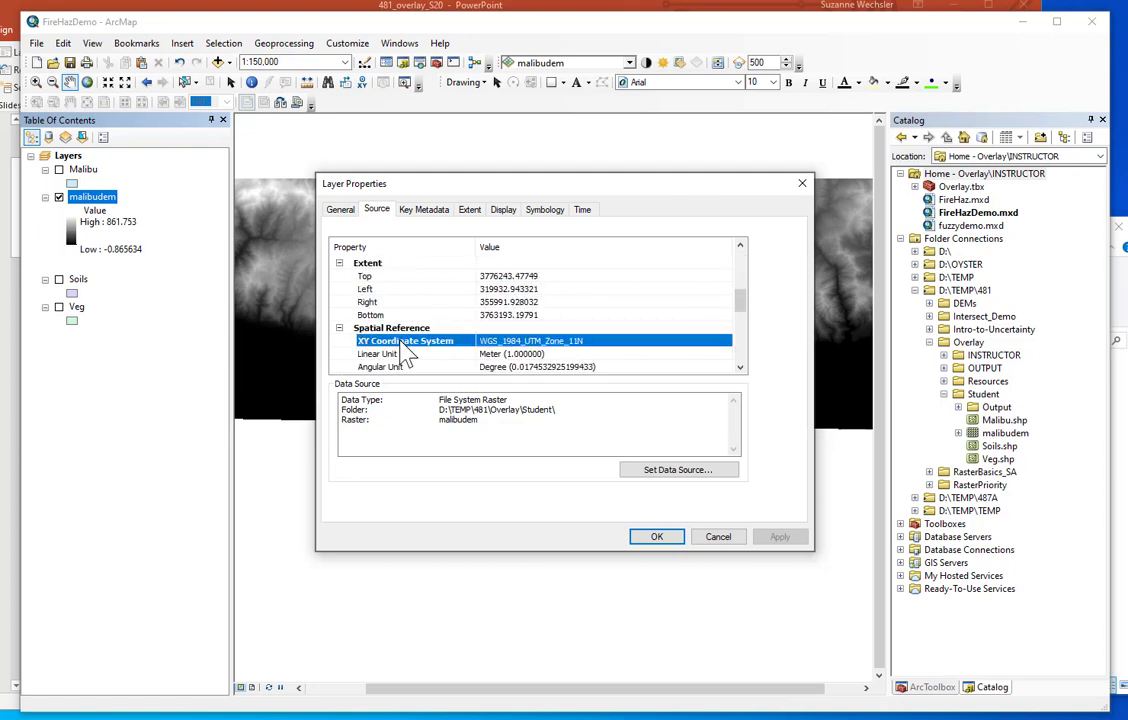
{"action": "scroll", "coordinate": [550, 362], "scroll_direction": "up", "scroll_amount": 4}
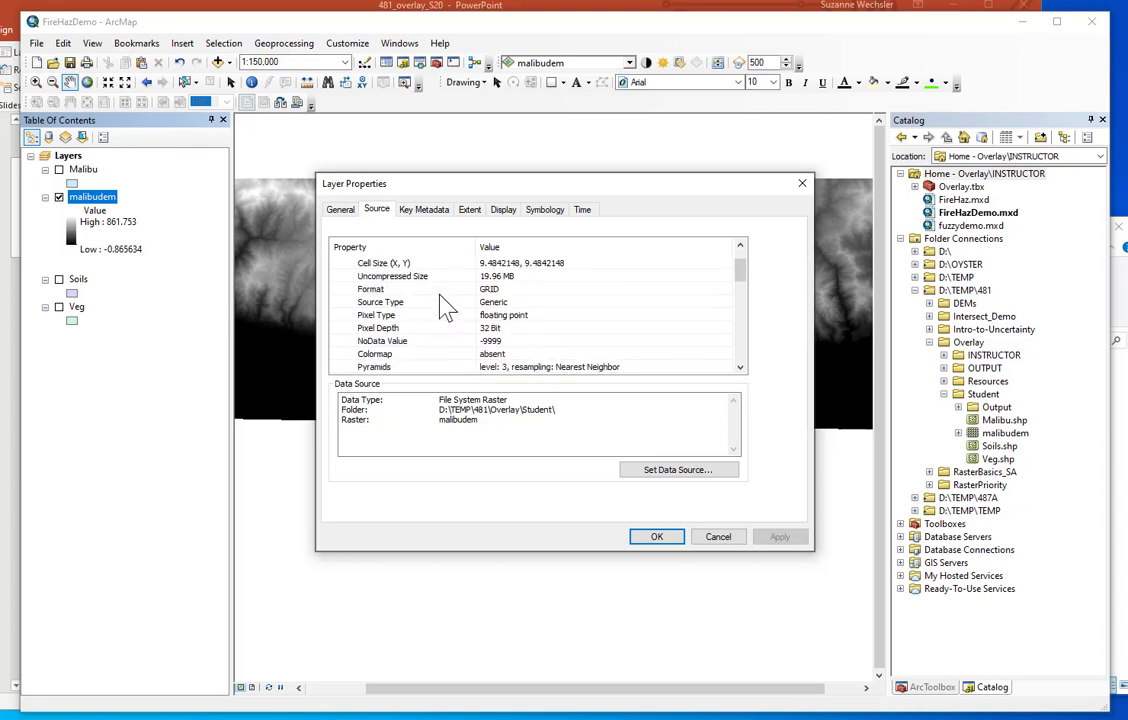
{"action": "left_click", "coordinate": [381, 263]}
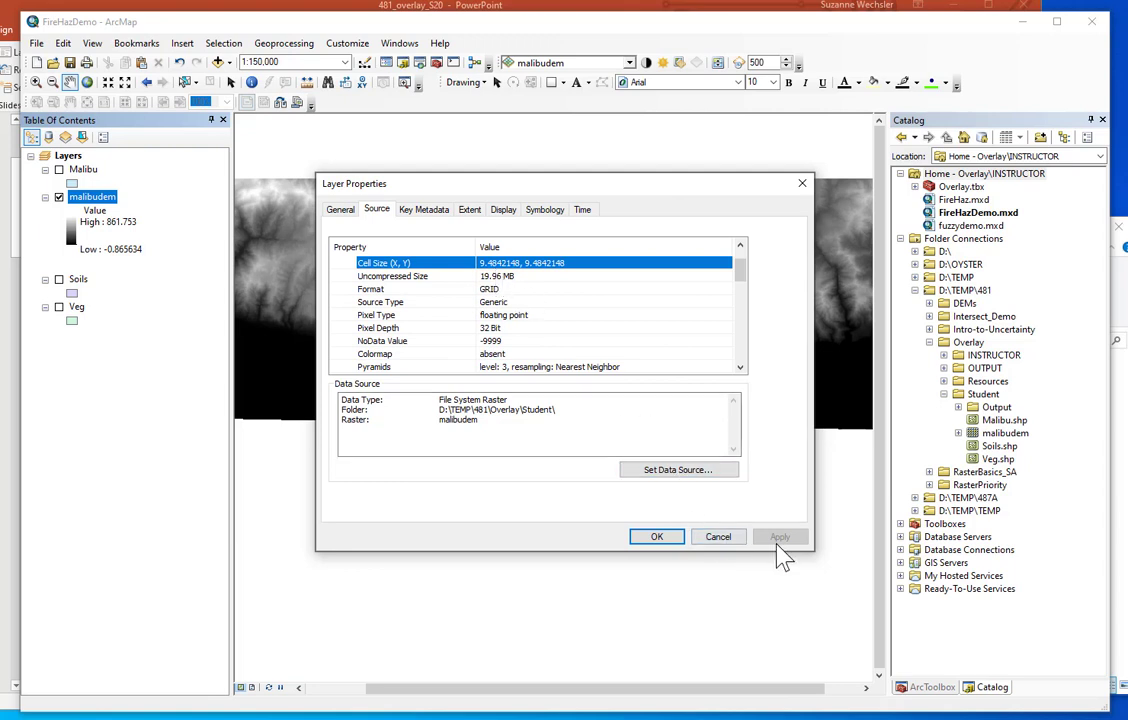
{"action": "left_click", "coordinate": [657, 537]}
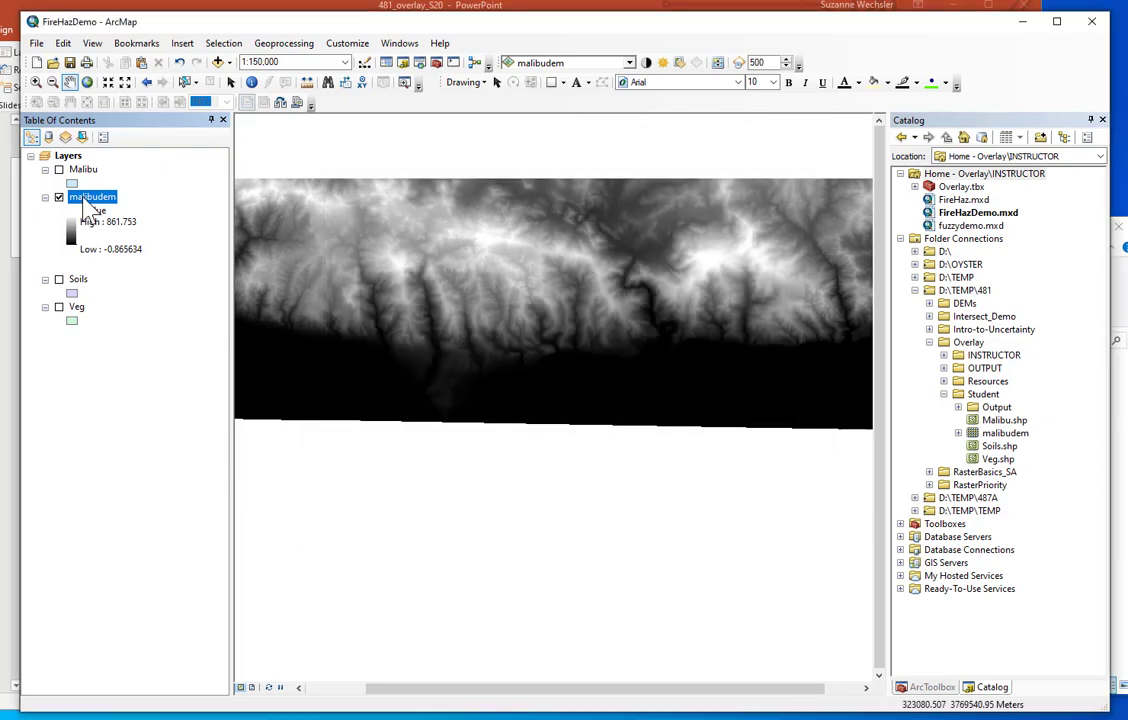
Step: Turn on the Soils and Veg layers and try to move Soils above malibudem
{"action": "left_click", "coordinate": [77, 280]}
{"action": "left_click", "coordinate": [77, 309]}
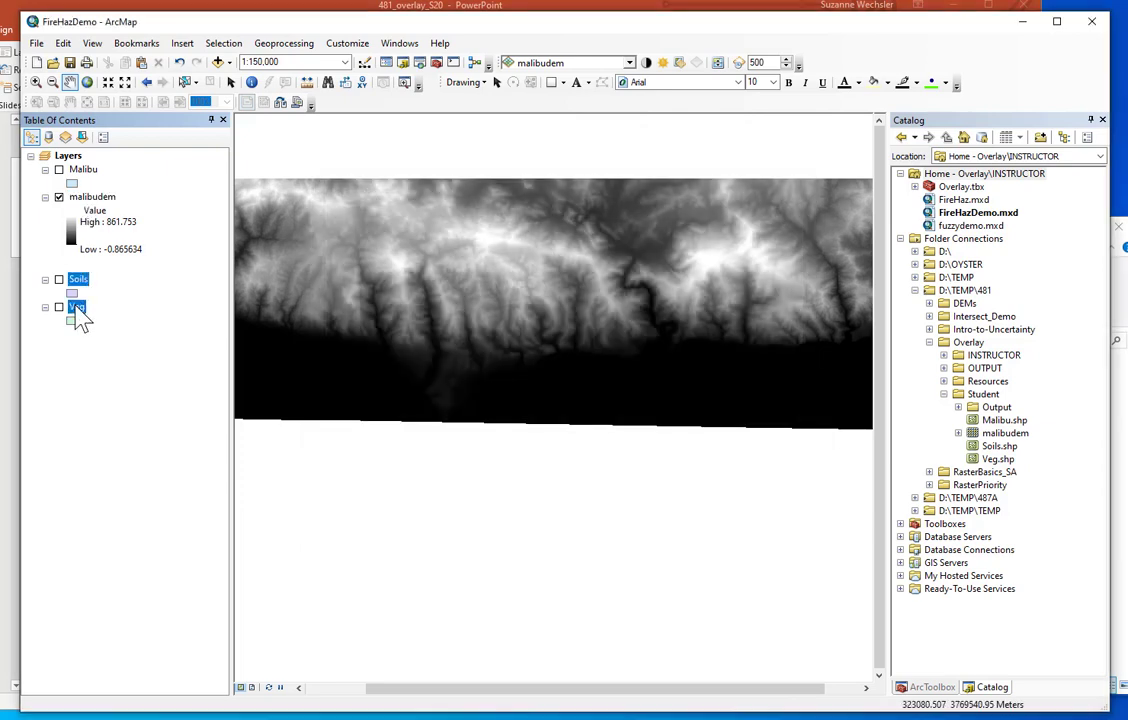
{"action": "left_click", "coordinate": [59, 280]}
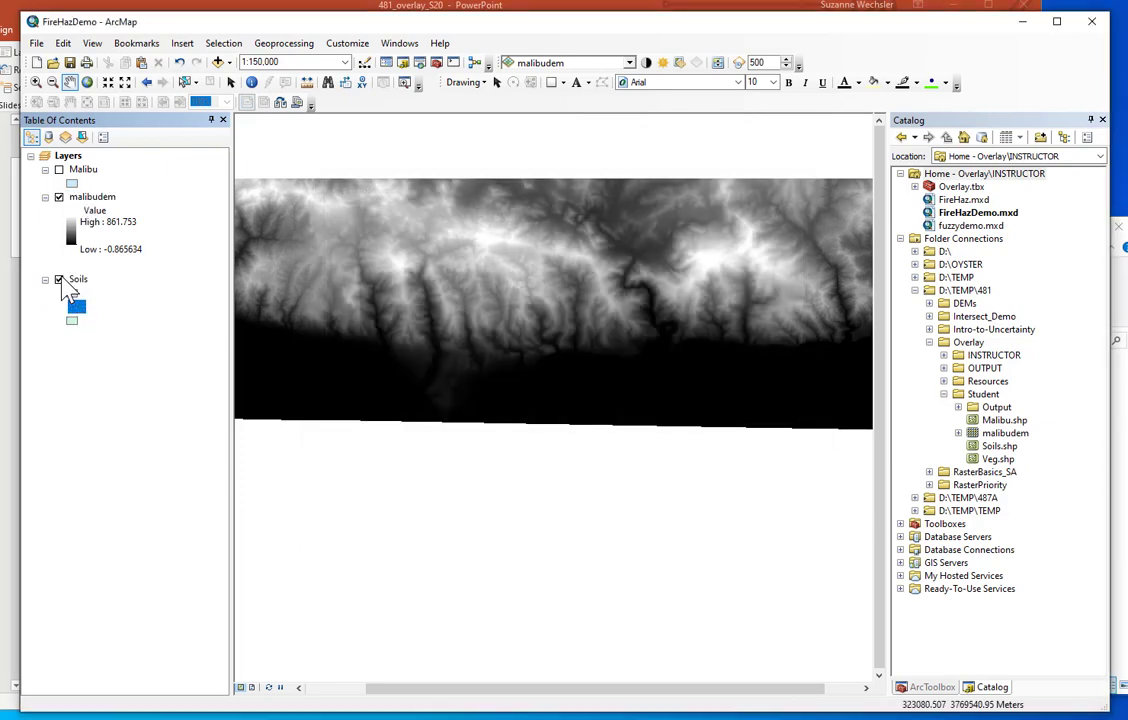
{"action": "left_click_drag", "start_coordinate": [82, 279], "coordinate": [79, 190]}
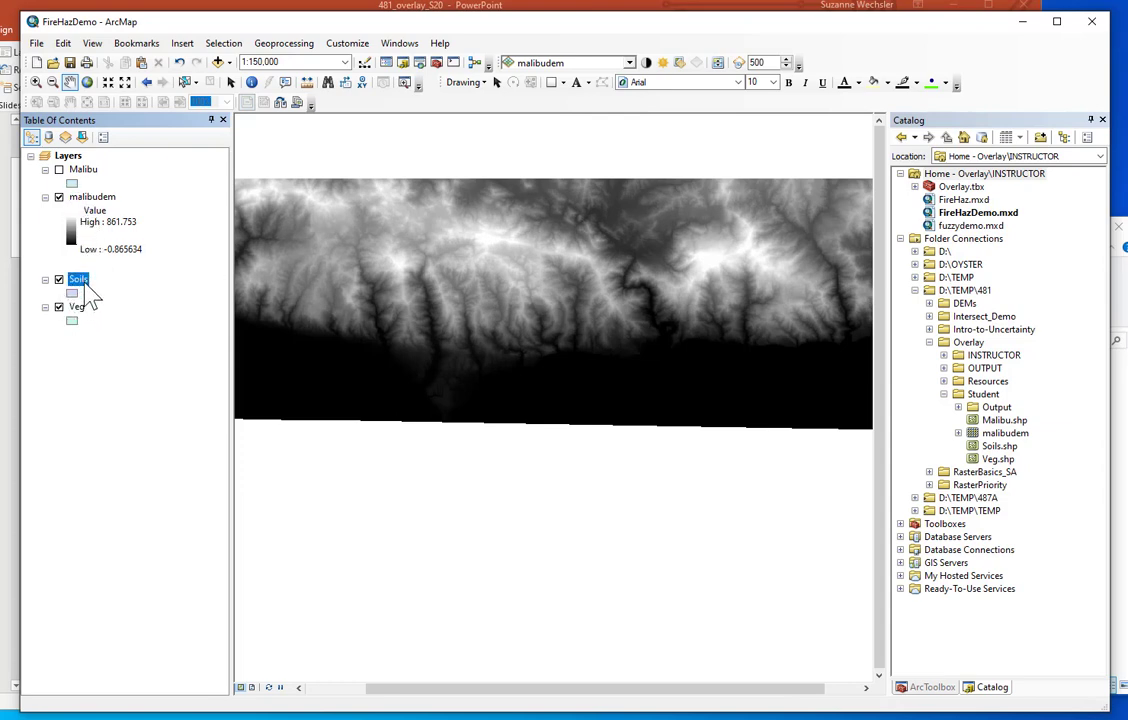
Step: Open the Soils attribute table, widen it, examine its fields including drclasswet, and close it
{"action": "right_click", "coordinate": [82, 285]}
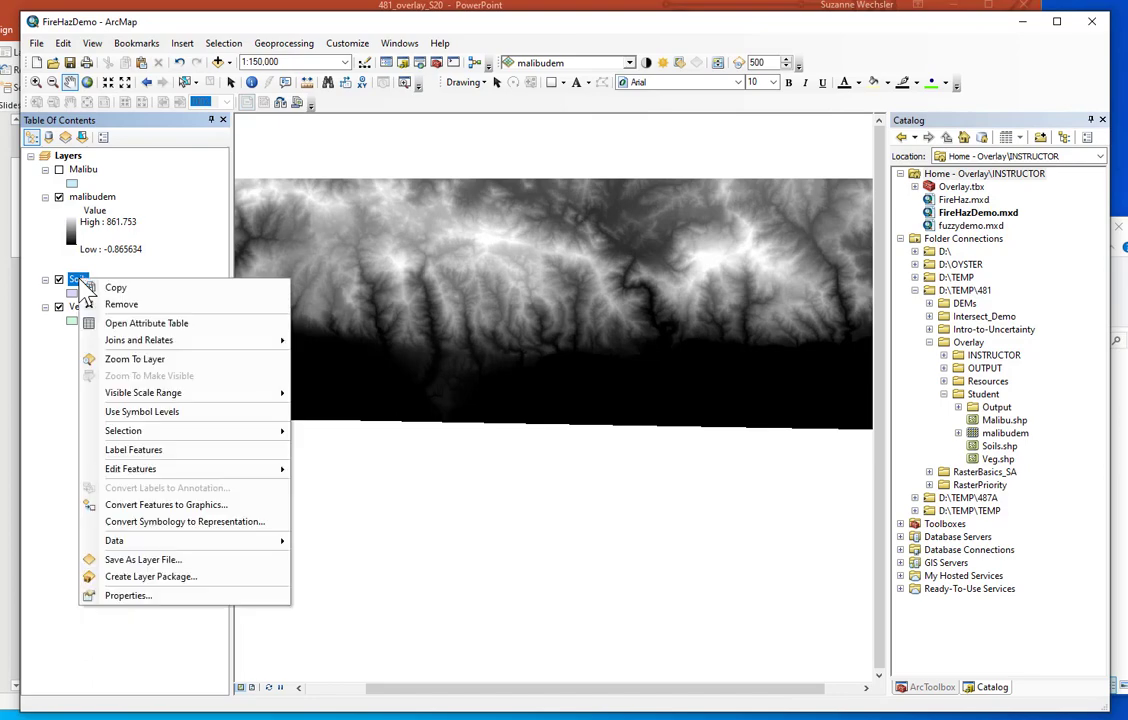
{"action": "left_click", "coordinate": [113, 321]}
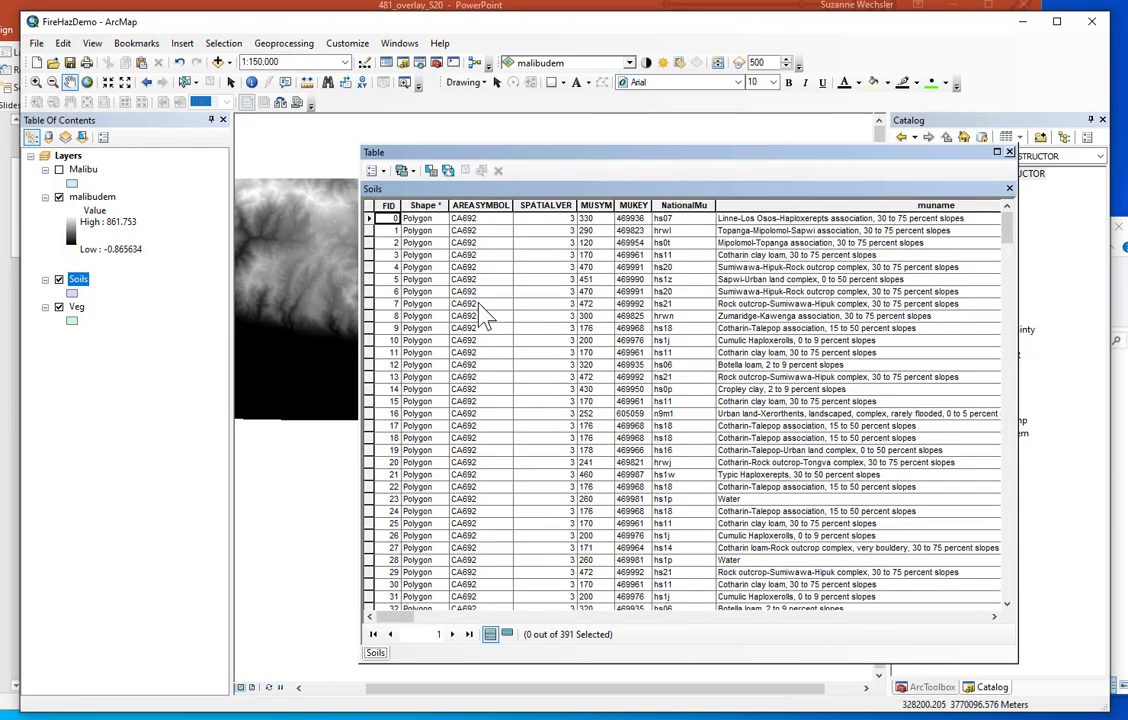
{"action": "left_click_drag", "start_coordinate": [358, 340], "coordinate": [205, 320]}
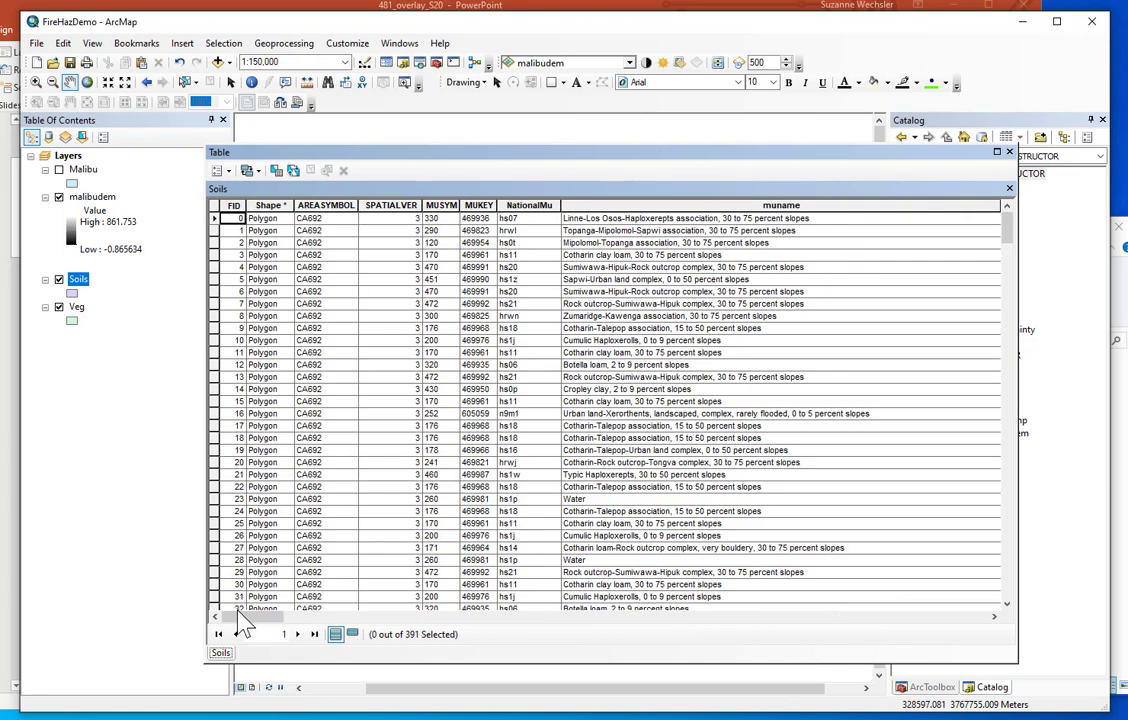
{"action": "left_click_drag", "start_coordinate": [251, 618], "coordinate": [408, 657]}
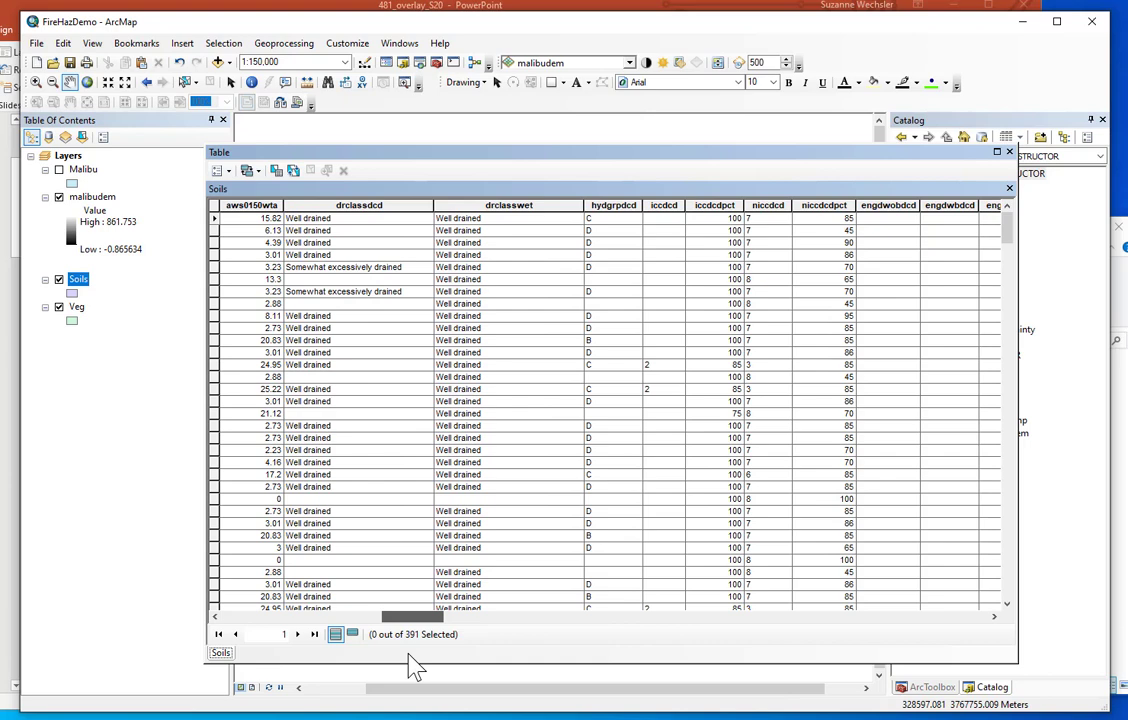
{"action": "left_click", "coordinate": [549, 204]}
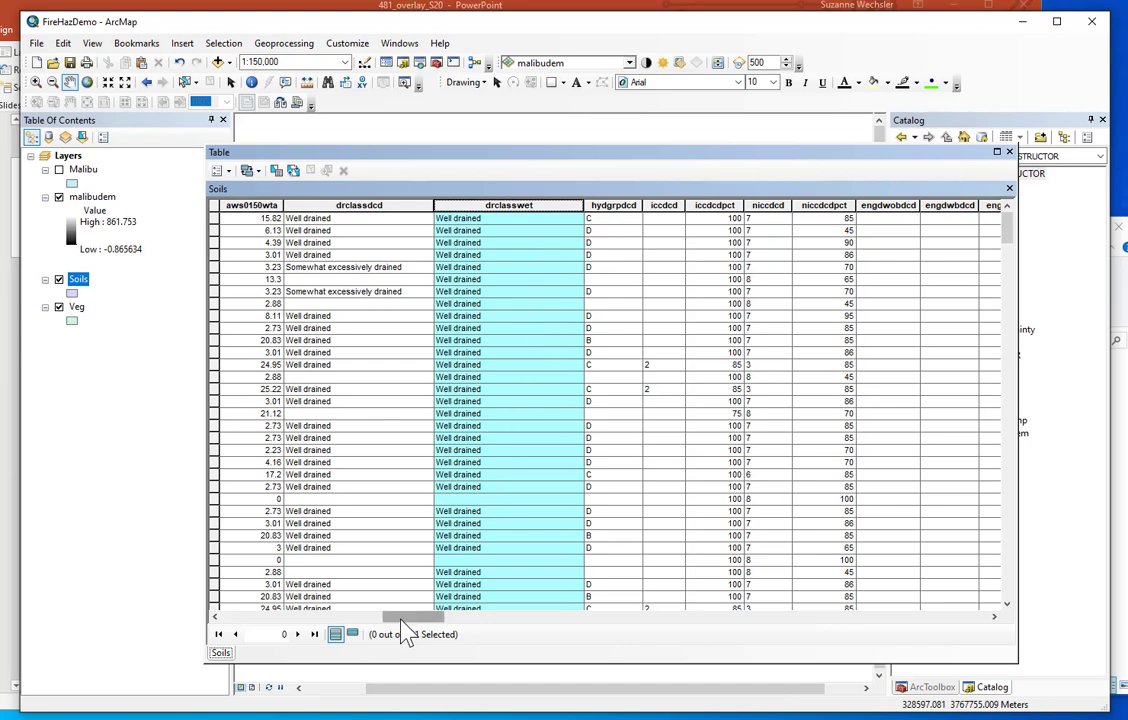
{"action": "left_click_drag", "start_coordinate": [415, 620], "coordinate": [882, 600]}
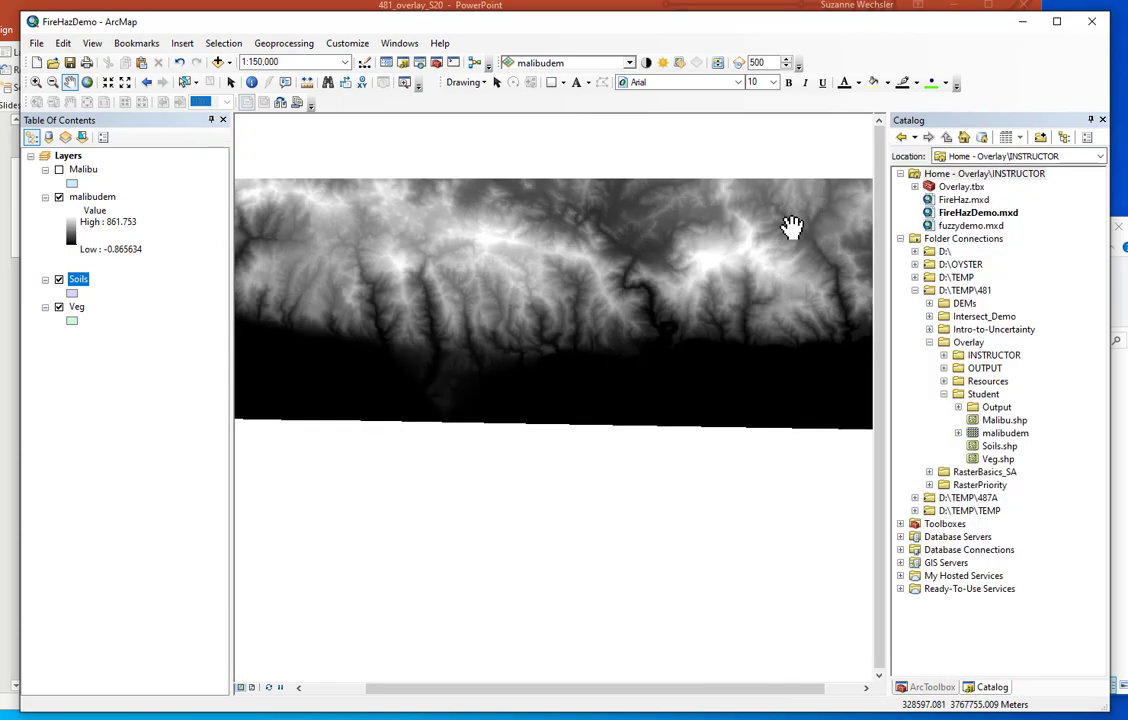
{"action": "left_click", "coordinate": [1009, 151]}
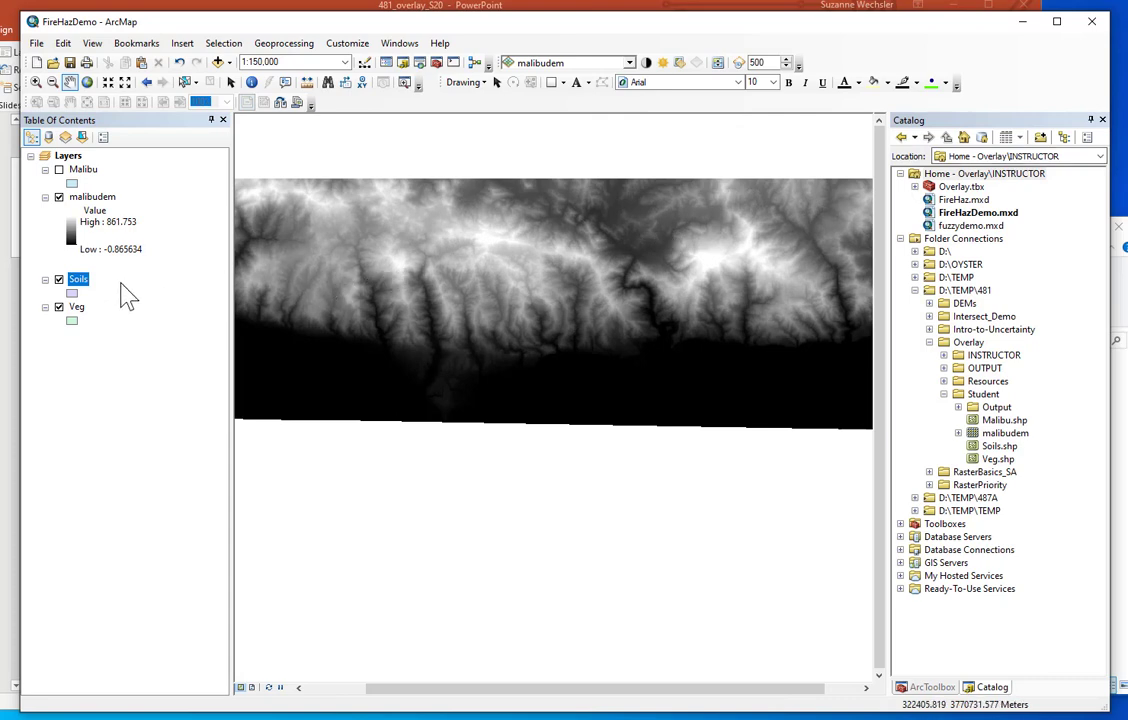
Step: Open the Veg attribute table, examine the COVERTYPE field, and close the table
{"action": "right_click", "coordinate": [79, 314]}
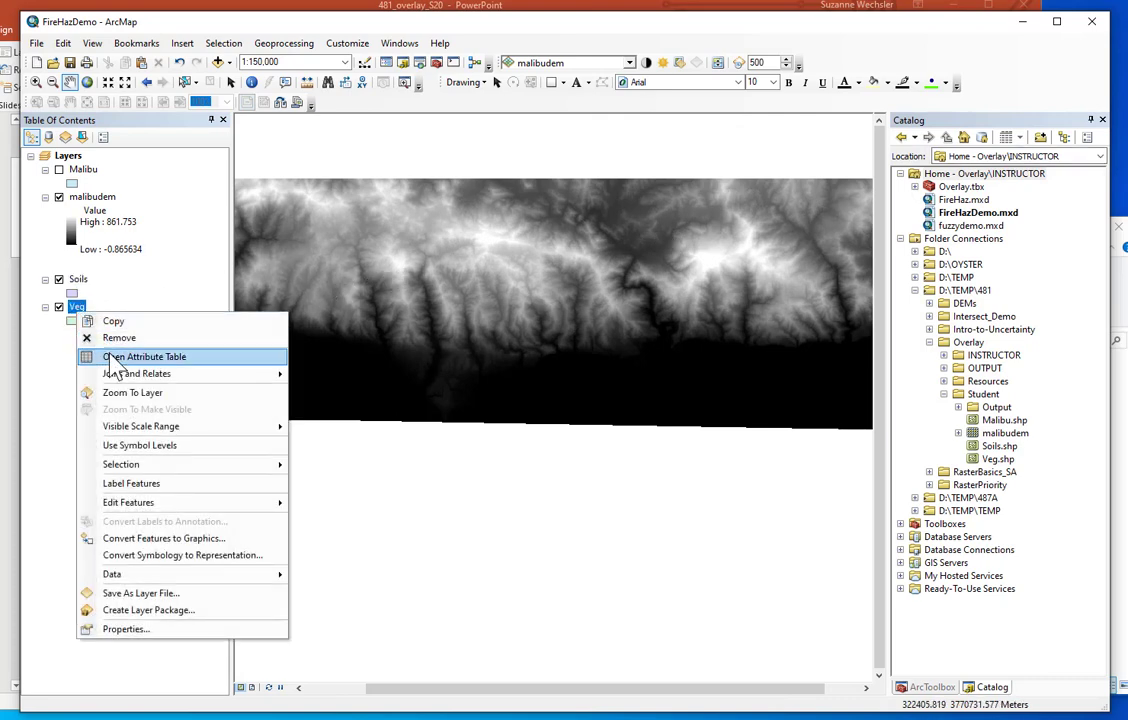
{"action": "left_click", "coordinate": [114, 362]}
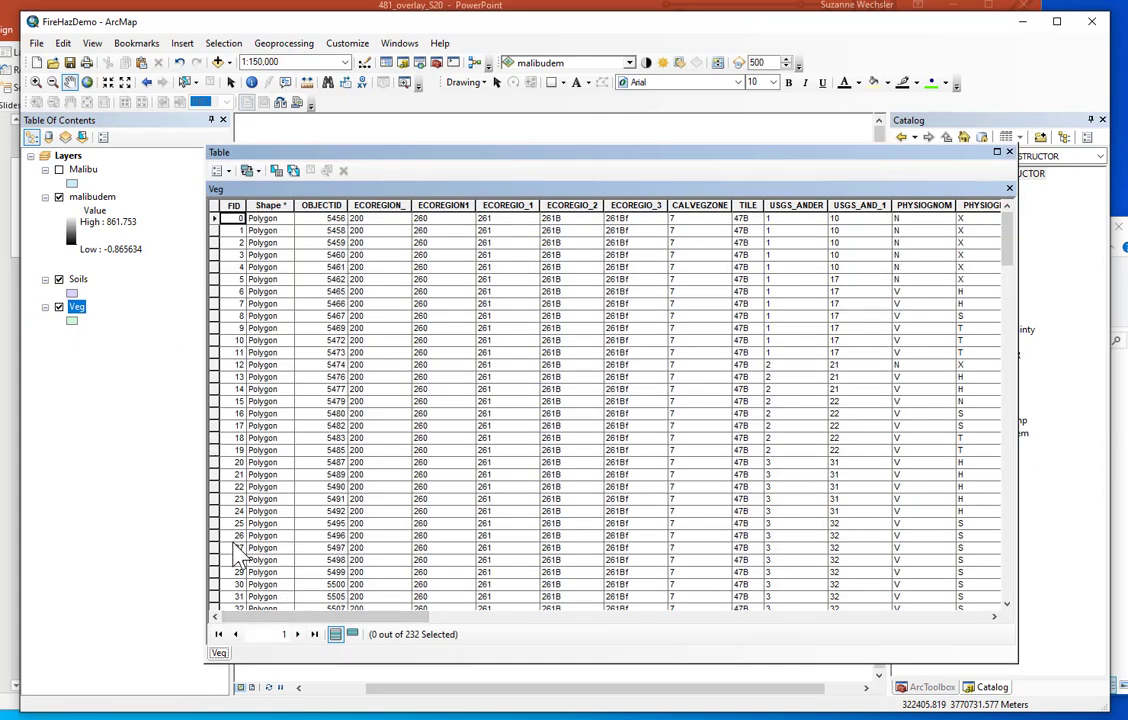
{"action": "left_click_drag", "start_coordinate": [322, 617], "coordinate": [567, 697]}
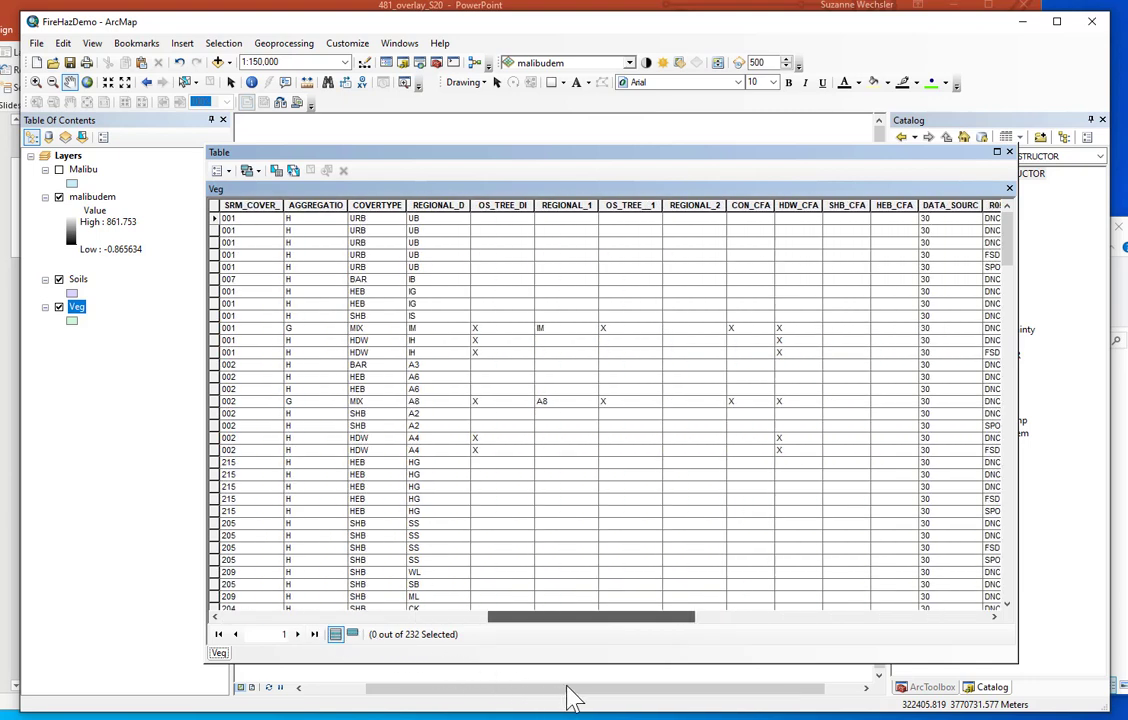
{"action": "left_click", "coordinate": [378, 206]}
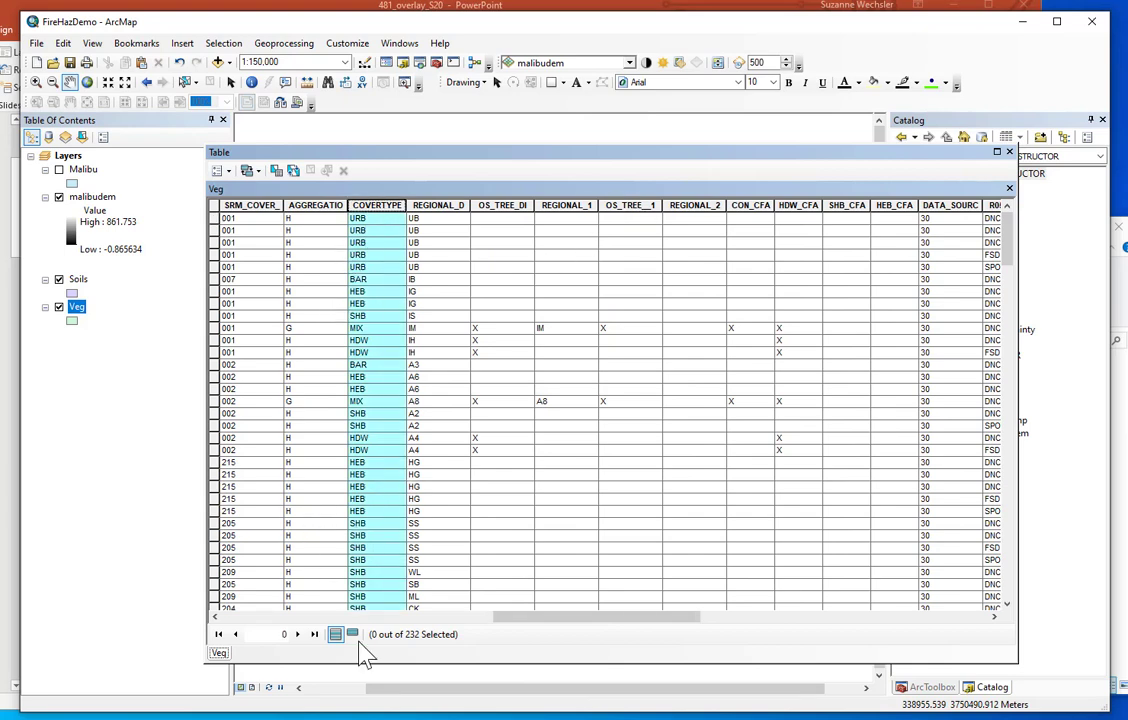
{"action": "left_click", "coordinate": [1009, 151]}
Step: Narrow the Table Of Contents and Catalog panes to give the map view more width
{"action": "left_click_drag", "start_coordinate": [230, 296], "coordinate": [182, 296]}
{"action": "left_click_drag", "start_coordinate": [286, 323], "coordinate": [291, 338]}
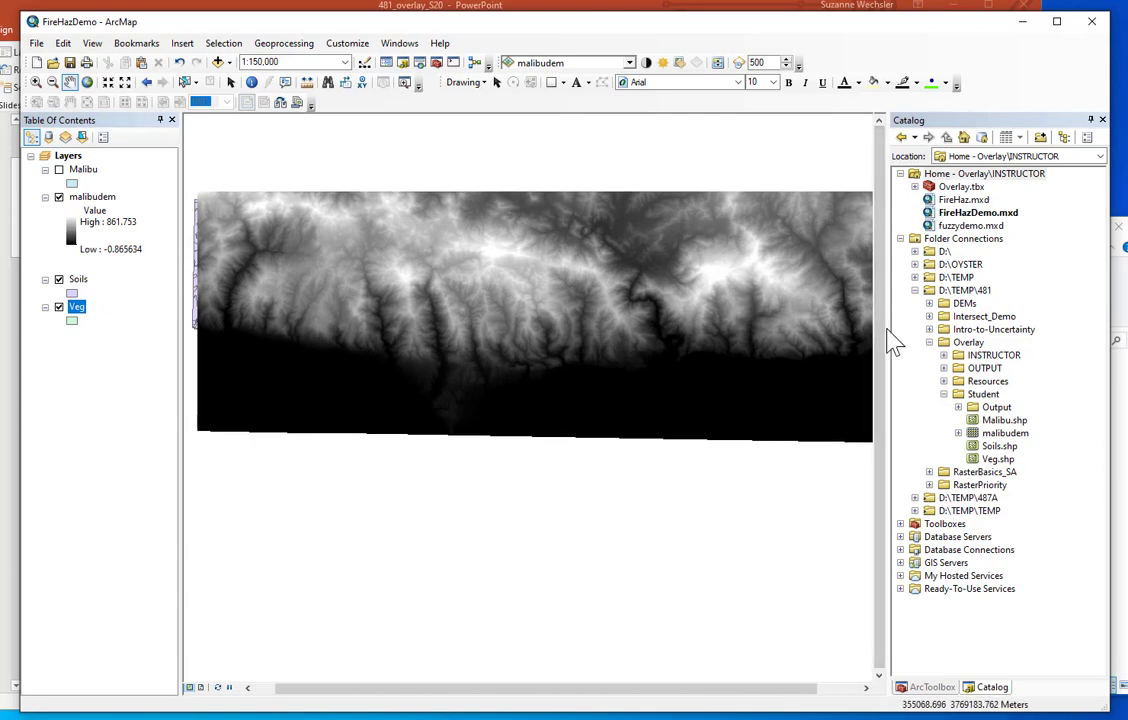
{"action": "left_click_drag", "start_coordinate": [890, 328], "coordinate": [909, 330]}
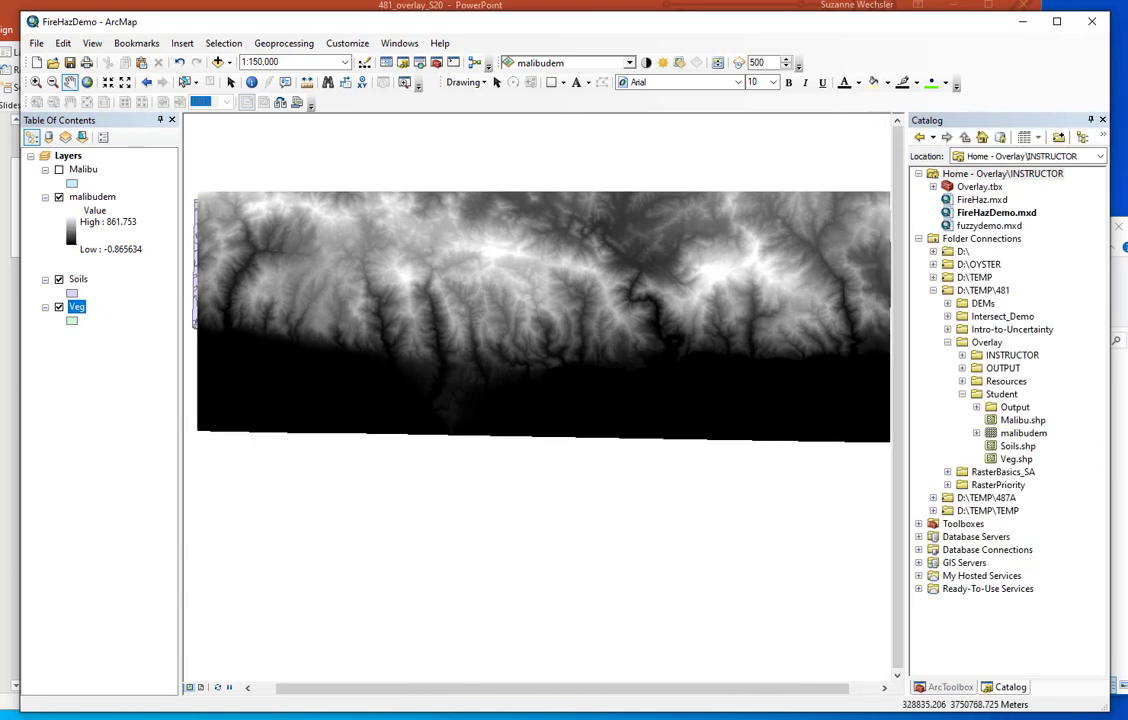
Step: Switch to the overlay_S20_042220 Word document and review its background text, primary lab question and dataset table
{"action": "mouse_move", "coordinate": [325, 683]}
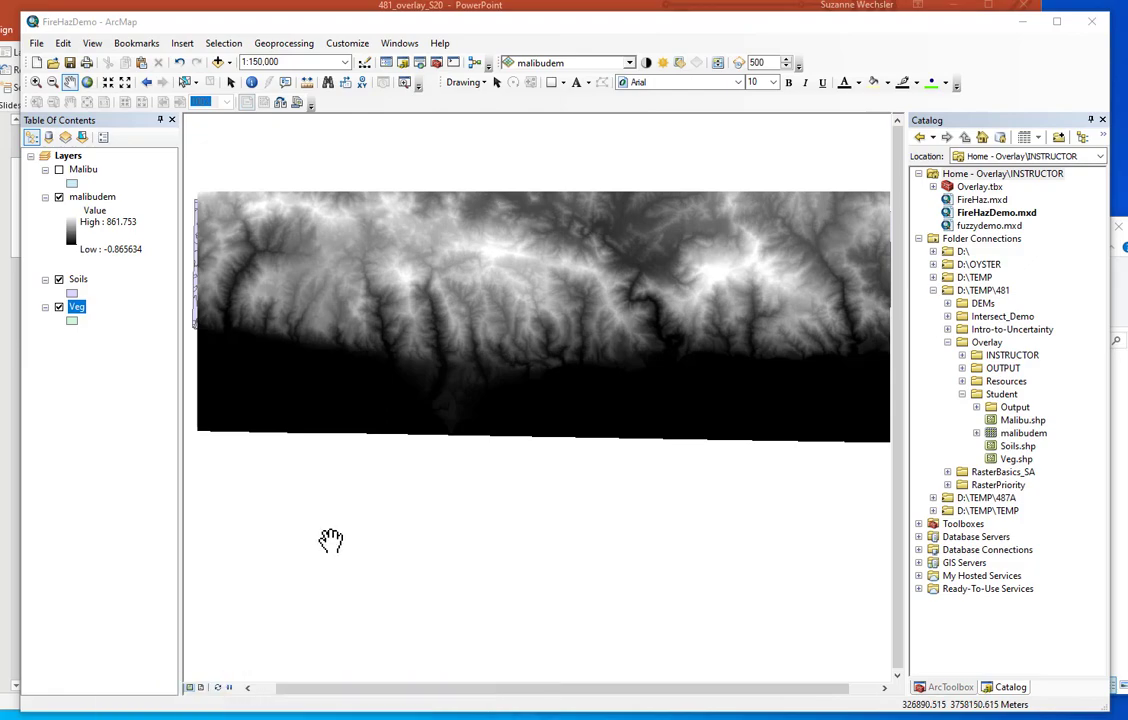
{"action": "left_click_drag", "start_coordinate": [0, 52], "coordinate": [366, 48]}
{"action": "scroll", "coordinate": [496, 500], "scroll_direction": "up", "scroll_amount": 20}
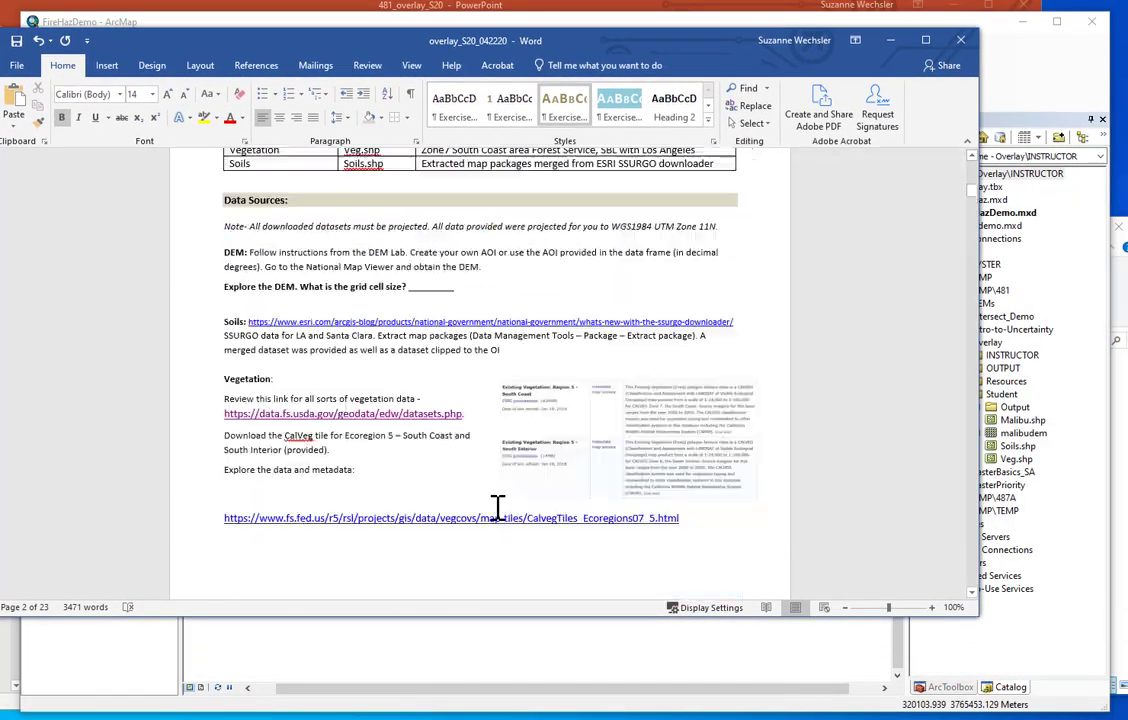
{"action": "scroll", "coordinate": [497, 510], "scroll_direction": "up", "scroll_amount": 10}
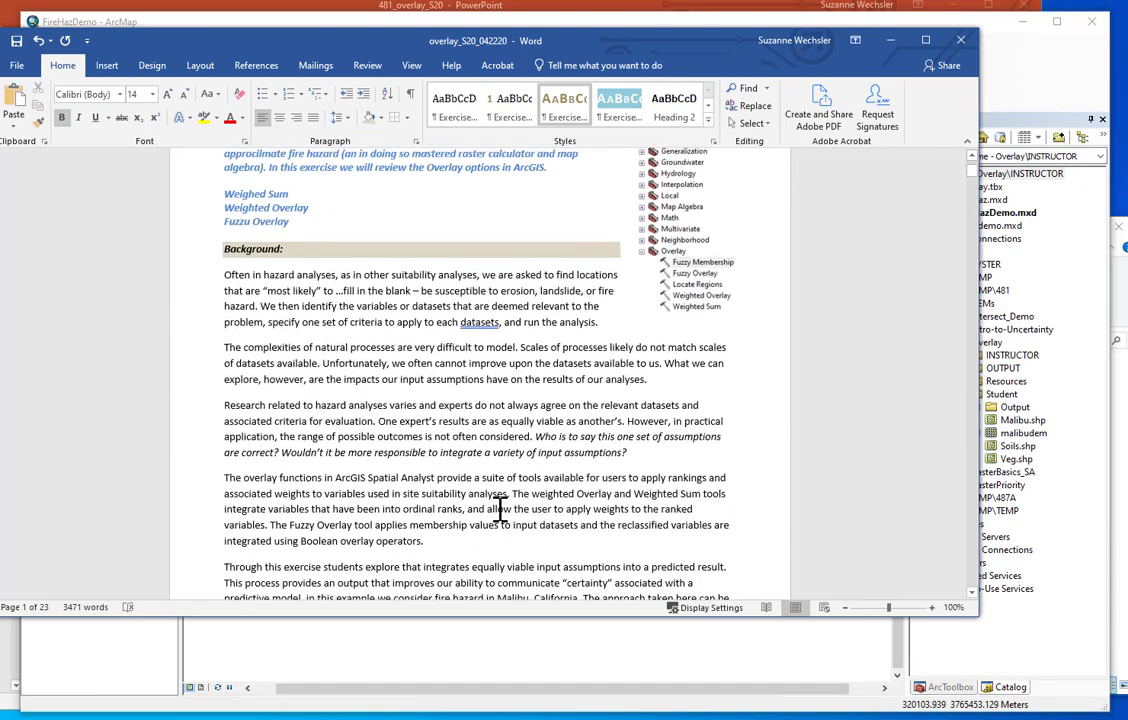
{"action": "scroll", "coordinate": [500, 510], "scroll_direction": "down", "scroll_amount": 10}
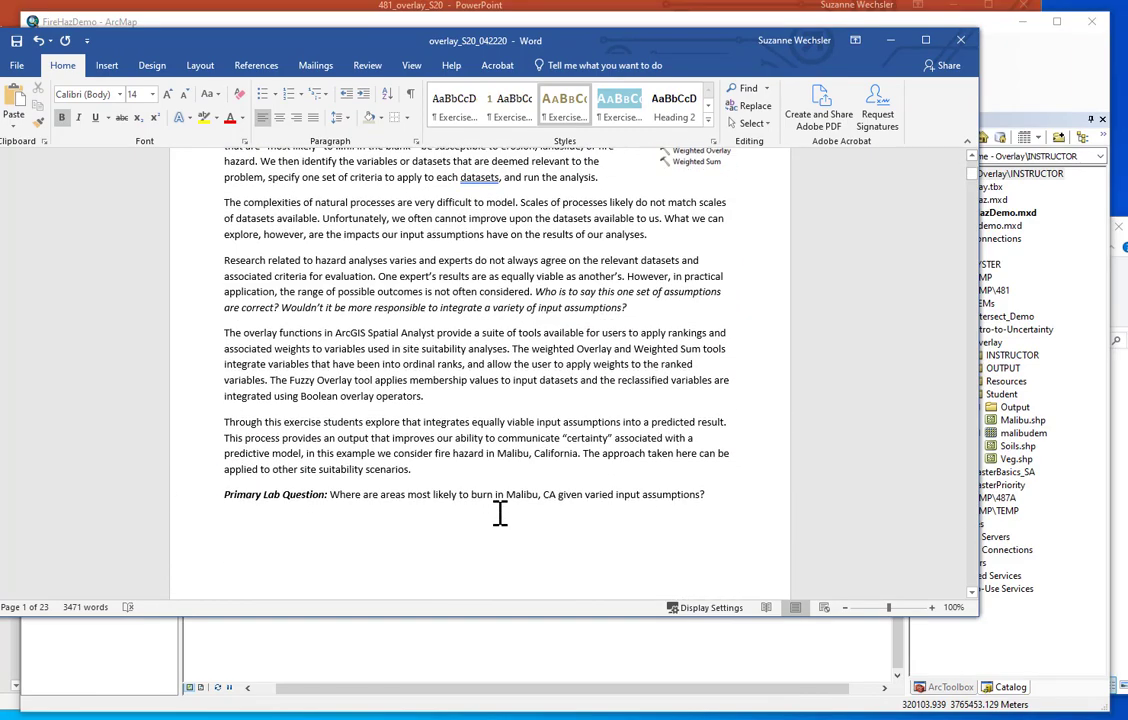
{"action": "scroll", "coordinate": [500, 513], "scroll_direction": "down", "scroll_amount": 5}
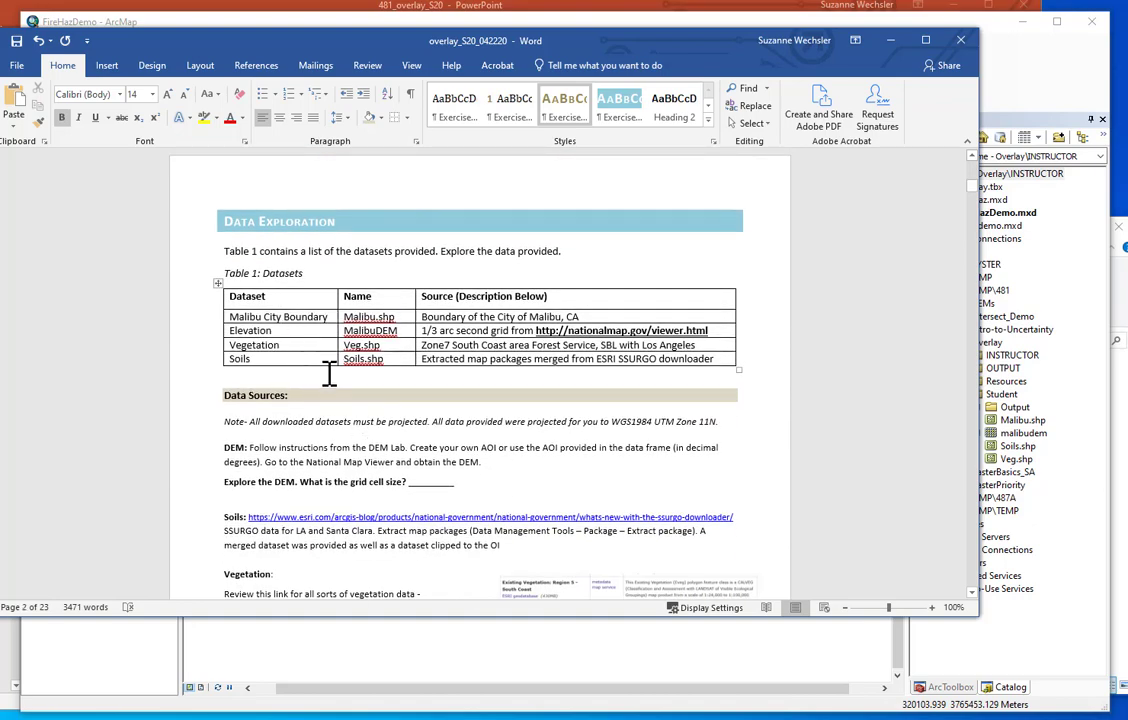
Step: Go to the Review Hazard Rankings section of the document and make the Word window taller
{"action": "scroll", "coordinate": [340, 390], "scroll_direction": "down", "scroll_amount": 9}
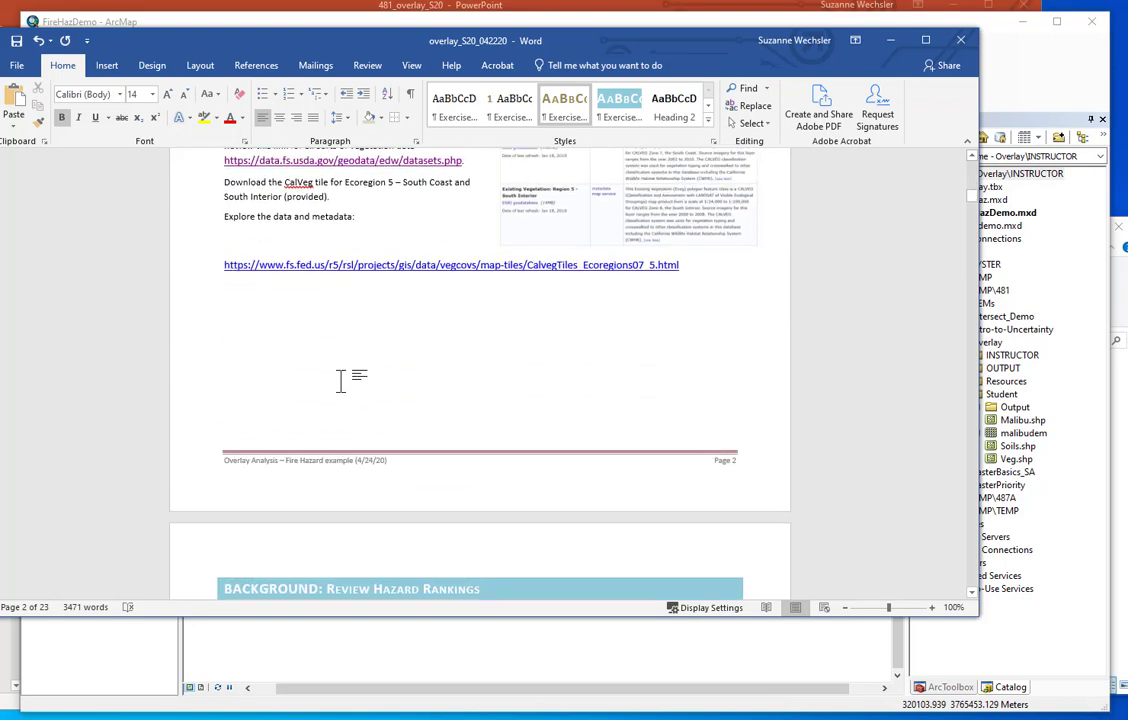
{"action": "scroll", "coordinate": [340, 390], "scroll_direction": "down", "scroll_amount": 5}
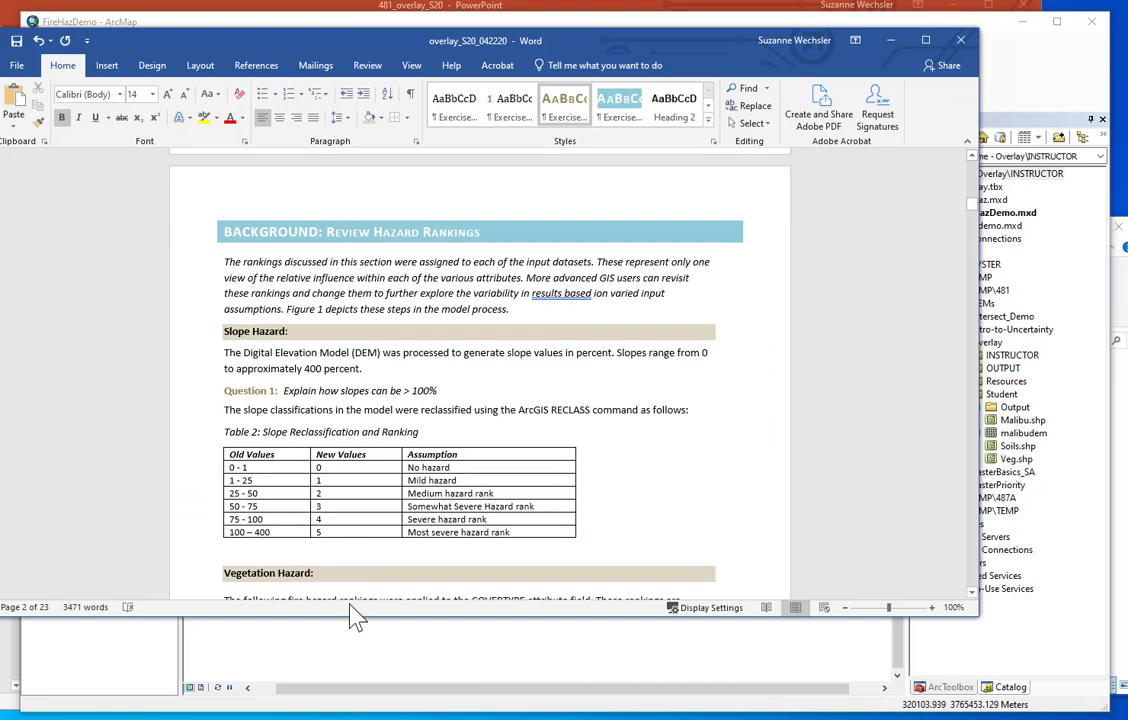
{"action": "left_click_drag", "start_coordinate": [350, 617], "coordinate": [355, 719]}
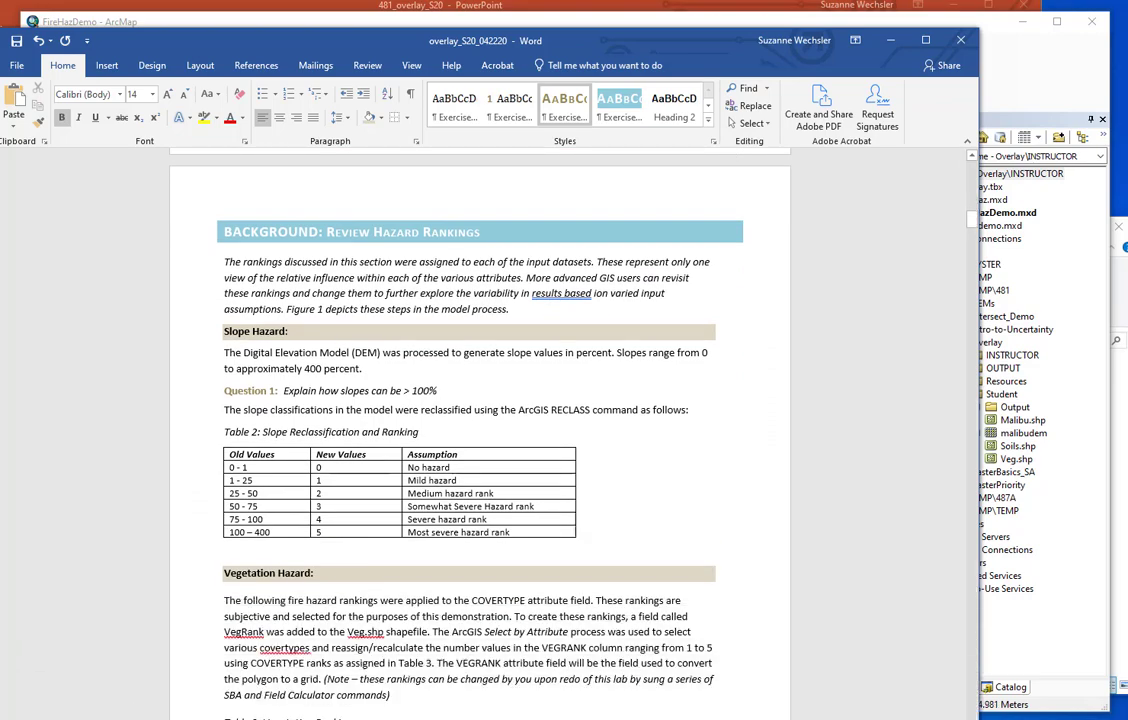
Step: Review the Slope Hazard section and Table 2 slope reclassification rankings, and move the Word window clear of the screen edge
{"action": "scroll", "coordinate": [335, 648], "scroll_direction": "down", "scroll_amount": 3}
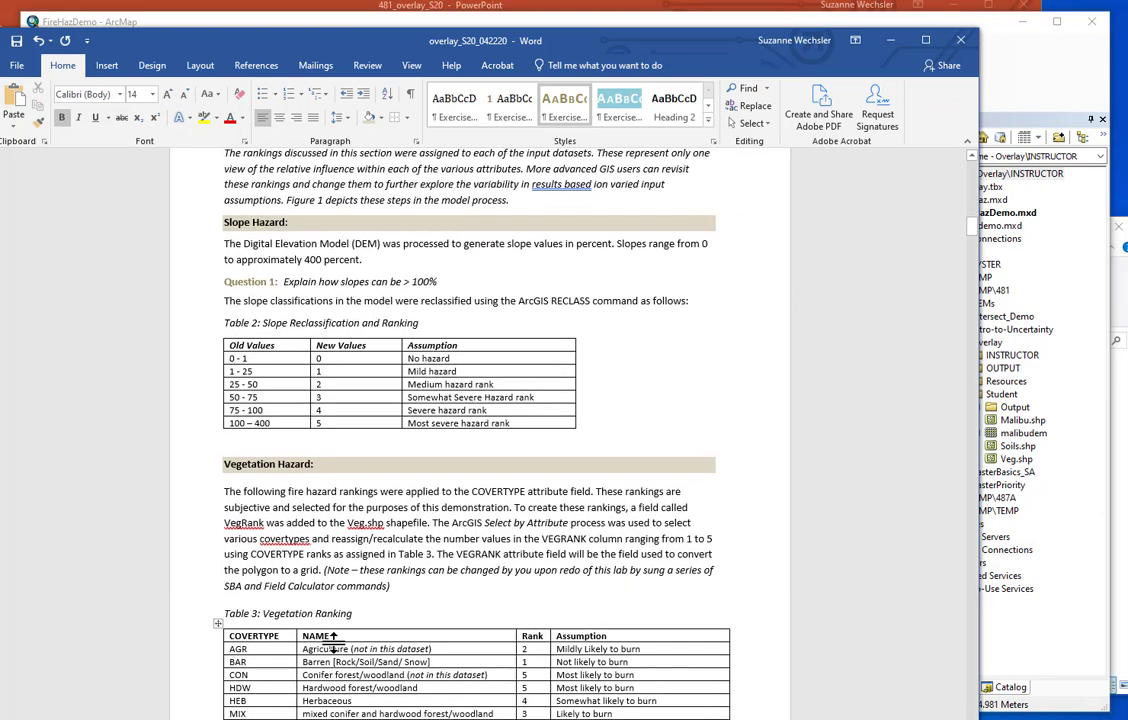
{"action": "left_click", "coordinate": [303, 701]}
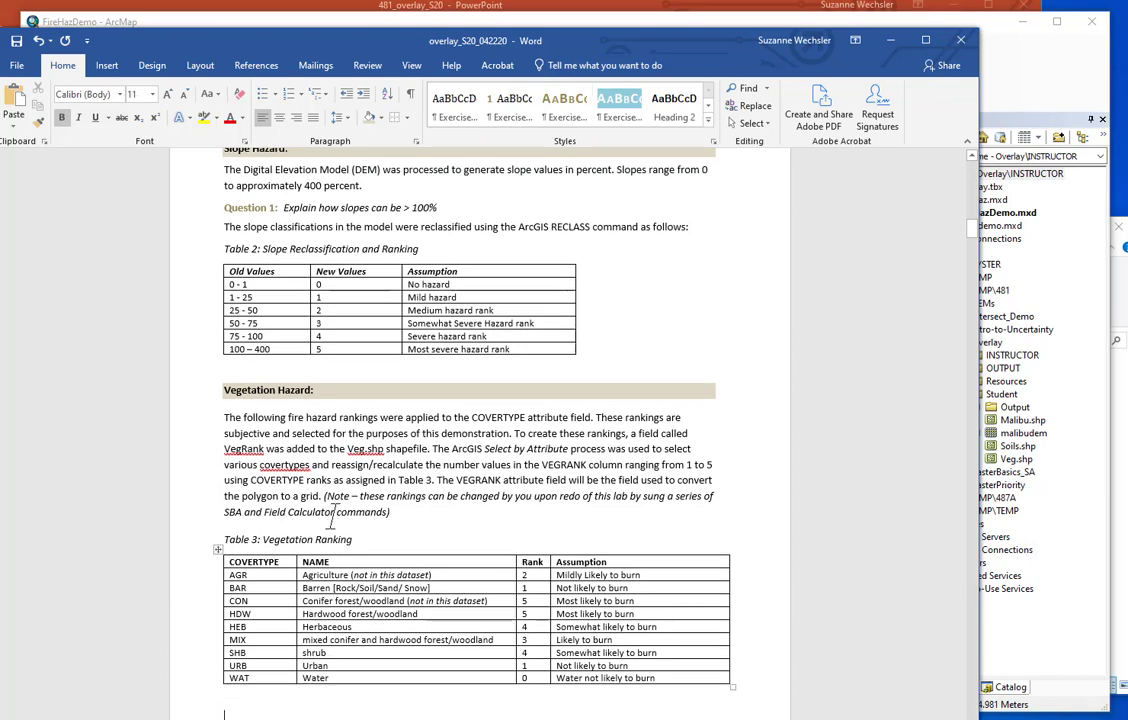
{"action": "scroll", "coordinate": [292, 458], "scroll_direction": "up", "scroll_amount": 2}
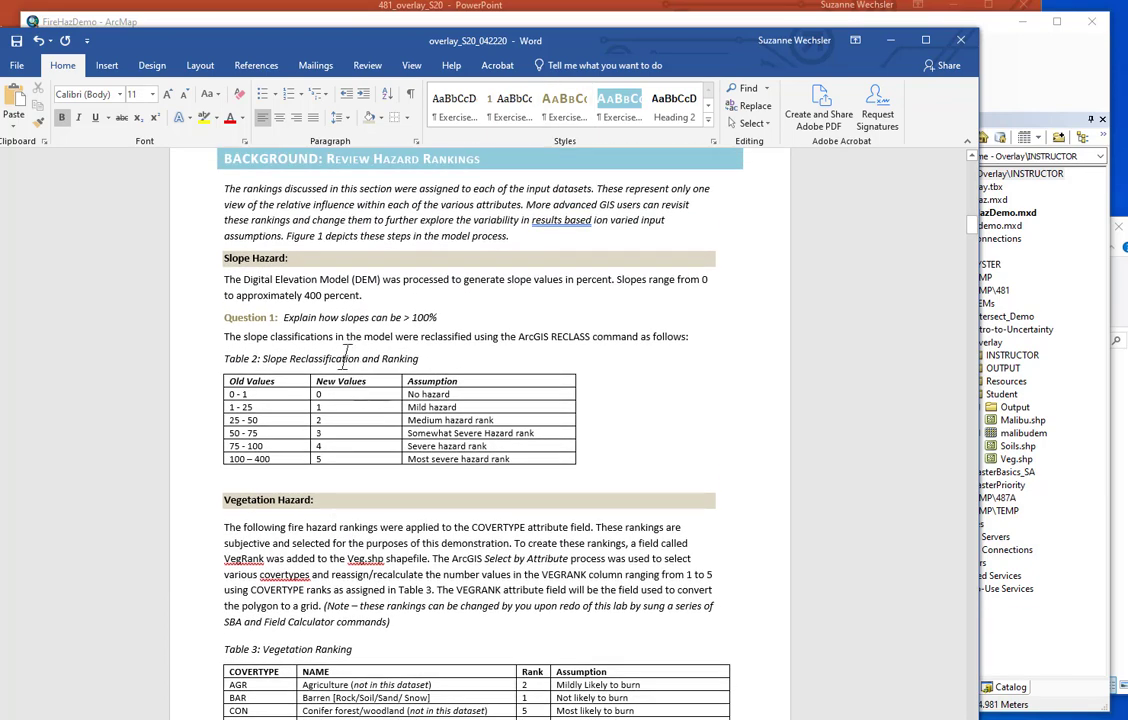
{"action": "left_click_drag", "start_coordinate": [214, 43], "coordinate": [285, 40]}
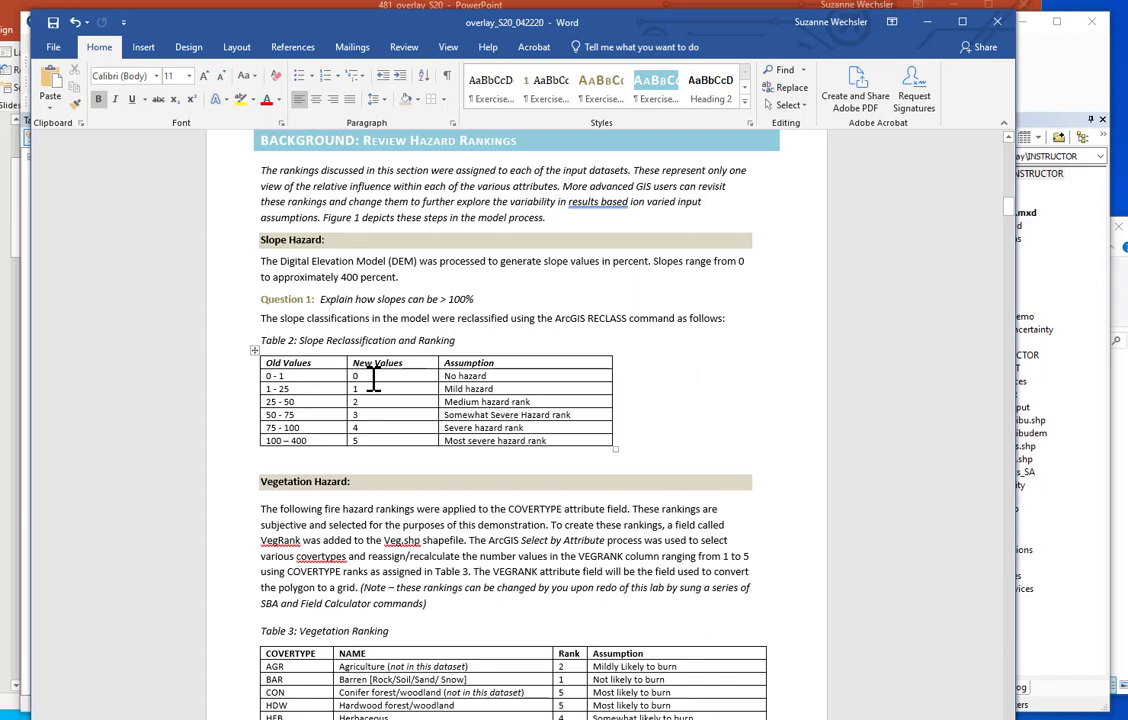
{"action": "left_click", "coordinate": [310, 392]}
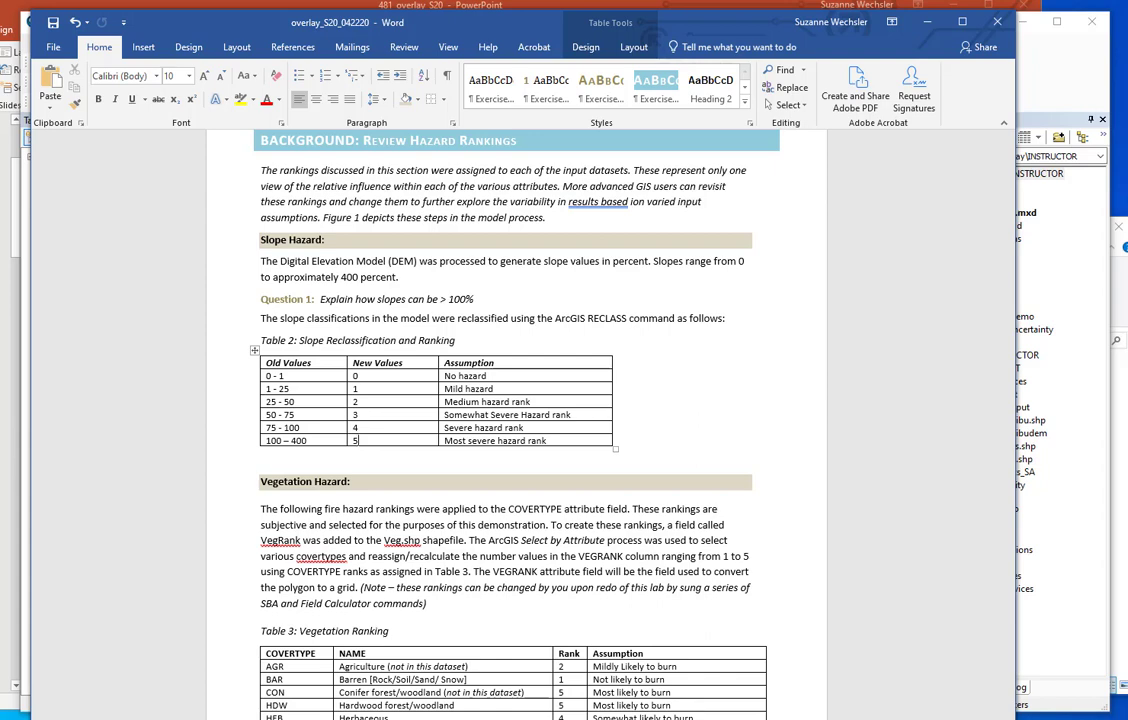
Step: Switch to the 481_overlay_S20 PowerPoint presentation, review the Reclassification slide, and minimize the presentation window
{"action": "left_click", "coordinate": [6, 380]}
{"action": "scroll", "coordinate": [370, 400], "scroll_direction": "down", "scroll_amount": 3}
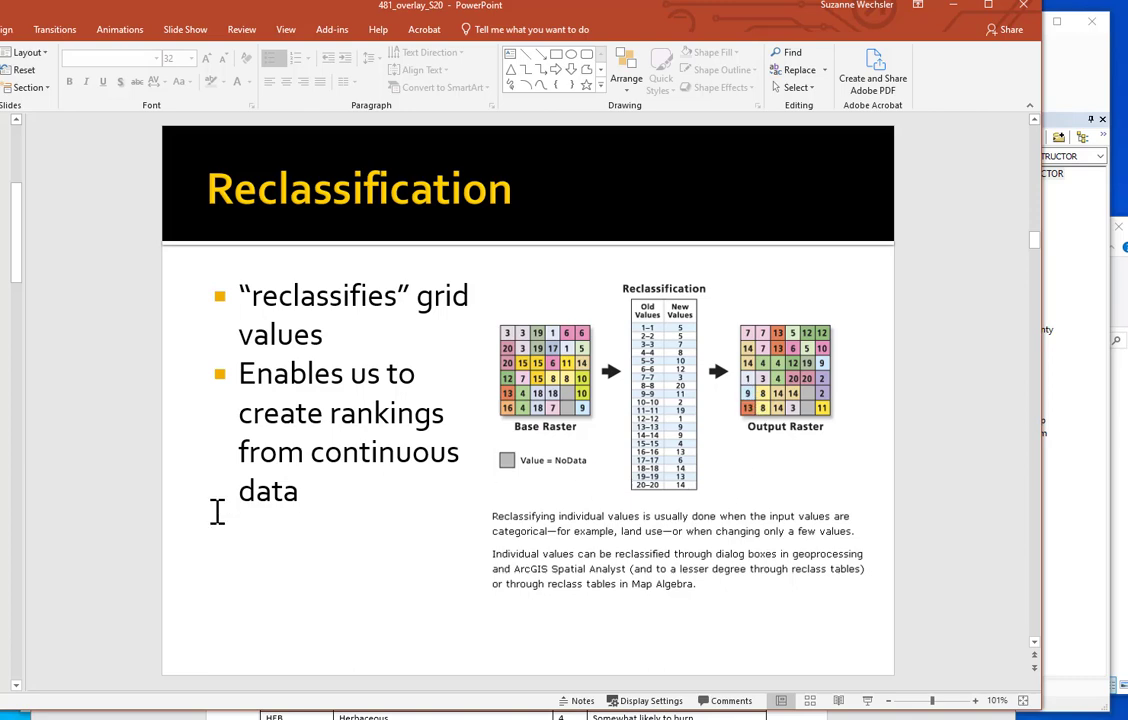
{"action": "left_click", "coordinate": [953, 8]}
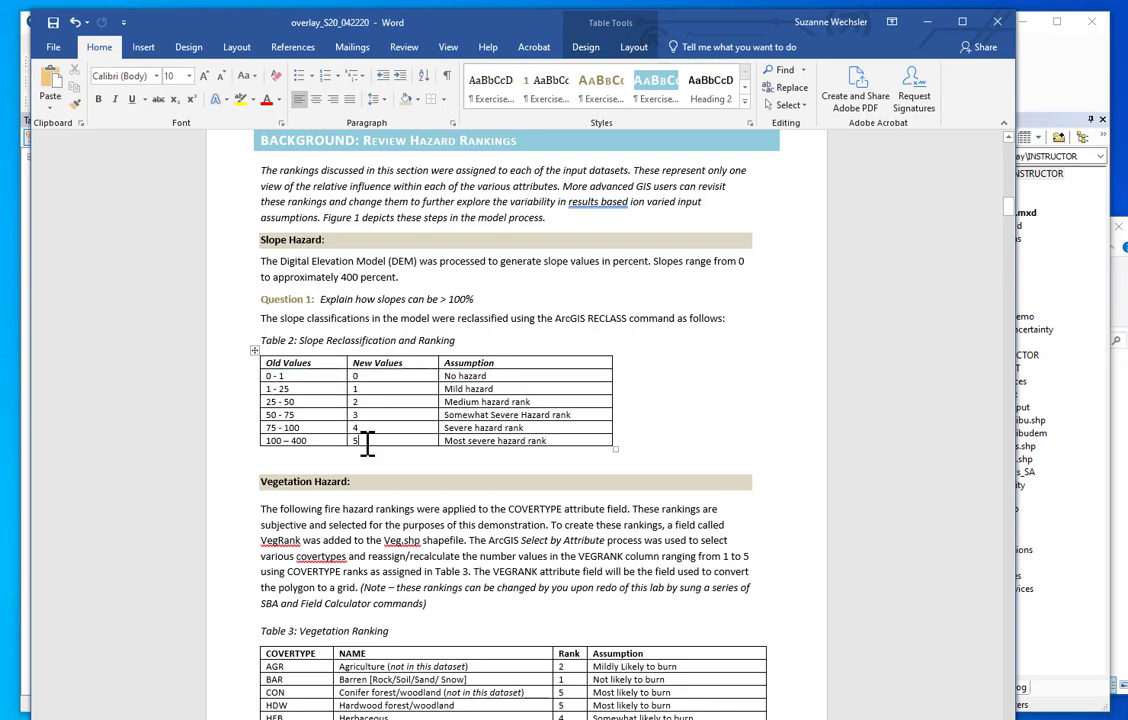
Step: Review the Vegetation Hazard section of the Word document and the cover type ranks in Table 3
{"action": "scroll", "coordinate": [367, 444], "scroll_direction": "down", "scroll_amount": 5}
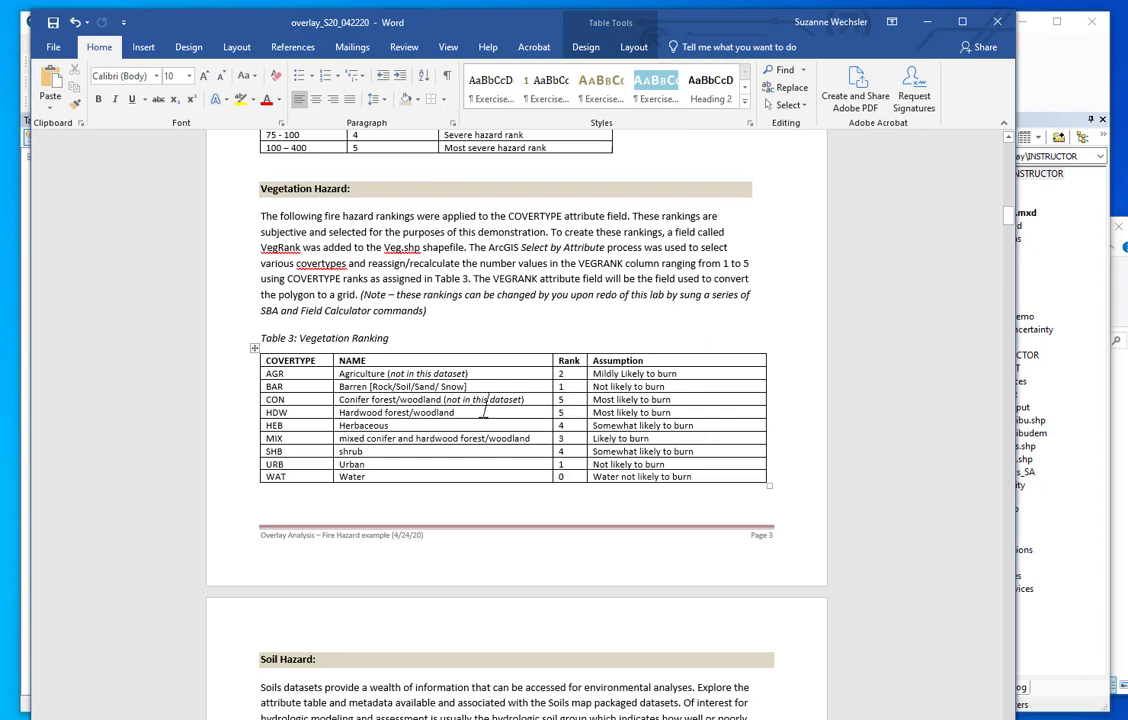
{"action": "left_click_drag", "start_coordinate": [566, 402], "coordinate": [566, 414]}
{"action": "left_click", "coordinate": [572, 429]}
{"action": "left_click_drag", "start_coordinate": [426, 476], "coordinate": [367, 373]}
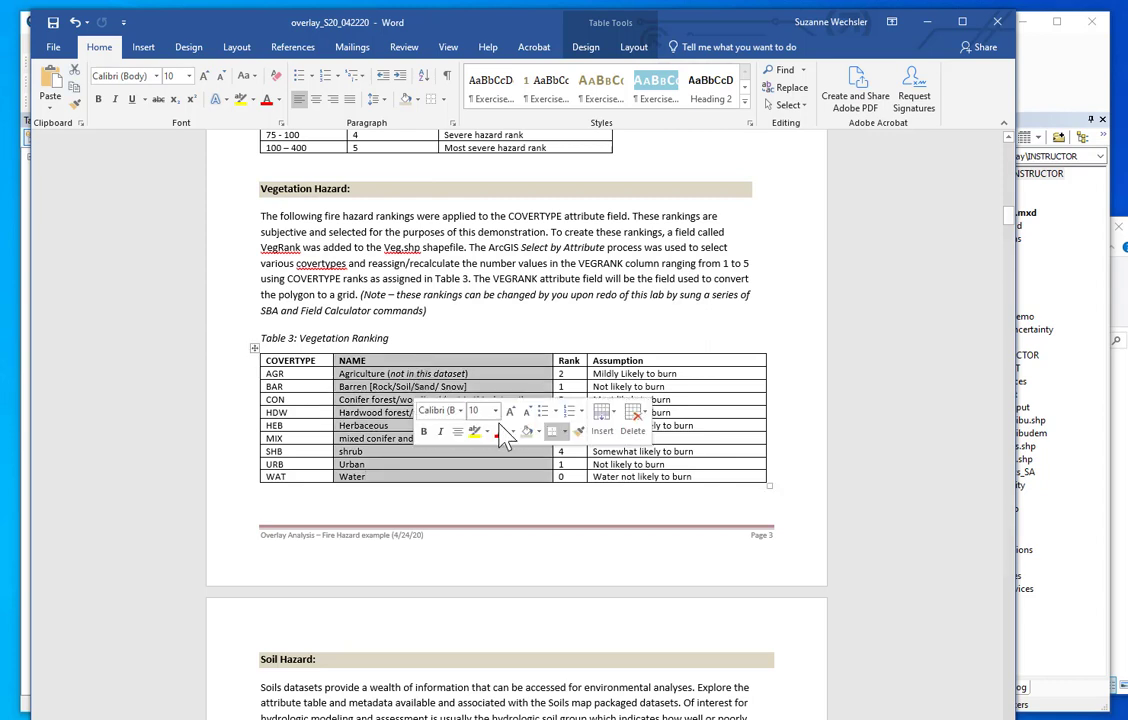
{"action": "left_click", "coordinate": [582, 479]}
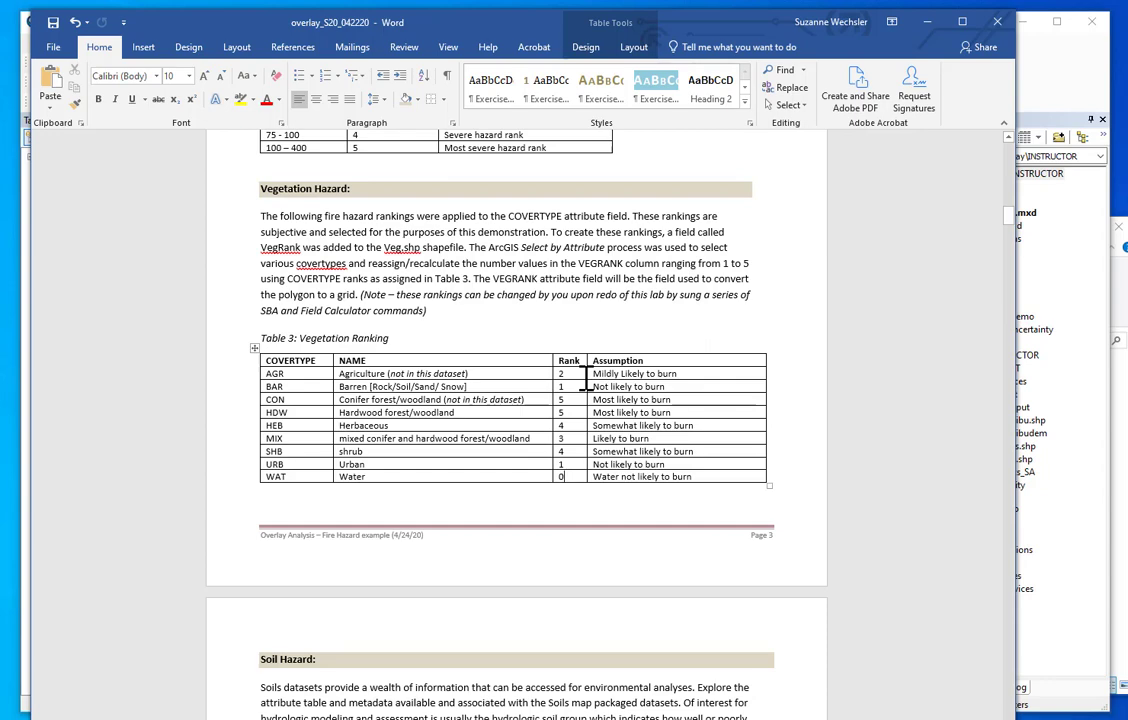
Step: Review the Soil Hazard section and the Table 4 soil rankings, and move the Word window away to uncover ArcMap
{"action": "scroll", "coordinate": [585, 378], "scroll_direction": "down", "scroll_amount": 10}
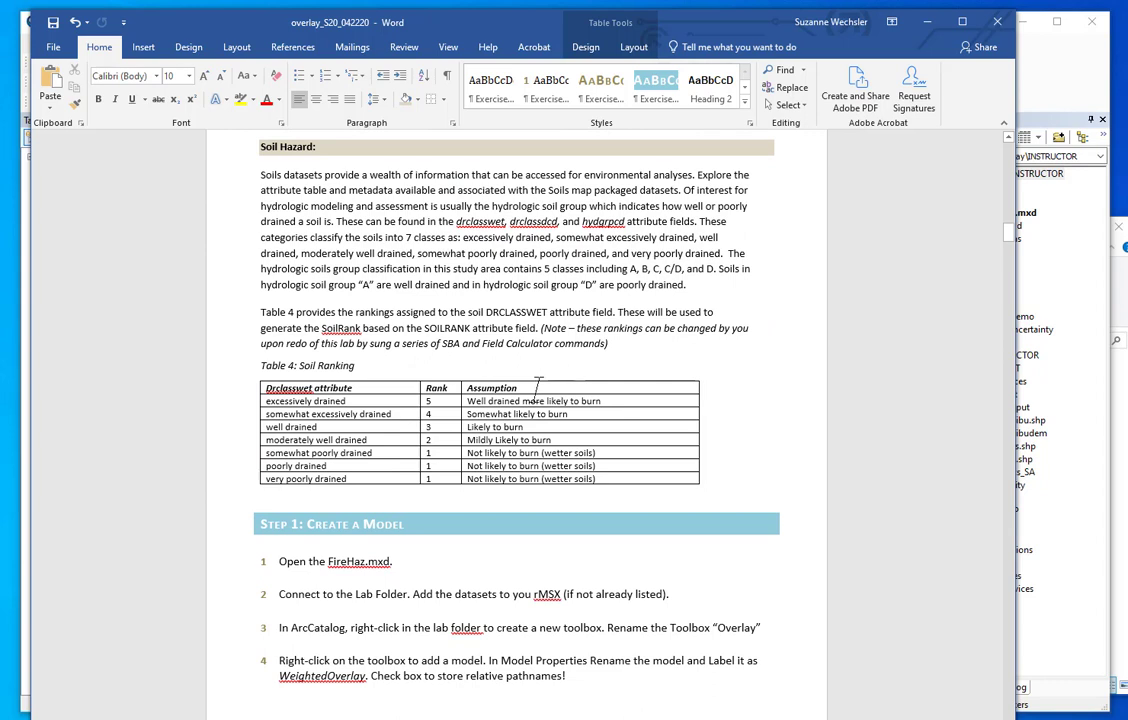
{"action": "double_click", "coordinate": [428, 399]}
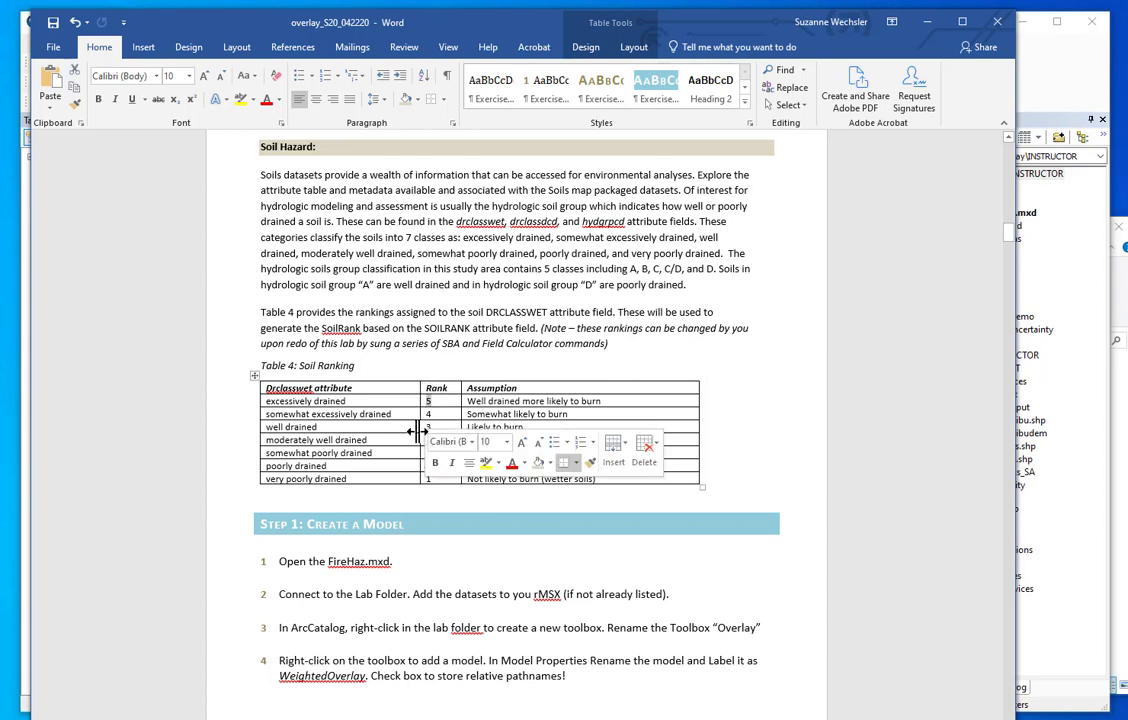
{"action": "left_click", "coordinate": [384, 467]}
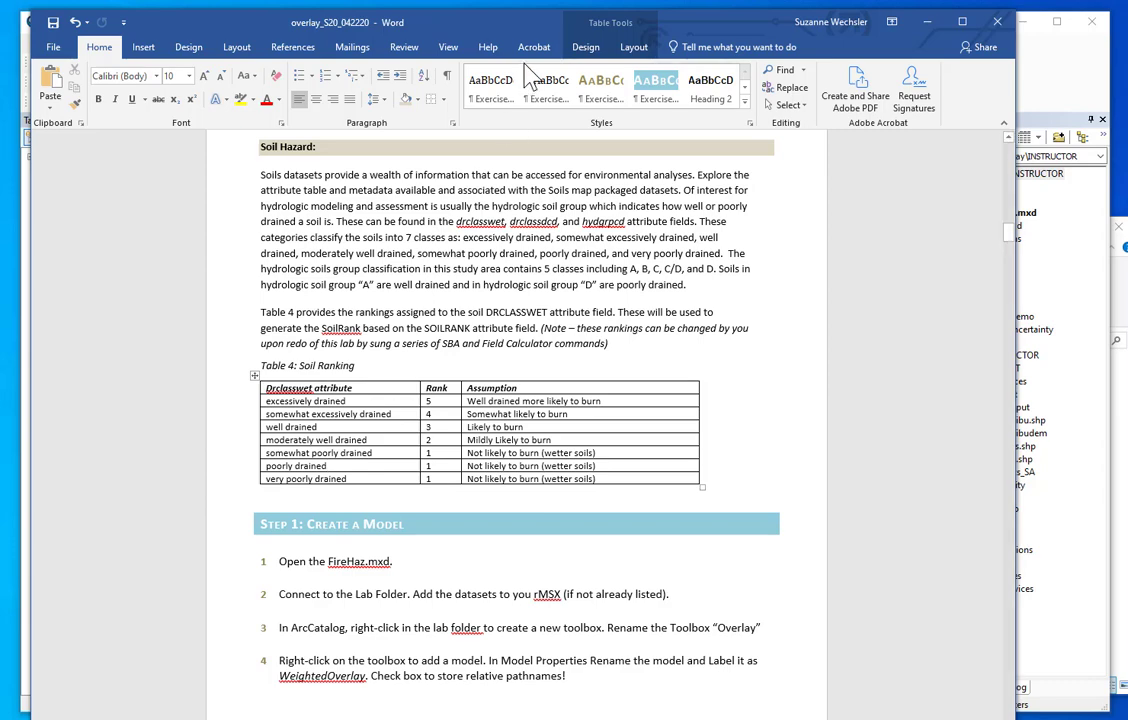
{"action": "left_click_drag", "start_coordinate": [475, 21], "coordinate": [0, 262]}
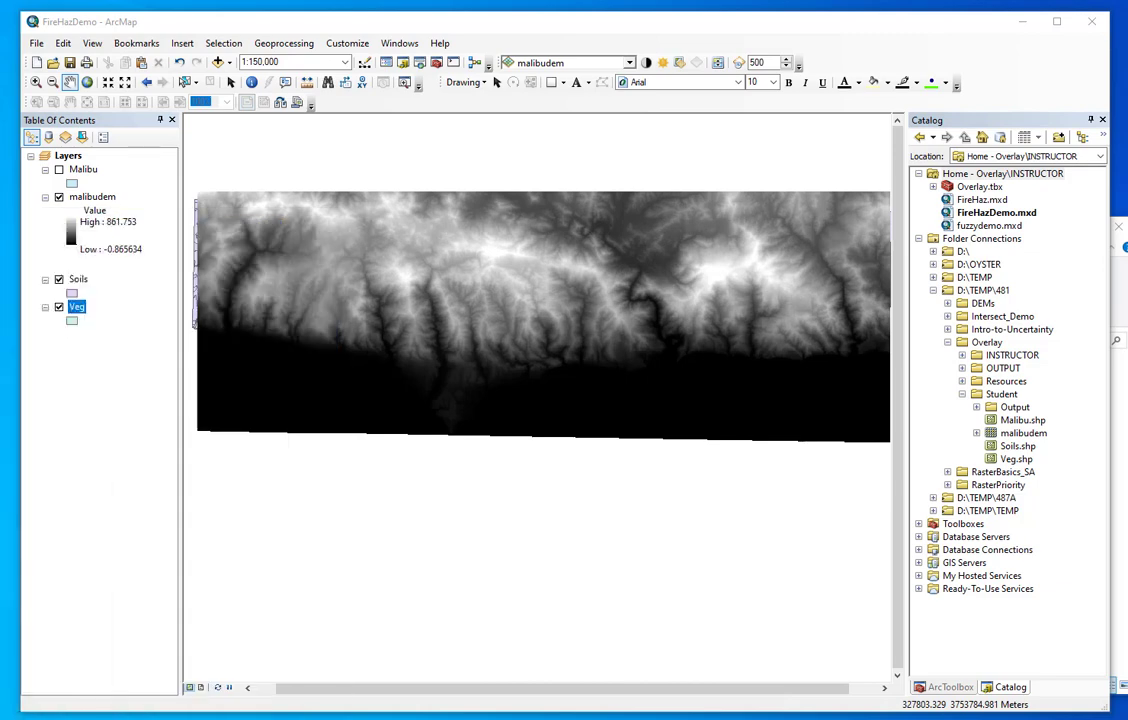
Step: Open the Veg layer's attribute table in ArcMap and examine its VegRank field
{"action": "right_click", "coordinate": [72, 310]}
{"action": "left_click", "coordinate": [118, 358]}
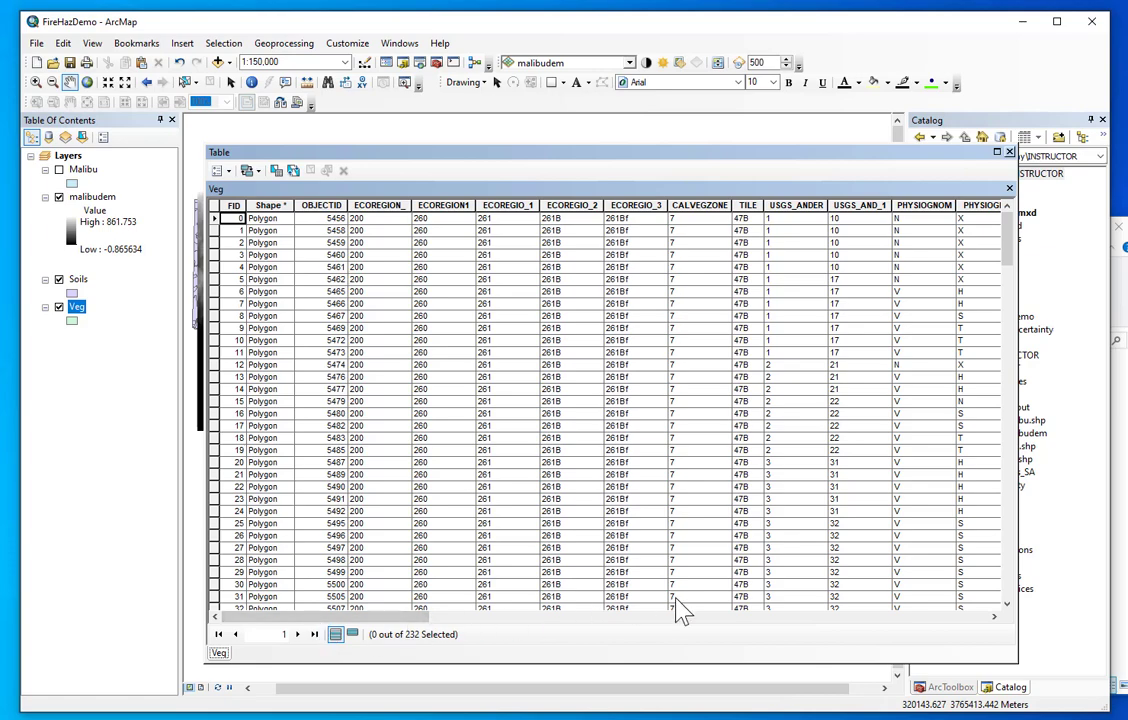
{"action": "left_click_drag", "start_coordinate": [373, 618], "coordinate": [969, 630]}
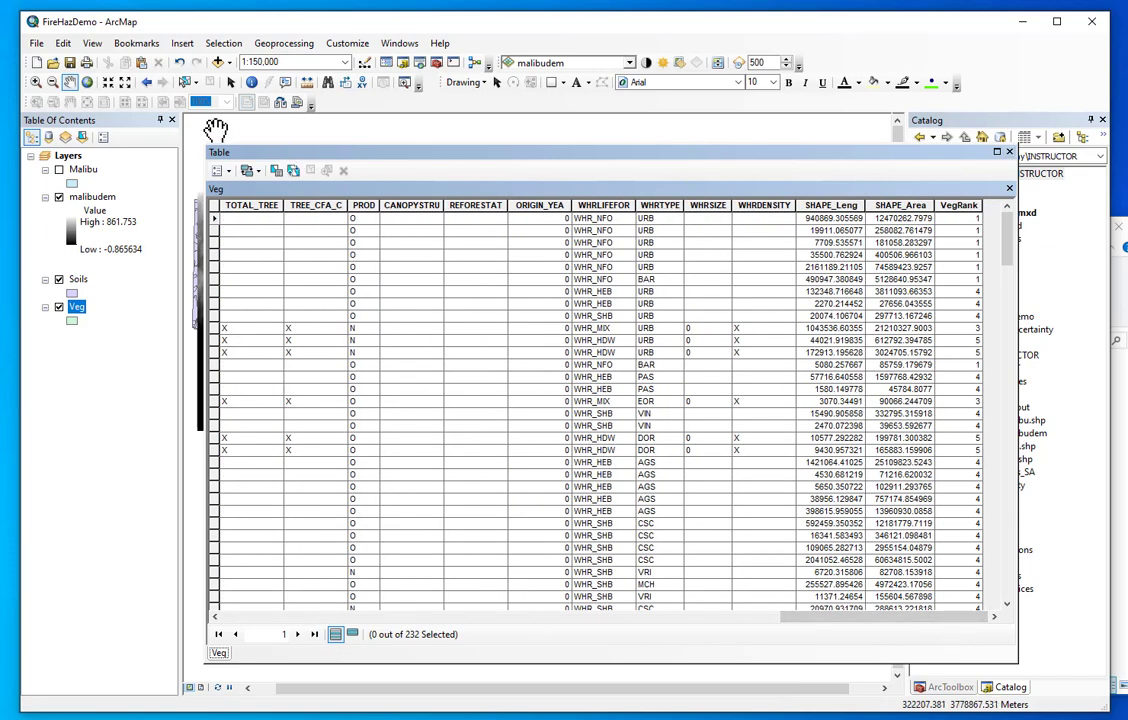
Step: Select the Veg records by attributes using the expression "COVERTYPE" = 'BAR' as a new selection
{"action": "left_click", "coordinate": [217, 170]}
{"action": "left_click", "coordinate": [245, 199]}
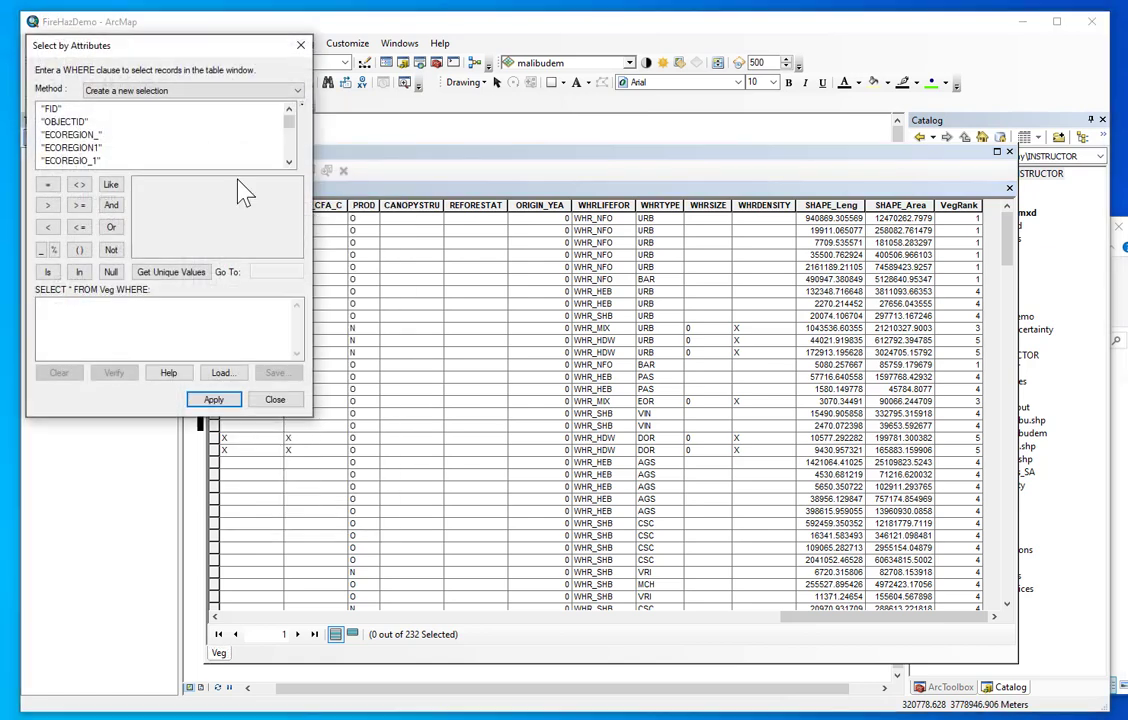
{"action": "left_click_drag", "start_coordinate": [289, 121], "coordinate": [288, 140]}
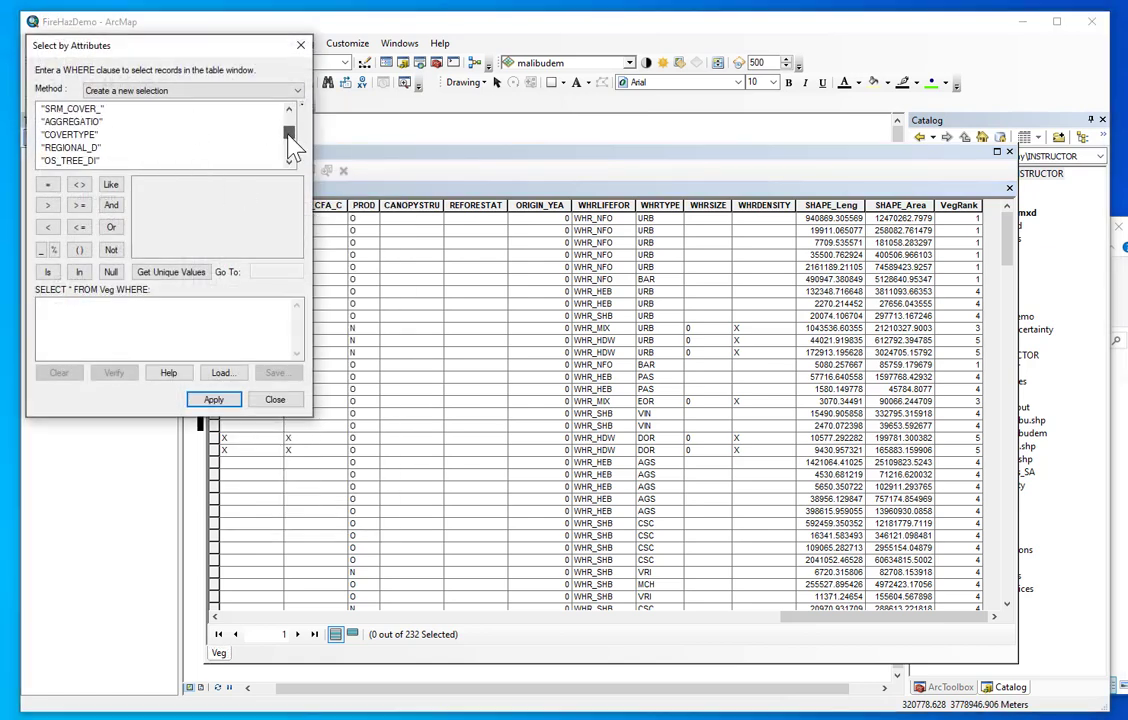
{"action": "left_click", "coordinate": [289, 162]}
{"action": "left_click", "coordinate": [289, 162]}
{"action": "left_click", "coordinate": [289, 162]}
{"action": "left_click", "coordinate": [289, 162]}
{"action": "left_click", "coordinate": [289, 162]}
{"action": "left_click", "coordinate": [289, 162]}
{"action": "left_click", "coordinate": [289, 162]}
{"action": "left_click", "coordinate": [289, 162]}
{"action": "left_click", "coordinate": [289, 162]}
{"action": "left_click", "coordinate": [289, 162]}
{"action": "left_click", "coordinate": [289, 162]}
{"action": "left_click", "coordinate": [289, 162]}
{"action": "left_click", "coordinate": [289, 162]}
{"action": "left_click", "coordinate": [289, 162]}
{"action": "left_click", "coordinate": [289, 162]}
{"action": "left_click", "coordinate": [289, 162]}
{"action": "left_click", "coordinate": [289, 162]}
{"action": "left_click", "coordinate": [289, 162]}
{"action": "double_click", "coordinate": [289, 162]}
{"action": "left_click", "coordinate": [289, 162]}
{"action": "left_click", "coordinate": [289, 162]}
{"action": "left_click_drag", "start_coordinate": [289, 152], "coordinate": [290, 121]}
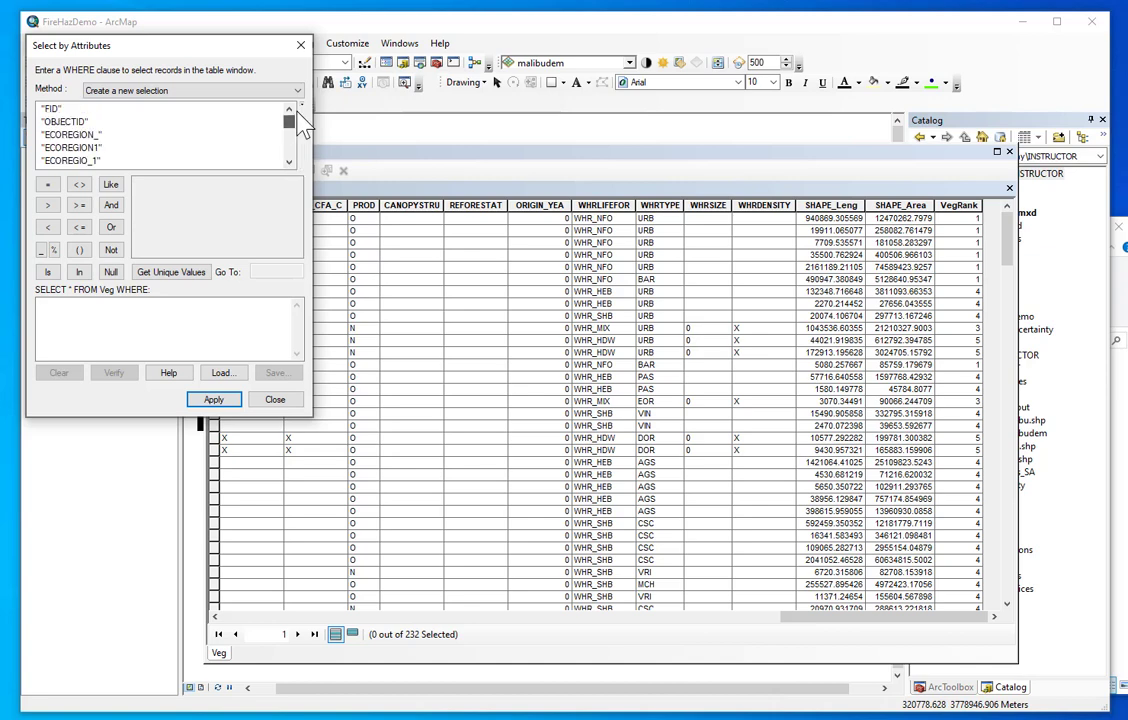
{"action": "left_click", "coordinate": [289, 162]}
{"action": "left_click", "coordinate": [289, 162]}
{"action": "left_click", "coordinate": [289, 162]}
{"action": "left_click", "coordinate": [289, 162]}
{"action": "left_click", "coordinate": [289, 162]}
{"action": "left_click", "coordinate": [289, 162]}
{"action": "left_click", "coordinate": [289, 162]}
{"action": "left_click", "coordinate": [289, 162]}
{"action": "left_click", "coordinate": [289, 162]}
{"action": "left_click", "coordinate": [289, 162]}
{"action": "left_click", "coordinate": [289, 162]}
{"action": "left_click", "coordinate": [289, 162]}
{"action": "left_click", "coordinate": [289, 162]}
{"action": "left_click", "coordinate": [289, 162]}
{"action": "left_click", "coordinate": [289, 162]}
{"action": "double_click", "coordinate": [70, 147]}
{"action": "left_click", "coordinate": [47, 184]}
{"action": "left_click", "coordinate": [160, 270]}
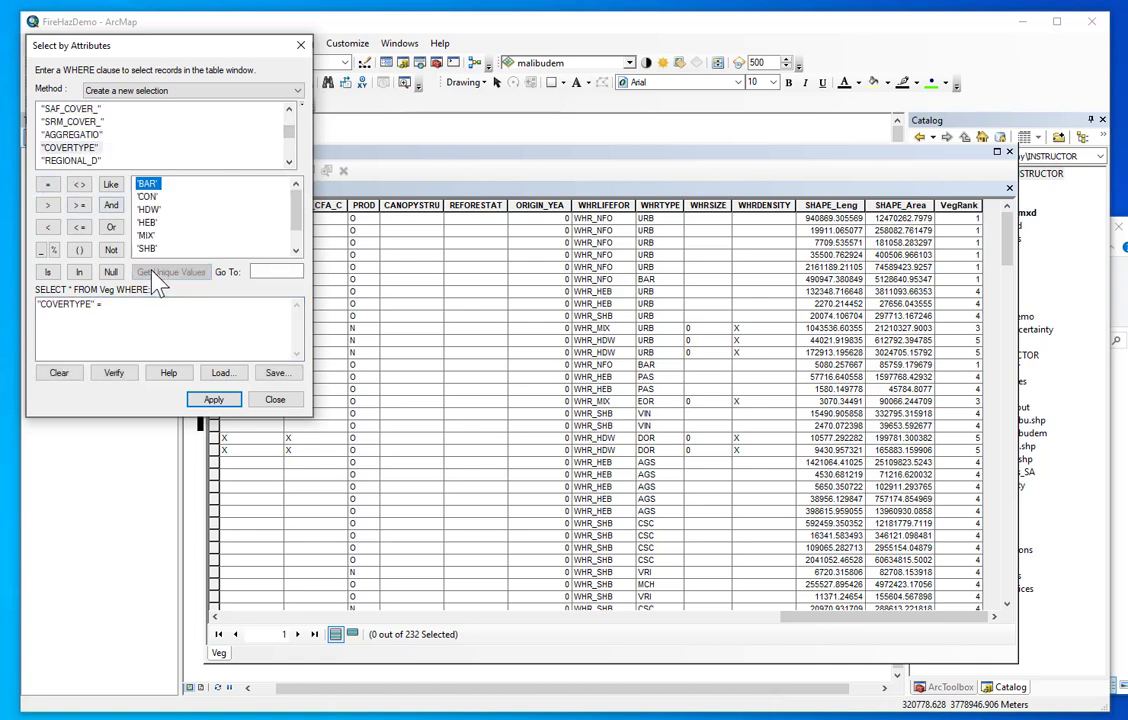
{"action": "double_click", "coordinate": [147, 184]}
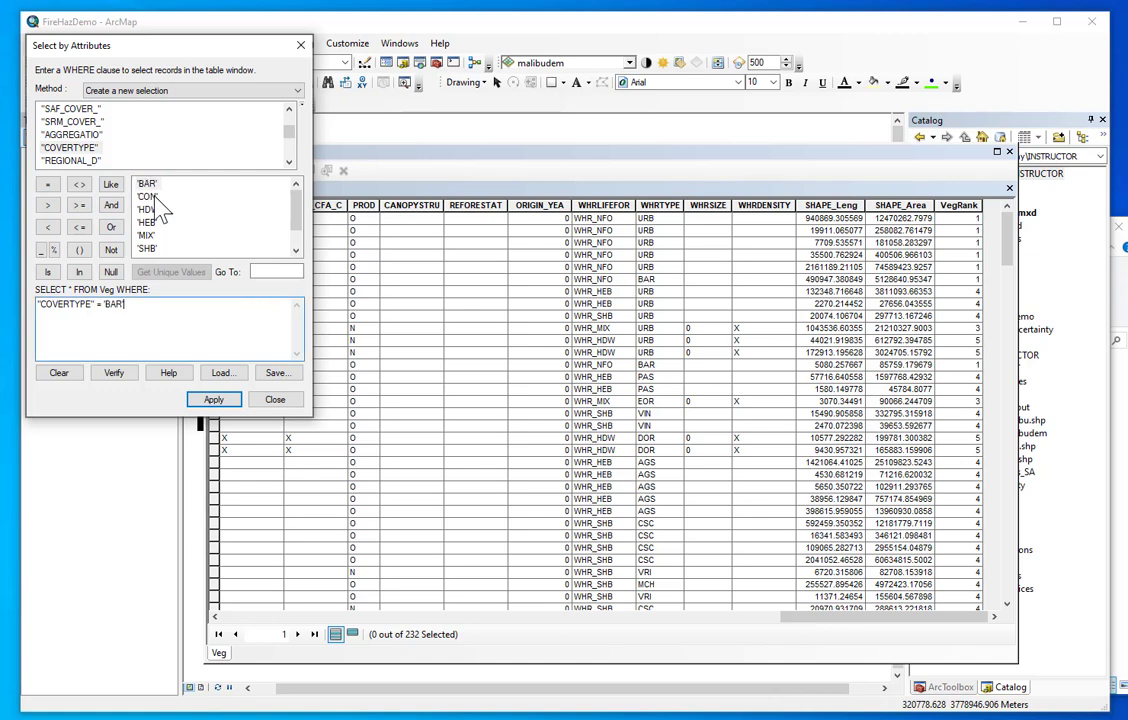
{"action": "left_click", "coordinate": [214, 400]}
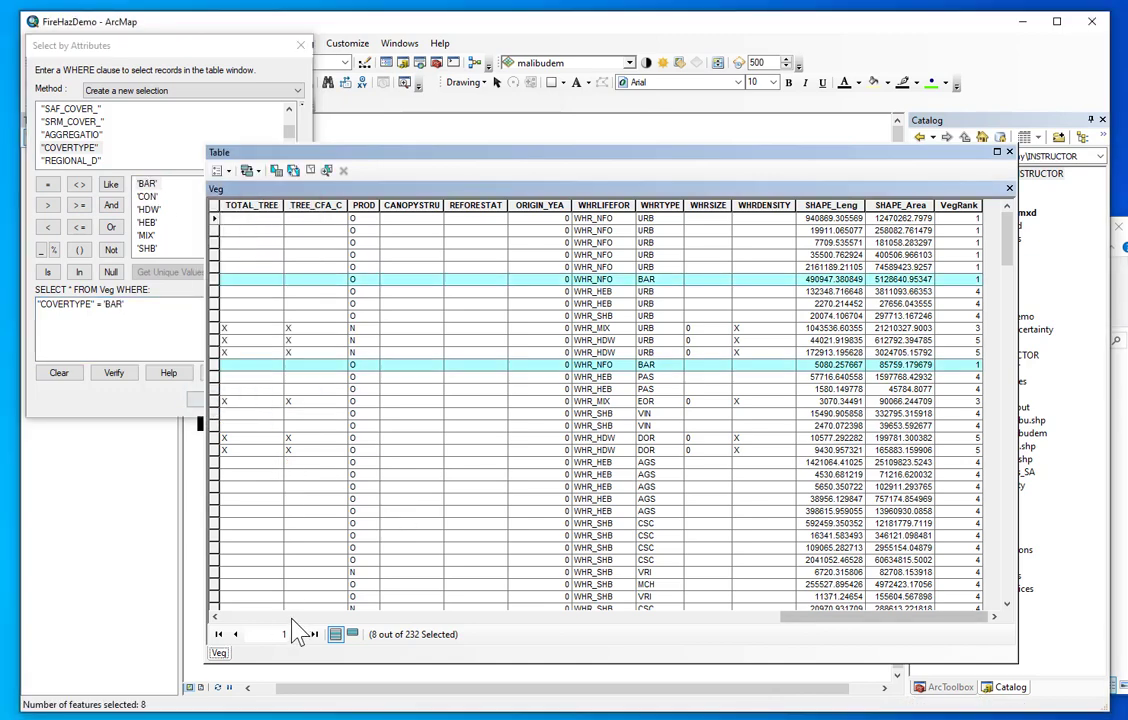
Step: Show only the selected Veg records and start the Field Calculator on the VegRank field, cancelling before any calculation
{"action": "mouse_move", "coordinate": [825, 617]}
{"action": "left_mouse_down"}
{"action": "mouse_move", "coordinate": [740, 615]}
{"action": "mouse_move", "coordinate": [830, 620]}
{"action": "left_mouse_up"}
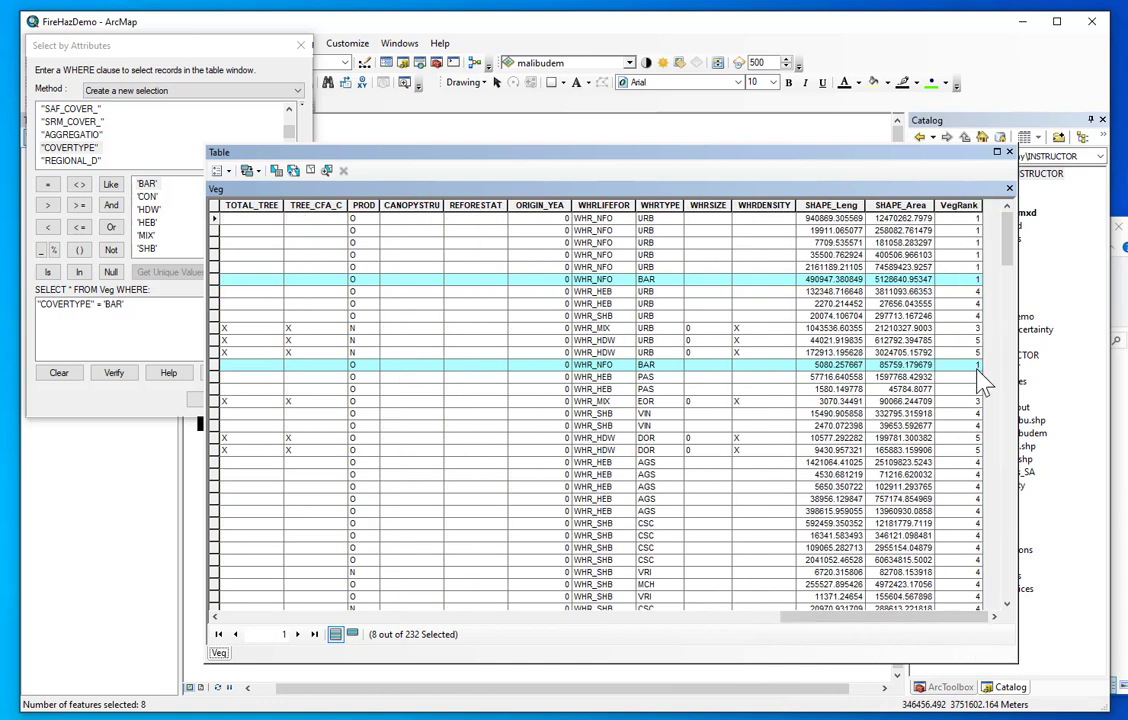
{"action": "left_click", "coordinate": [352, 634]}
{"action": "left_click_drag", "start_coordinate": [370, 618], "coordinate": [995, 680]}
{"action": "left_click", "coordinate": [962, 206]}
{"action": "right_click", "coordinate": [965, 209]}
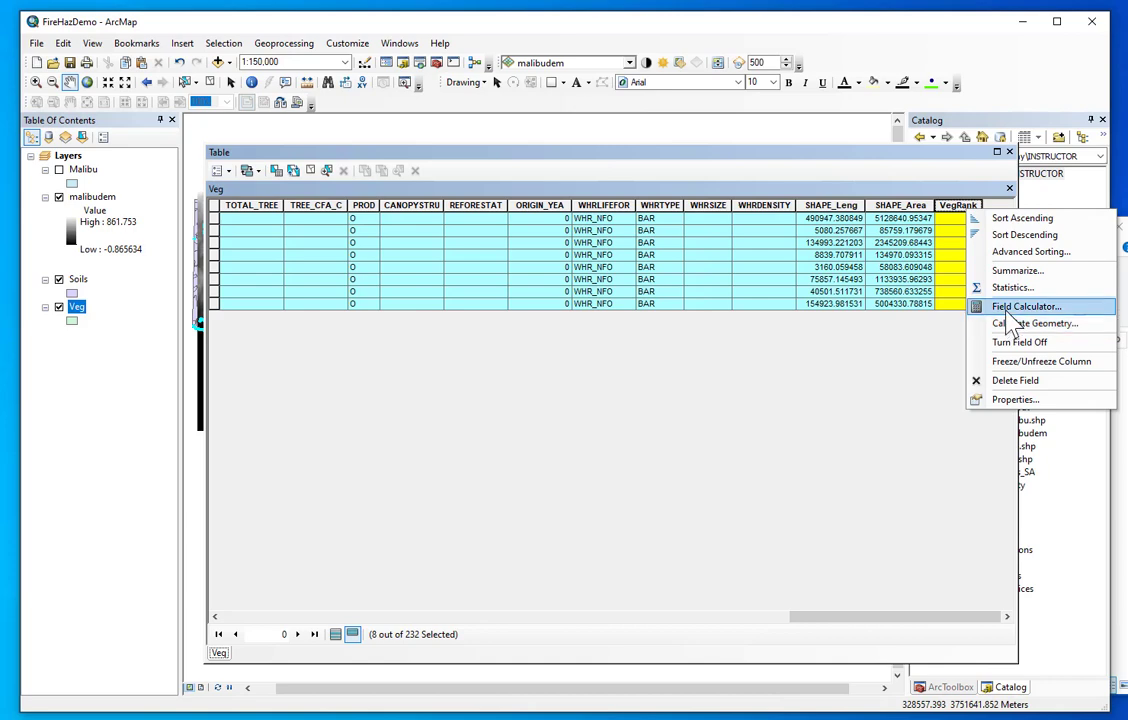
{"action": "left_click", "coordinate": [1010, 310]}
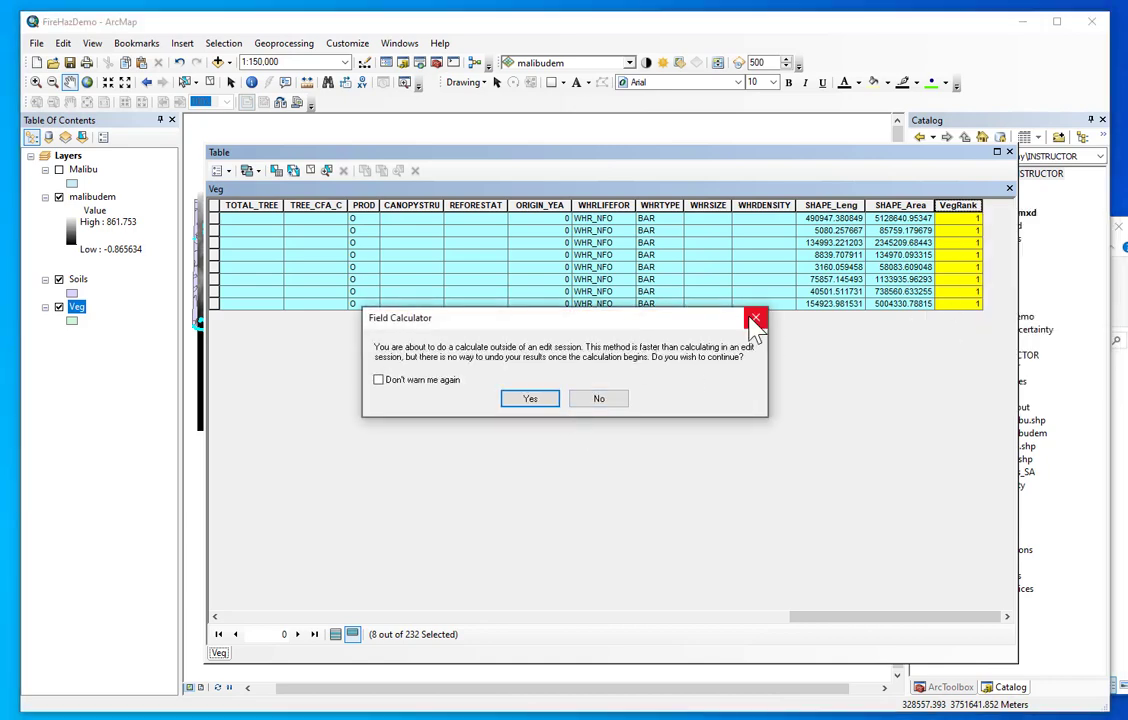
{"action": "left_click", "coordinate": [755, 320]}
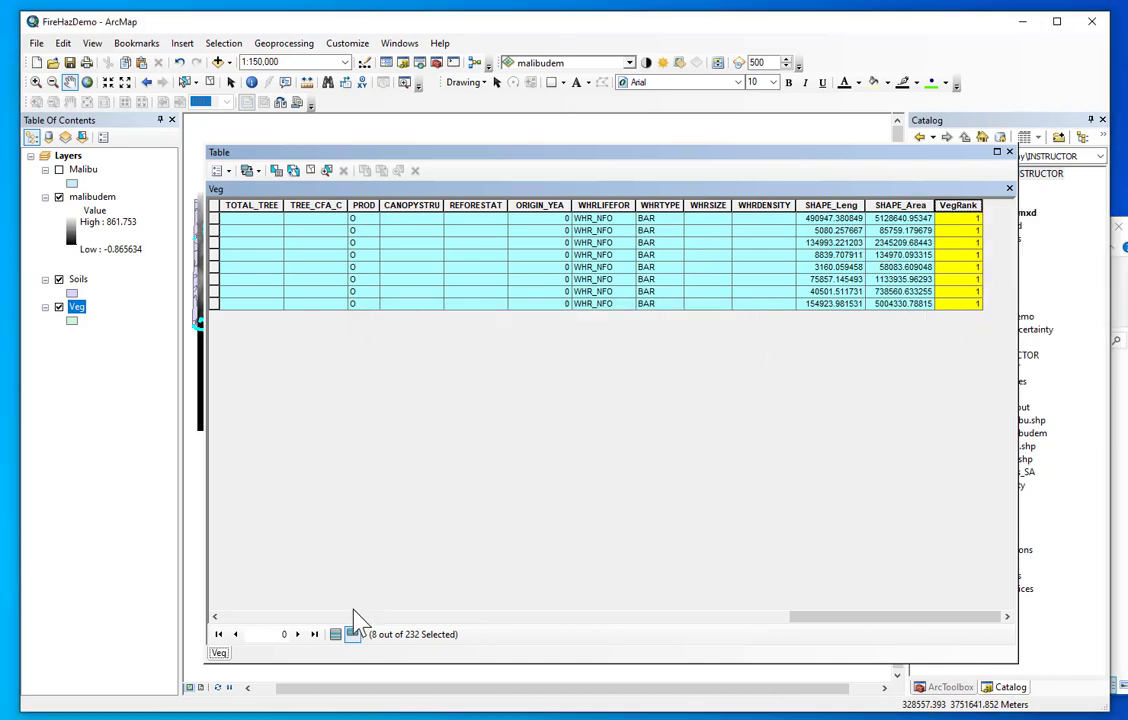
Step: Clear the selection with all Veg records displayed again, and close the table after highlighting the VegRank field
{"action": "left_click", "coordinate": [335, 634]}
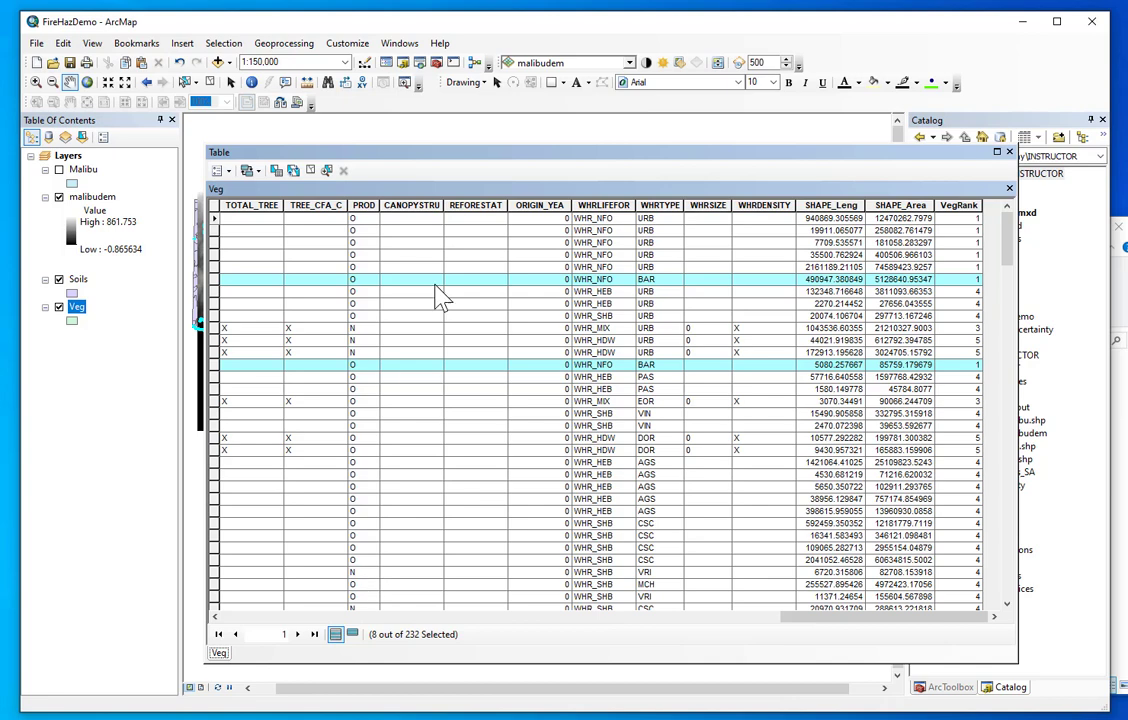
{"action": "left_click", "coordinate": [311, 171]}
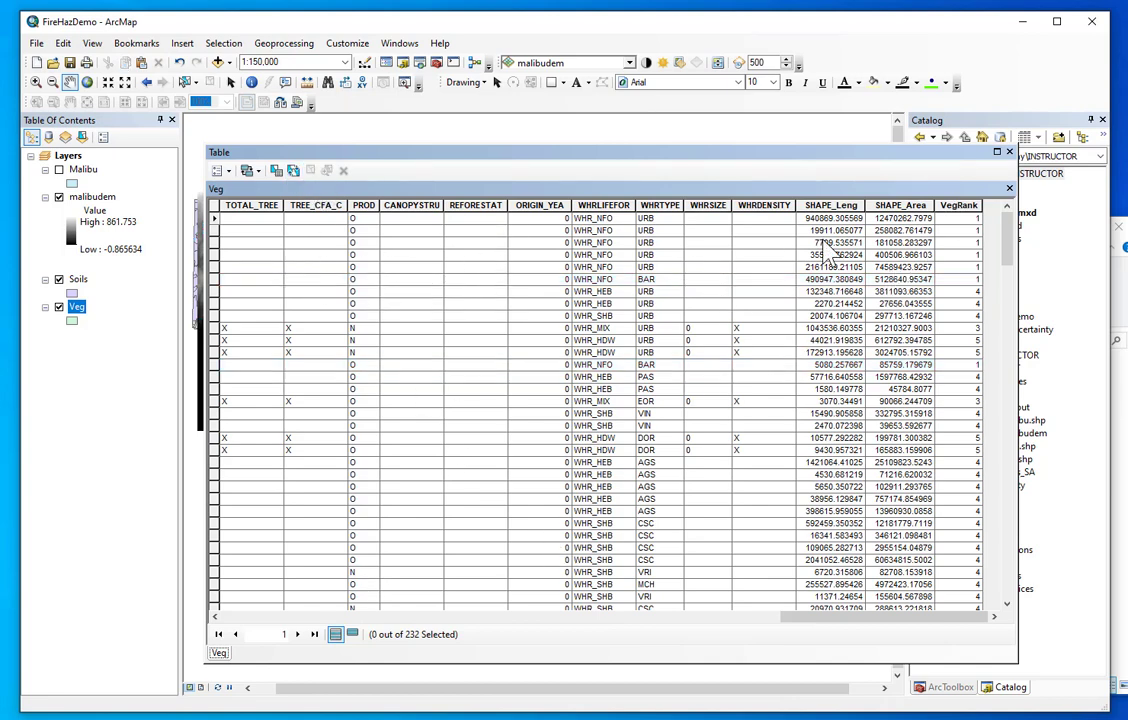
{"action": "left_click", "coordinate": [958, 205]}
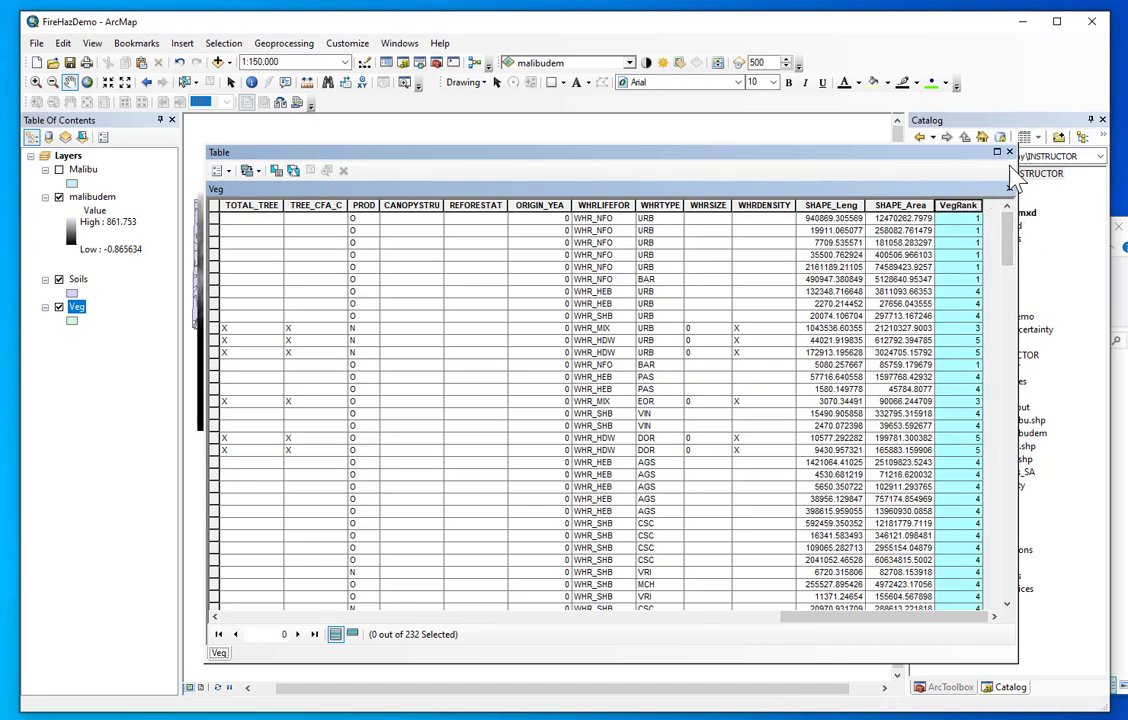
{"action": "left_click", "coordinate": [1009, 152]}
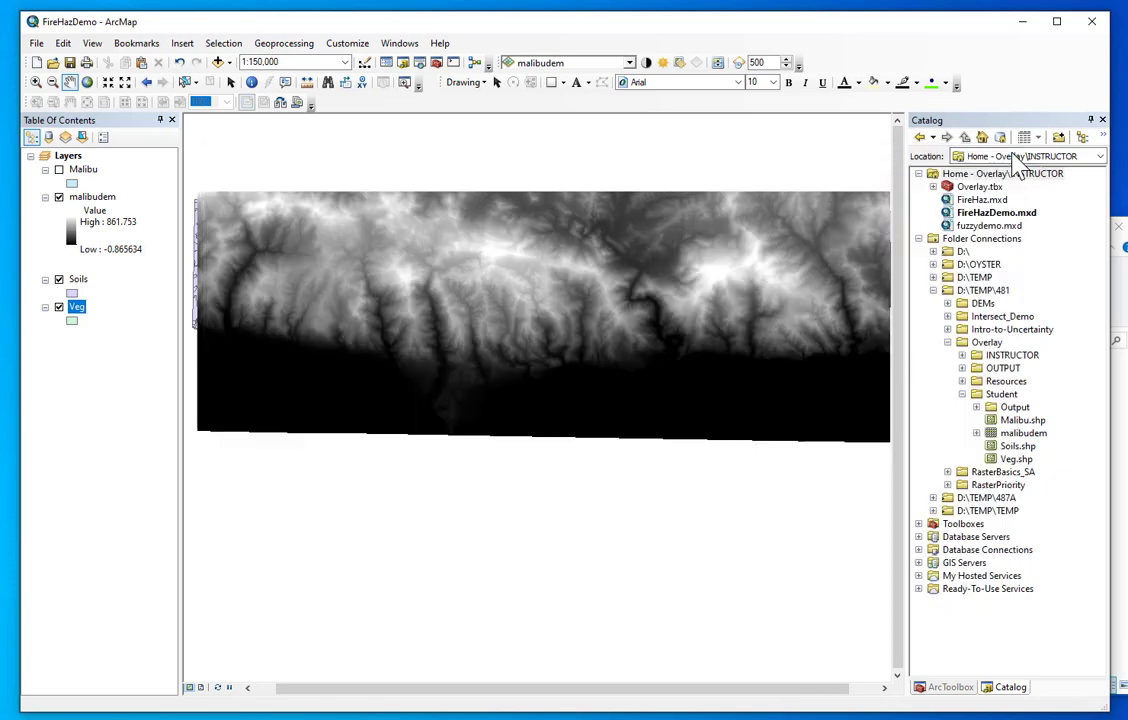
Step: Open the Soils layer's attribute table, examine the SoilRank field, and close the table
{"action": "left_click", "coordinate": [78, 281]}
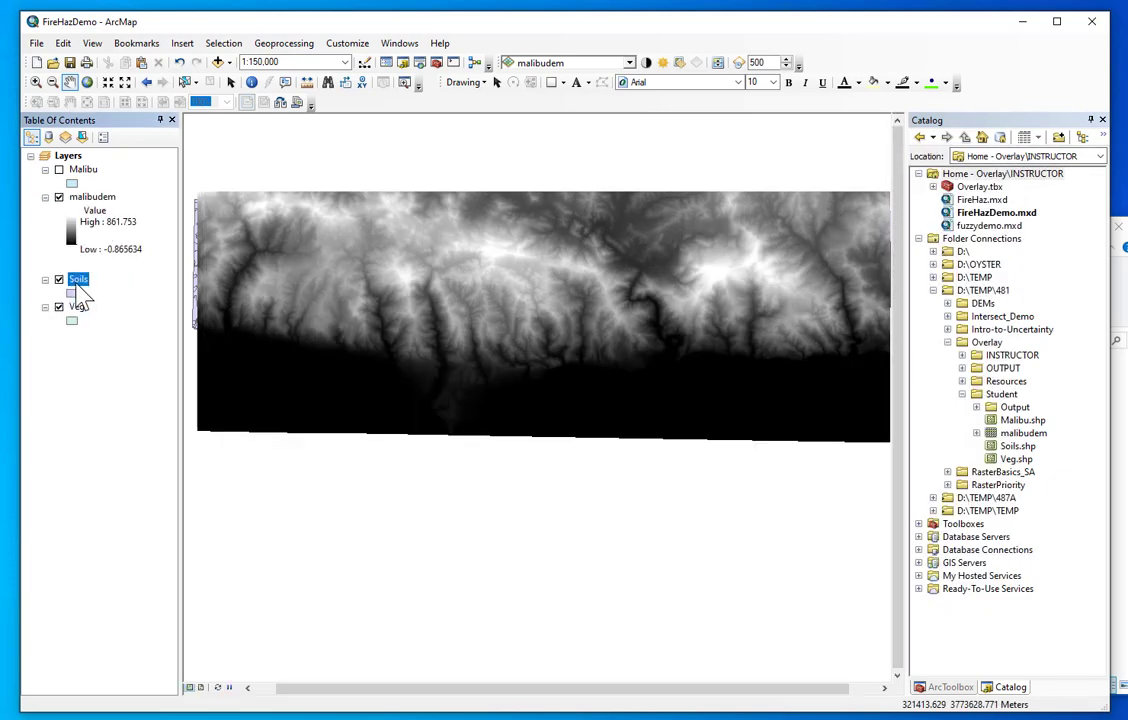
{"action": "right_click", "coordinate": [78, 284]}
{"action": "left_click", "coordinate": [447, 418]}
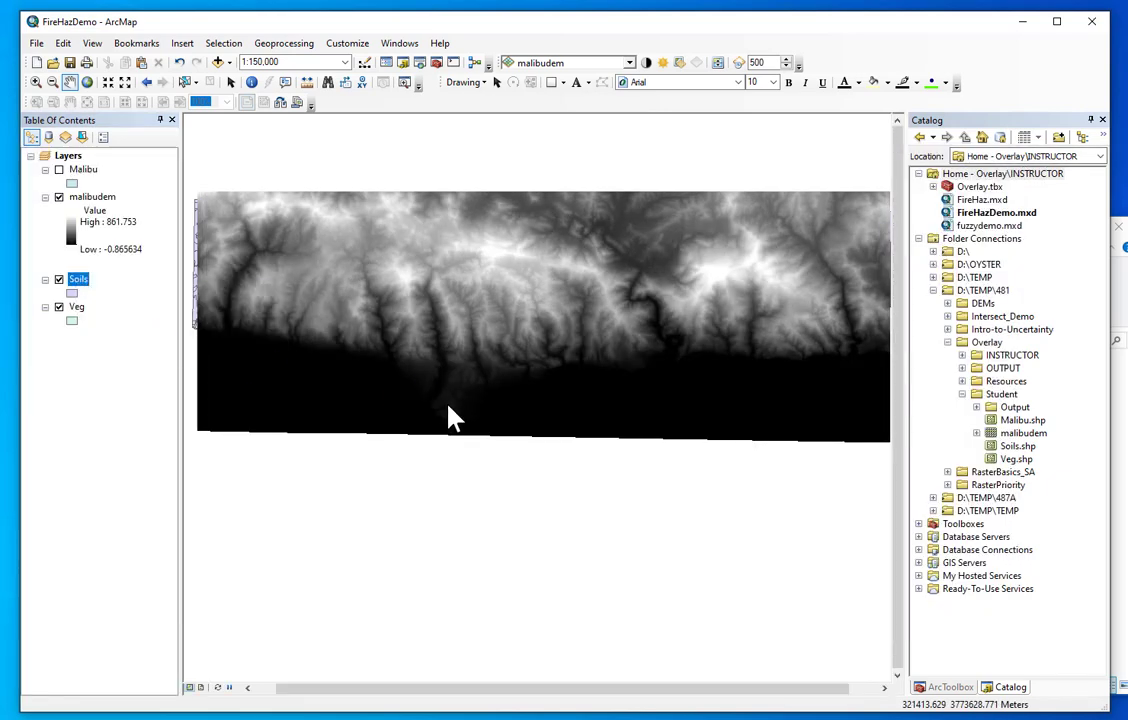
{"action": "left_click_drag", "start_coordinate": [255, 616], "coordinate": [1030, 688]}
{"action": "left_click_drag", "start_coordinate": [269, 616], "coordinate": [880, 640]}
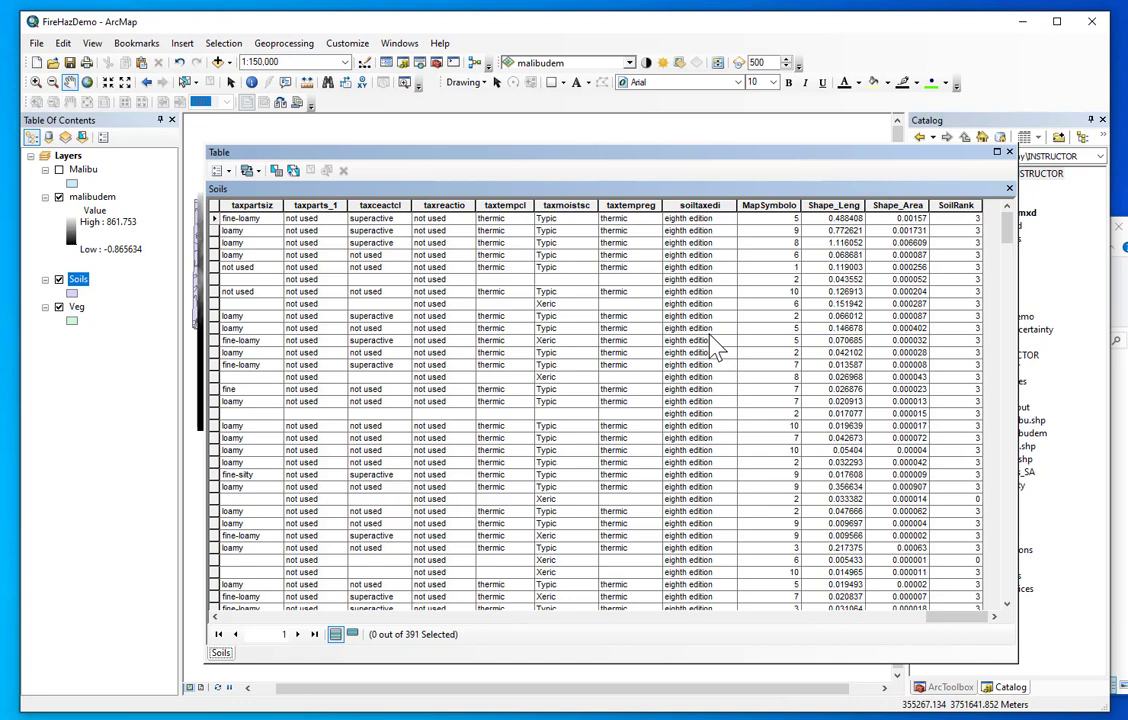
{"action": "left_click", "coordinate": [956, 207]}
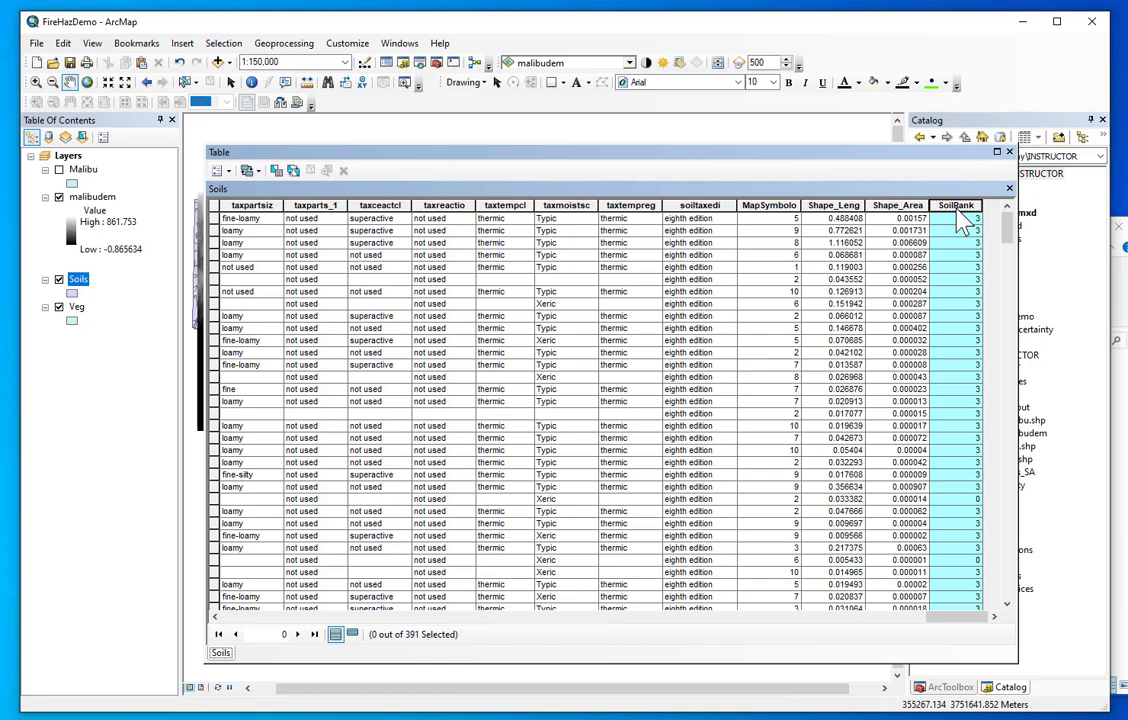
{"action": "left_click", "coordinate": [1009, 152]}
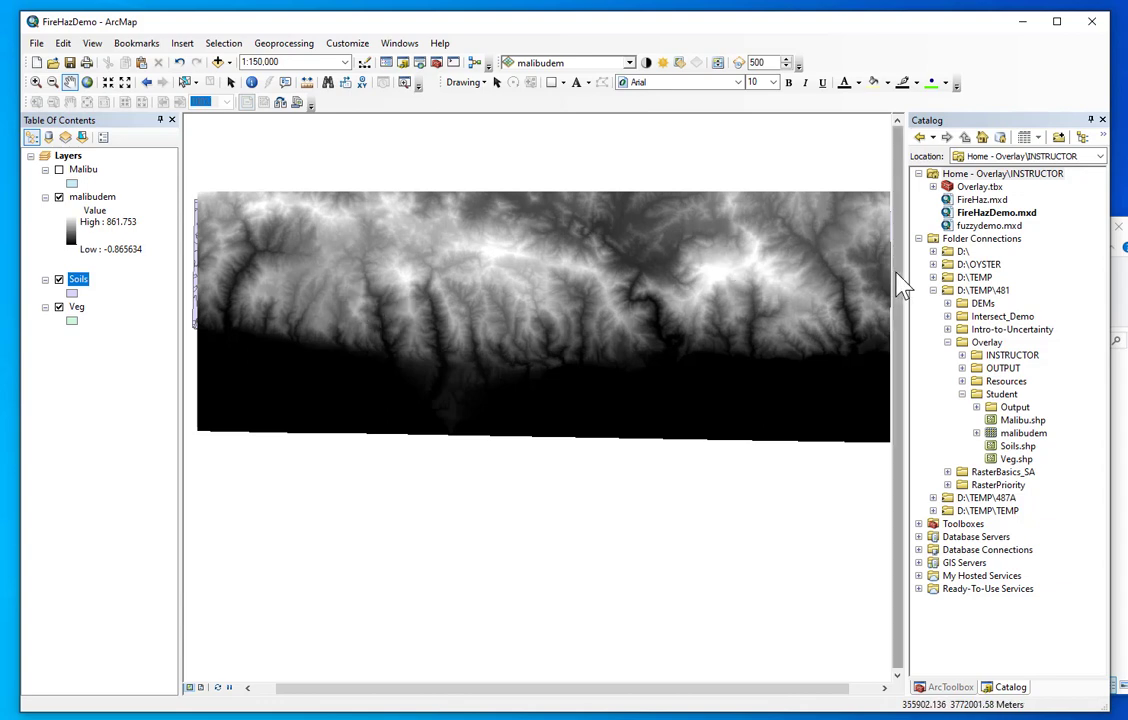
Step: Create a toolbox named Overlay.tbx in the Student folder and add a new model to it
{"action": "left_click", "coordinate": [918, 174]}
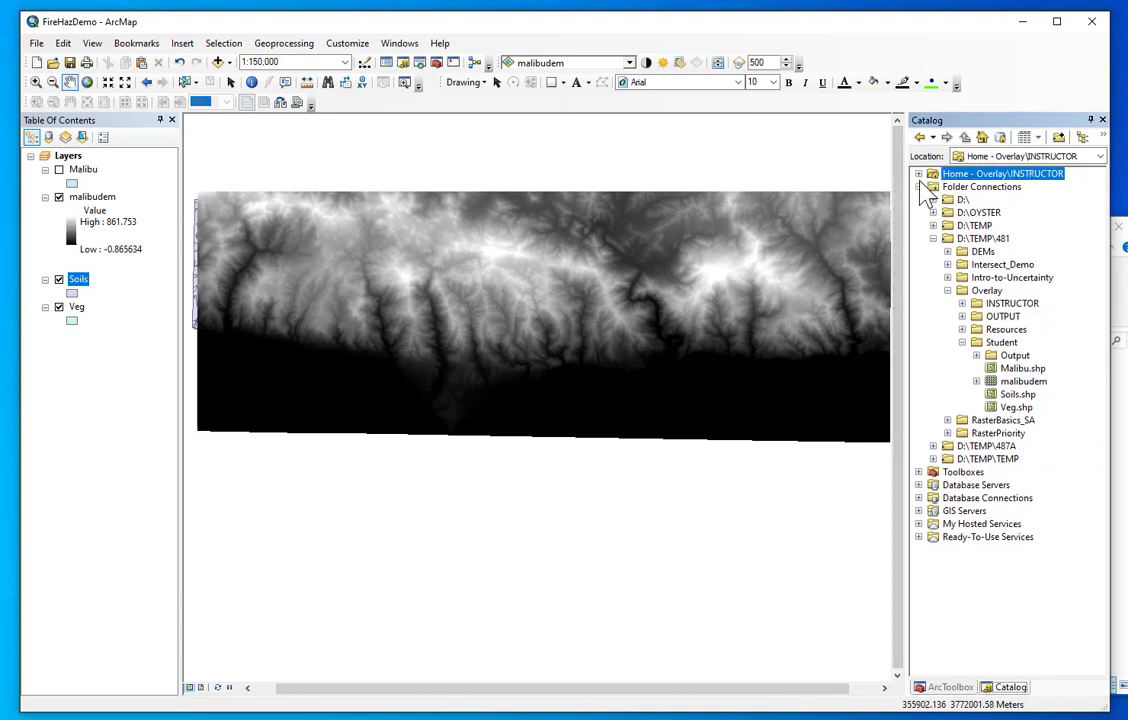
{"action": "left_click", "coordinate": [997, 344]}
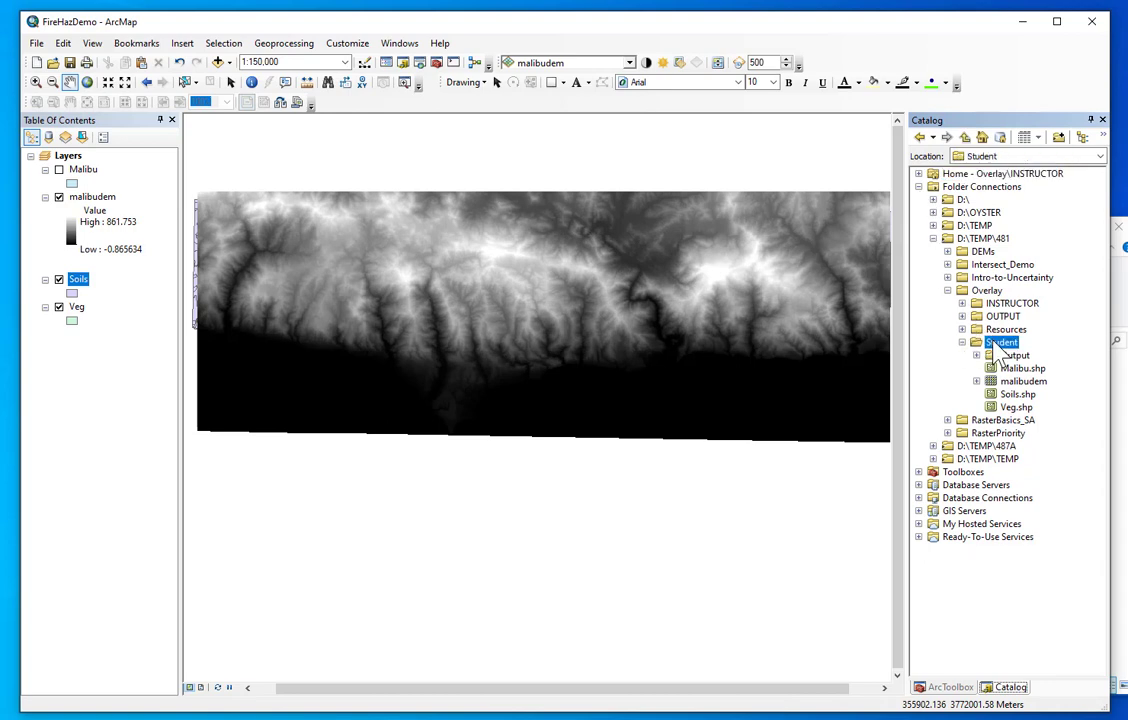
{"action": "right_click", "coordinate": [1000, 347]}
{"action": "mouse_move", "coordinate": [1030, 437]}
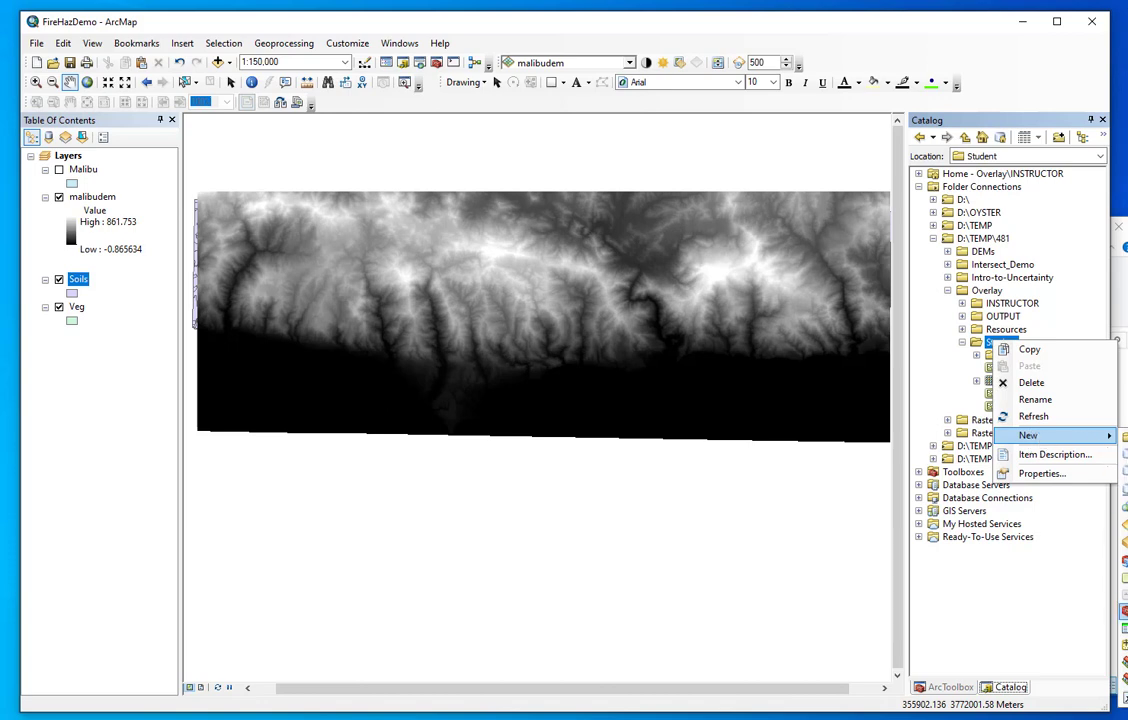
{"action": "left_click", "coordinate": [1123, 611]}
{"action": "type", "text": "Overlay.tbx"}
{"action": "left_click", "coordinate": [1011, 643]}
{"action": "right_click", "coordinate": [1018, 370]}
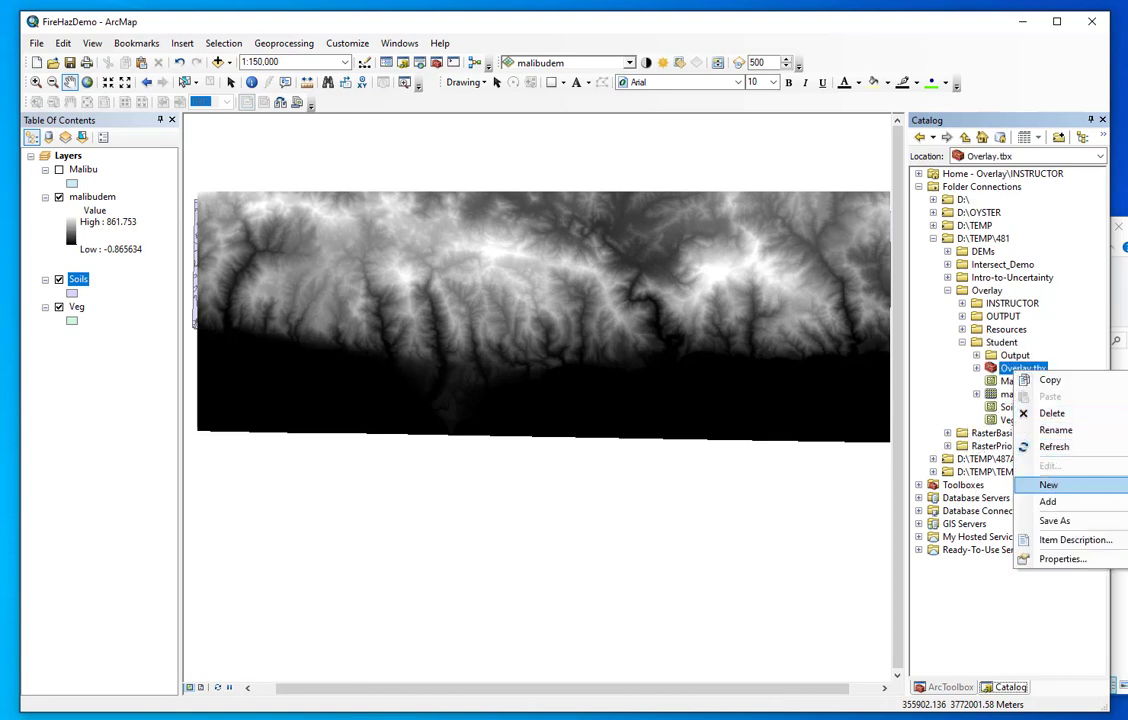
{"action": "left_click", "coordinate": [1127, 502]}
Step: In the model's properties, choose to override the Raster Analysis, Processing Extent and Workspace environment settings
{"action": "left_click", "coordinate": [350, 226]}
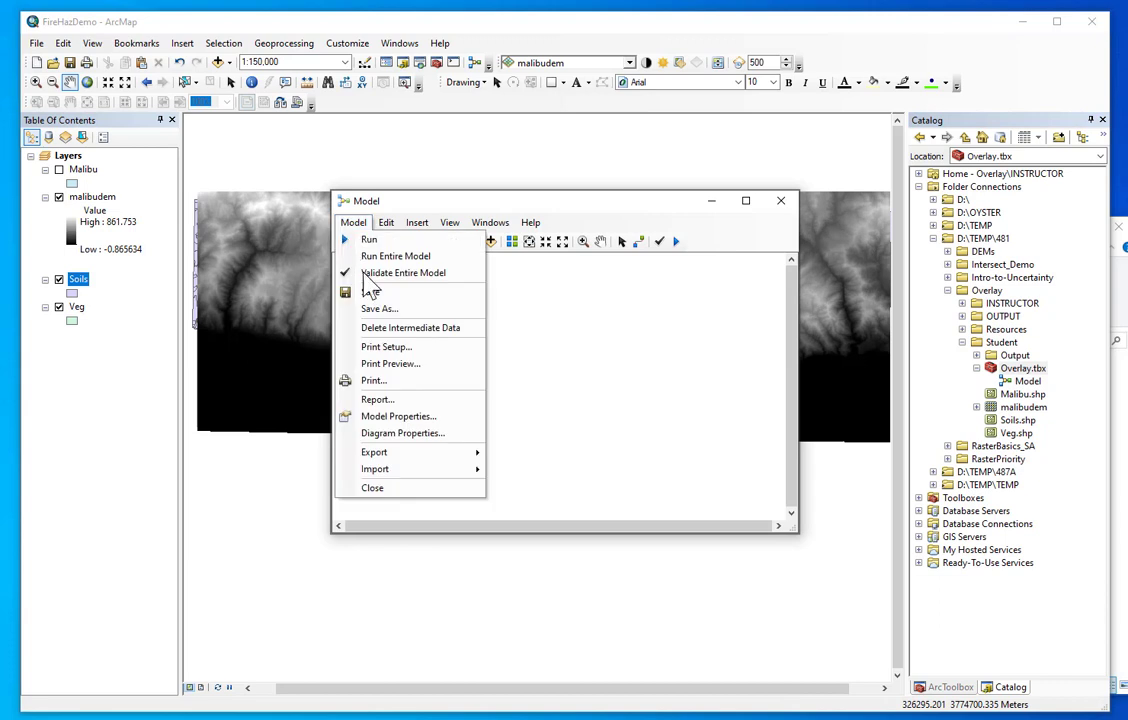
{"action": "left_click", "coordinate": [398, 416]}
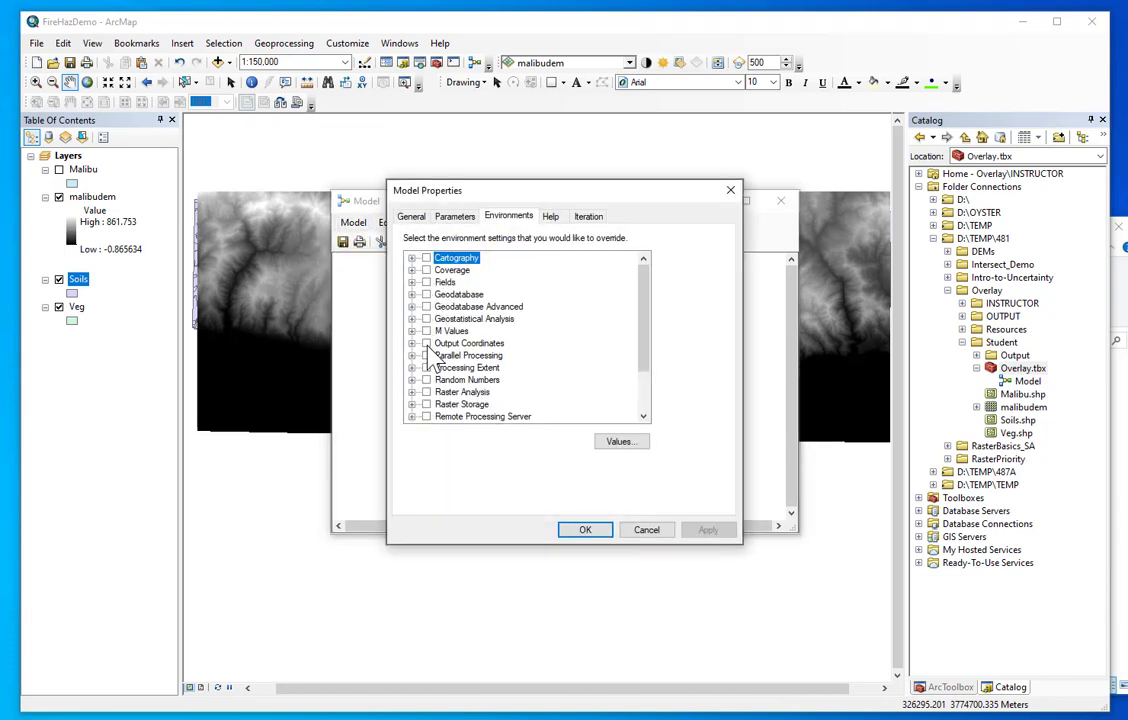
{"action": "scroll", "coordinate": [430, 360], "scroll_direction": "down", "scroll_amount": 2}
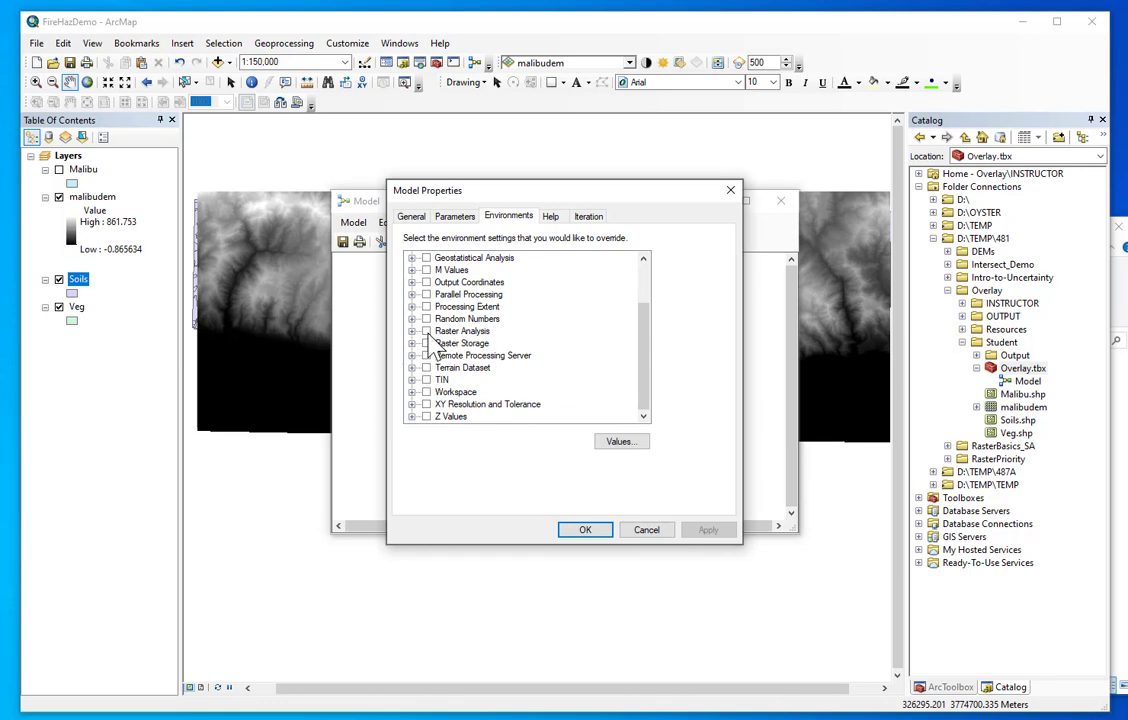
{"action": "left_click", "coordinate": [427, 331]}
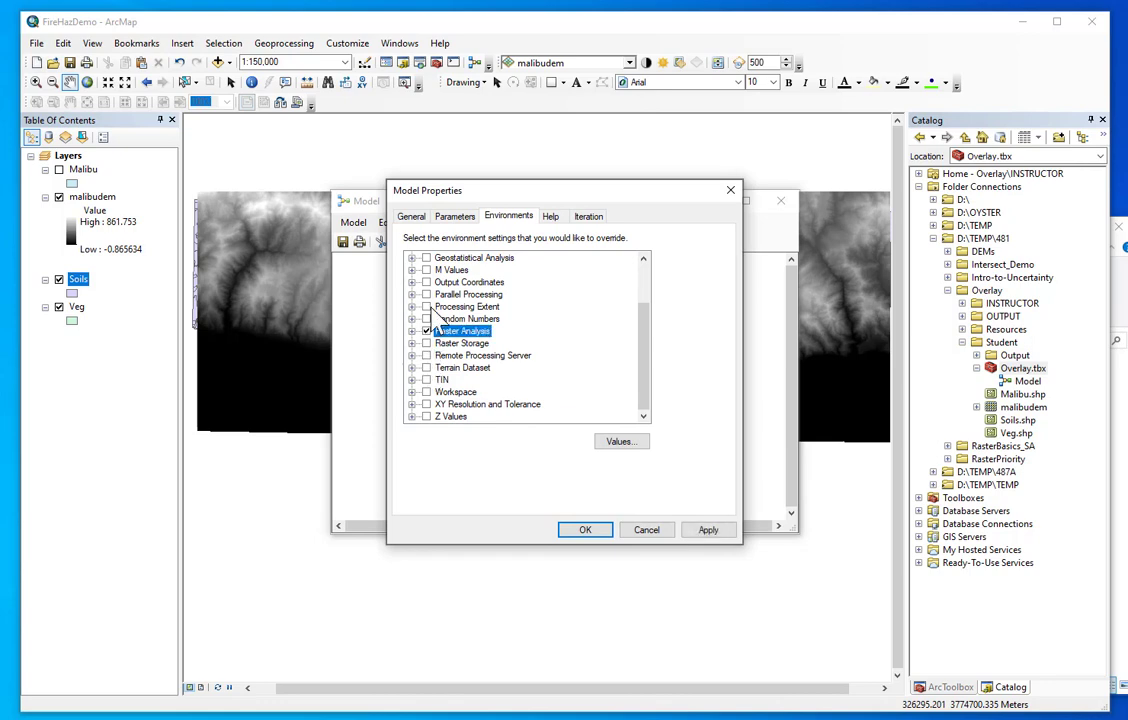
{"action": "left_click", "coordinate": [427, 307]}
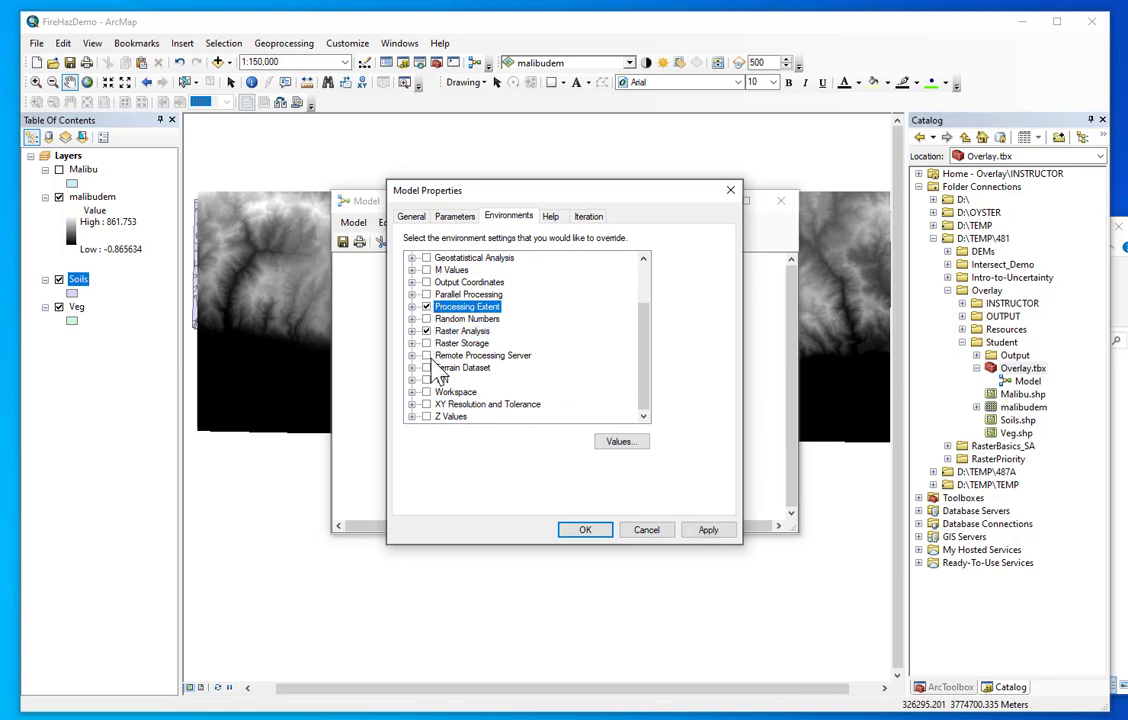
{"action": "left_click", "coordinate": [427, 392]}
Step: Set both the model's current and scratch workspaces to D:\TEMP\481\Overlay\OUTPUT
{"action": "left_click", "coordinate": [607, 446]}
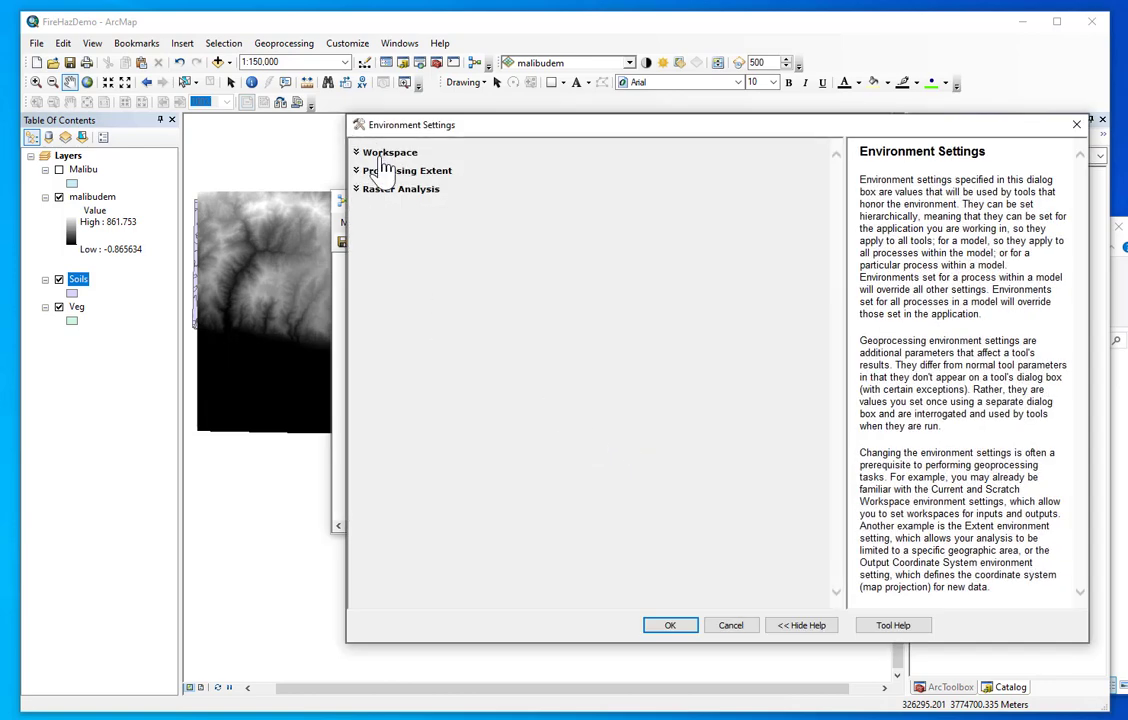
{"action": "left_click", "coordinate": [372, 152]}
{"action": "left_click", "coordinate": [812, 183]}
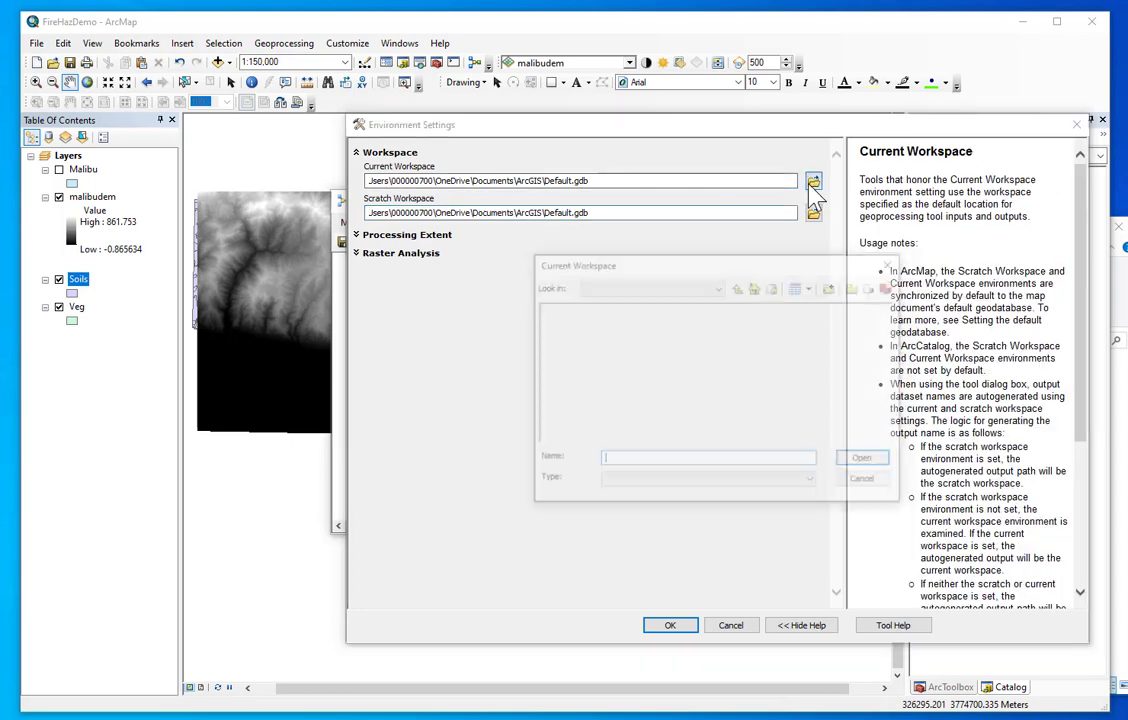
{"action": "left_click", "coordinate": [565, 321]}
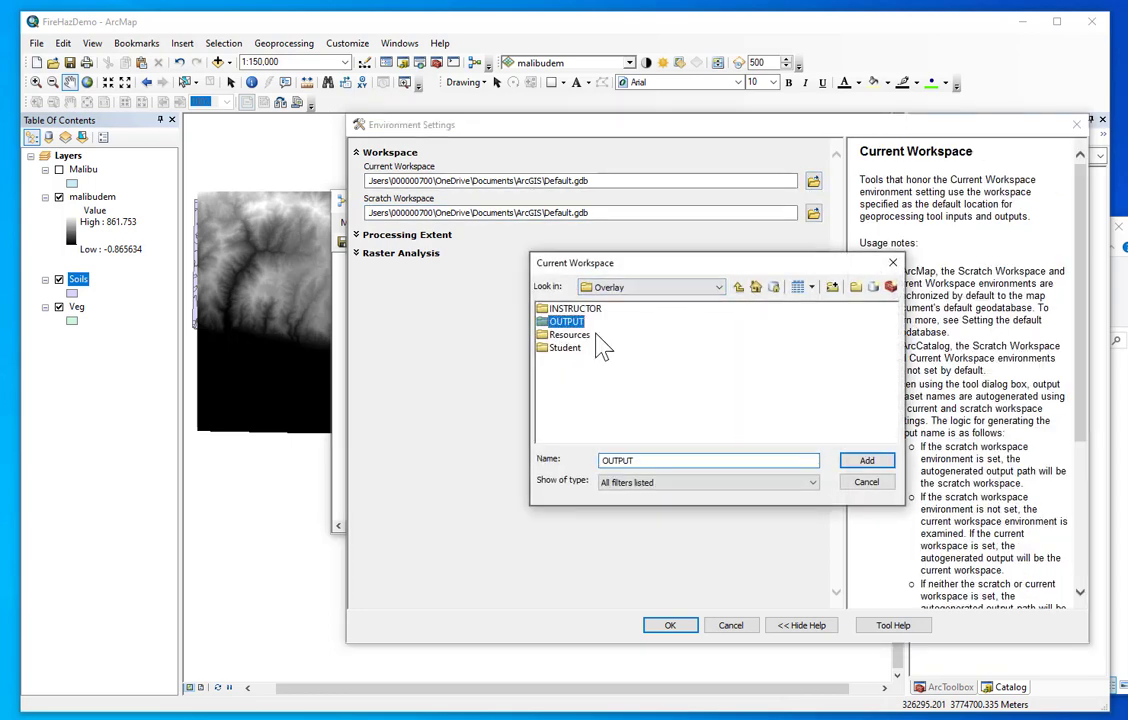
{"action": "left_click", "coordinate": [882, 462]}
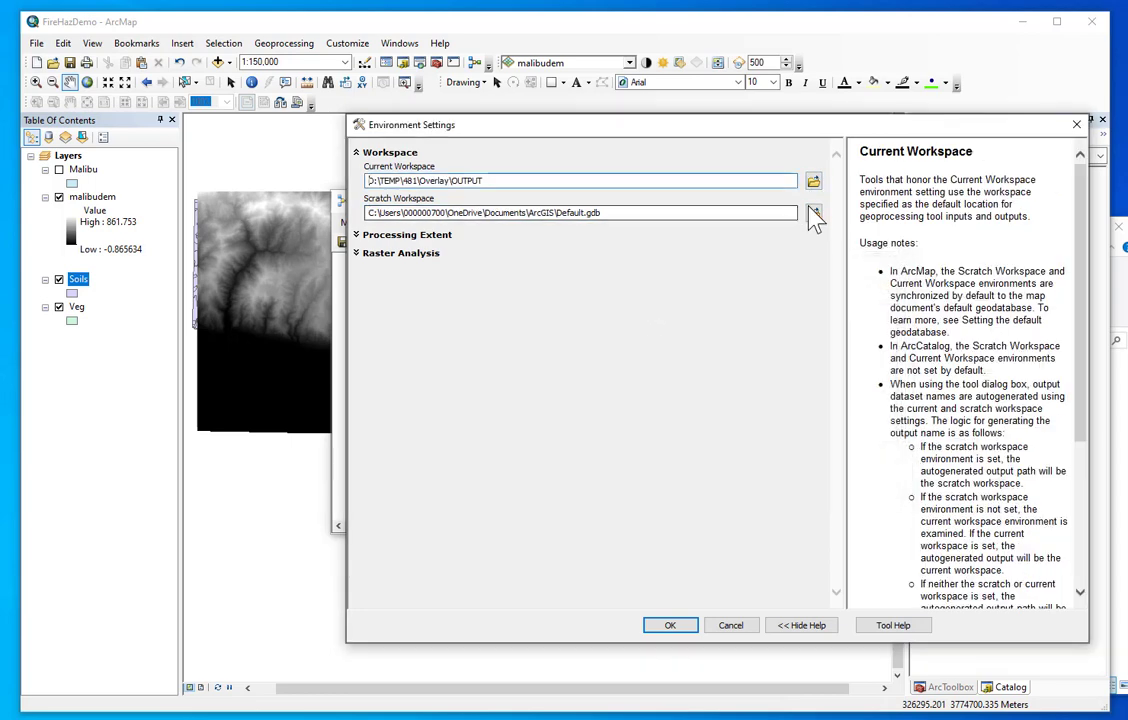
{"action": "left_click", "coordinate": [485, 182]}
{"action": "left_click_drag", "start_coordinate": [485, 182], "coordinate": [255, 185]}
{"action": "key", "text": "ctrl+c"}
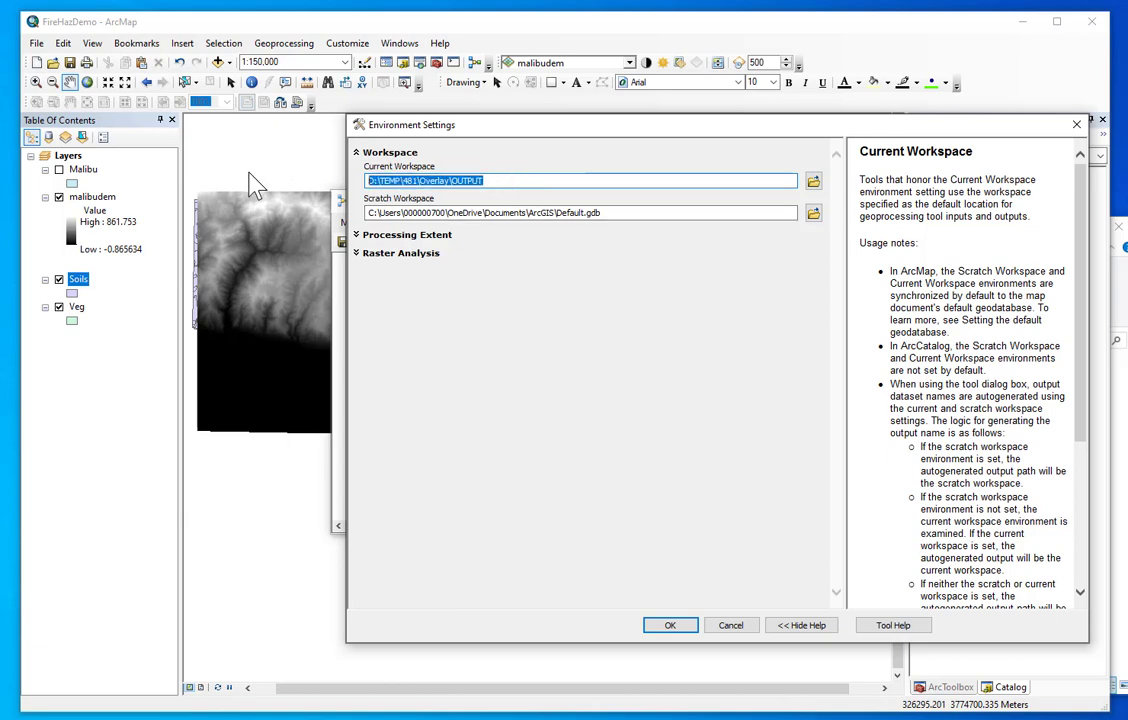
{"action": "left_click_drag", "start_coordinate": [662, 213], "coordinate": [215, 218]}
{"action": "key", "text": "ctrl+v"}
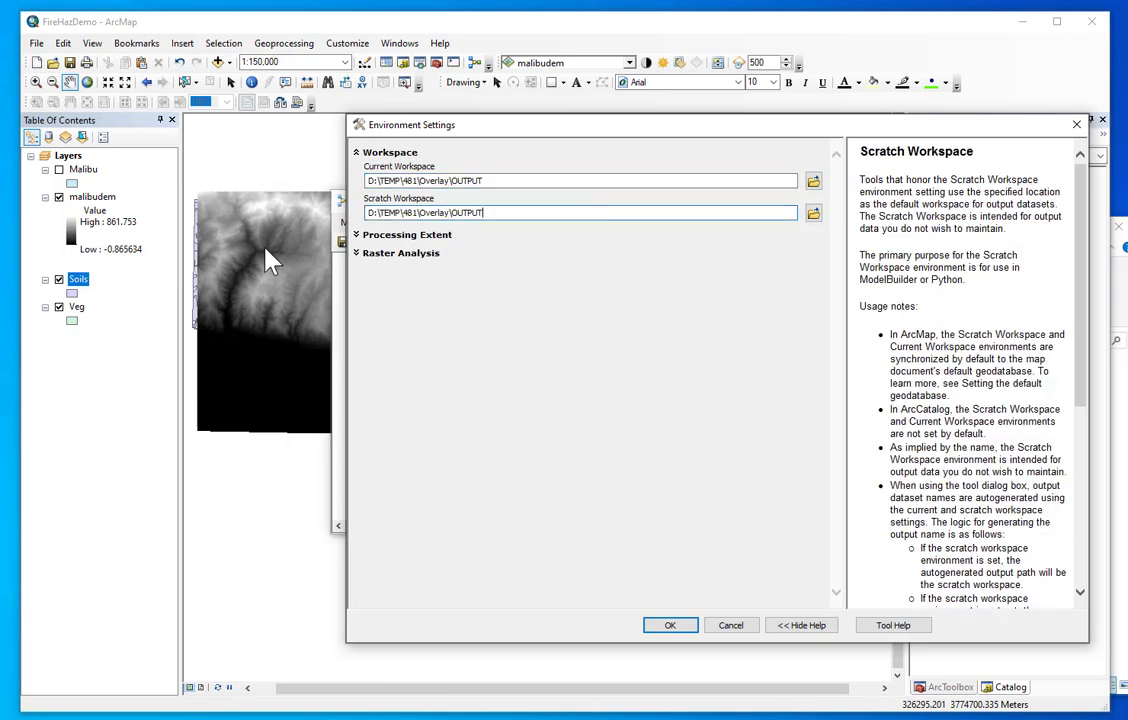
Step: Set the model's processing extent and raster analysis cell size to Same as layer malibudem
{"action": "left_click", "coordinate": [407, 238]}
{"action": "left_click", "coordinate": [428, 264]}
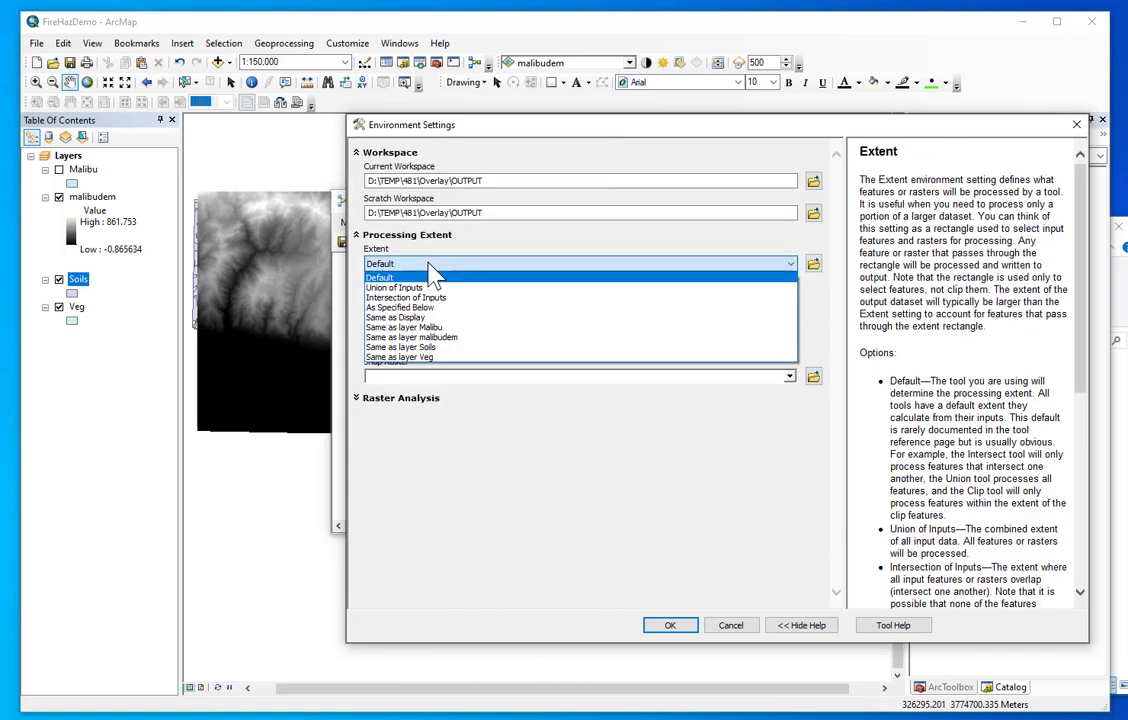
{"action": "left_click", "coordinate": [430, 337]}
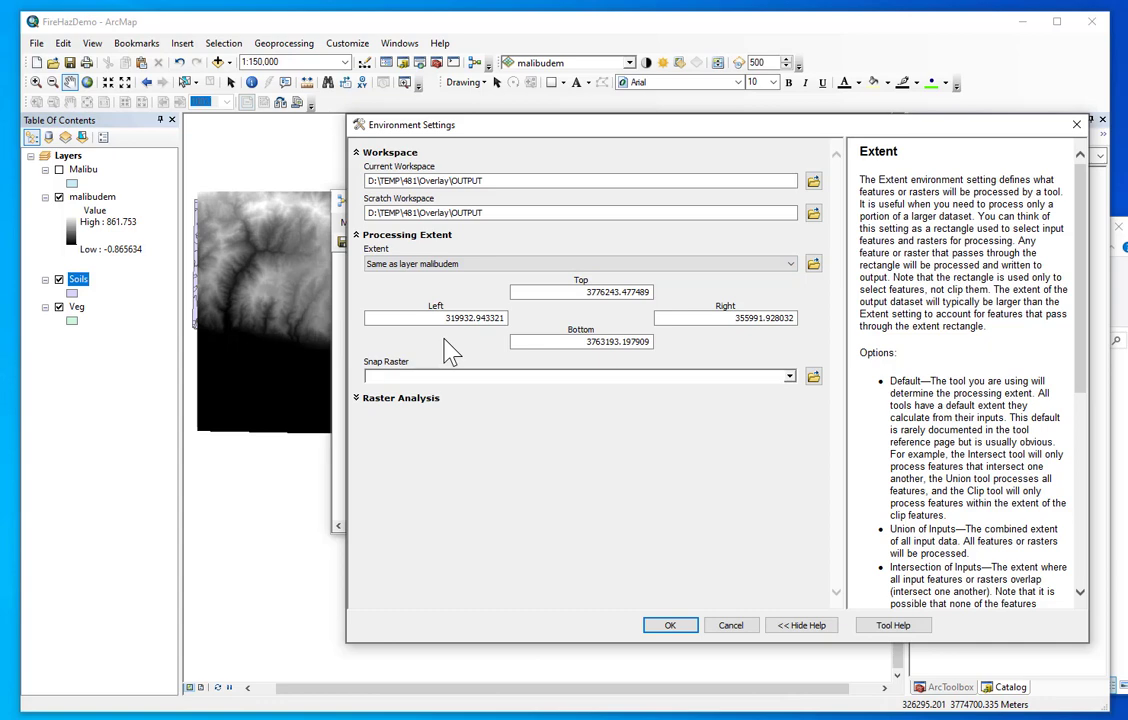
{"action": "left_click", "coordinate": [401, 400]}
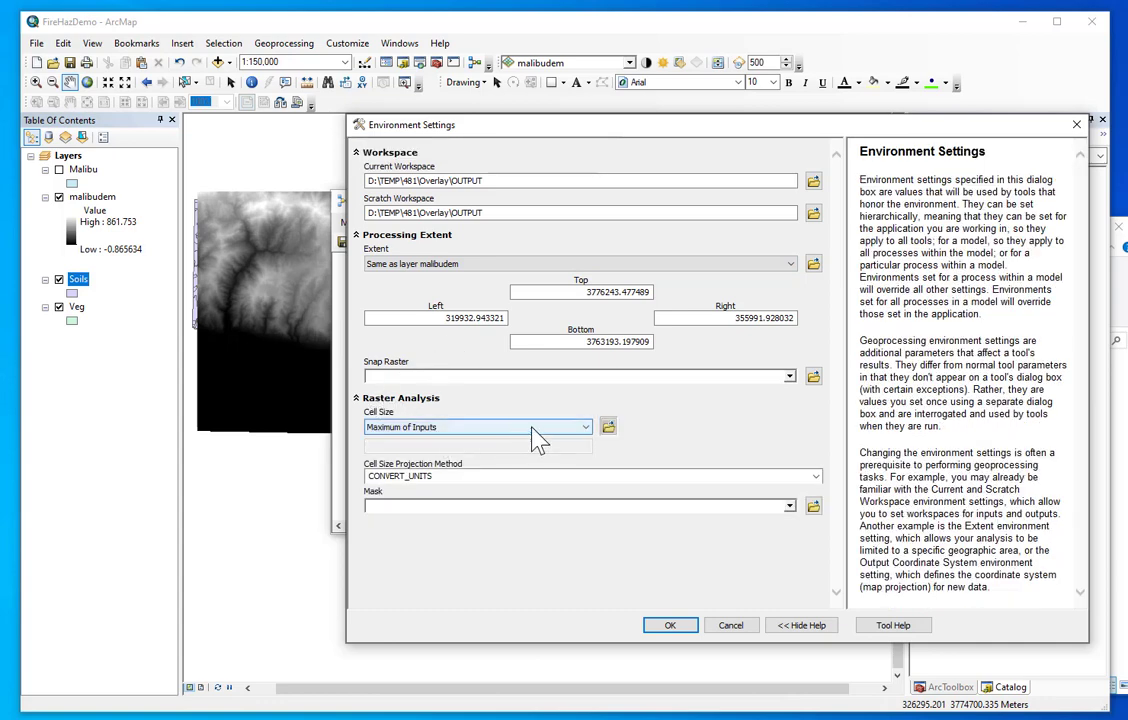
{"action": "left_click", "coordinate": [586, 428]}
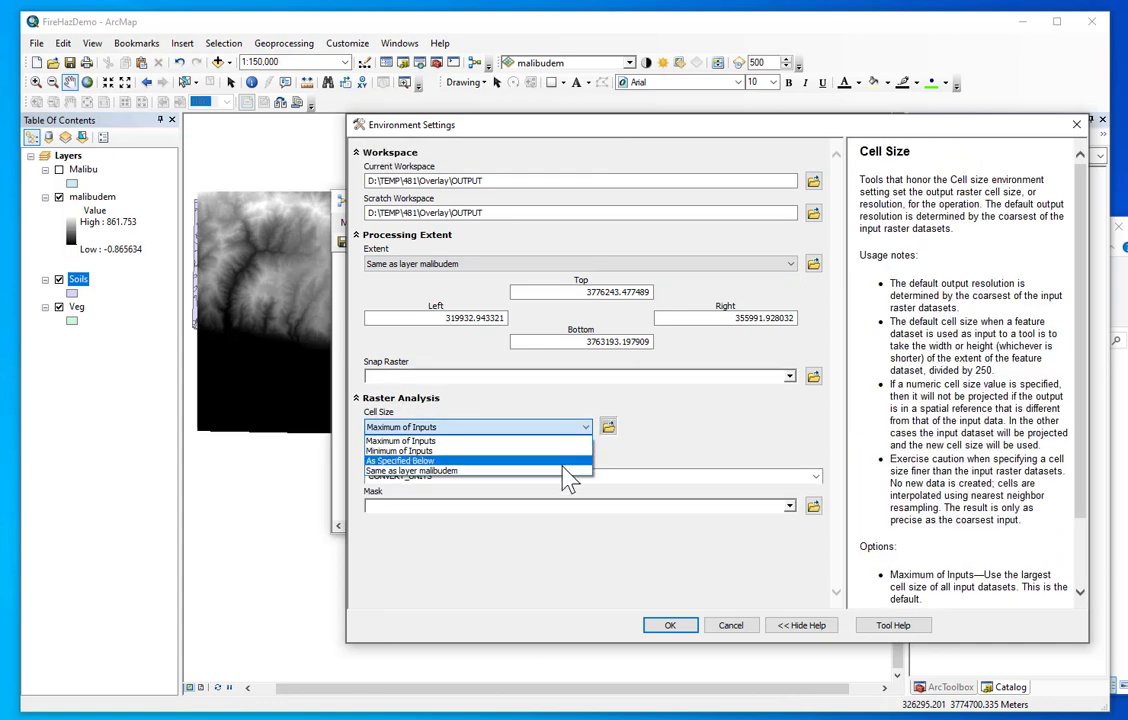
{"action": "left_click", "coordinate": [567, 478]}
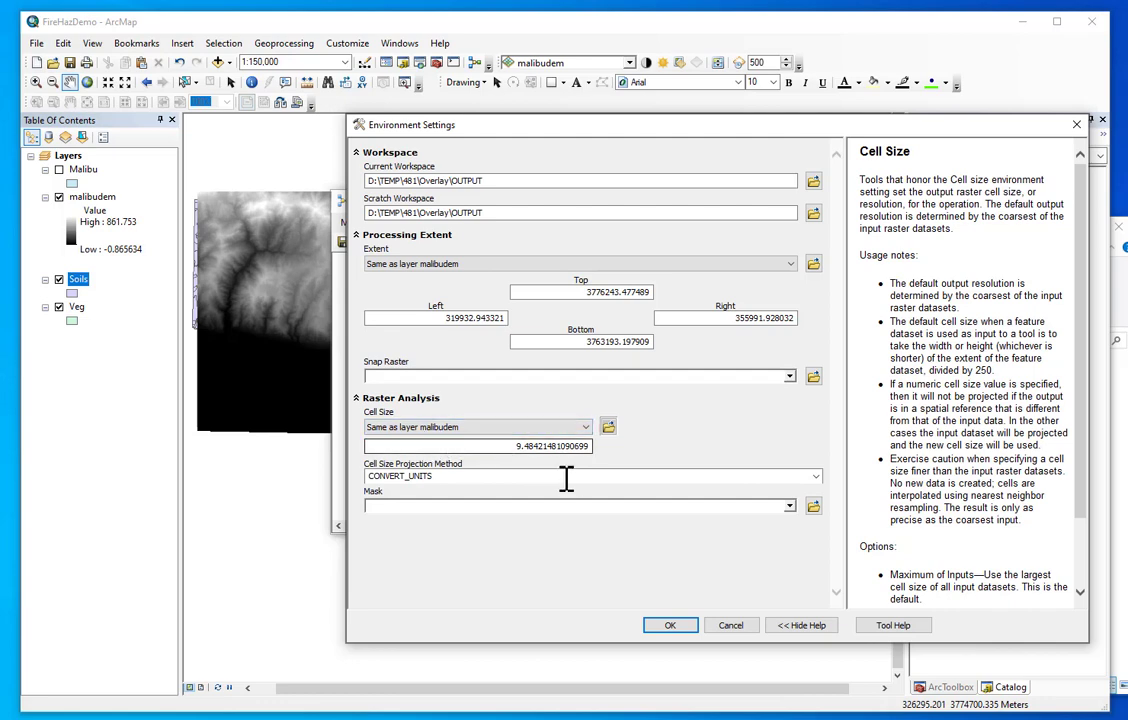
Step: Set the raster analysis mask to the Malibu layer and apply the model's environment settings
{"action": "left_click", "coordinate": [789, 506]}
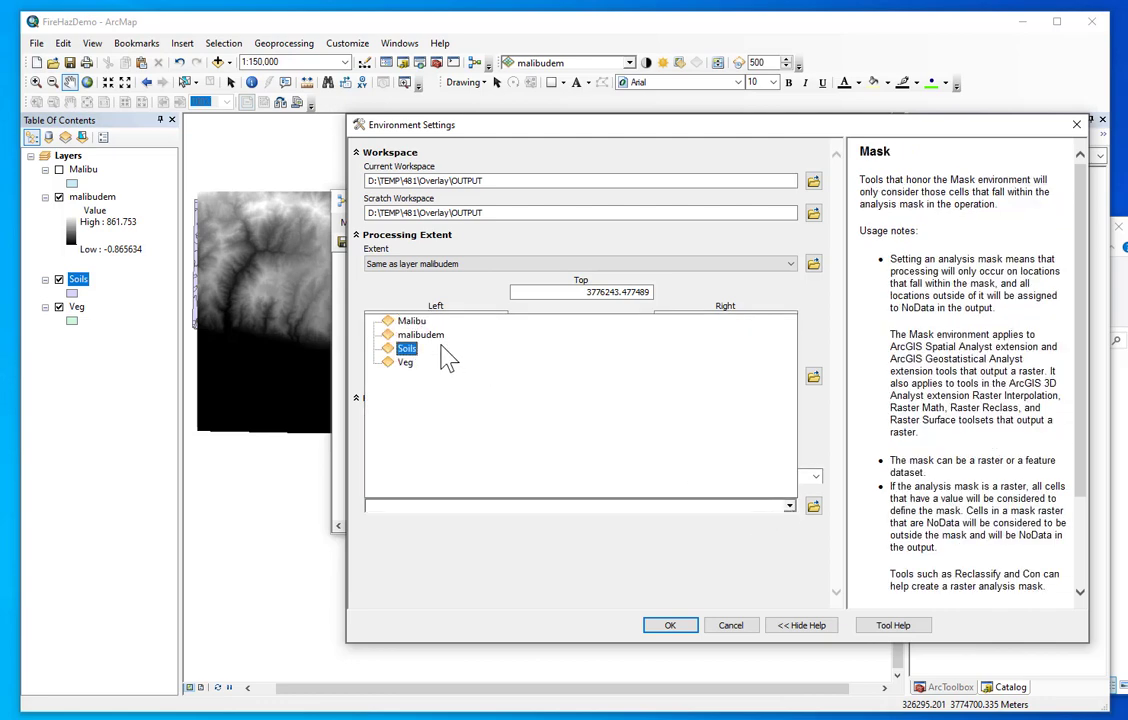
{"action": "left_click", "coordinate": [408, 326]}
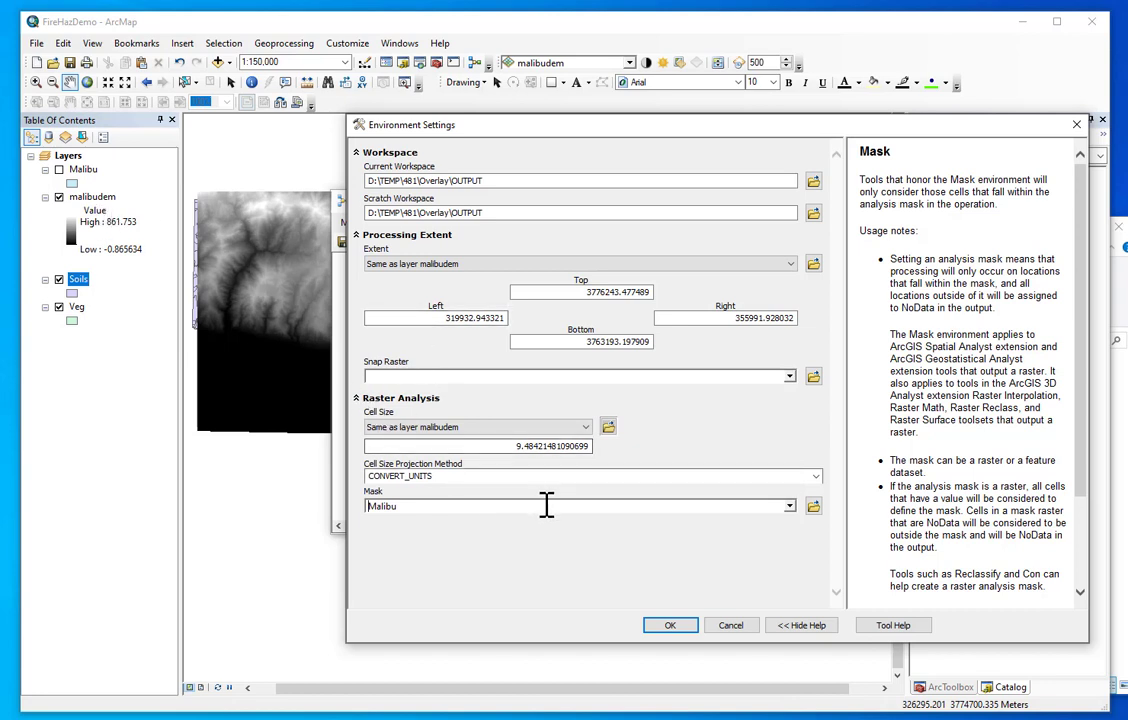
{"action": "left_click", "coordinate": [670, 626]}
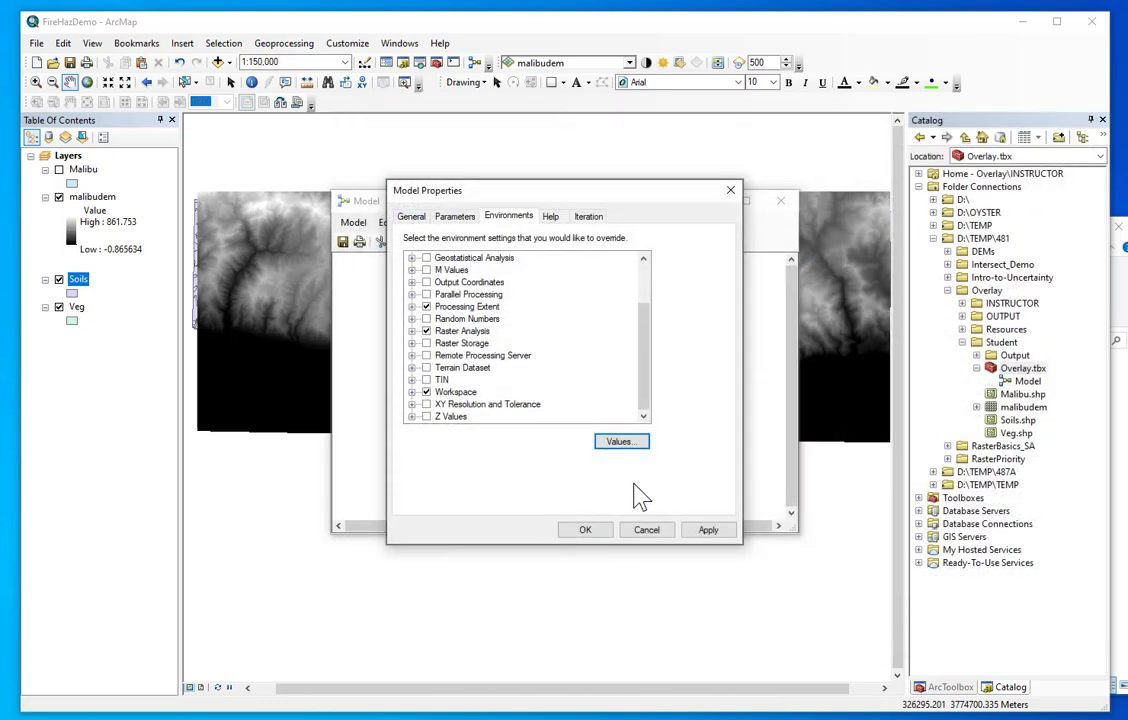
{"action": "left_click", "coordinate": [705, 530]}
Step: Set the model to store relative path names, with Always run in foreground enabled
{"action": "left_click", "coordinate": [411, 218]}
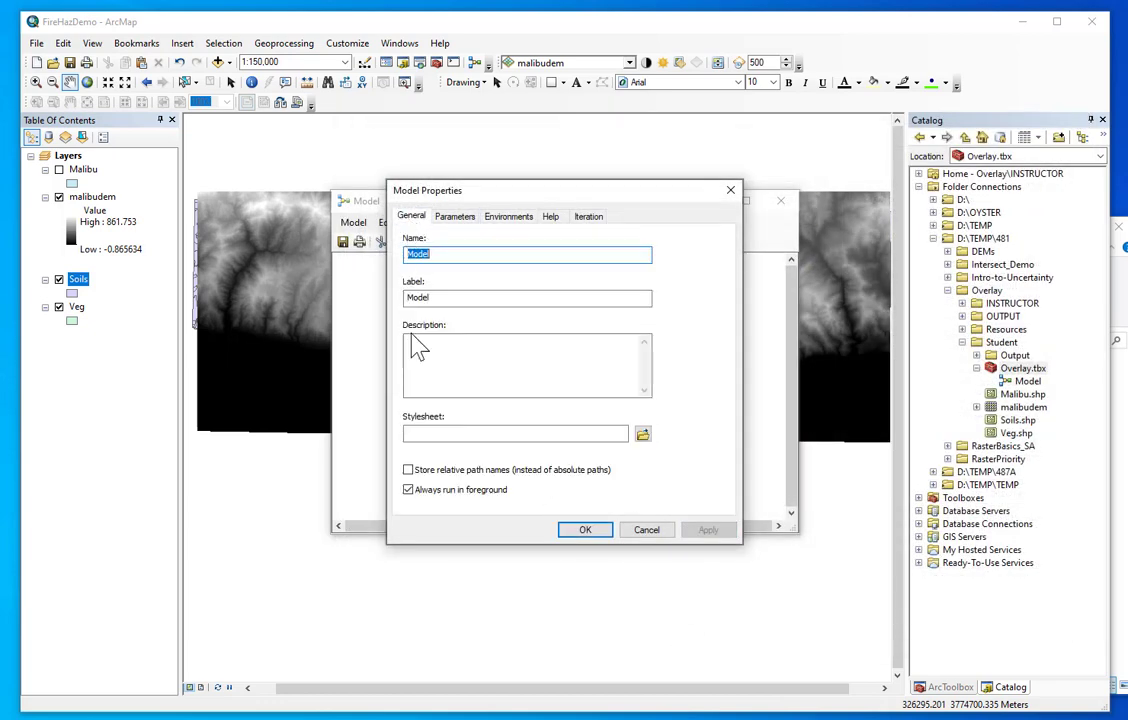
{"action": "left_click", "coordinate": [408, 470]}
{"action": "left_click", "coordinate": [408, 490]}
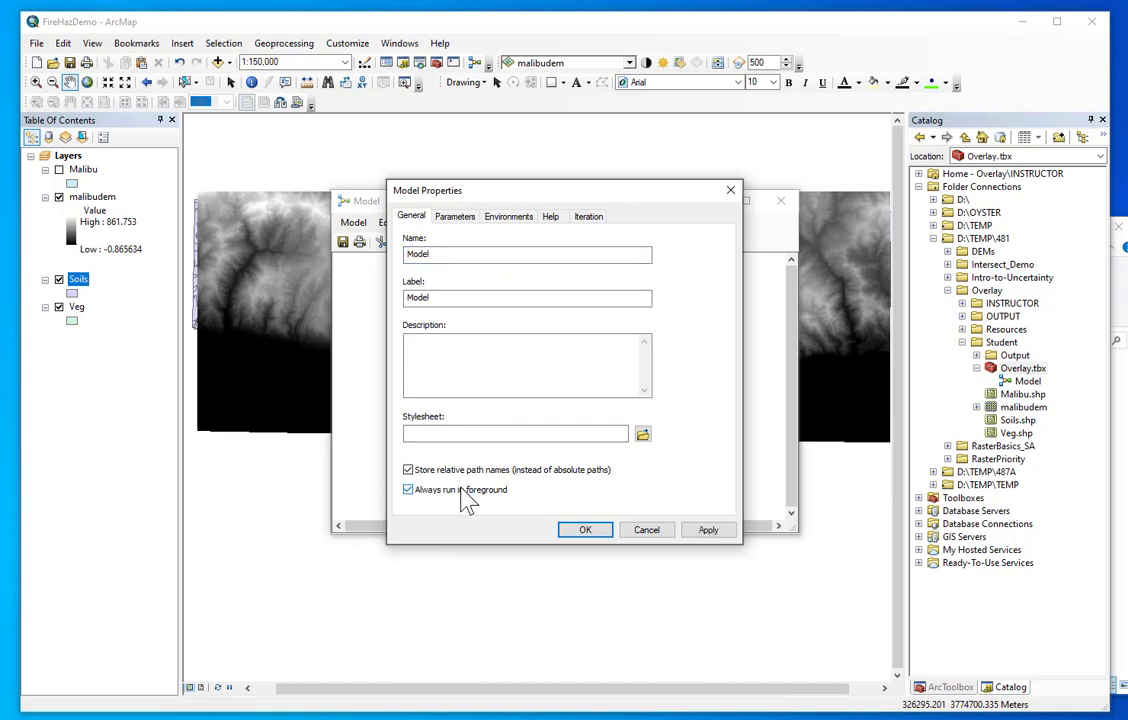
Step: Set the model's name and label to WeightedOverlay
{"action": "double_click", "coordinate": [433, 254]}
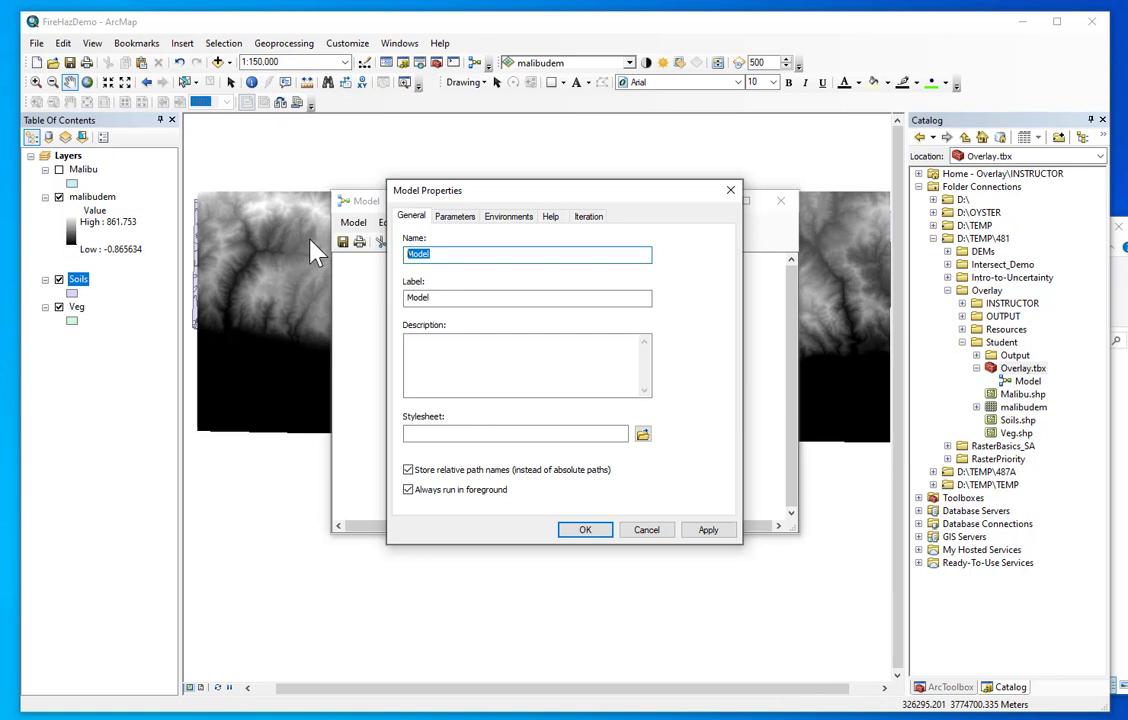
{"action": "type", "text": "Weighte"}
{"action": "key", "text": "BackSpace"}
{"action": "key", "text": "BackSpace"}
{"action": "key", "text": "BackSpace"}
{"action": "key", "text": "BackSpace"}
{"action": "key", "text": "BackSpace"}
{"action": "key", "text": "BackSpace"}
{"action": "key", "text": "BackSpace"}
{"action": "type", "text": "WeightedOVerlay"}
{"action": "left_click", "coordinate": [450, 254]}
{"action": "type", "text": "v"}
{"action": "left_click", "coordinate": [524, 258]}
{"action": "double_click", "coordinate": [443, 250]}
{"action": "key", "text": "ctrl+c"}
{"action": "double_click", "coordinate": [443, 297]}
{"action": "key", "text": "ctrl+v"}
Step: Enter the model description "Model for Fire Hazard", "GEOG 481", "Based on Slope, Soils Veg..." on three lines and accept the properties
{"action": "left_click", "coordinate": [423, 360]}
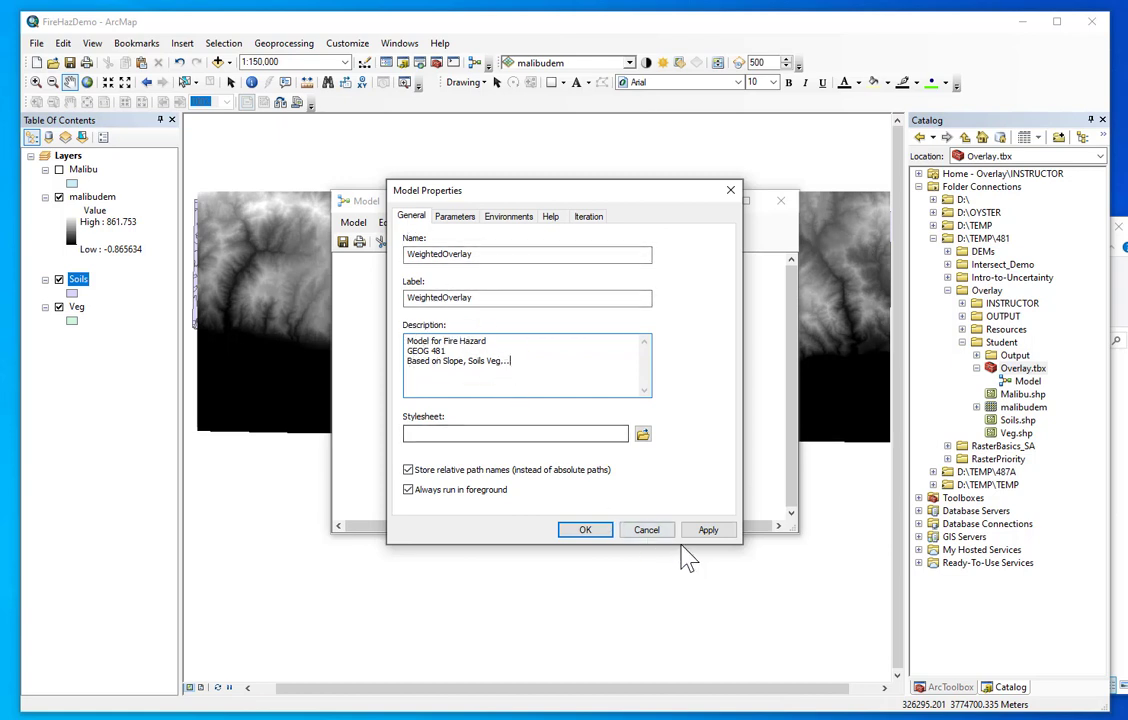
{"action": "left_click", "coordinate": [708, 530]}
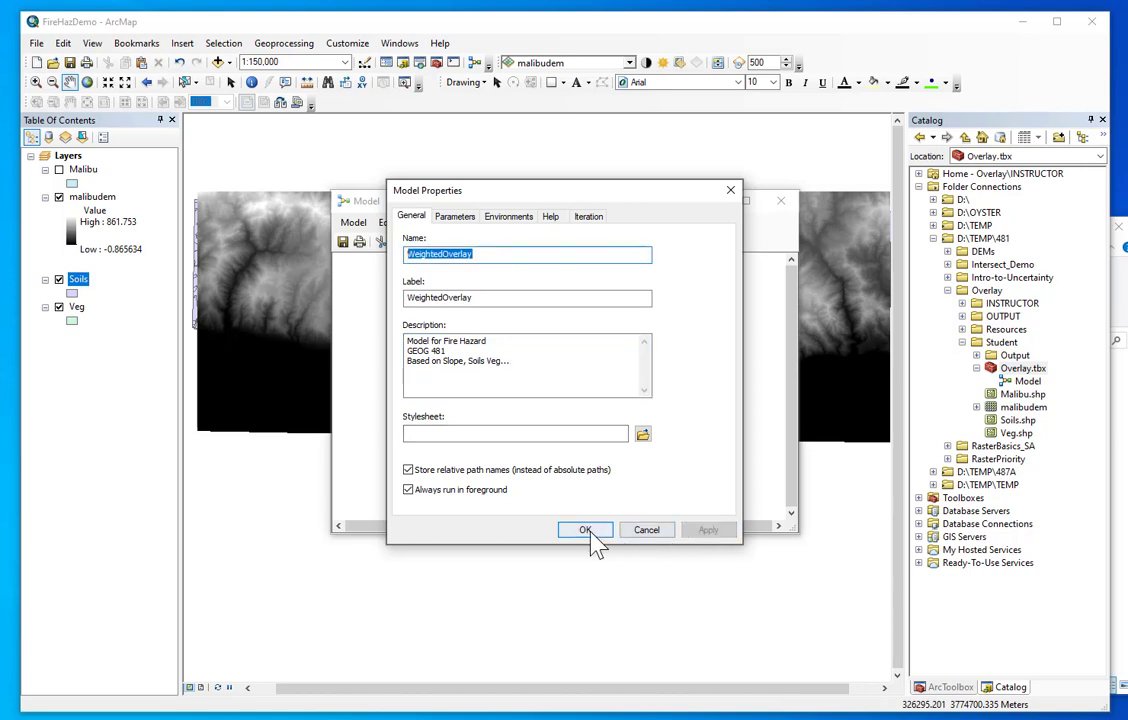
{"action": "left_click", "coordinate": [585, 530]}
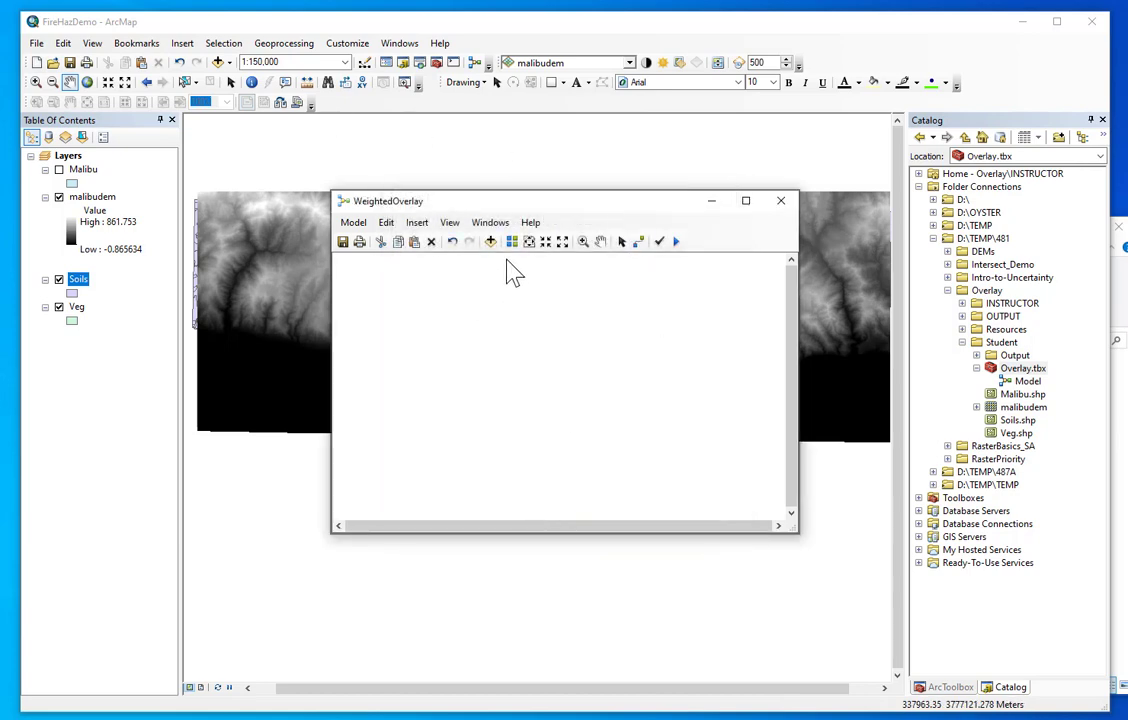
Step: Add the malibudem, Soils and Veg layers to the WeightedOverlay model and arrange them in a row
{"action": "left_click_drag", "start_coordinate": [90, 197], "coordinate": [430, 316]}
{"action": "left_click_drag", "start_coordinate": [78, 280], "coordinate": [530, 300]}
{"action": "left_click_drag", "start_coordinate": [76, 312], "coordinate": [642, 312]}
{"action": "left_click_drag", "start_coordinate": [551, 292], "coordinate": [575, 305]}
{"action": "left_click_drag", "start_coordinate": [678, 305], "coordinate": [686, 306]}
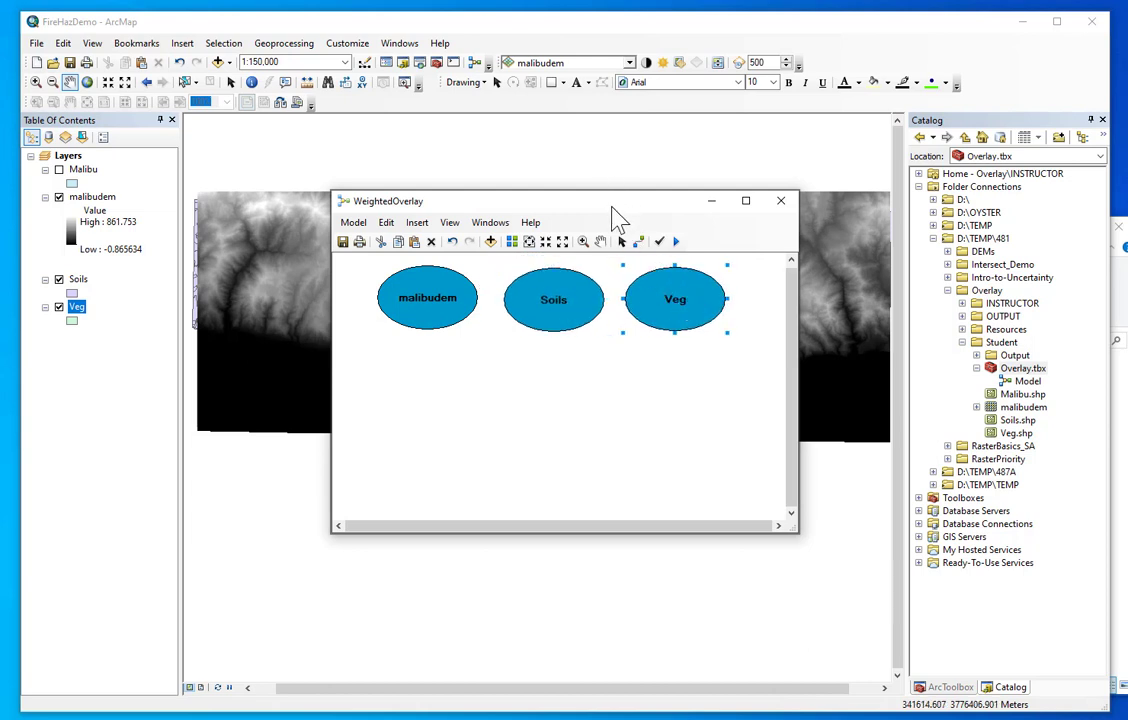
{"action": "left_click", "coordinate": [648, 388]}
Step: Add the Polygon to Raster conversion tool to the model below the Soils element
{"action": "left_click", "coordinate": [439, 61]}
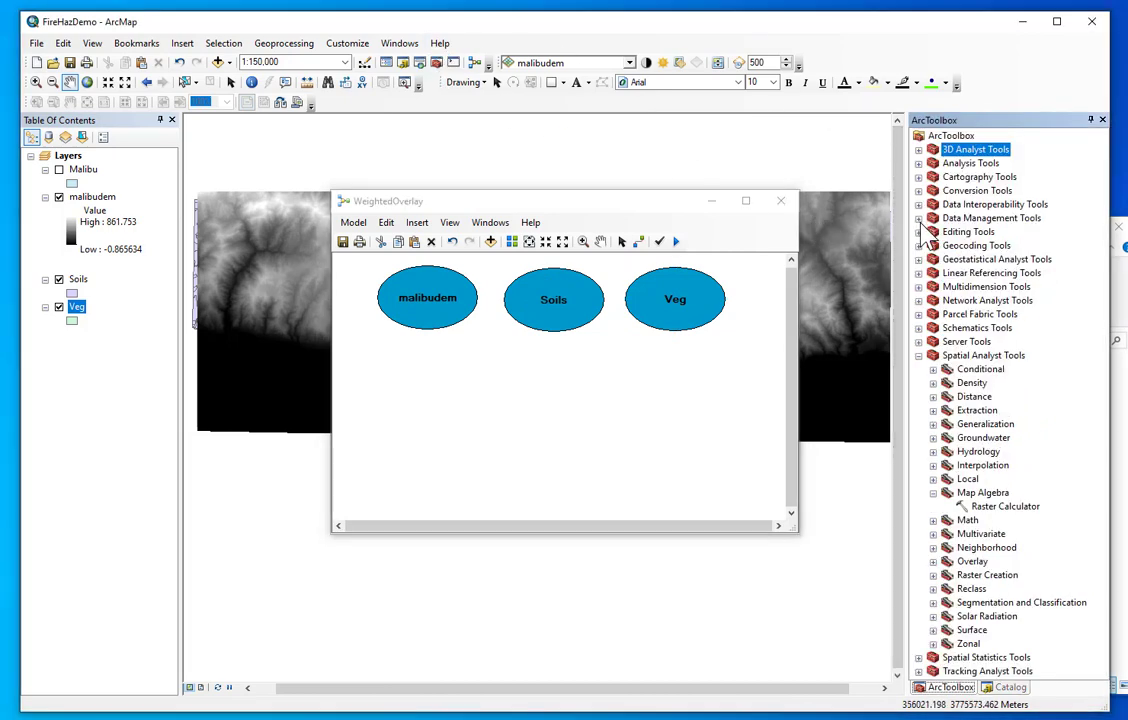
{"action": "left_click", "coordinate": [919, 191]}
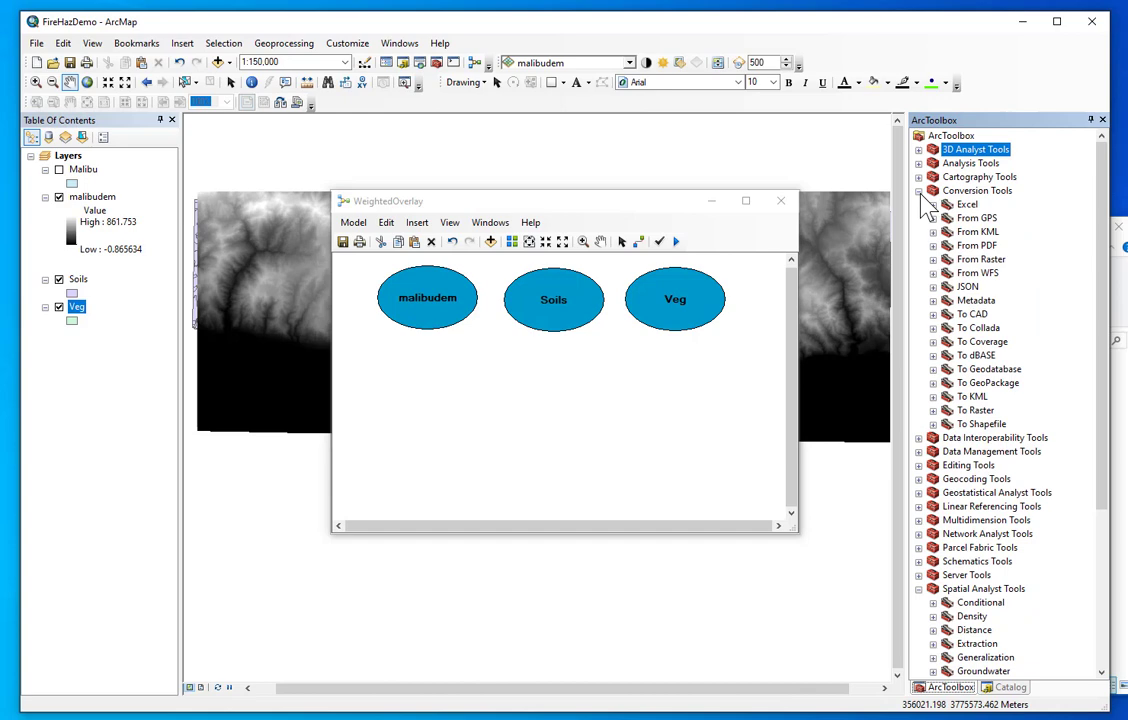
{"action": "left_click", "coordinate": [933, 410]}
{"action": "left_click", "coordinate": [1006, 520]}
{"action": "left_click_drag", "start_coordinate": [1016, 530], "coordinate": [566, 386]}
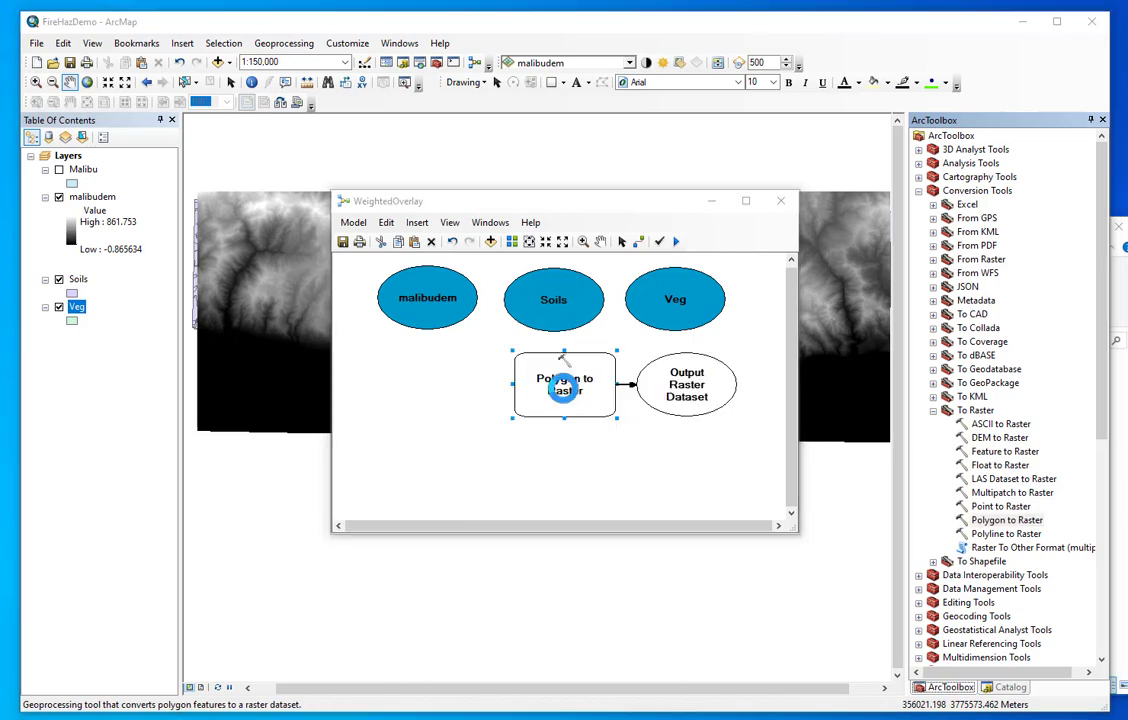
Step: Set the Polygon to Raster tool's input features to Soils and its value field to SoilRank
{"action": "double_click", "coordinate": [566, 386]}
{"action": "left_click", "coordinate": [788, 168]}
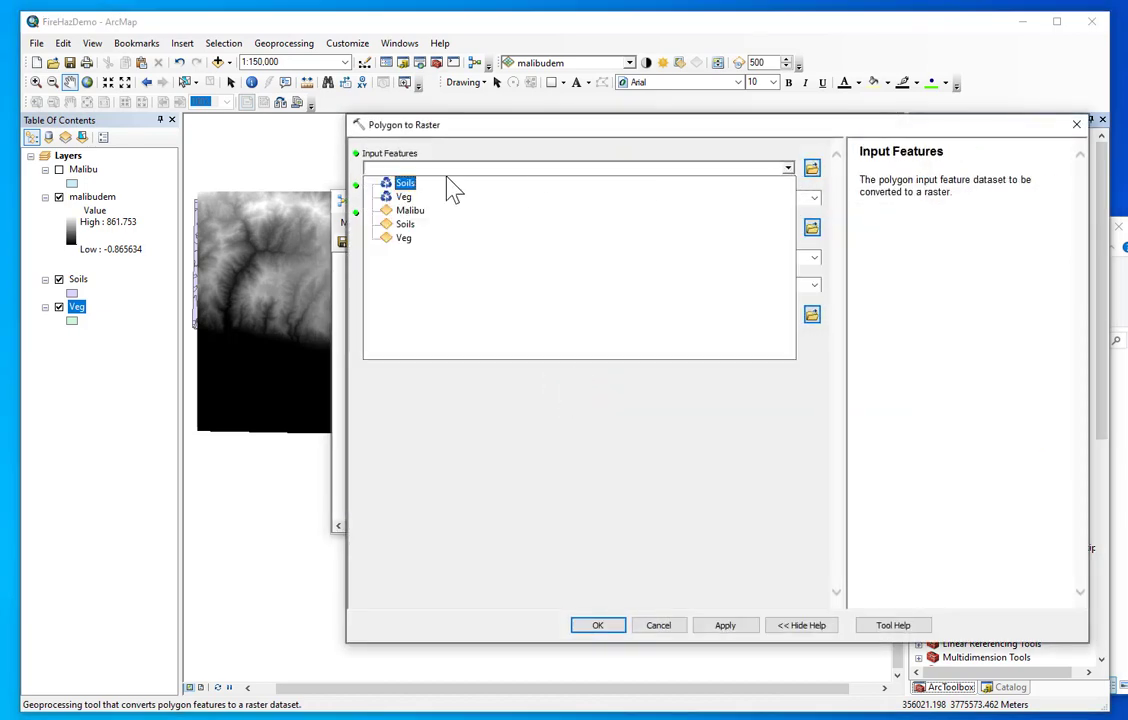
{"action": "left_click", "coordinate": [405, 185]}
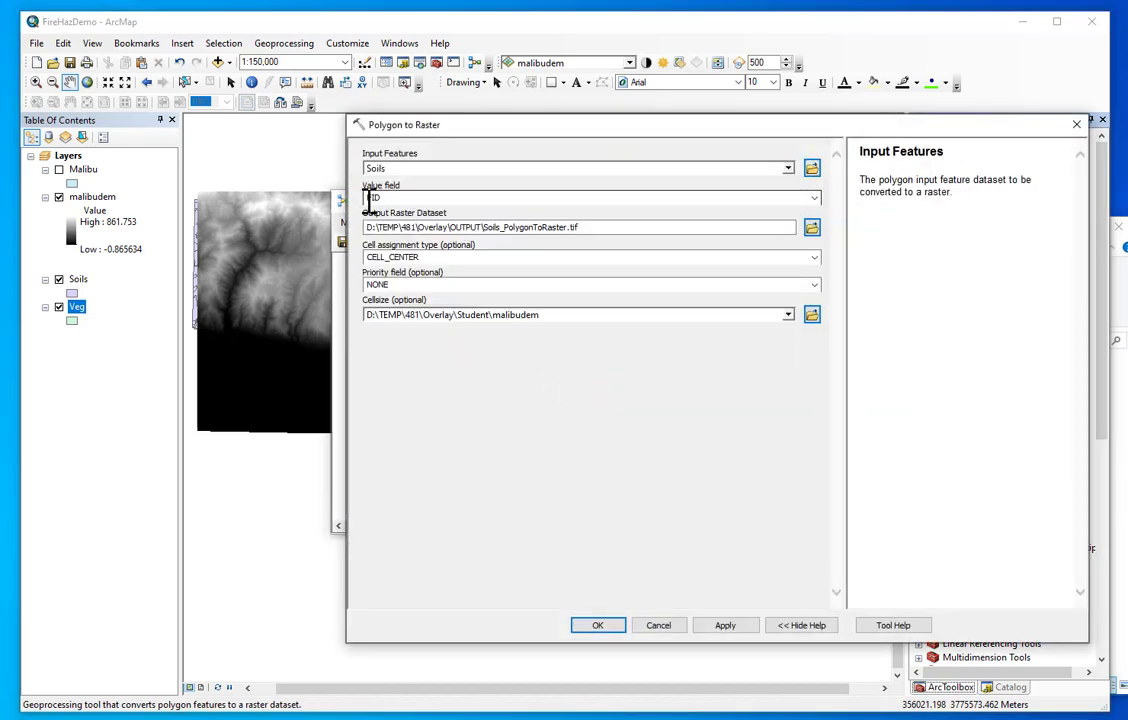
{"action": "left_click", "coordinate": [368, 197]}
{"action": "left_click", "coordinate": [814, 197]}
{"action": "scroll", "coordinate": [599, 340], "scroll_direction": "down", "scroll_amount": 10}
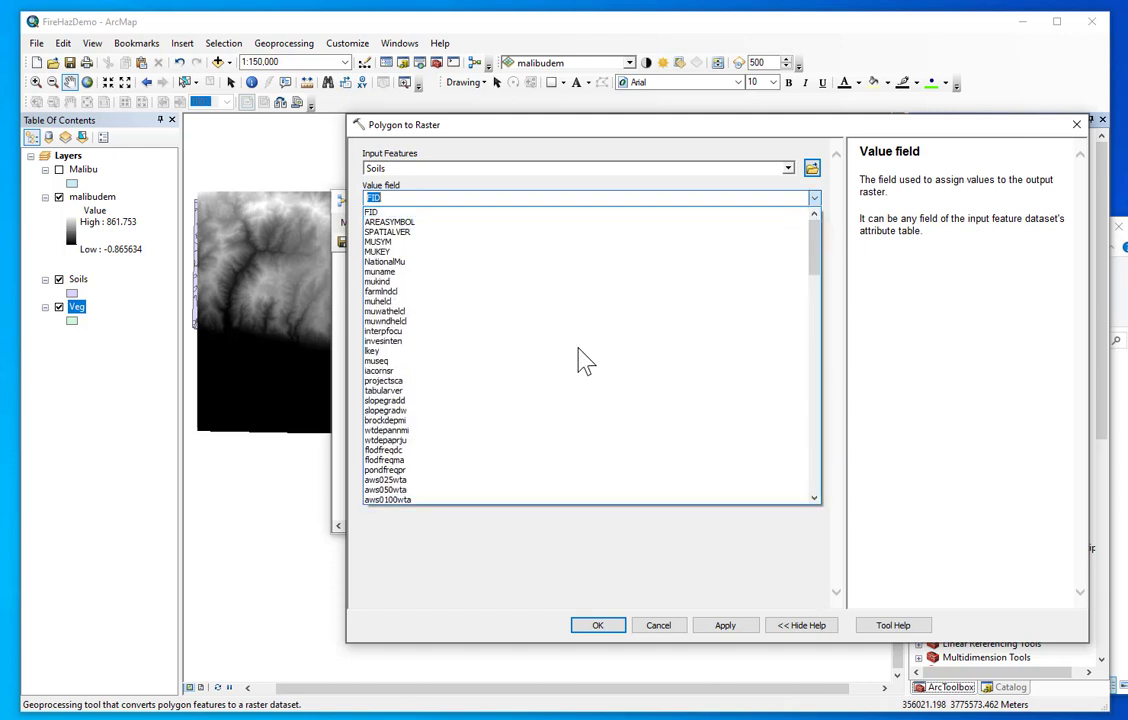
{"action": "scroll", "coordinate": [700, 430], "scroll_direction": "down", "scroll_amount": 10}
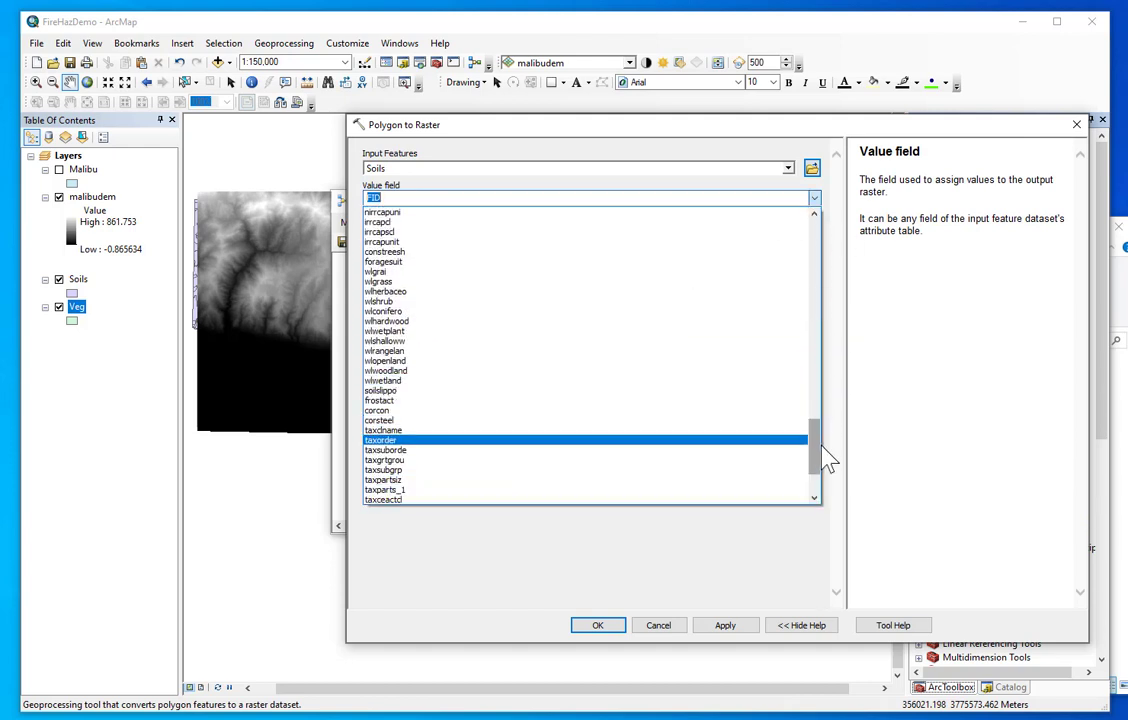
{"action": "left_click", "coordinate": [800, 460]}
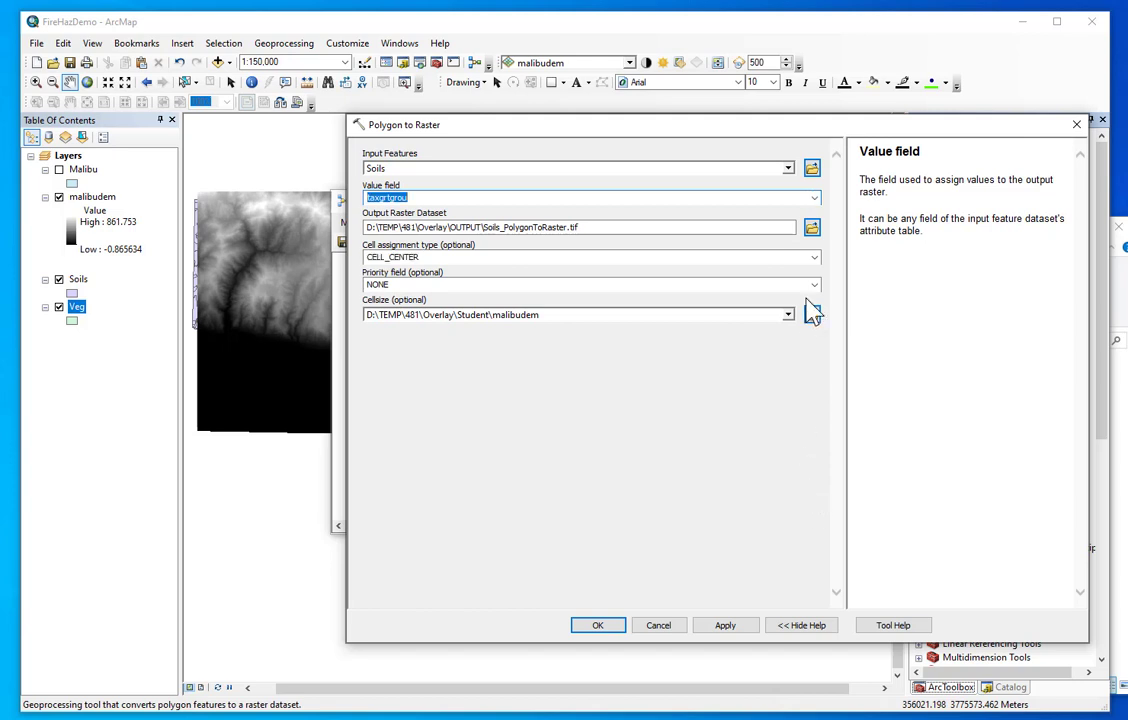
{"action": "left_click", "coordinate": [814, 197]}
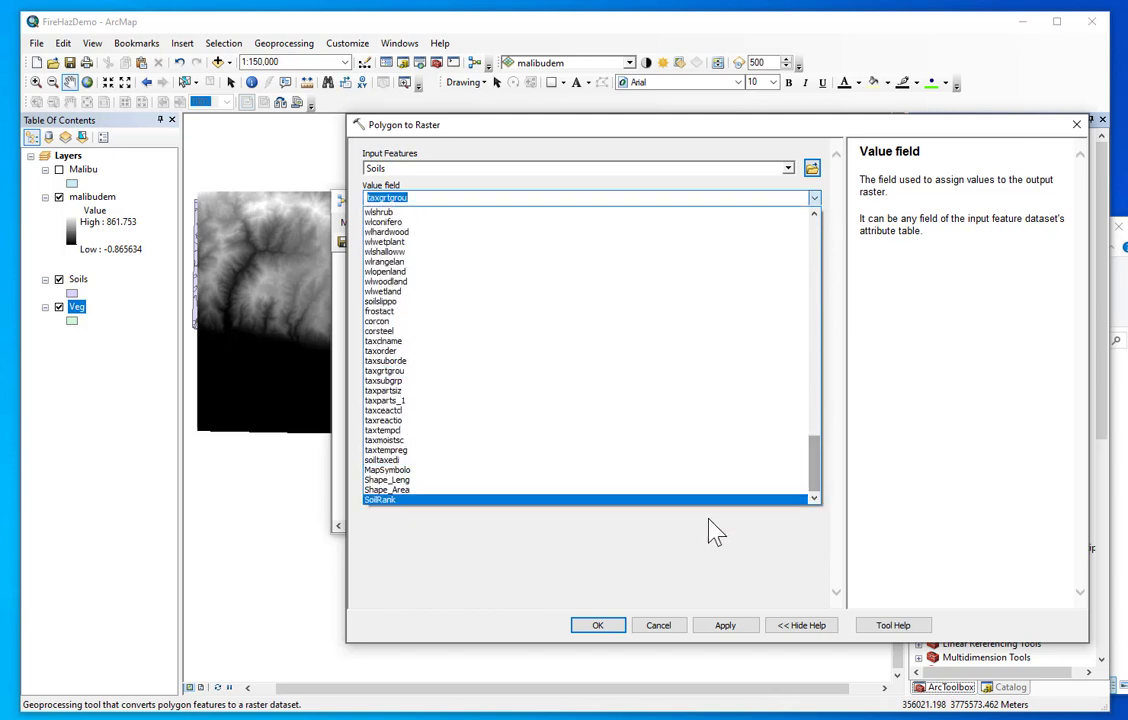
{"action": "left_click", "coordinate": [408, 500]}
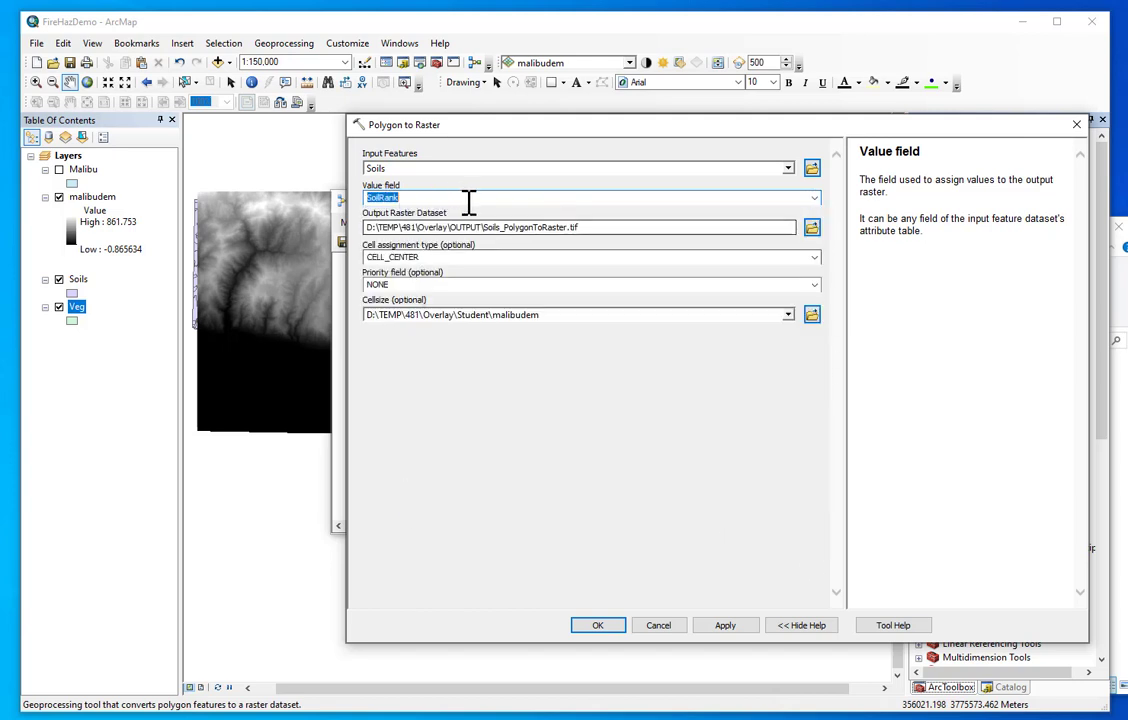
Step: Name the output raster SoilRank, accept the tool settings and place the output below the Polygon to Raster tool
{"action": "key", "text": "Tab"}
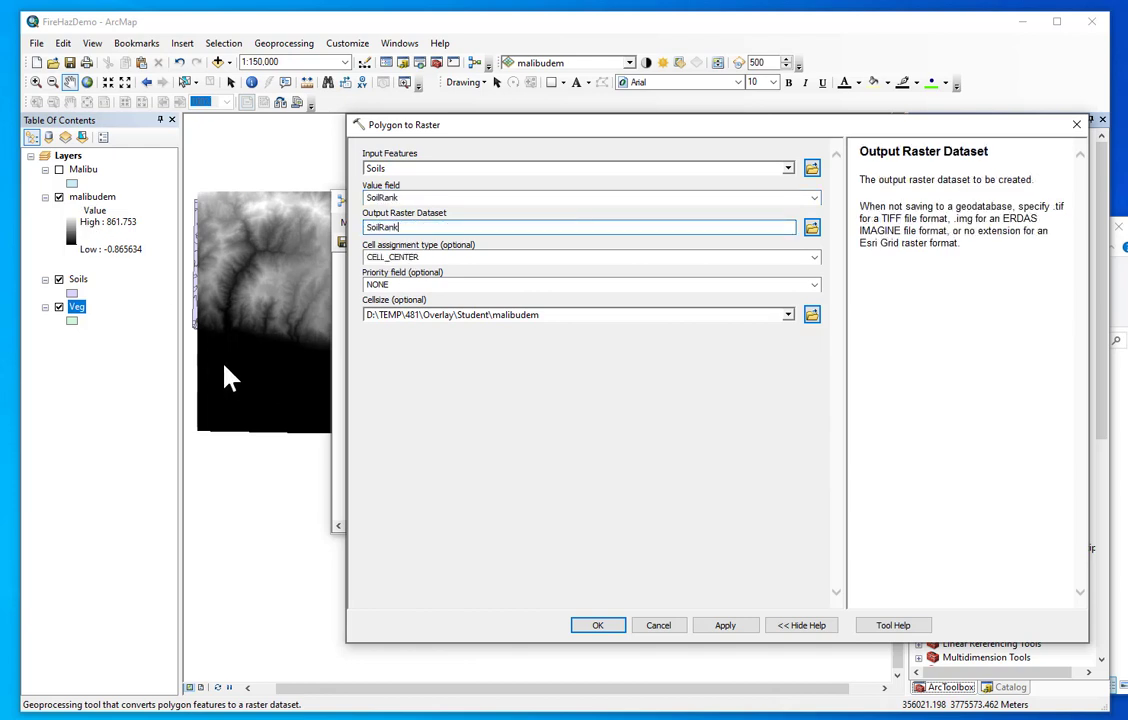
{"action": "left_click", "coordinate": [736, 628]}
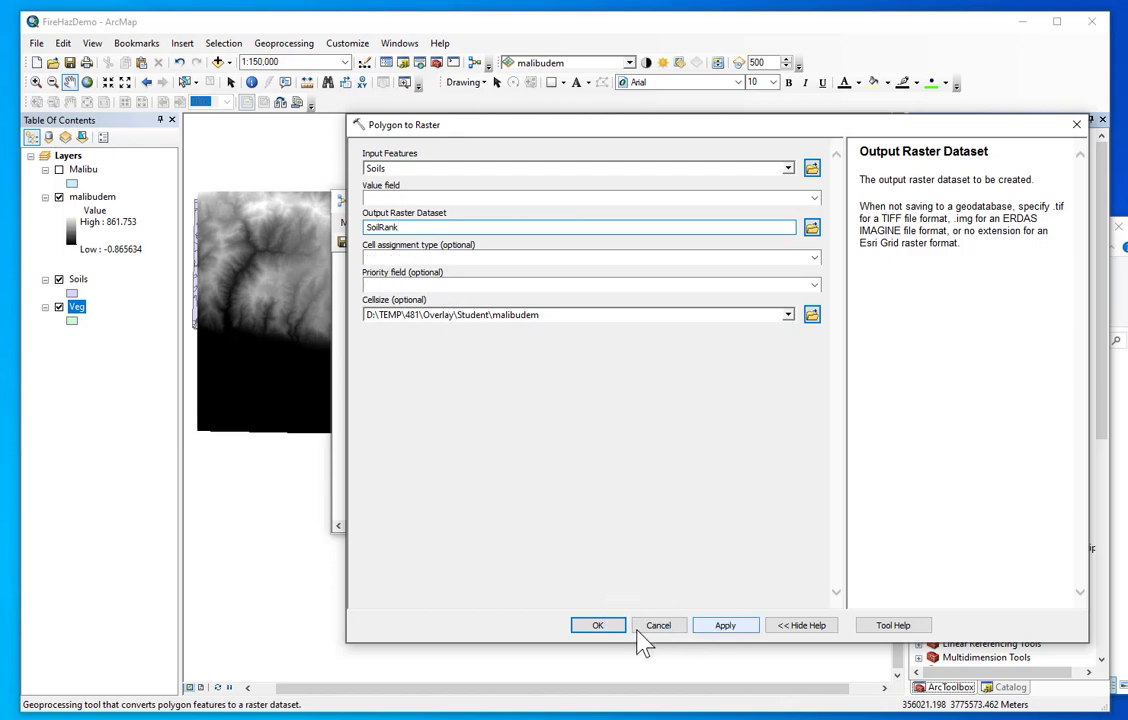
{"action": "left_click", "coordinate": [600, 628]}
{"action": "left_click", "coordinate": [650, 410]}
{"action": "left_click_drag", "start_coordinate": [630, 428], "coordinate": [554, 471]}
Step: Add a second Polygon to Raster tool below the Veg element, with Veg as input features and VegRank as value field
{"action": "left_click_drag", "start_coordinate": [1005, 520], "coordinate": [695, 380]}
{"action": "double_click", "coordinate": [705, 382]}
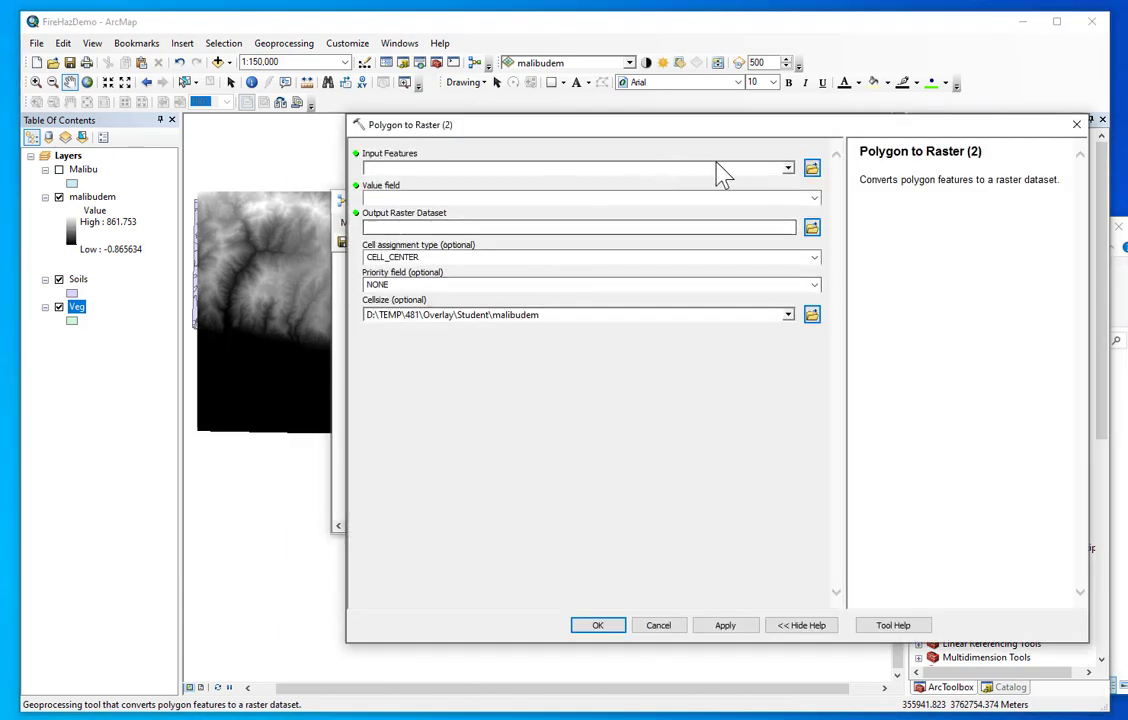
{"action": "left_click", "coordinate": [787, 168]}
{"action": "left_click", "coordinate": [441, 199]}
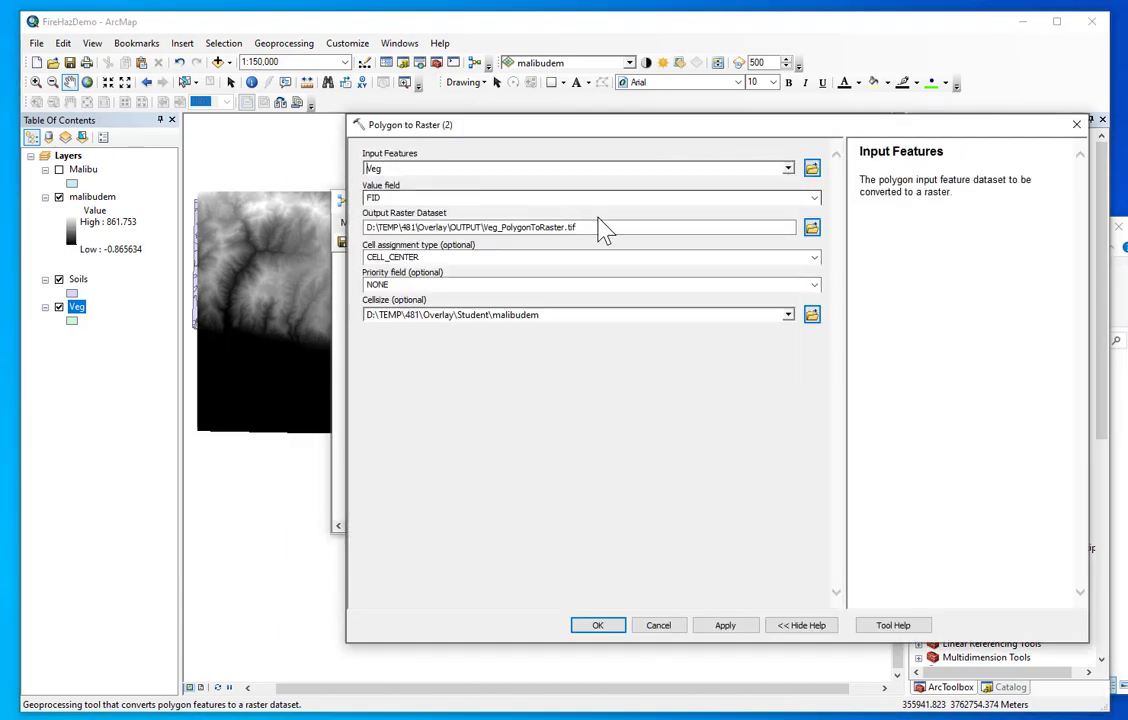
{"action": "left_click", "coordinate": [816, 198]}
{"action": "left_click", "coordinate": [821, 238]}
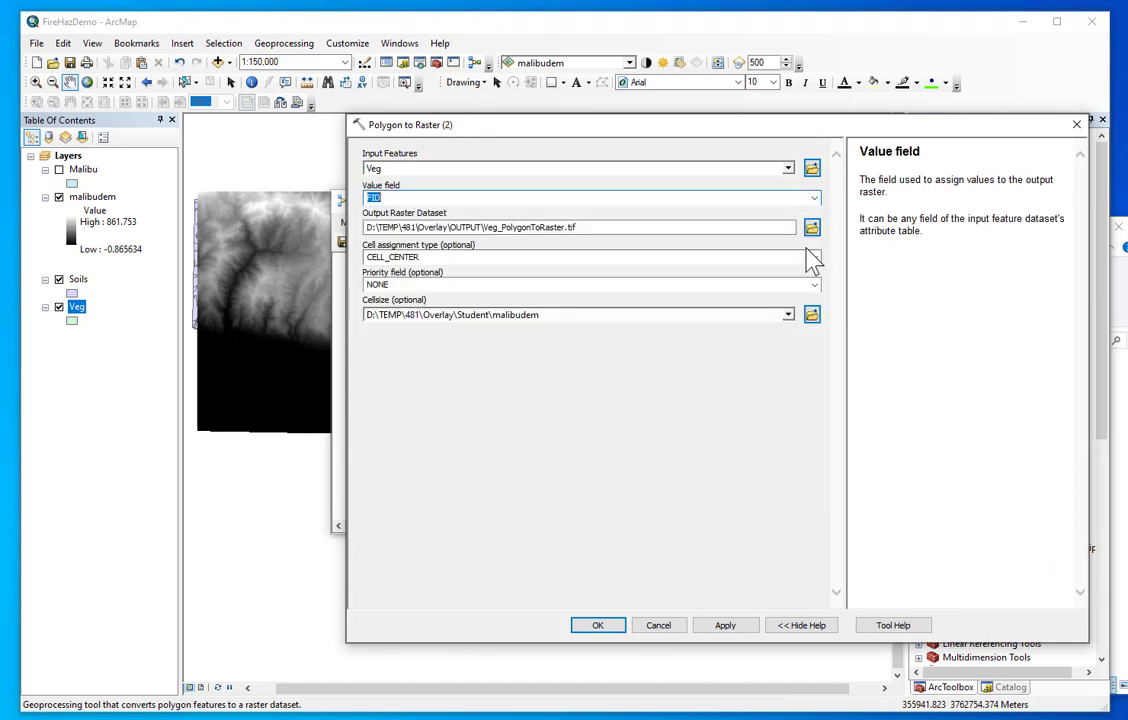
{"action": "left_click", "coordinate": [816, 198]}
{"action": "left_click_drag", "start_coordinate": [815, 262], "coordinate": [813, 395]}
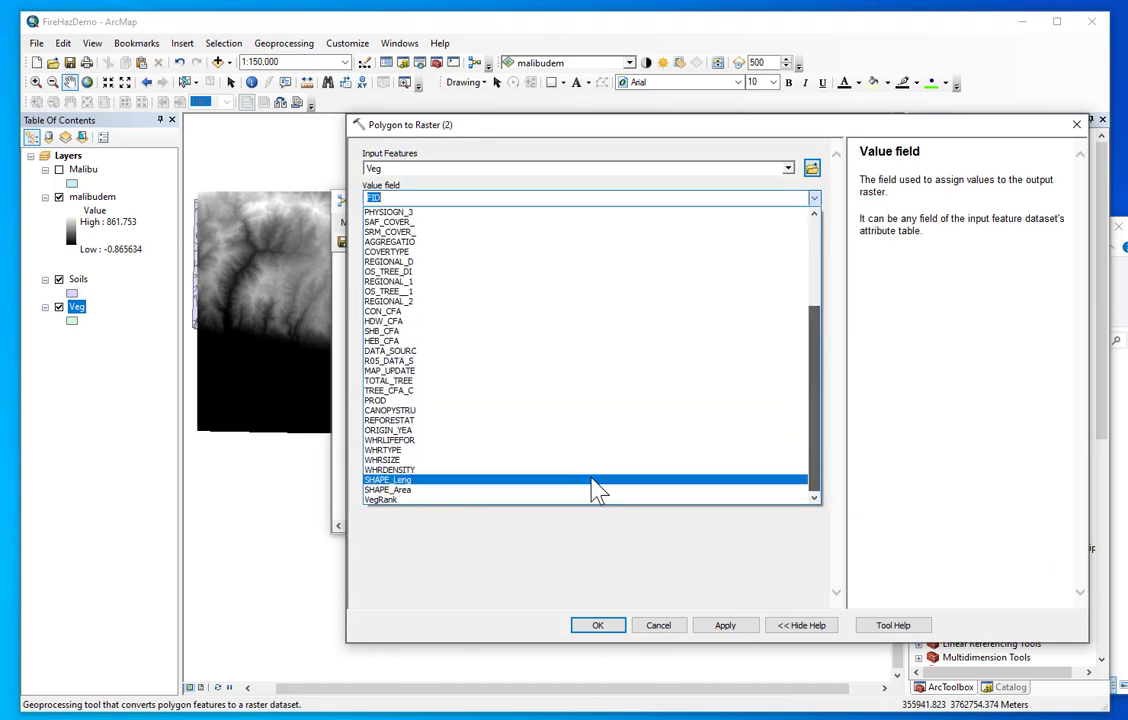
{"action": "left_click", "coordinate": [382, 499]}
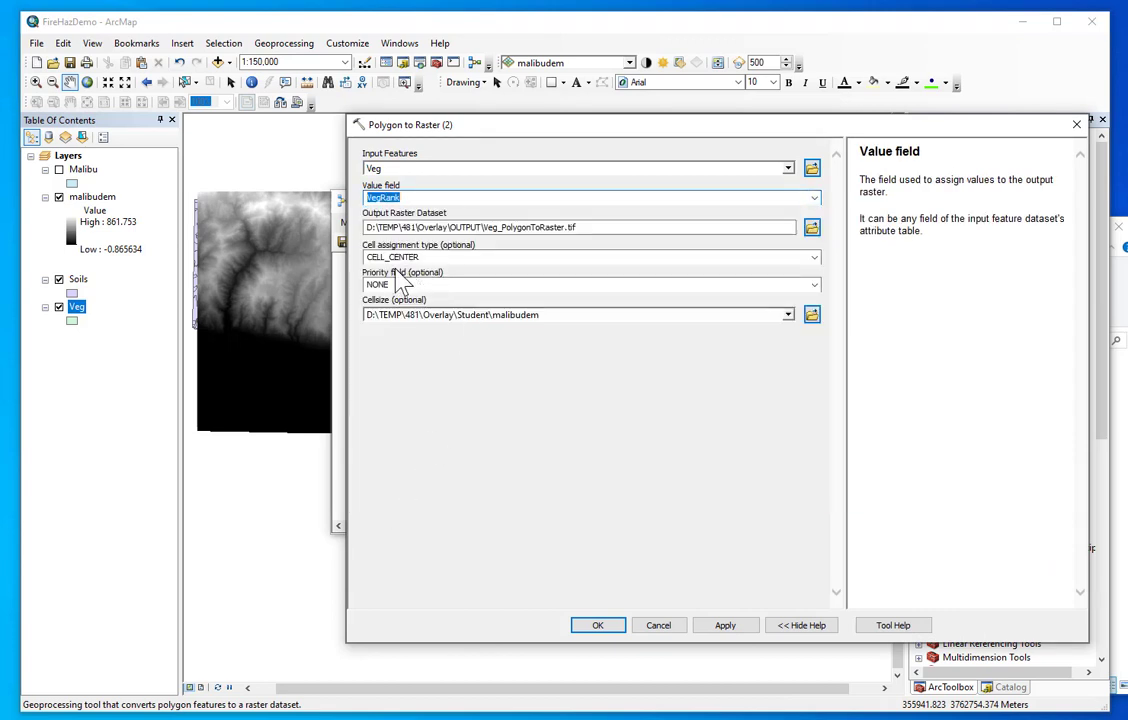
Step: Name the second tool's output raster VegRank, accept the settings and place the output below that tool
{"action": "left_click", "coordinate": [627, 229]}
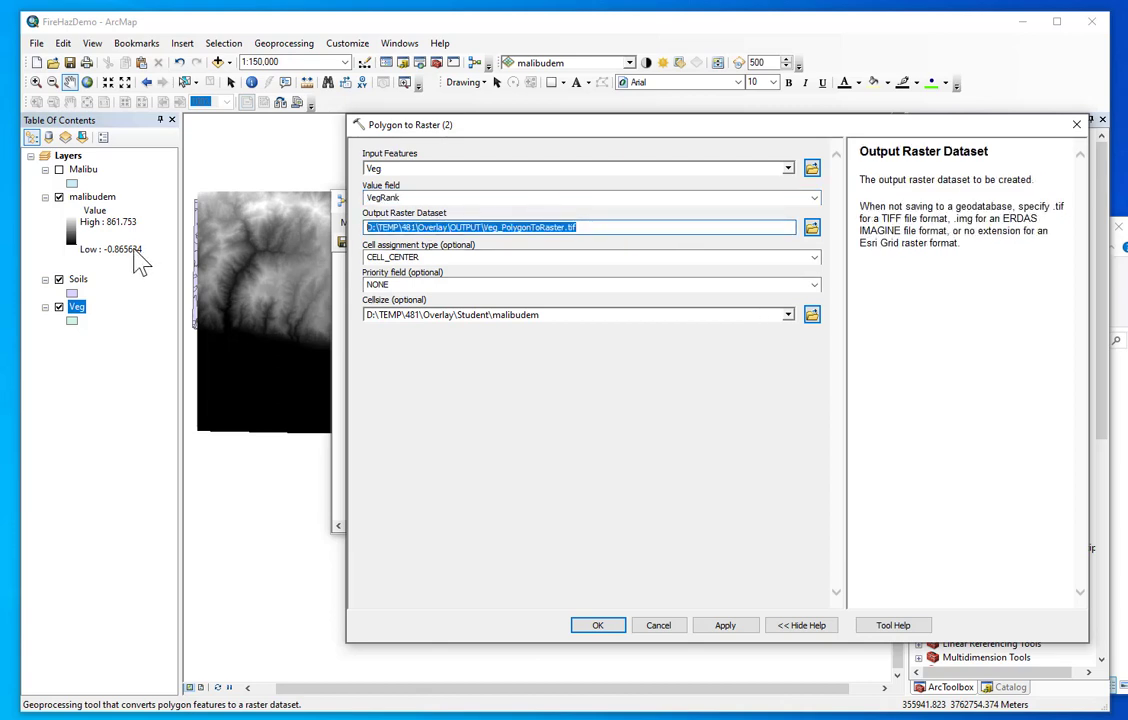
{"action": "type", "text": "VegRan"}
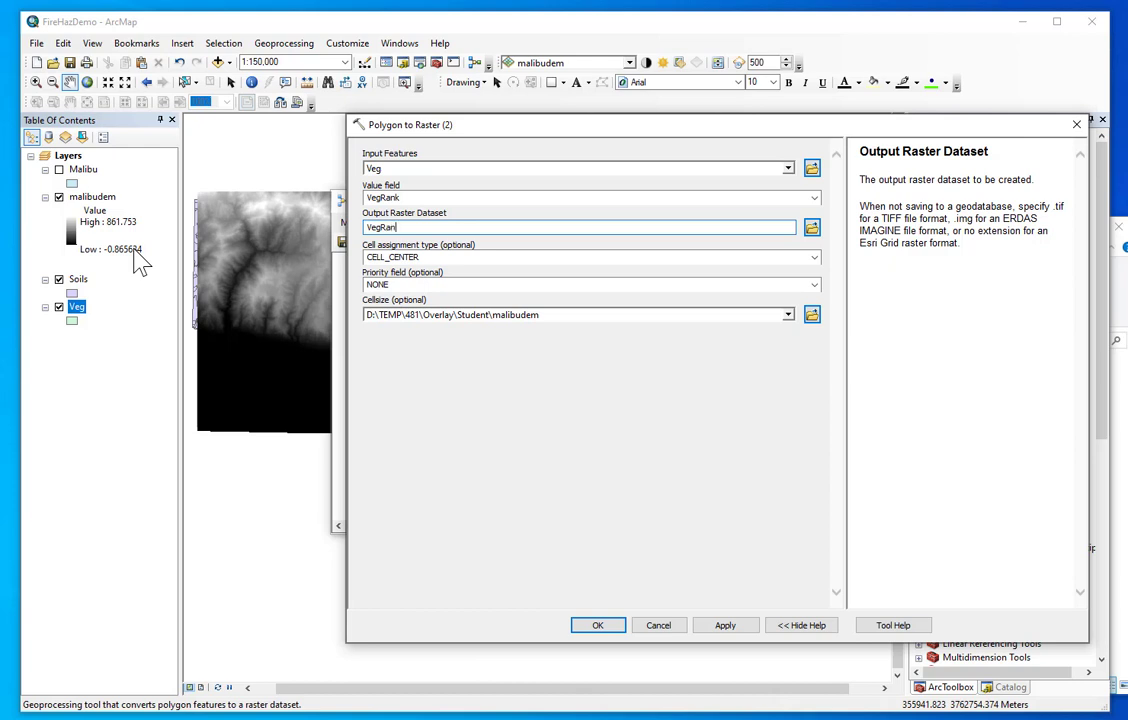
{"action": "left_click_drag", "start_coordinate": [405, 228], "coordinate": [342, 230]}
{"action": "type", "text": "D:\\TEMP\\481\\Overlay\\OUTPUT\\VegRank"}
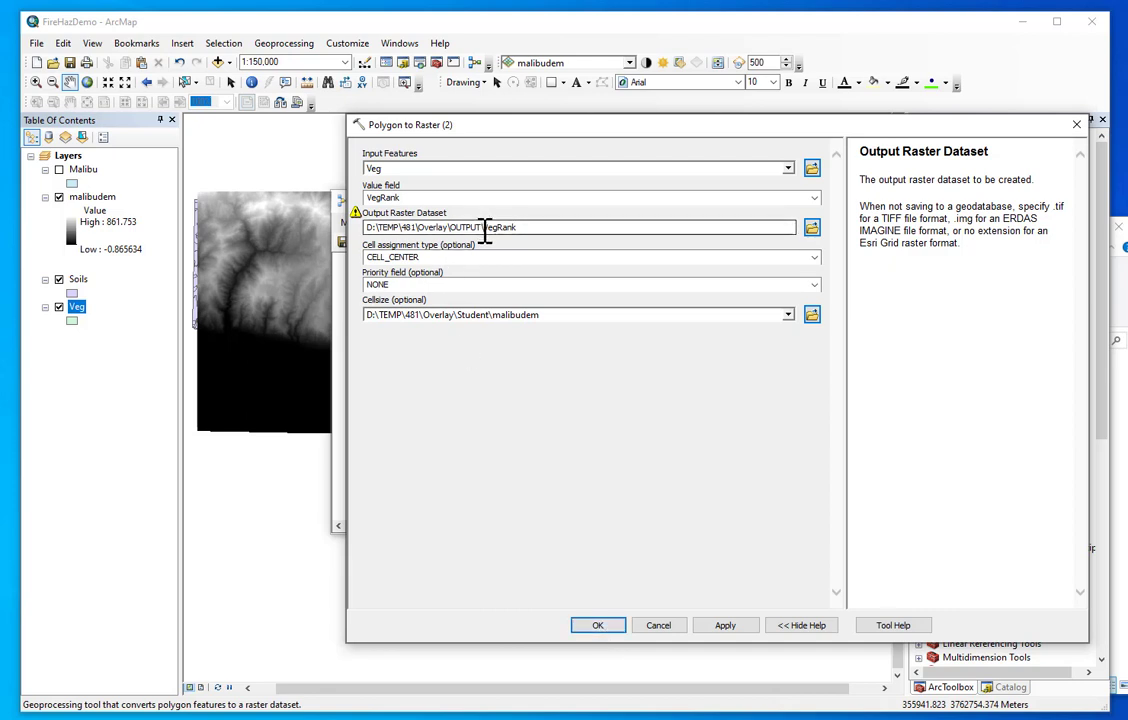
{"action": "left_click_drag", "start_coordinate": [485, 228], "coordinate": [242, 243]}
{"action": "key", "text": "BackSpace"}
{"action": "left_click", "coordinate": [448, 227]}
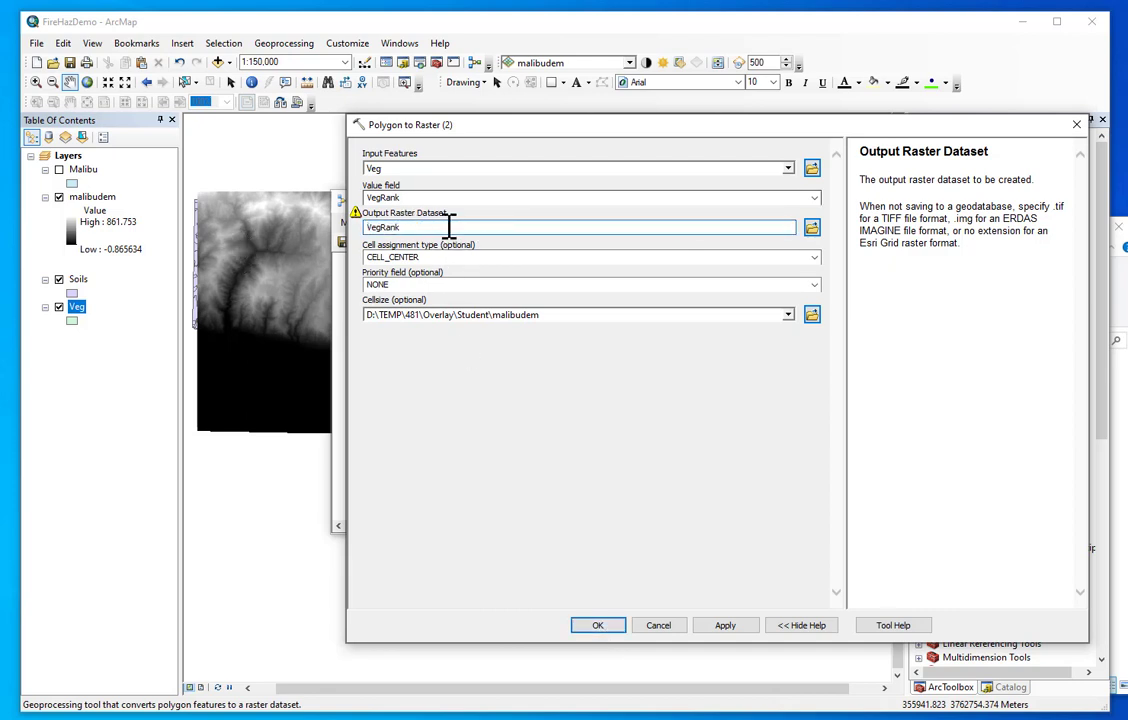
{"action": "left_click", "coordinate": [594, 628]}
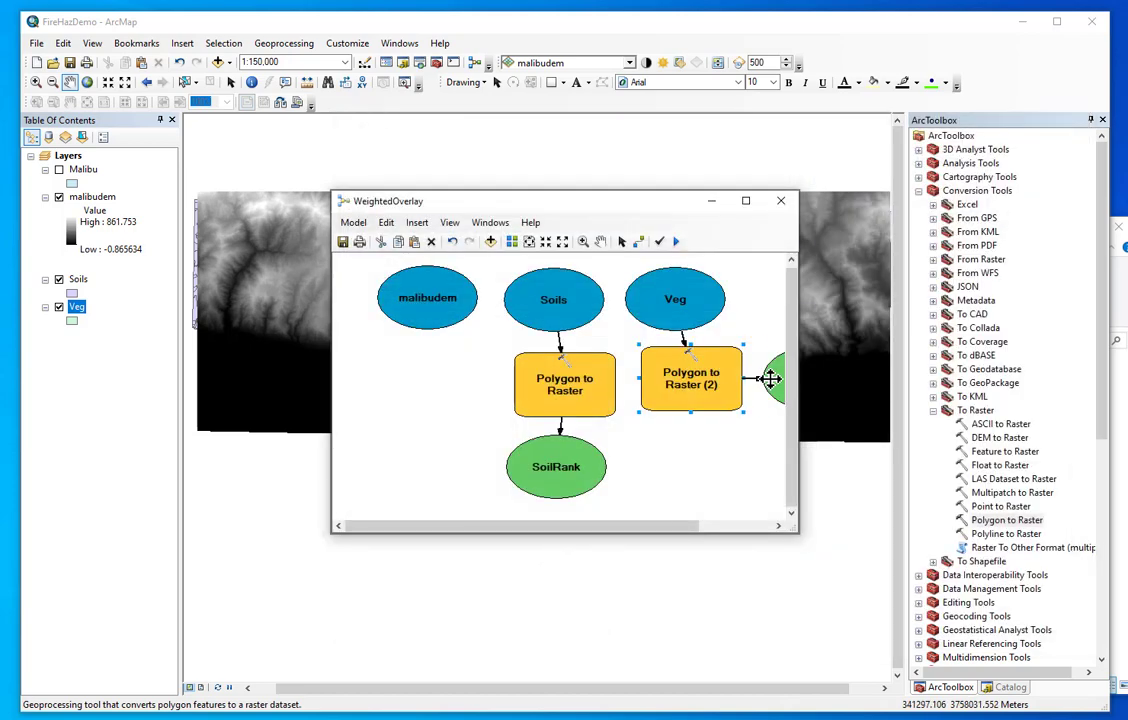
{"action": "left_click_drag", "start_coordinate": [782, 387], "coordinate": [668, 472]}
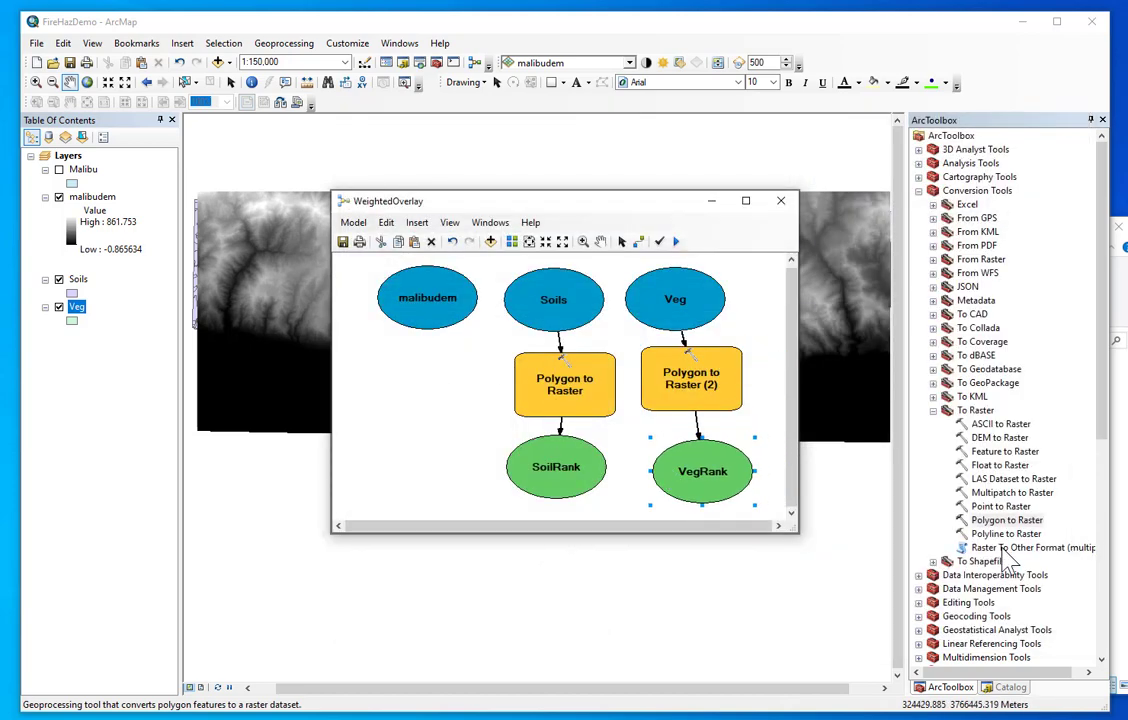
Step: Add the Slope tool from the Spatial Analyst Surface toolset to the model below the malibudem element
{"action": "left_click", "coordinate": [933, 411]}
{"action": "scroll", "coordinate": [994, 491], "scroll_direction": "down", "scroll_amount": 6}
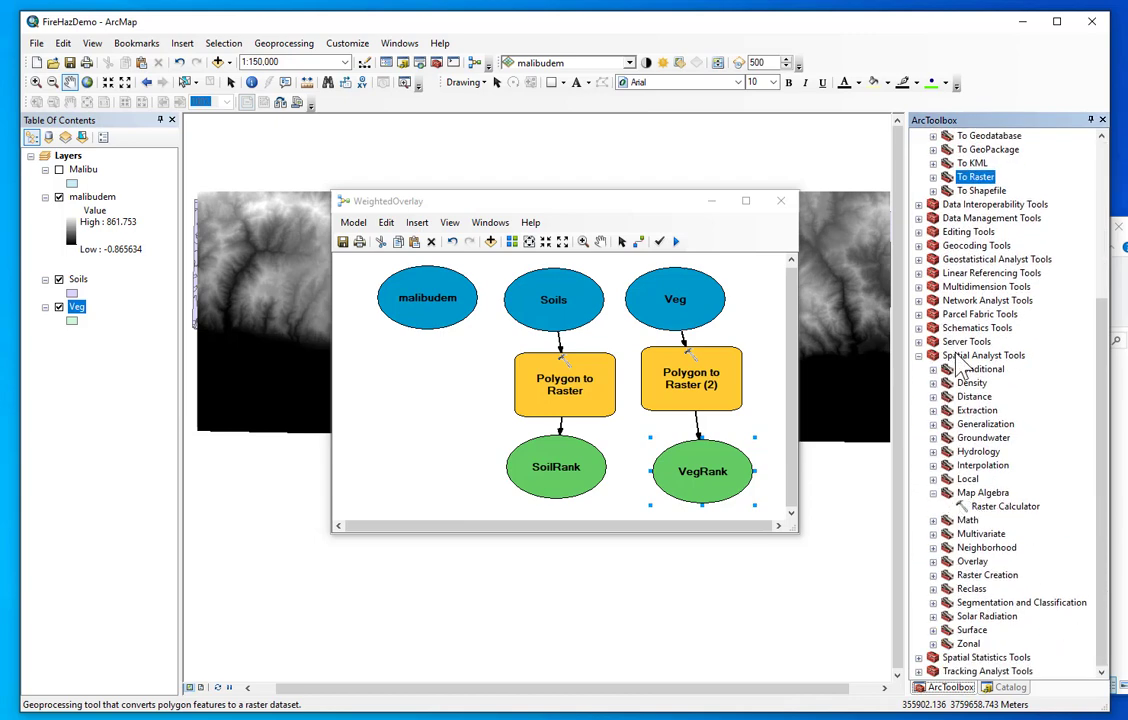
{"action": "left_click", "coordinate": [932, 356]}
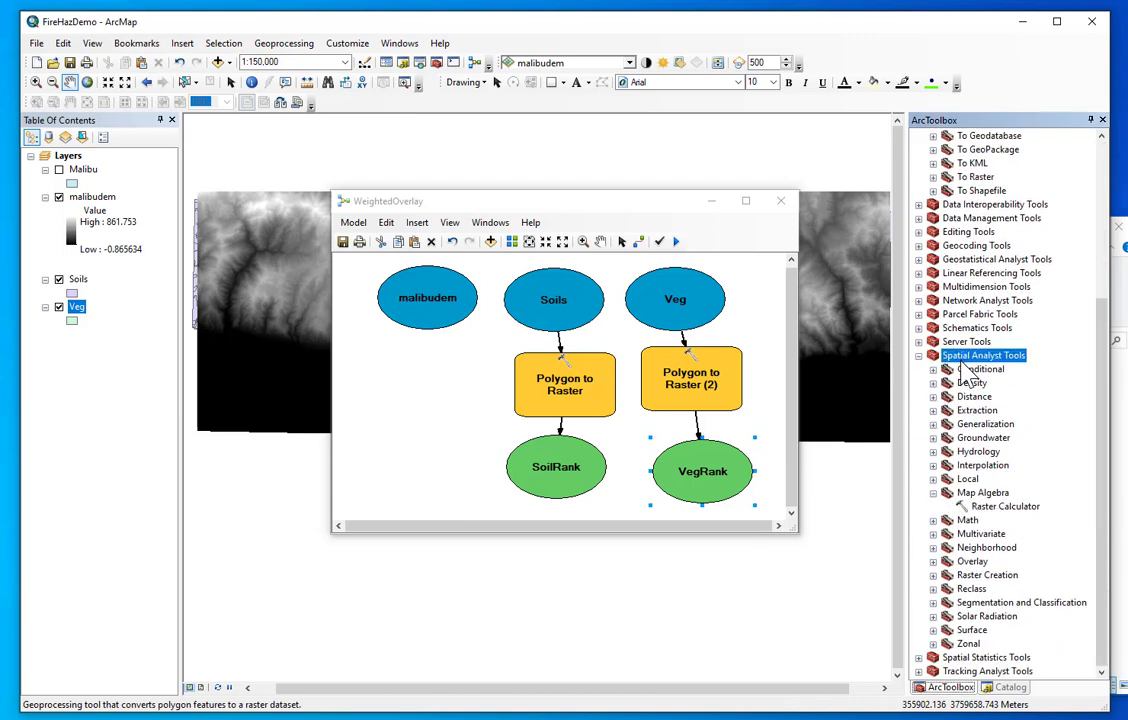
{"action": "left_click", "coordinate": [933, 493]}
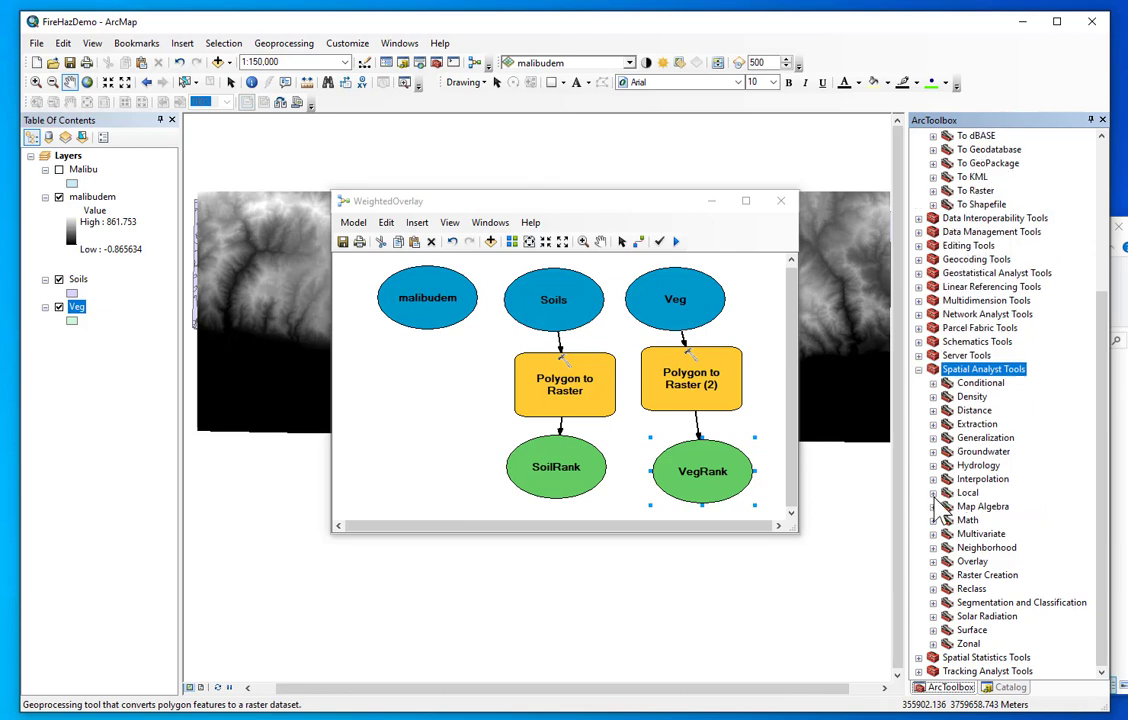
{"action": "left_click", "coordinate": [933, 630]}
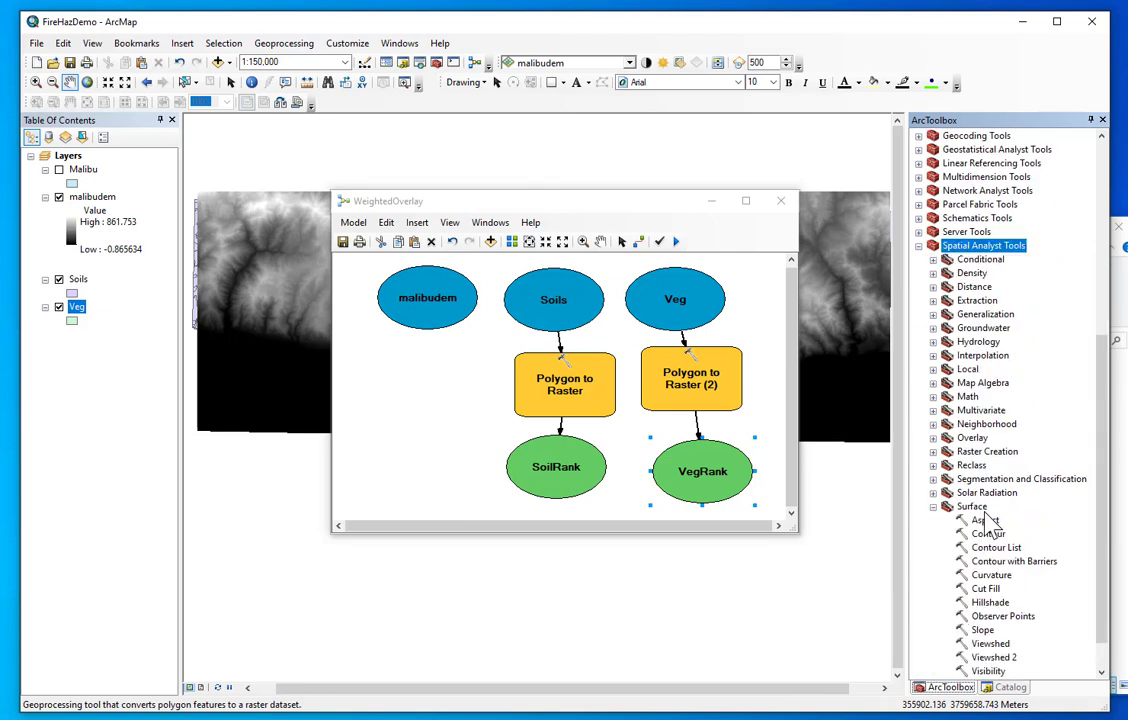
{"action": "left_click_drag", "start_coordinate": [983, 630], "coordinate": [430, 380]}
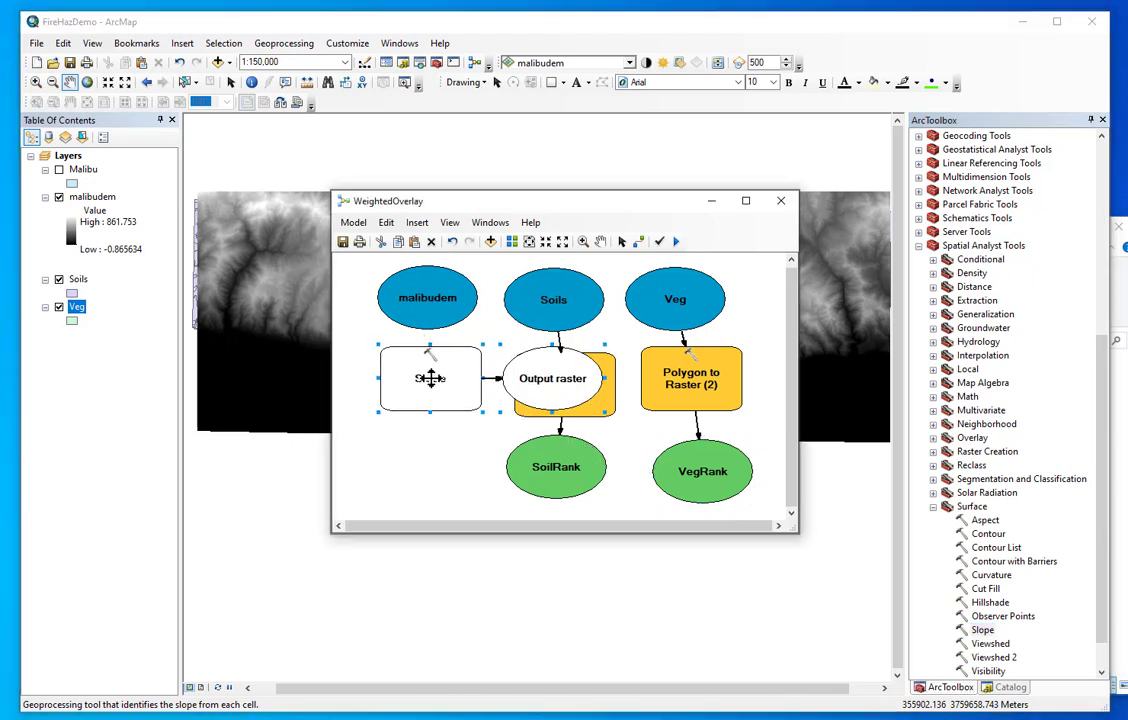
Step: Set the Slope tool's input raster to malibudem, output raster to SlpPct and output measurement to PERCENT_RISE
{"action": "double_click", "coordinate": [431, 380]}
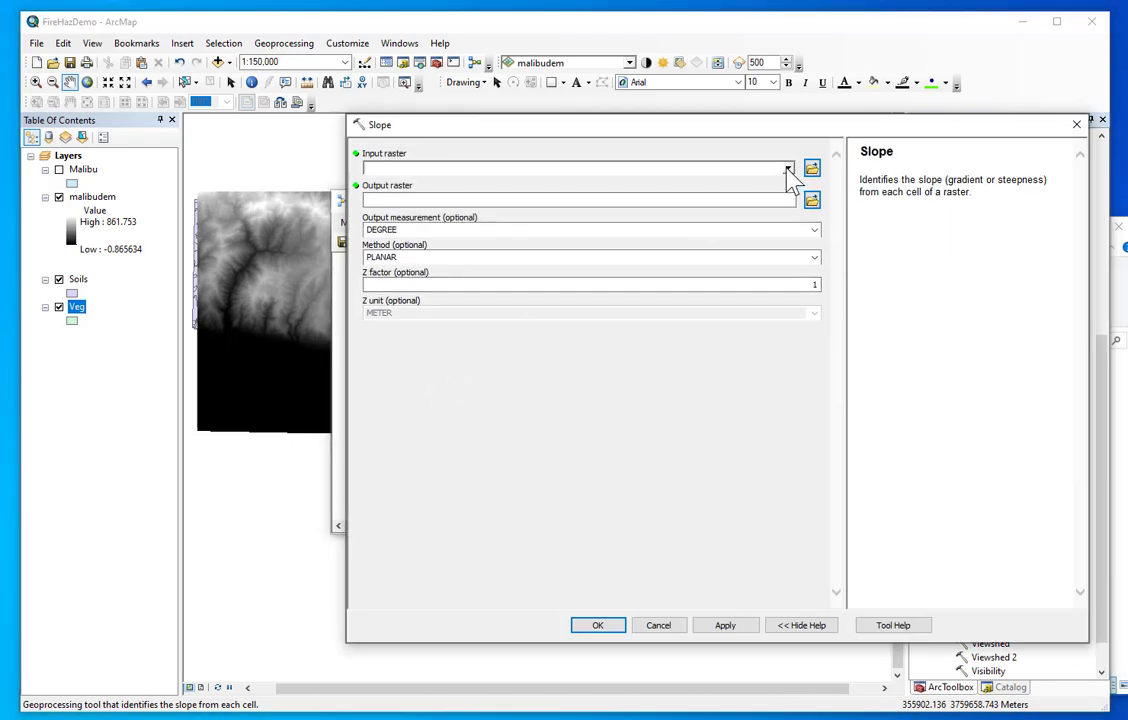
{"action": "left_click", "coordinate": [788, 169]}
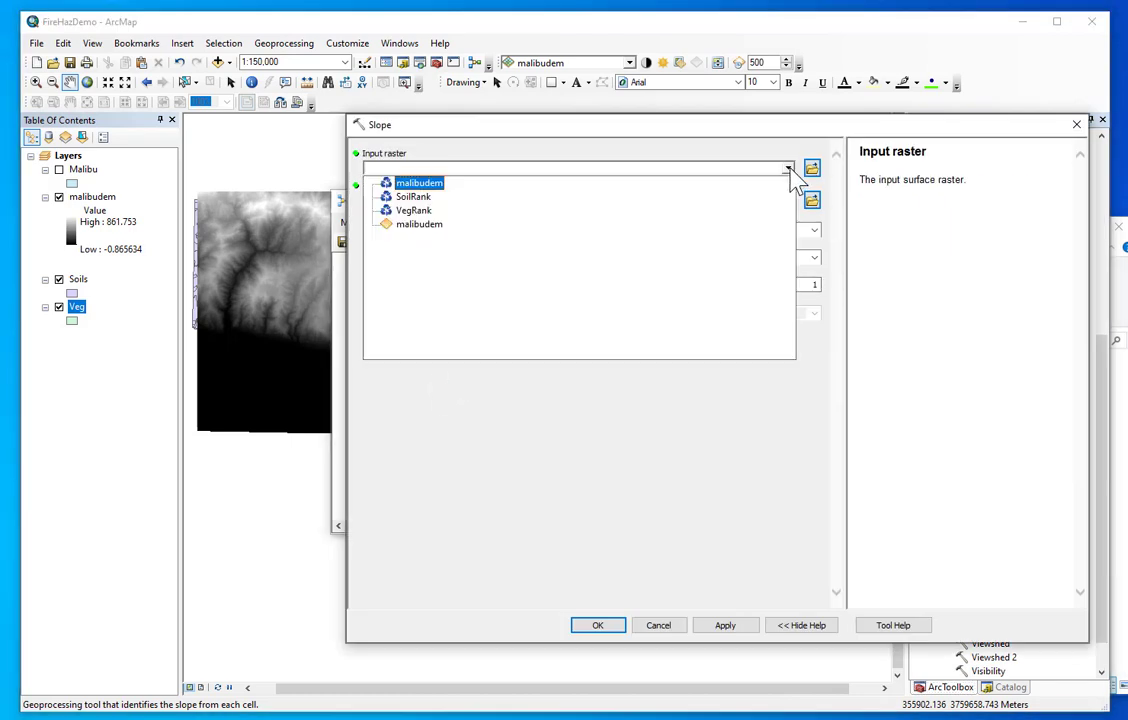
{"action": "left_click", "coordinate": [410, 184]}
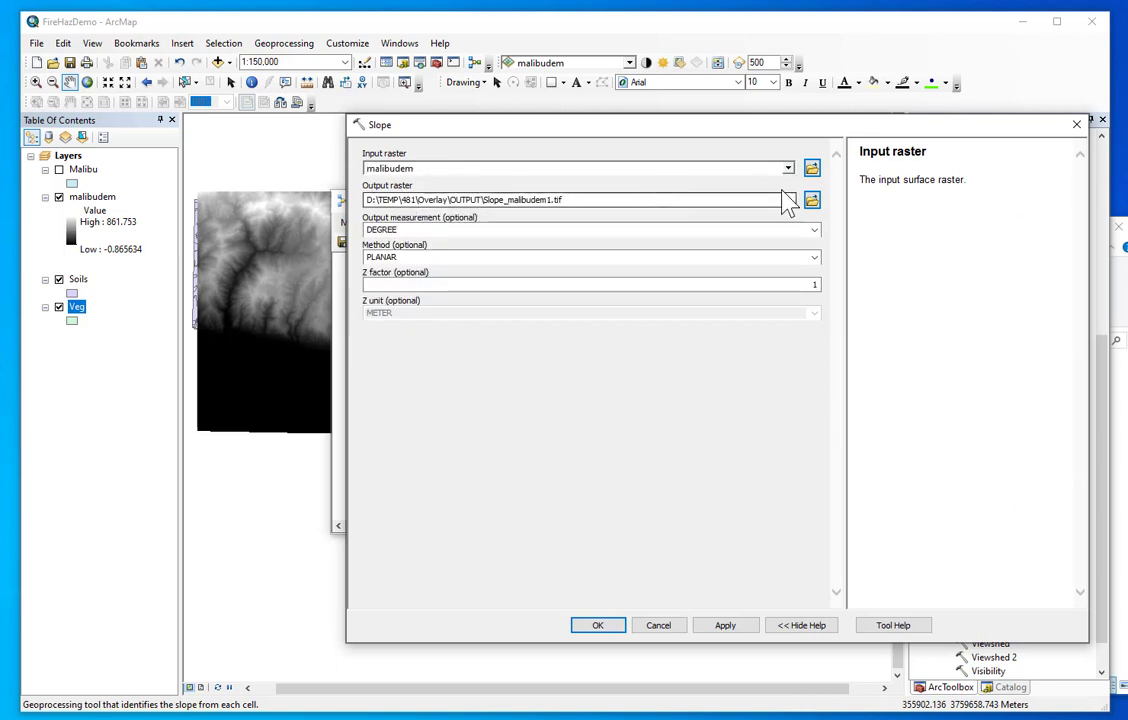
{"action": "left_click_drag", "start_coordinate": [768, 199], "coordinate": [275, 215]}
{"action": "type", "text": "S"}
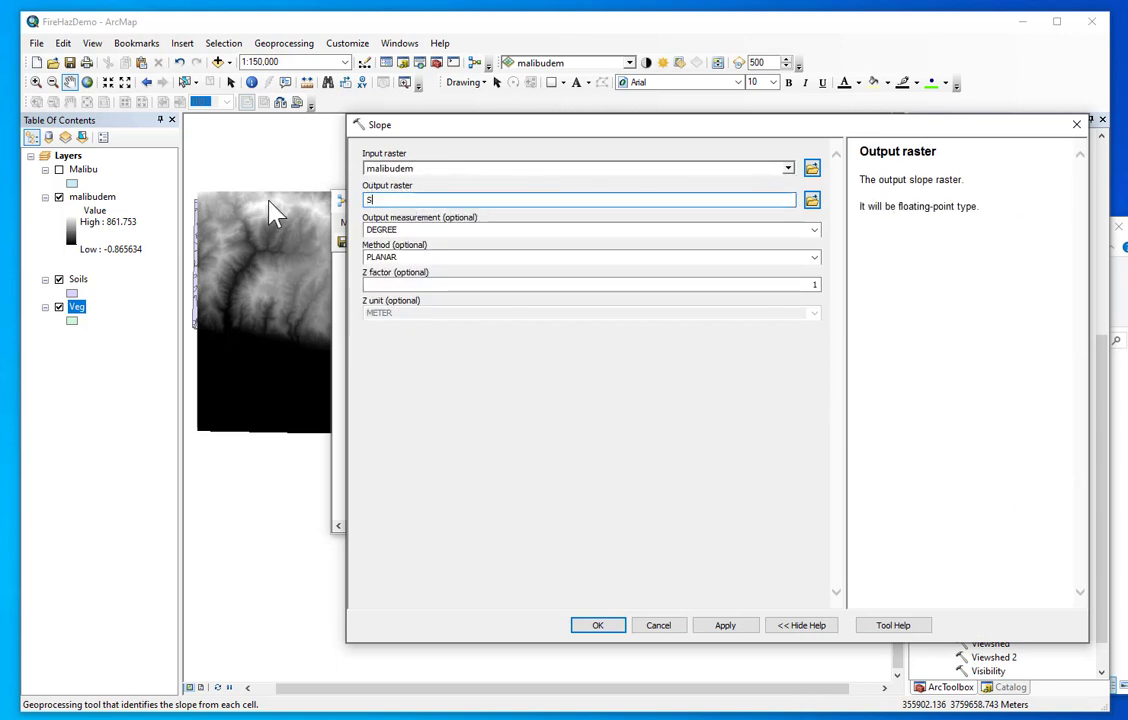
{"action": "type", "text": "lpPct"}
{"action": "left_click", "coordinate": [815, 230]}
{"action": "left_click", "coordinate": [407, 256]}
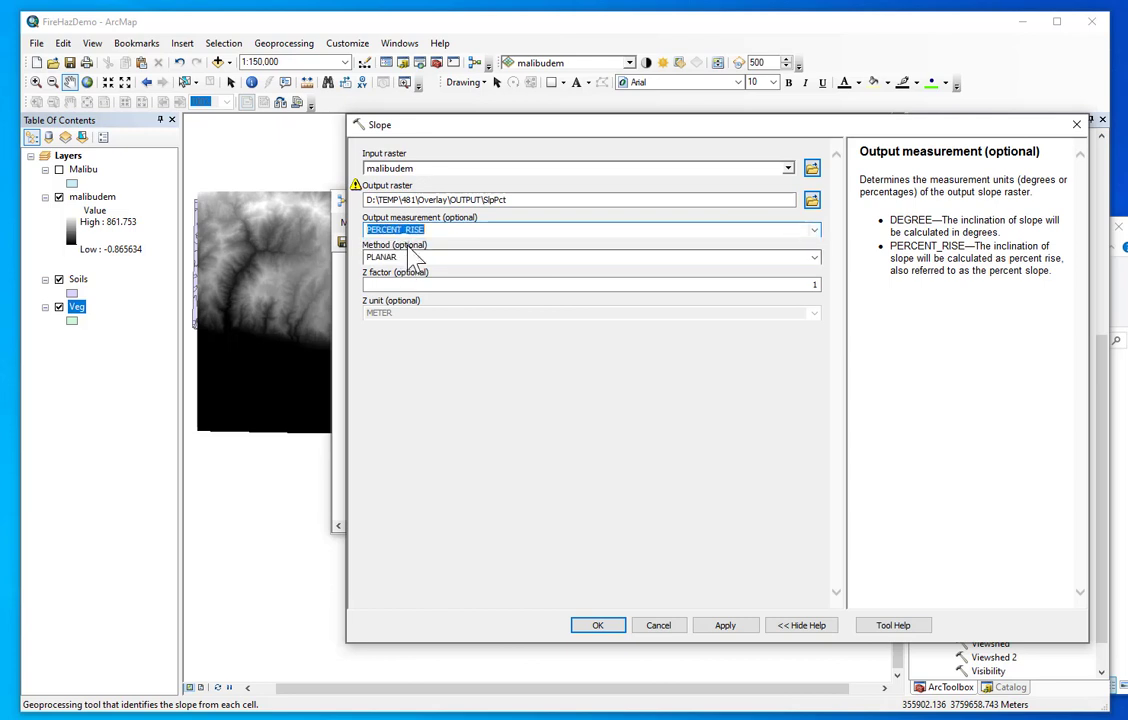
Step: Try SlpPct2 as the name of the Slope tool's output raster
{"action": "left_click", "coordinate": [533, 199]}
{"action": "type", "text": "pPct2"}
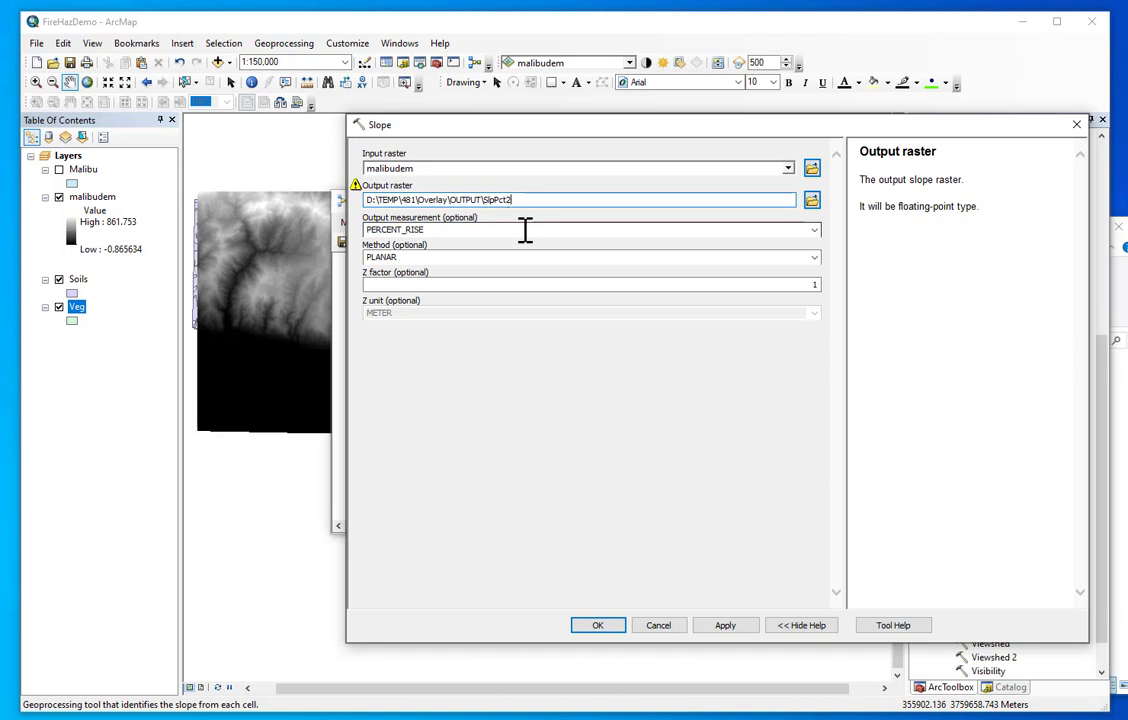
{"action": "left_click", "coordinate": [521, 228]}
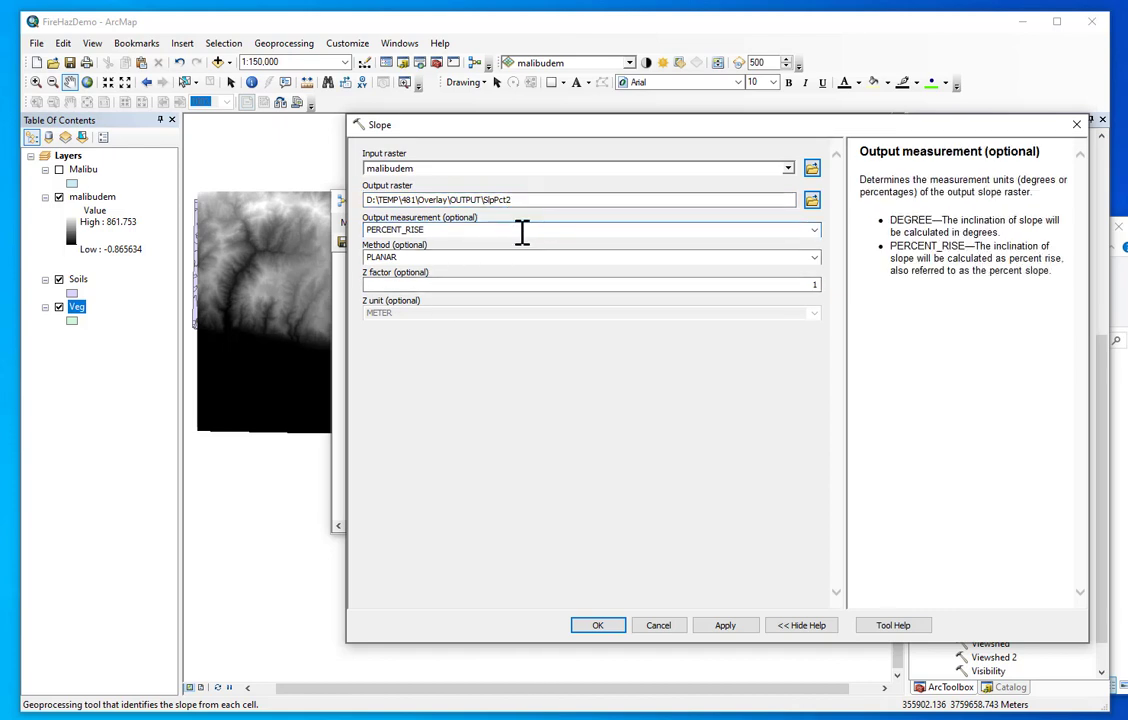
Step: Rename the Slope output raster to Slp_Pct, accept the settings and place the output below the Slope tool
{"action": "left_click_drag", "start_coordinate": [495, 199], "coordinate": [536, 199]}
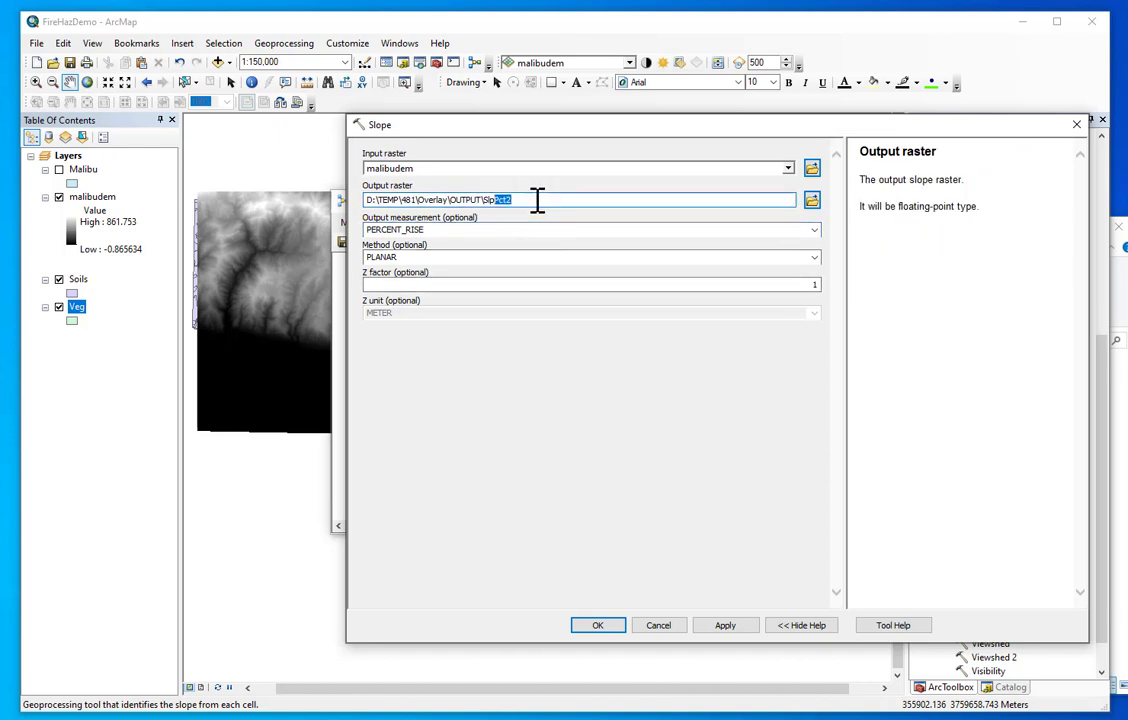
{"action": "type", "text": "_Pct"}
{"action": "left_click", "coordinate": [471, 284]}
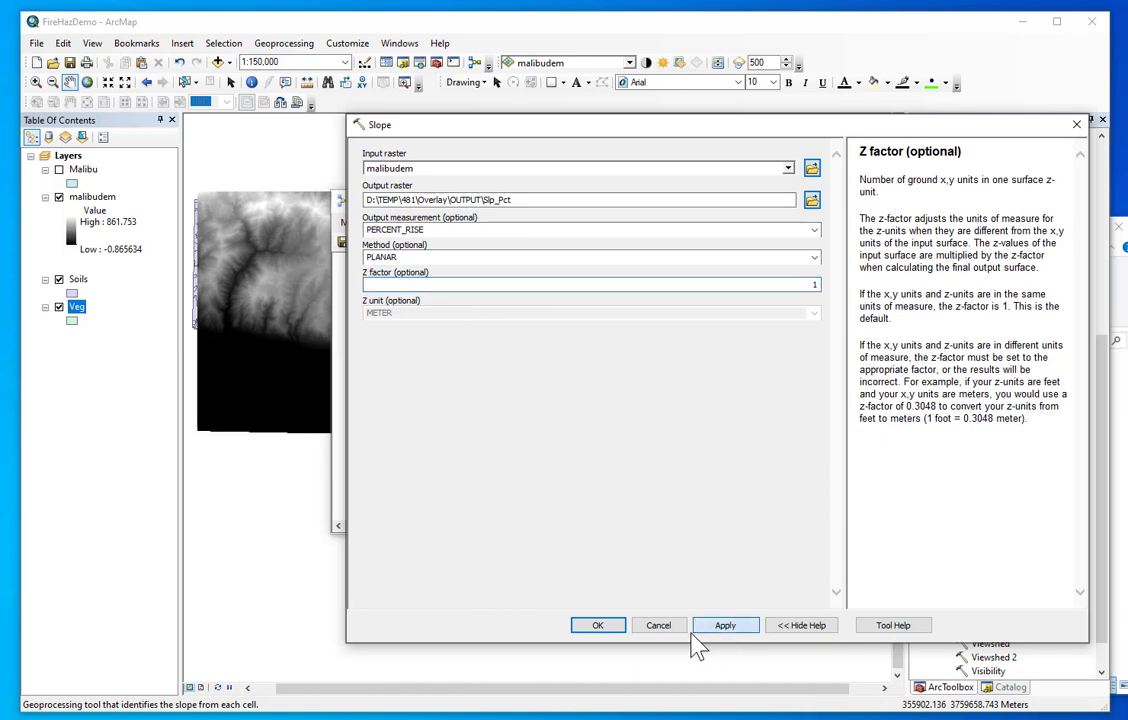
{"action": "left_click", "coordinate": [598, 625]}
{"action": "left_click_drag", "start_coordinate": [541, 356], "coordinate": [402, 448]}
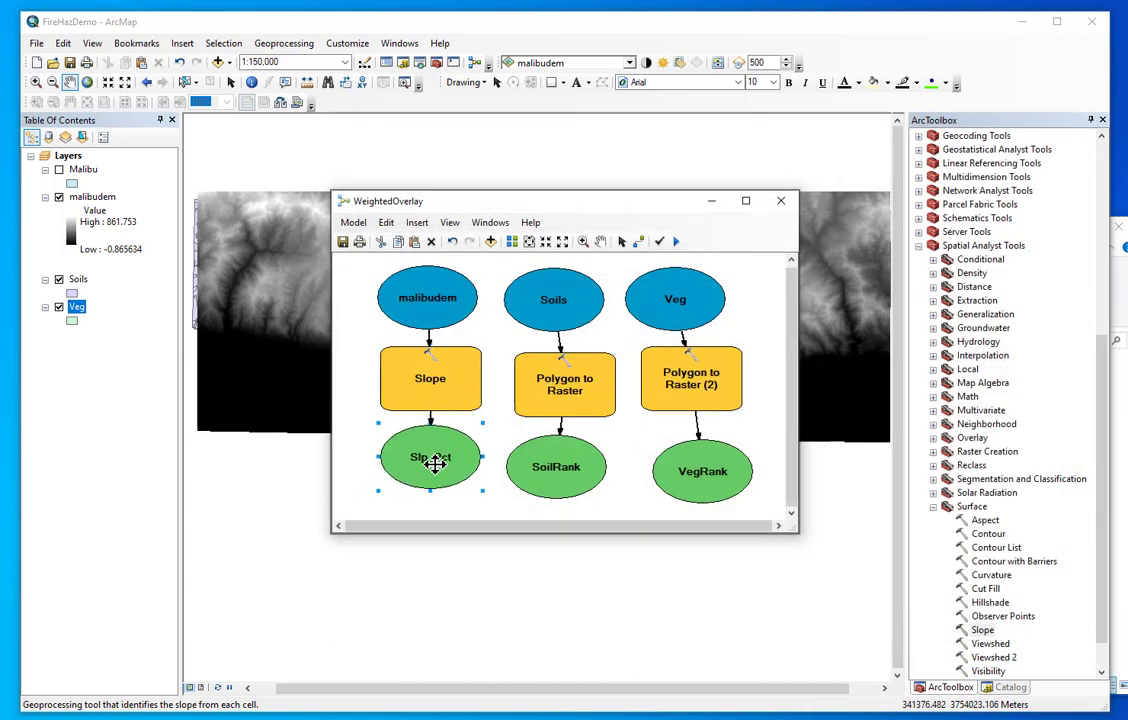
Step: Enlarge the model window downward and align the SoilRank, Soils and Veg elements with their Polygon to Raster tools
{"action": "left_click_drag", "start_coordinate": [544, 531], "coordinate": [539, 685]}
{"action": "left_click", "coordinate": [558, 487]}
{"action": "left_click_drag", "start_coordinate": [558, 487], "coordinate": [567, 488]}
{"action": "left_click_drag", "start_coordinate": [554, 292], "coordinate": [562, 292]}
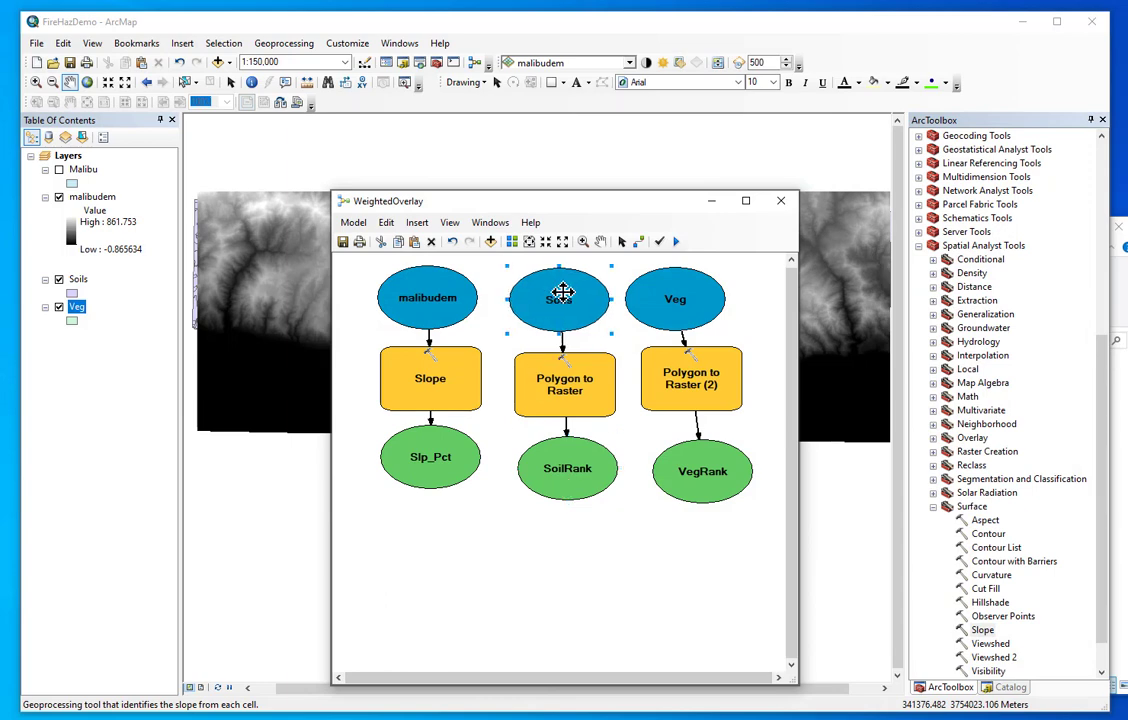
{"action": "left_click_drag", "start_coordinate": [652, 285], "coordinate": [663, 285]}
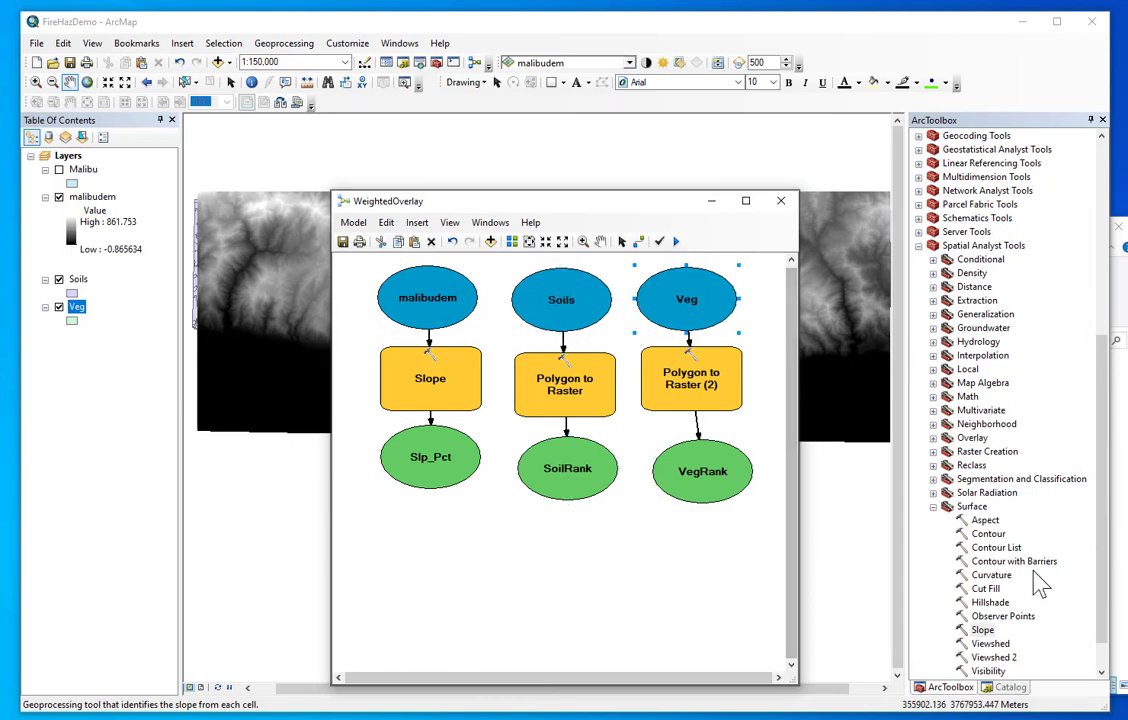
Step: Add the Reclassify tool from the Spatial Analyst Reclass toolset below Slp_Pct and place its output raster beneath it
{"action": "scroll", "coordinate": [1037, 584], "scroll_direction": "down", "scroll_amount": 1}
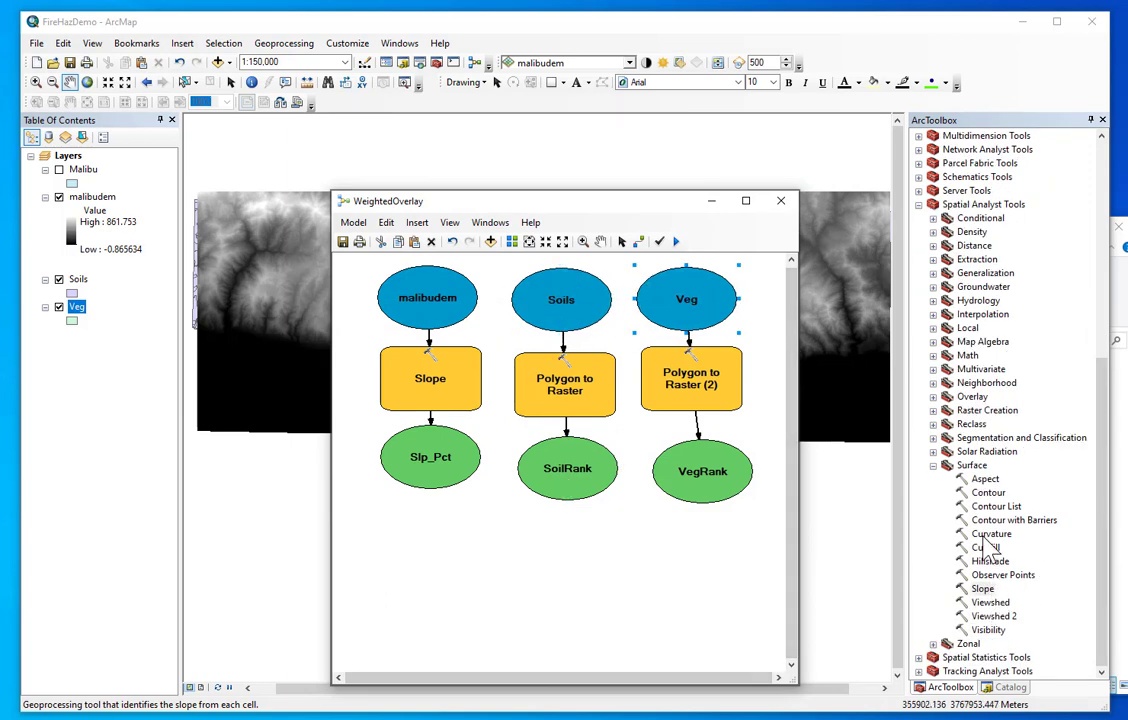
{"action": "double_click", "coordinate": [968, 465]}
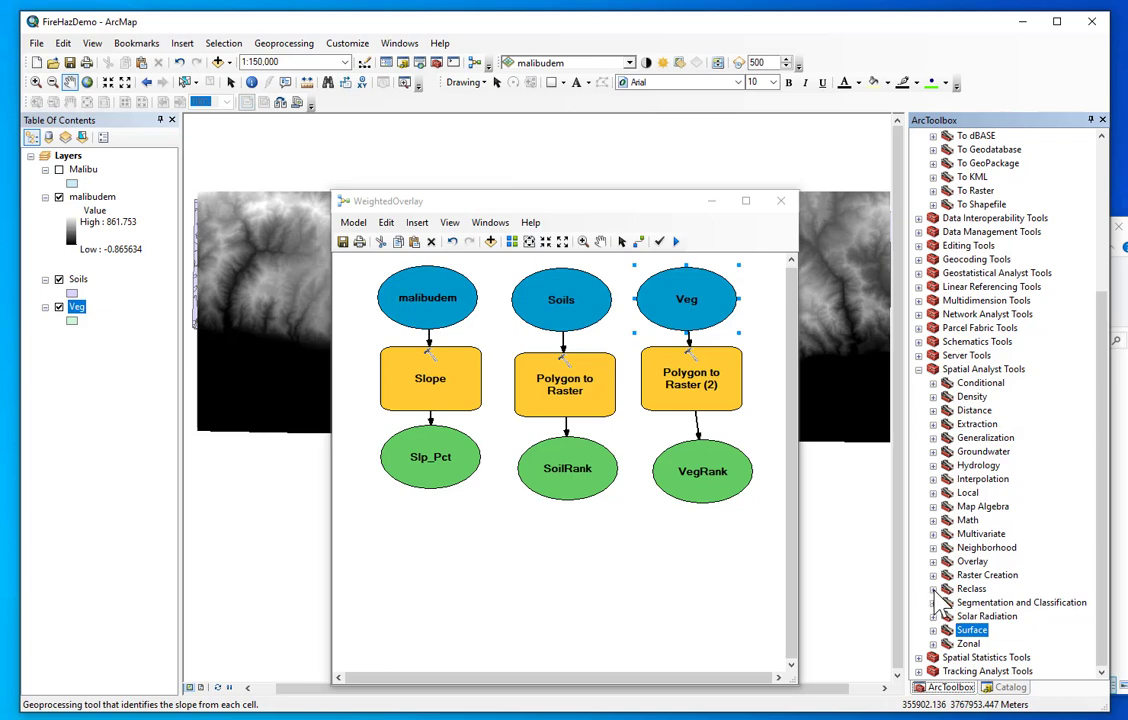
{"action": "double_click", "coordinate": [978, 589]}
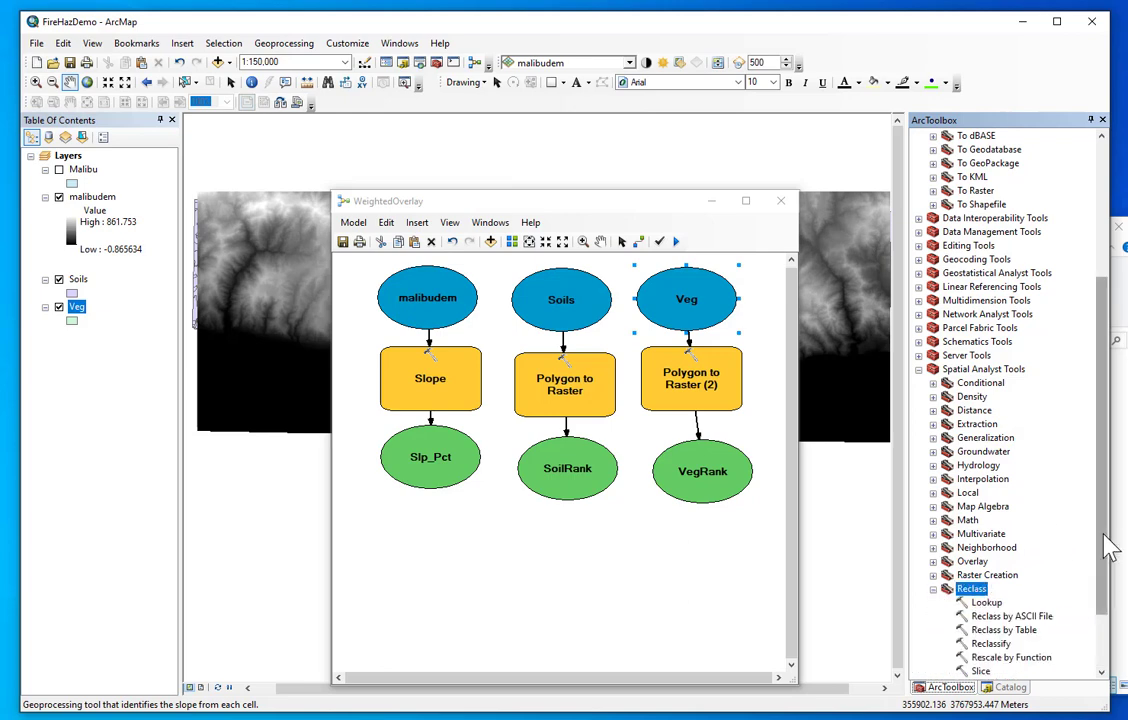
{"action": "left_click_drag", "start_coordinate": [1103, 541], "coordinate": [1106, 598]}
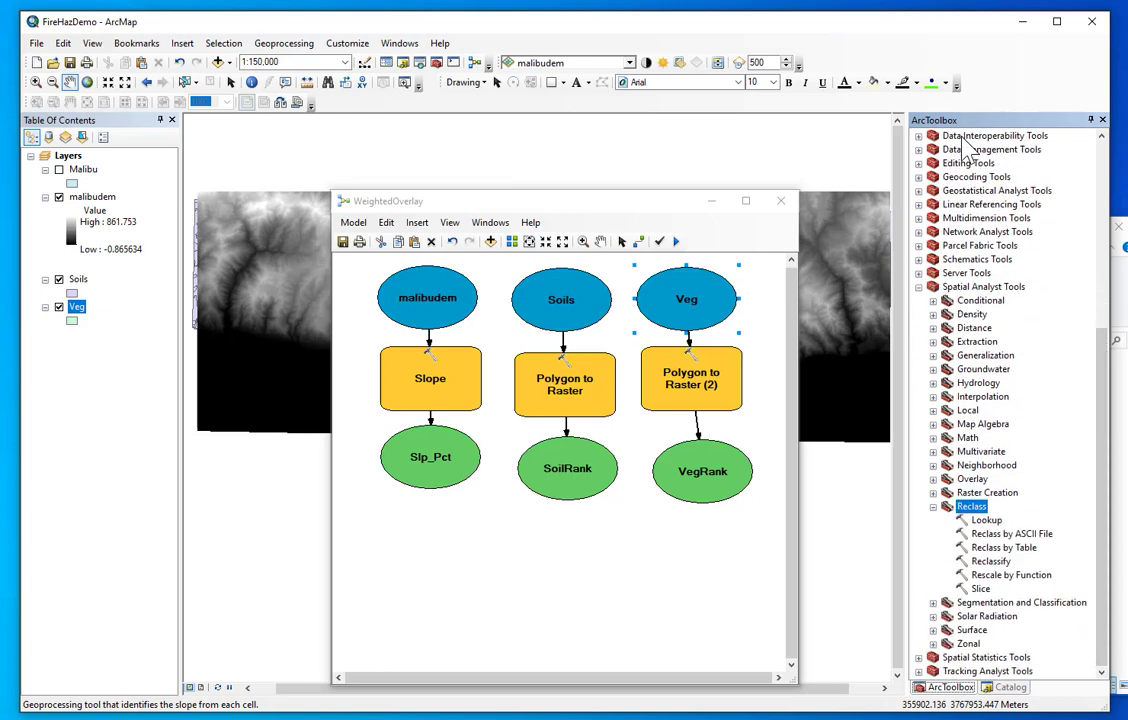
{"action": "left_click_drag", "start_coordinate": [991, 561], "coordinate": [420, 530]}
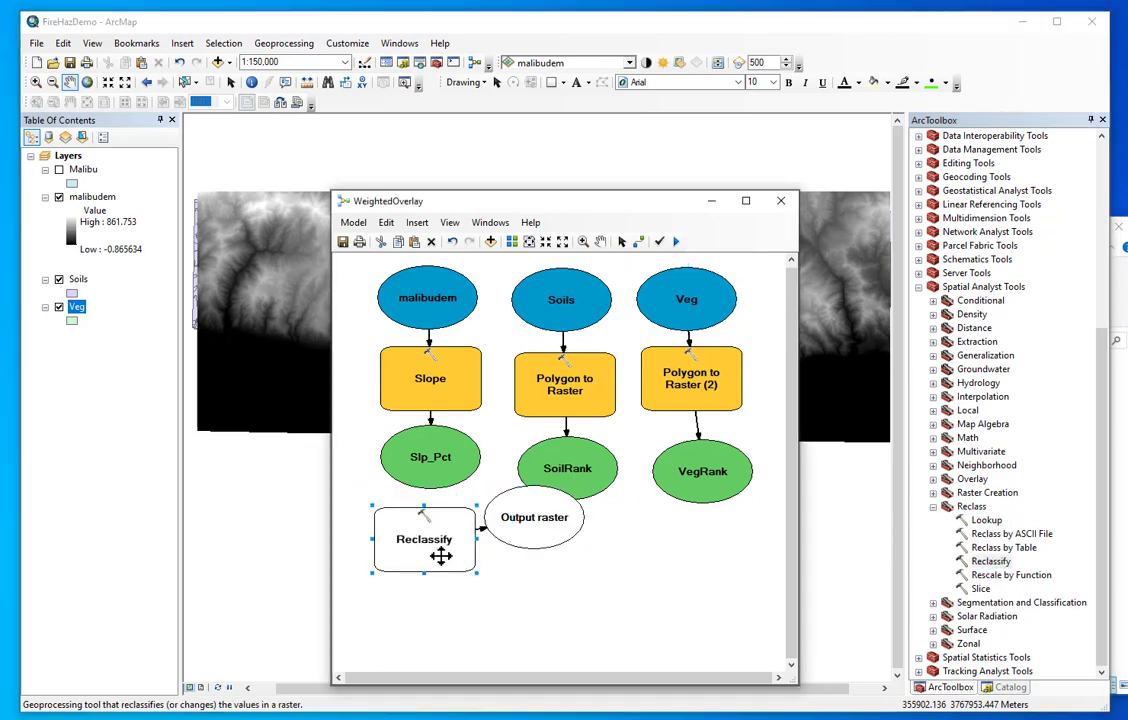
{"action": "left_click_drag", "start_coordinate": [528, 530], "coordinate": [418, 642]}
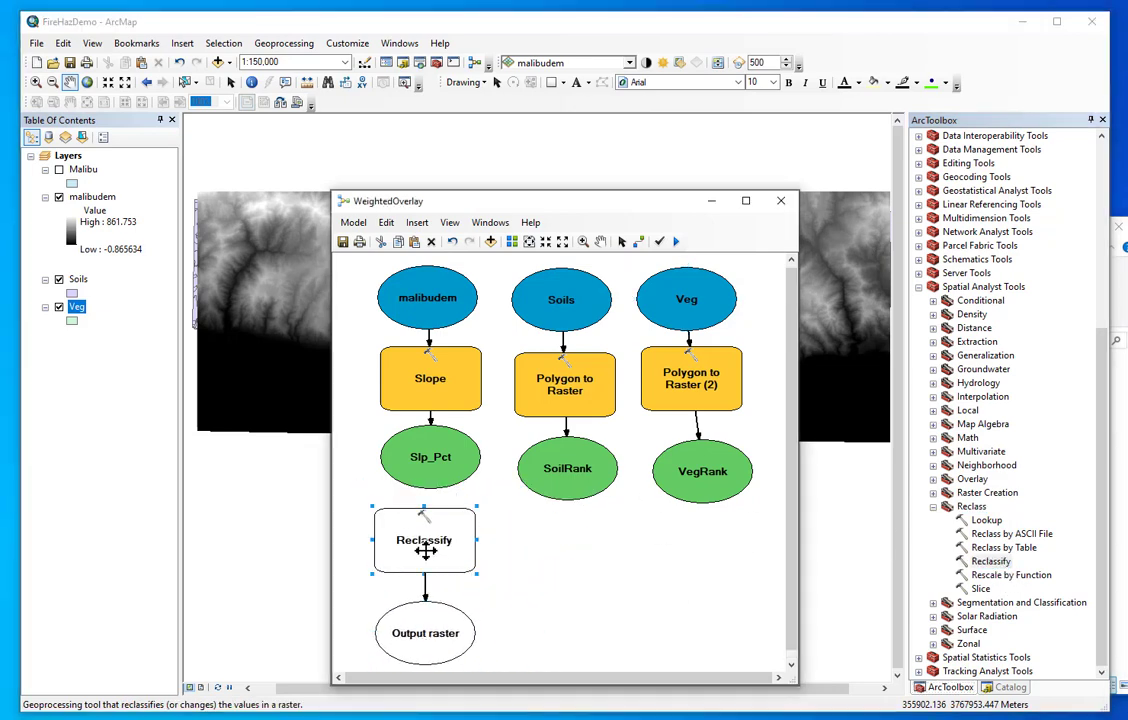
Step: Set the Reclassify tool's input raster to Slp_Pct and consult the slope reclassification table in the Word lab document
{"action": "double_click", "coordinate": [423, 523]}
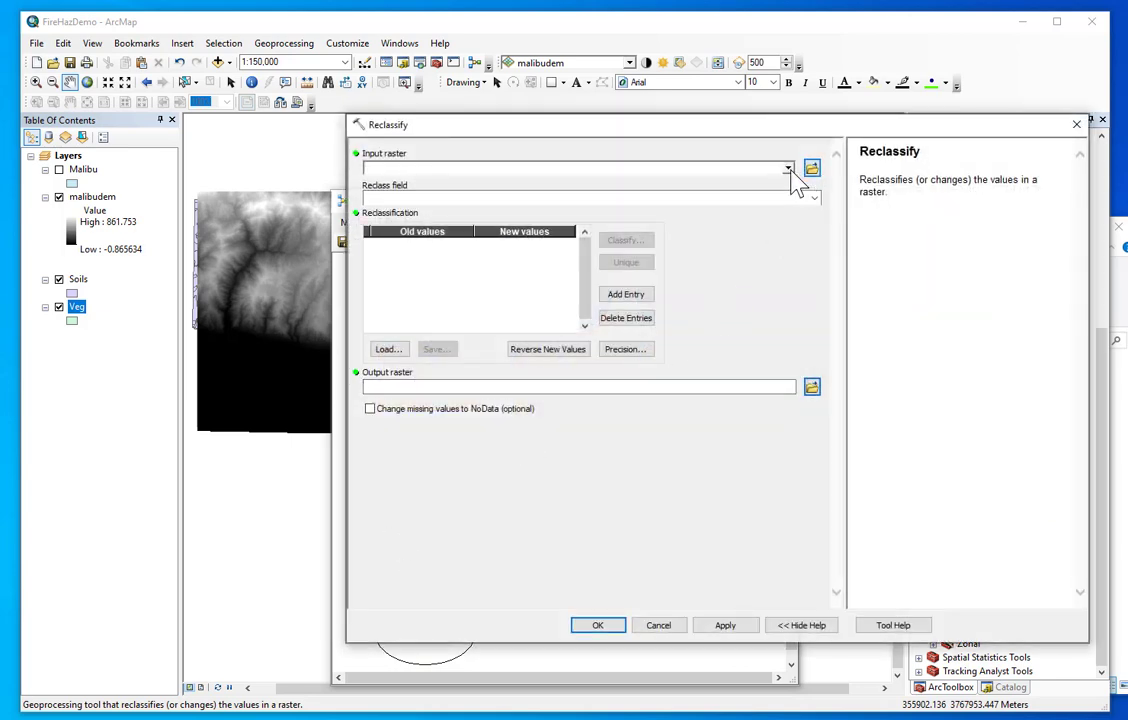
{"action": "left_click", "coordinate": [788, 170]}
{"action": "left_click", "coordinate": [408, 224]}
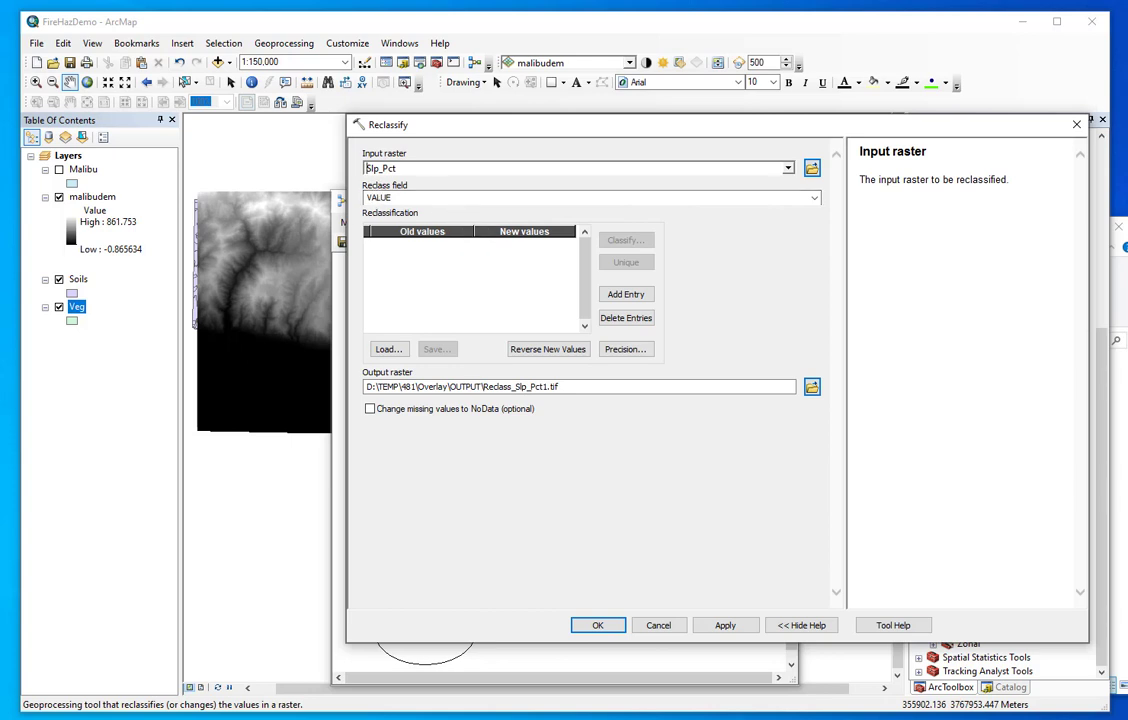
{"action": "left_click_drag", "start_coordinate": [0, 60], "coordinate": [521, 140]}
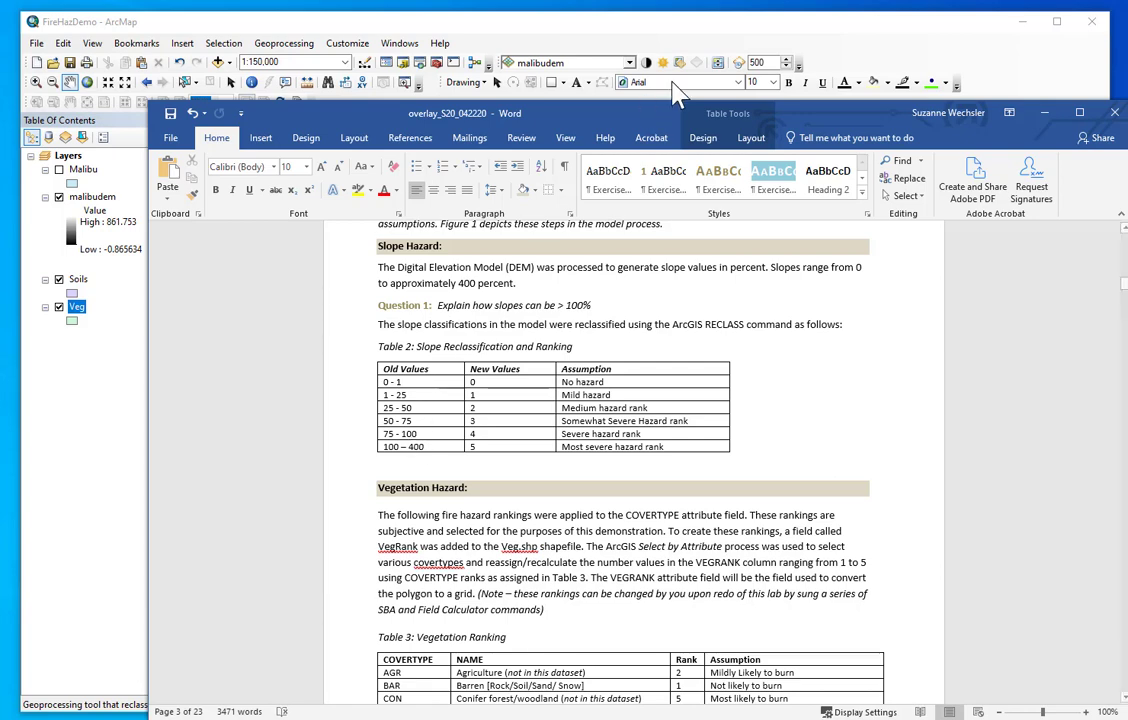
{"action": "left_click_drag", "start_coordinate": [632, 108], "coordinate": [0, 270]}
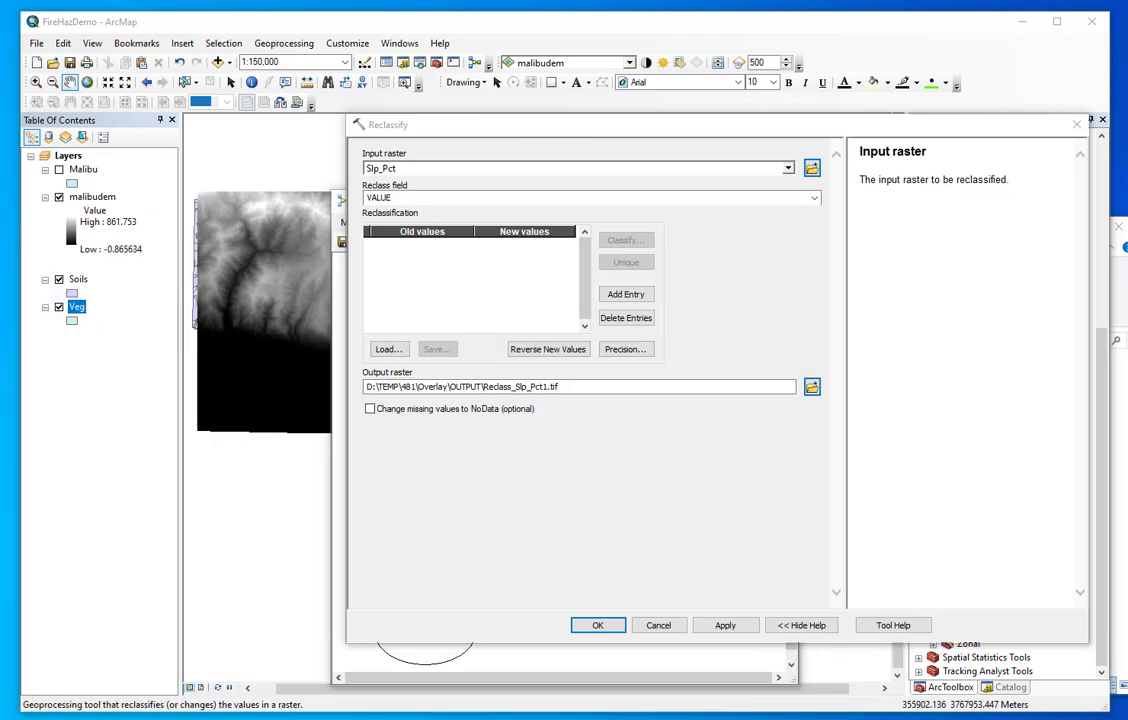
Step: Add six blank entries to the reclassification table and set the first old value range to 0 - 1
{"action": "left_click", "coordinate": [618, 299]}
{"action": "left_click", "coordinate": [618, 299]}
{"action": "left_click", "coordinate": [618, 299]}
{"action": "left_click", "coordinate": [618, 299]}
{"action": "left_click", "coordinate": [618, 299]}
{"action": "left_click", "coordinate": [618, 299]}
{"action": "left_click", "coordinate": [436, 245]}
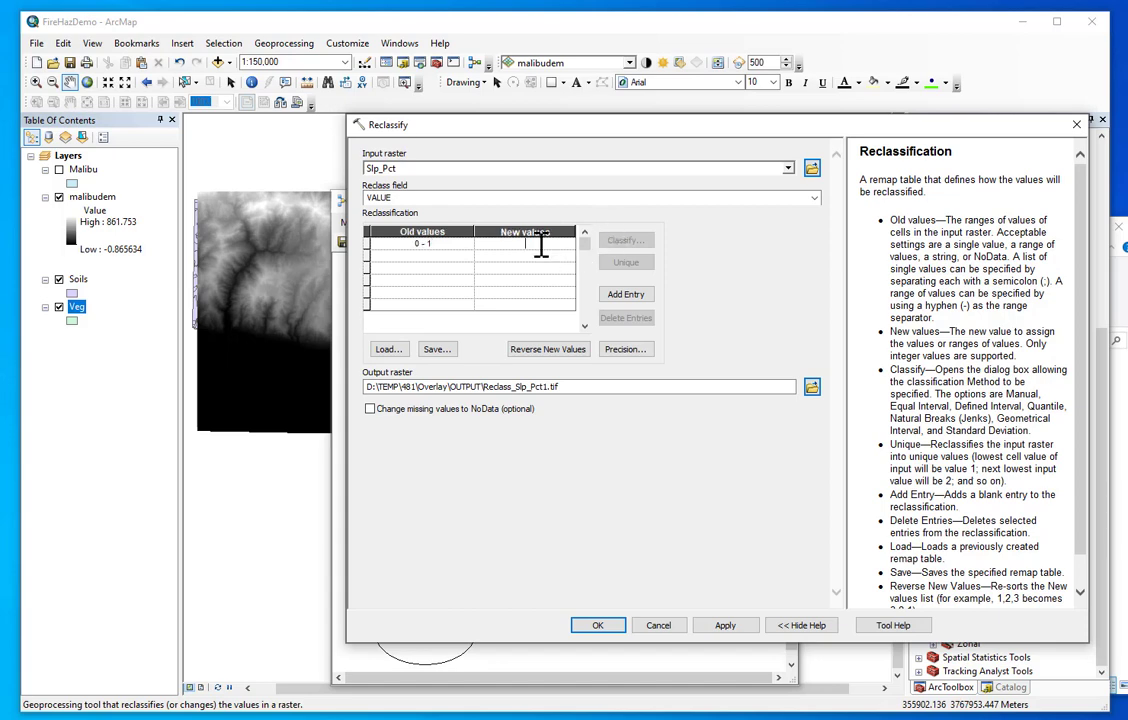
Step: Enter the old value ranges 1 - 25, 25 - 50, 50 - 75, 75 - 100 and 100 - 400, and assign new values 0 through 5
{"action": "left_click", "coordinate": [423, 256]}
{"action": "left_click", "coordinate": [415, 268]}
{"action": "left_click", "coordinate": [418, 294]}
{"action": "left_click", "coordinate": [452, 320]}
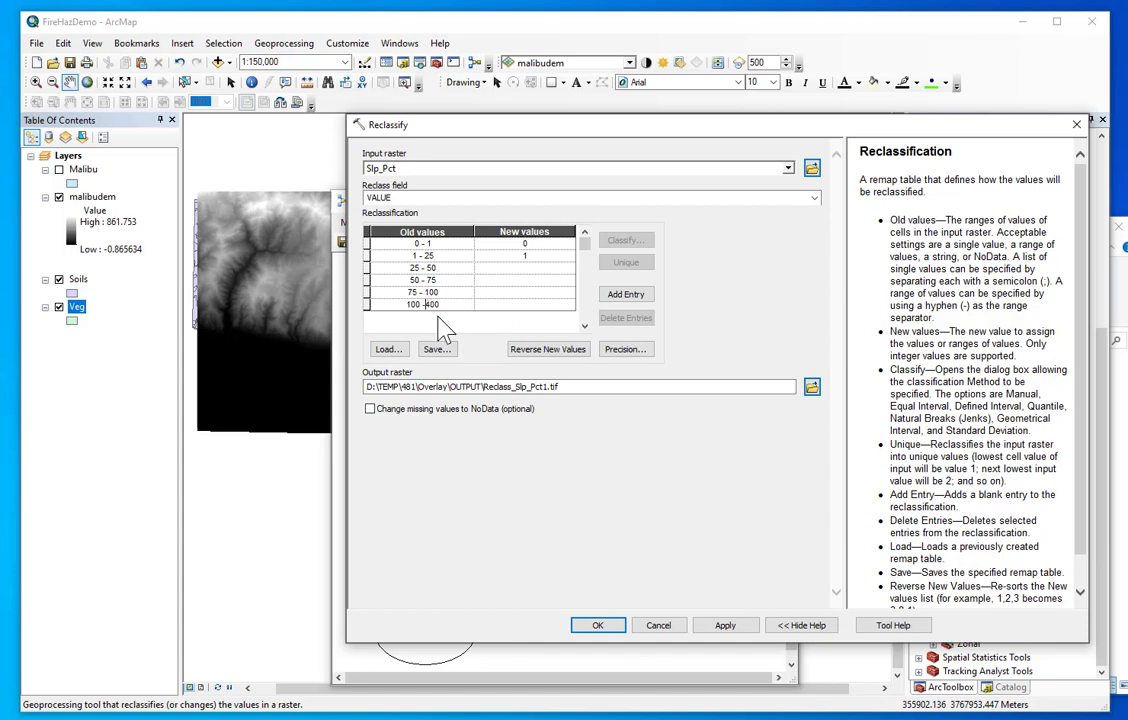
{"action": "left_click", "coordinate": [427, 306]}
{"action": "left_click", "coordinate": [525, 268]}
{"action": "left_click", "coordinate": [541, 305]}
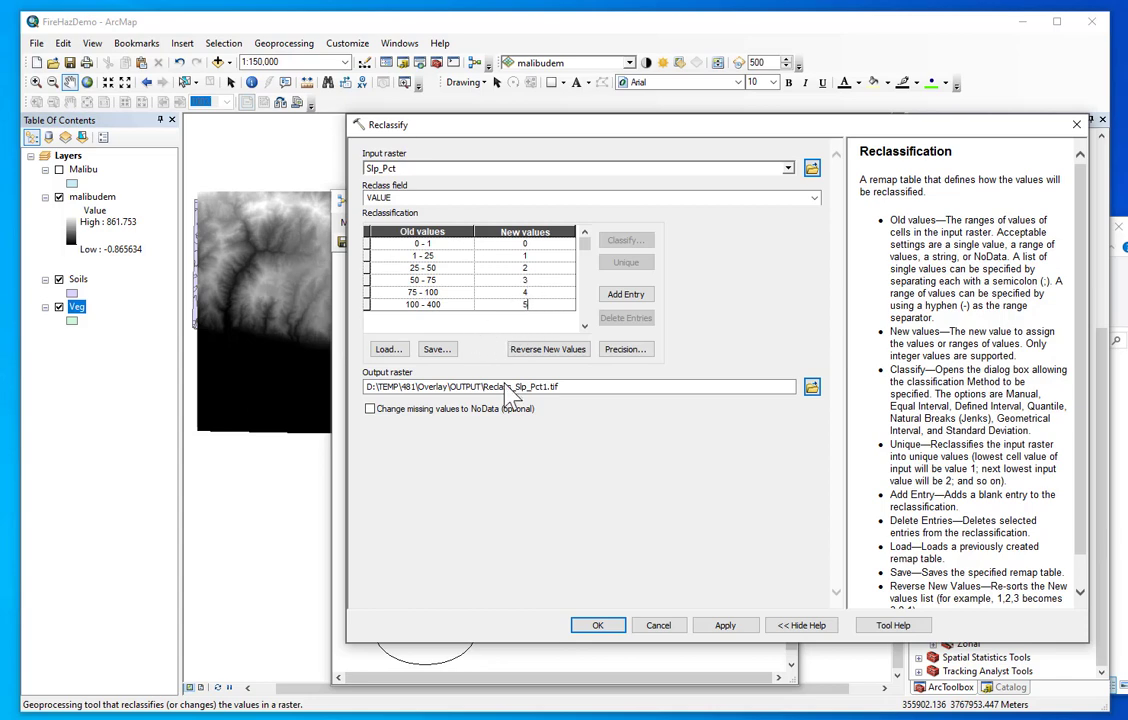
Step: Name the Reclassify output raster SlopeRank and accept the tool settings
{"action": "left_click", "coordinate": [578, 390]}
{"action": "double_click", "coordinate": [526, 387]}
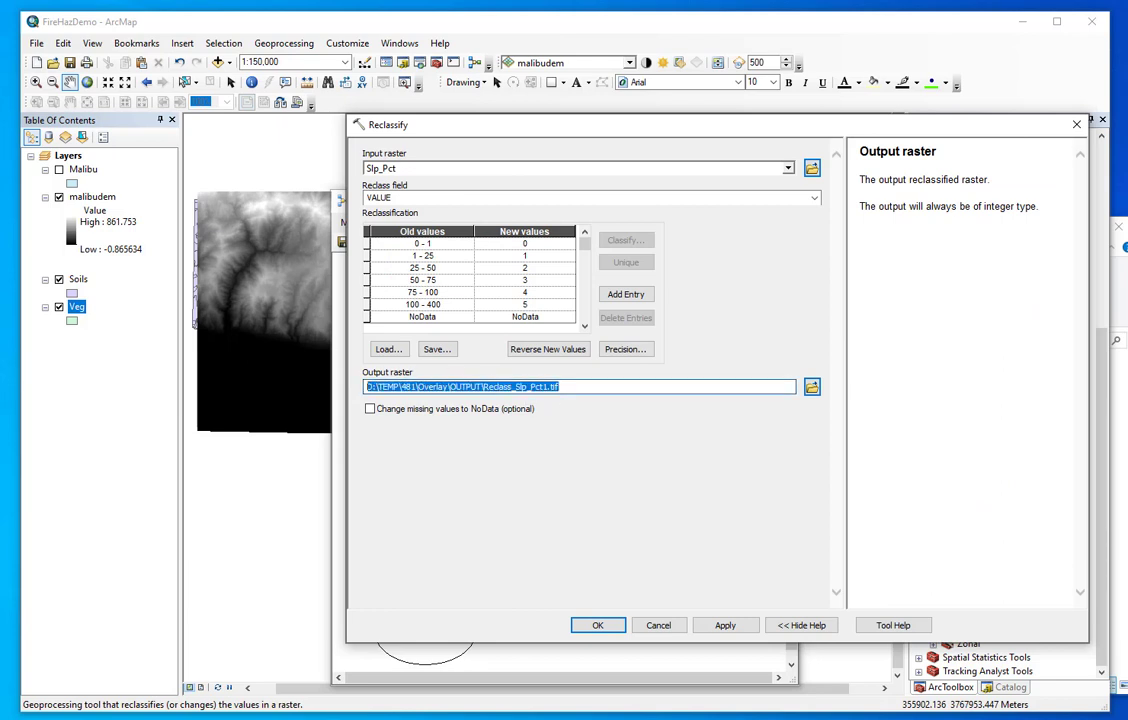
{"action": "type", "text": "SlopeRank"}
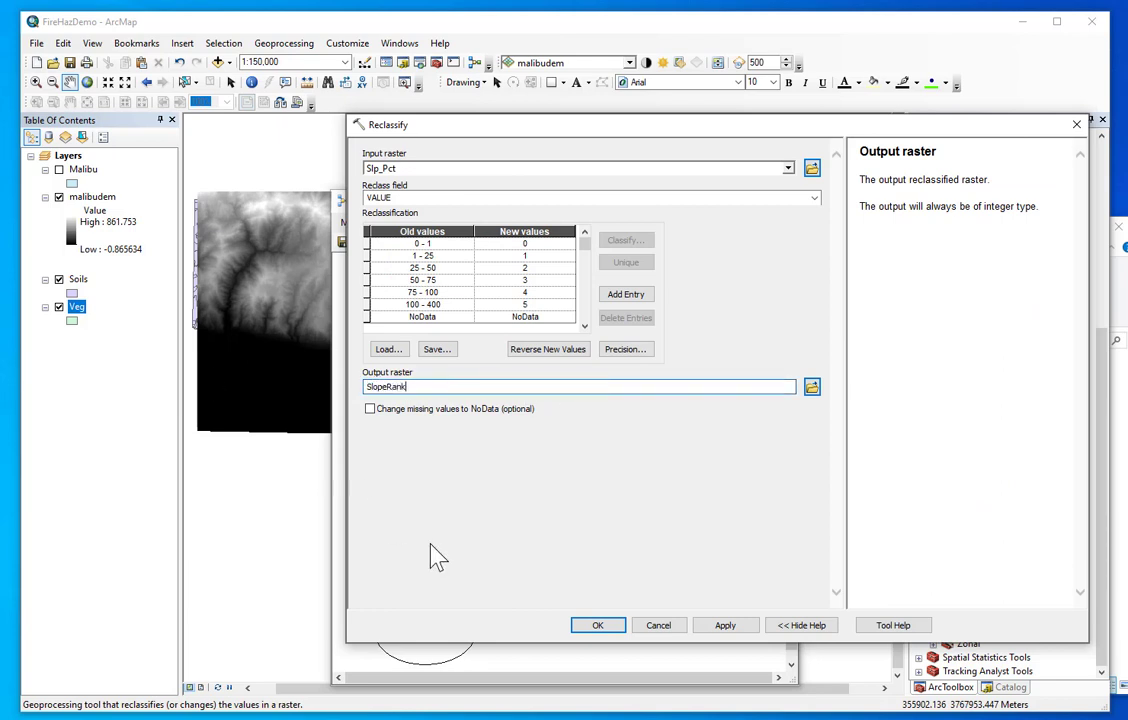
{"action": "left_click", "coordinate": [722, 625]}
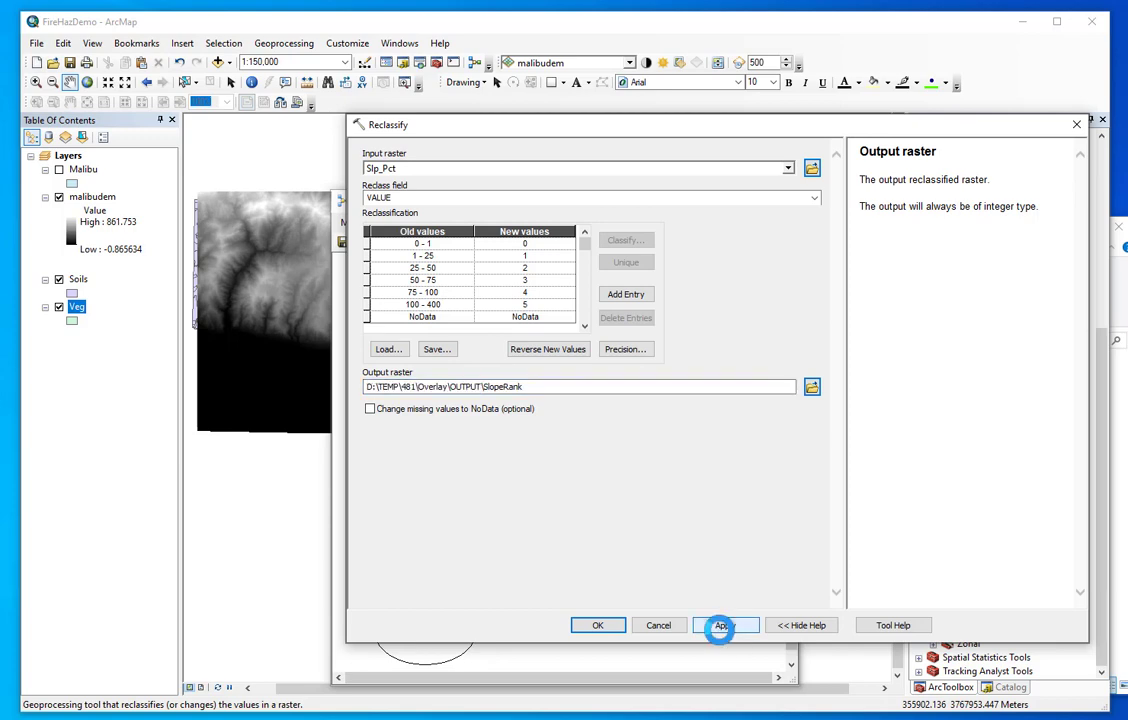
{"action": "left_click", "coordinate": [596, 627]}
Step: Move SoilRank and VegRank down level with SlopeRank and straighten the tools and outputs into three vertical columns
{"action": "left_click_drag", "start_coordinate": [573, 490], "coordinate": [572, 652]}
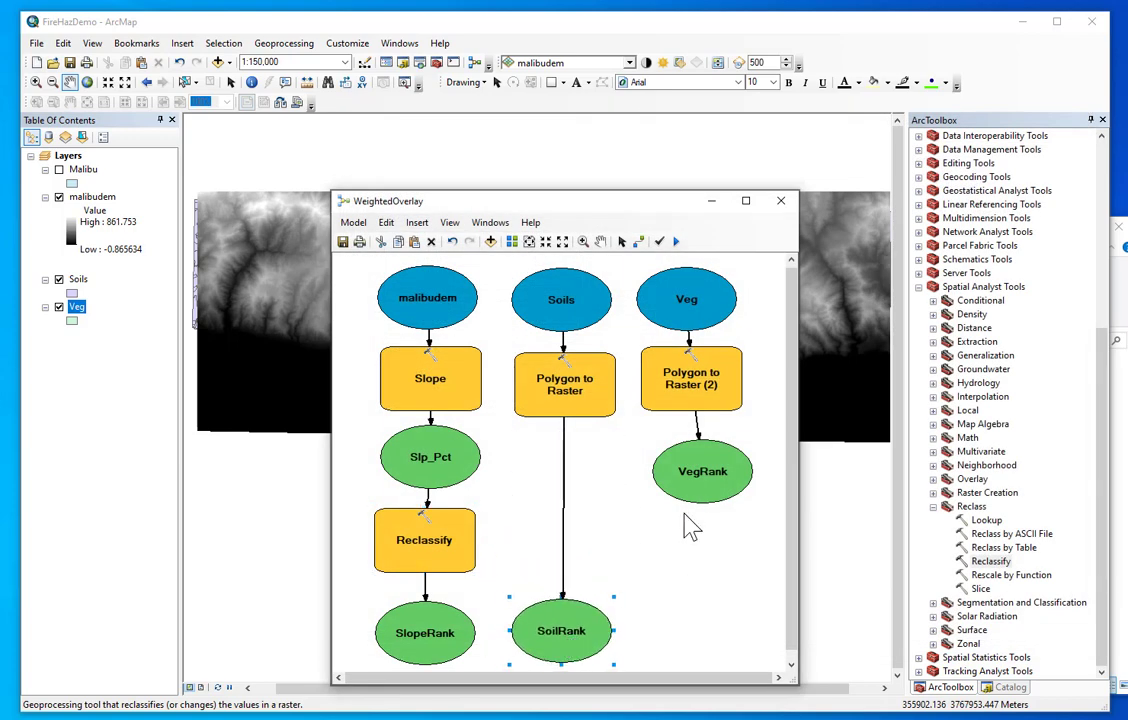
{"action": "left_click_drag", "start_coordinate": [702, 481], "coordinate": [689, 638]}
{"action": "left_click_drag", "start_coordinate": [697, 389], "coordinate": [695, 388]}
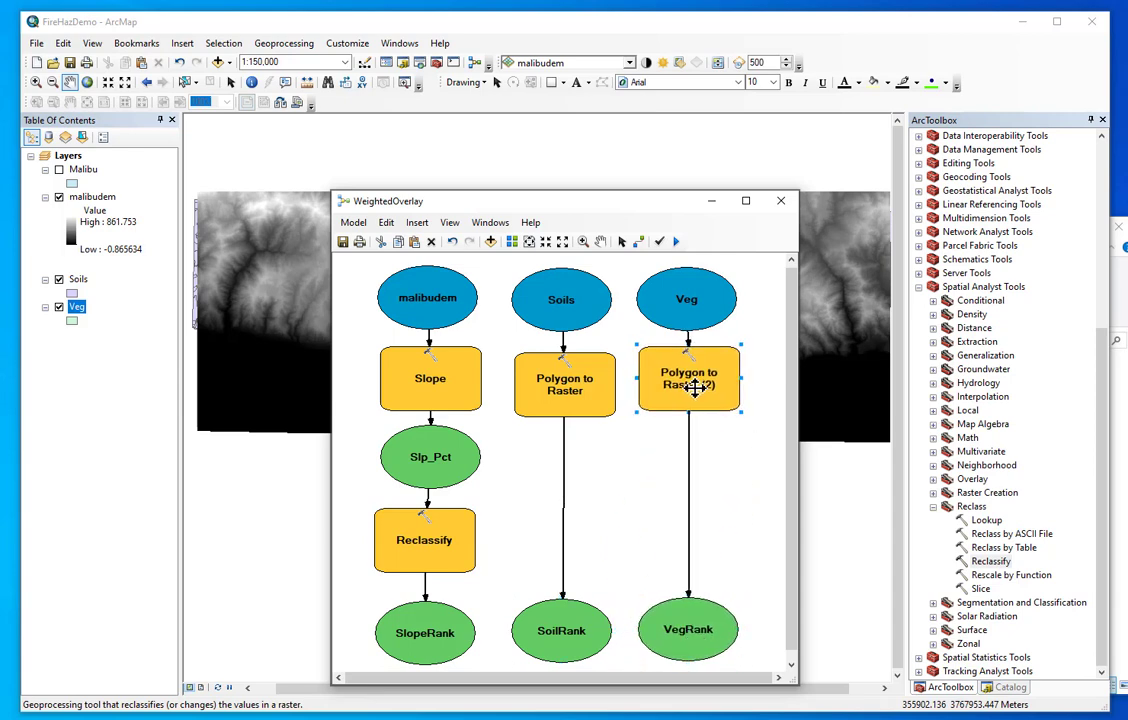
{"action": "left_click", "coordinate": [585, 395]}
{"action": "left_click_drag", "start_coordinate": [581, 397], "coordinate": [579, 397]}
{"action": "left_click_drag", "start_coordinate": [433, 384], "coordinate": [433, 387]}
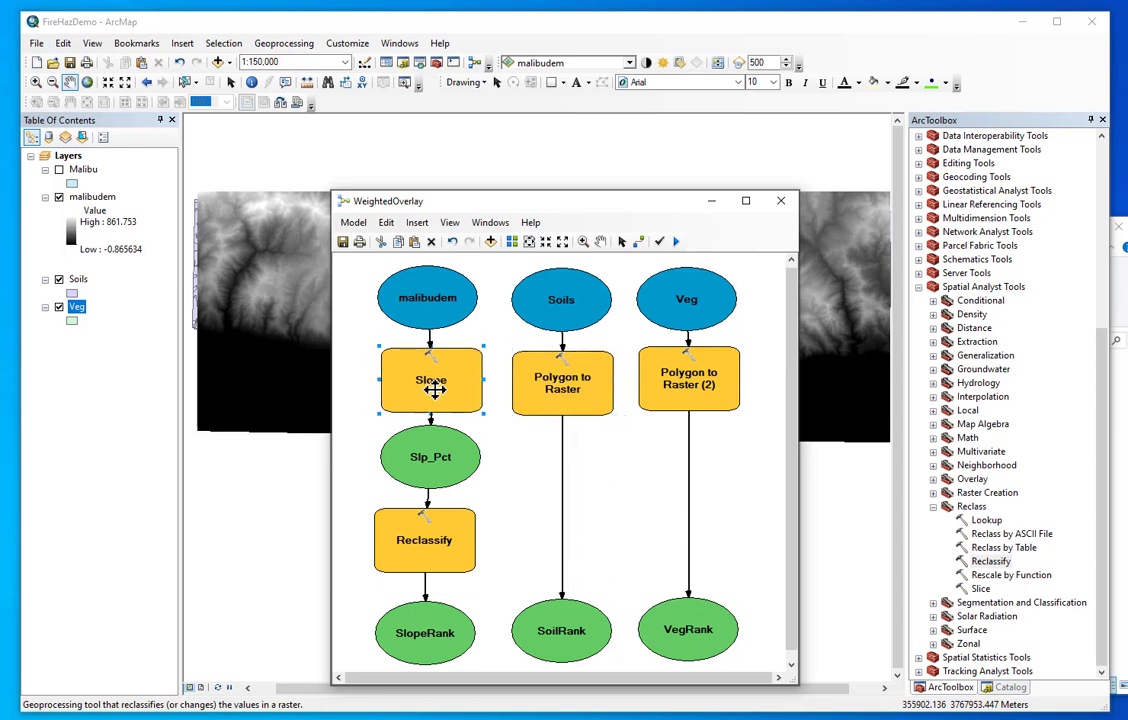
{"action": "left_click_drag", "start_coordinate": [428, 545], "coordinate": [433, 545]}
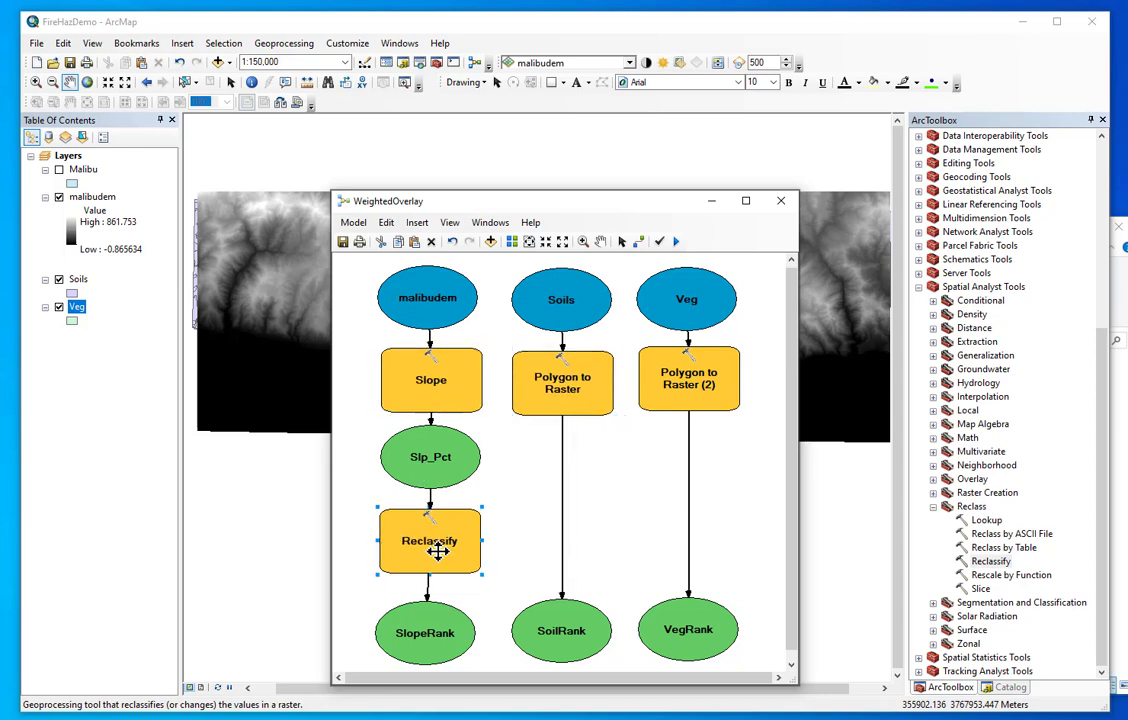
{"action": "left_click", "coordinate": [428, 645]}
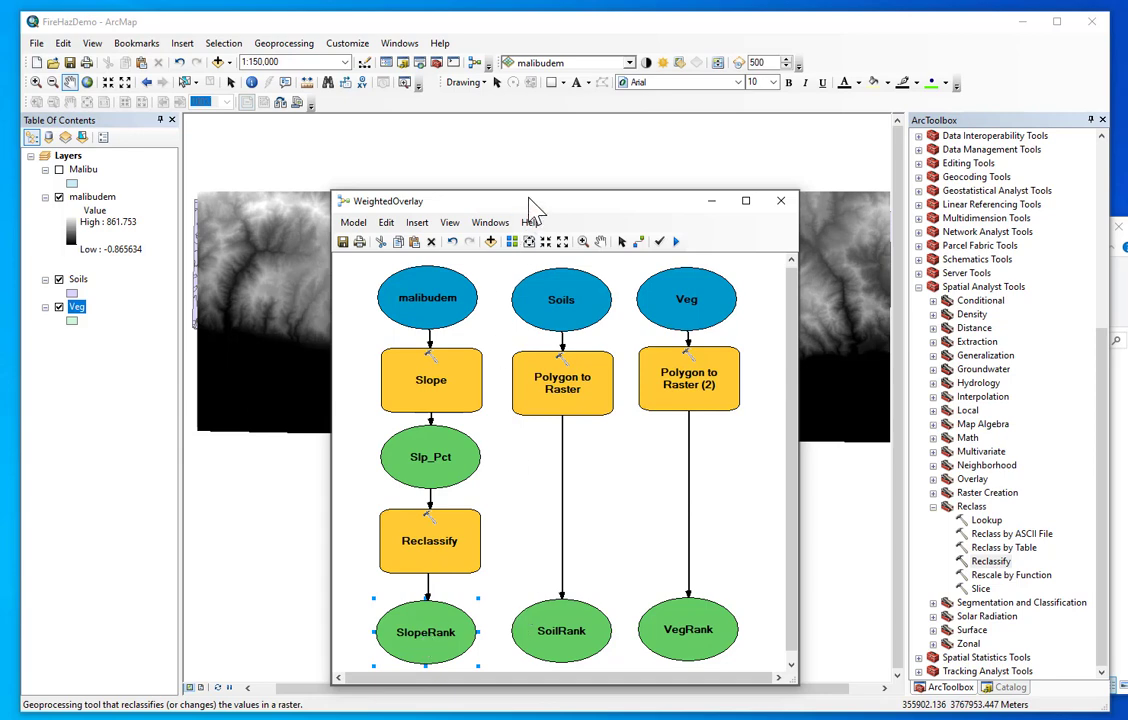
Step: Add the Weighted Sum tool from the Spatial Analyst Overlay toolset below the three rank rasters, with its output beside it
{"action": "left_click_drag", "start_coordinate": [527, 191], "coordinate": [538, 133]}
{"action": "left_click", "coordinate": [449, 651]}
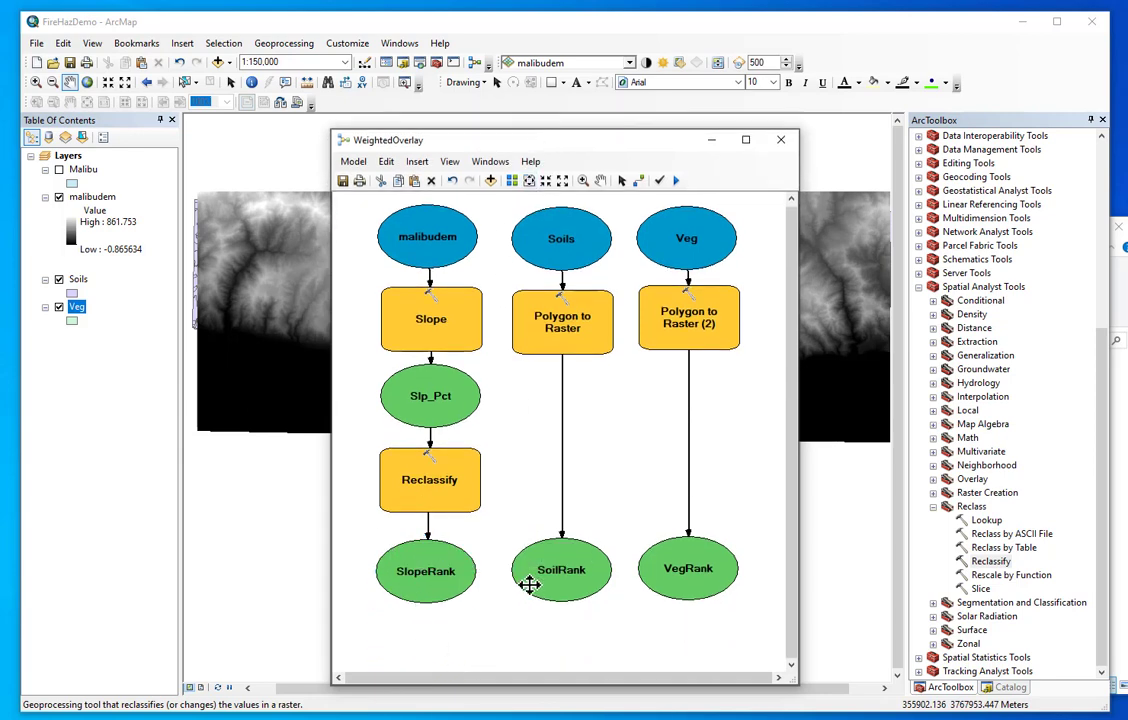
{"action": "mouse_move", "coordinate": [676, 591]}
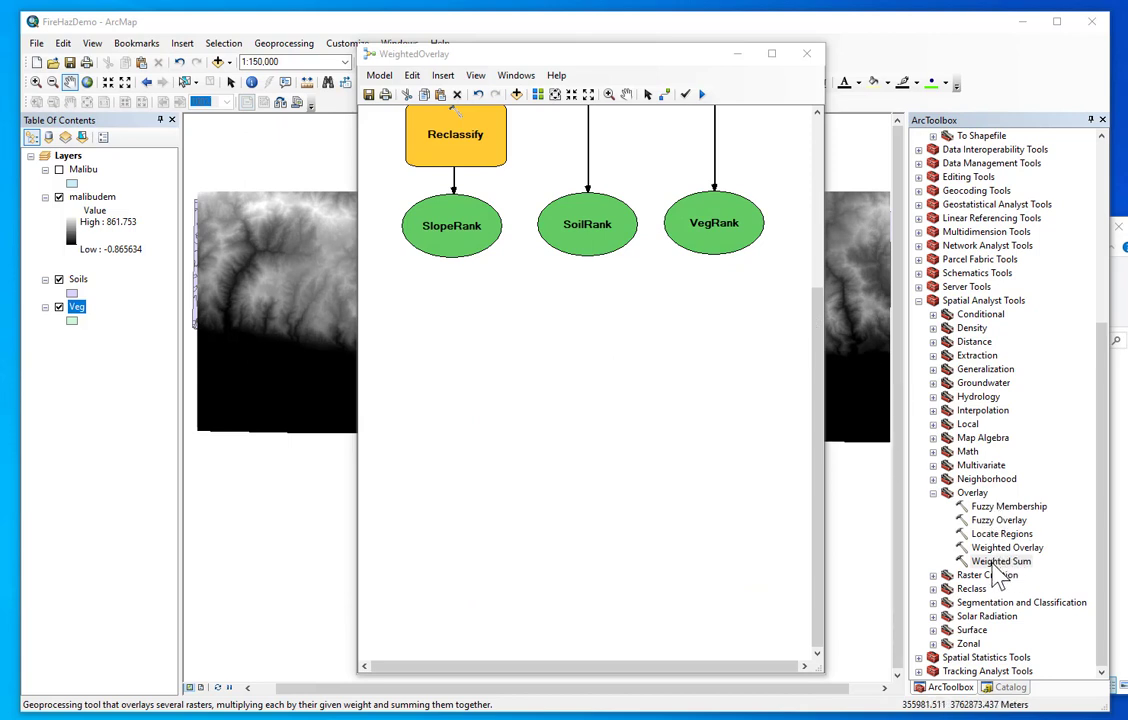
{"action": "left_click_drag", "start_coordinate": [995, 567], "coordinate": [495, 343]}
{"action": "mouse_move", "coordinate": [640, 357]}
{"action": "left_mouse_down"}
{"action": "mouse_move", "coordinate": [662, 406]}
{"action": "mouse_move", "coordinate": [635, 375]}
{"action": "left_mouse_up"}
{"action": "left_click", "coordinate": [485, 444]}
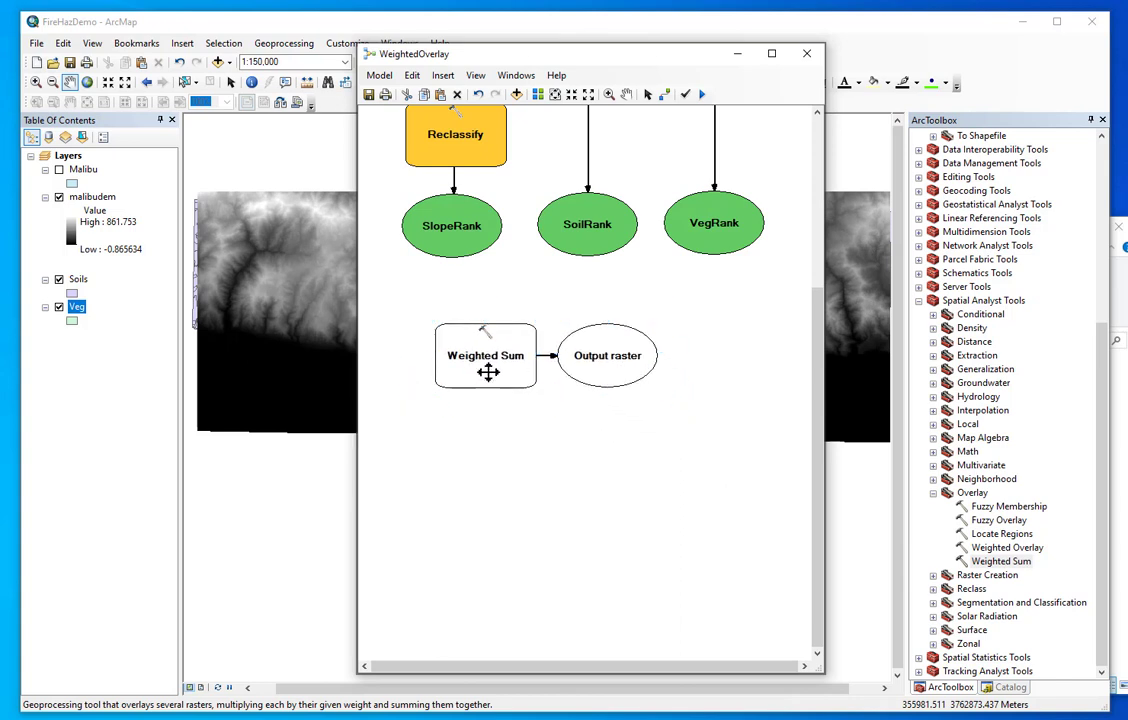
{"action": "left_click", "coordinate": [943, 440]}
{"action": "left_click", "coordinate": [933, 438]}
{"action": "left_click", "coordinate": [933, 438]}
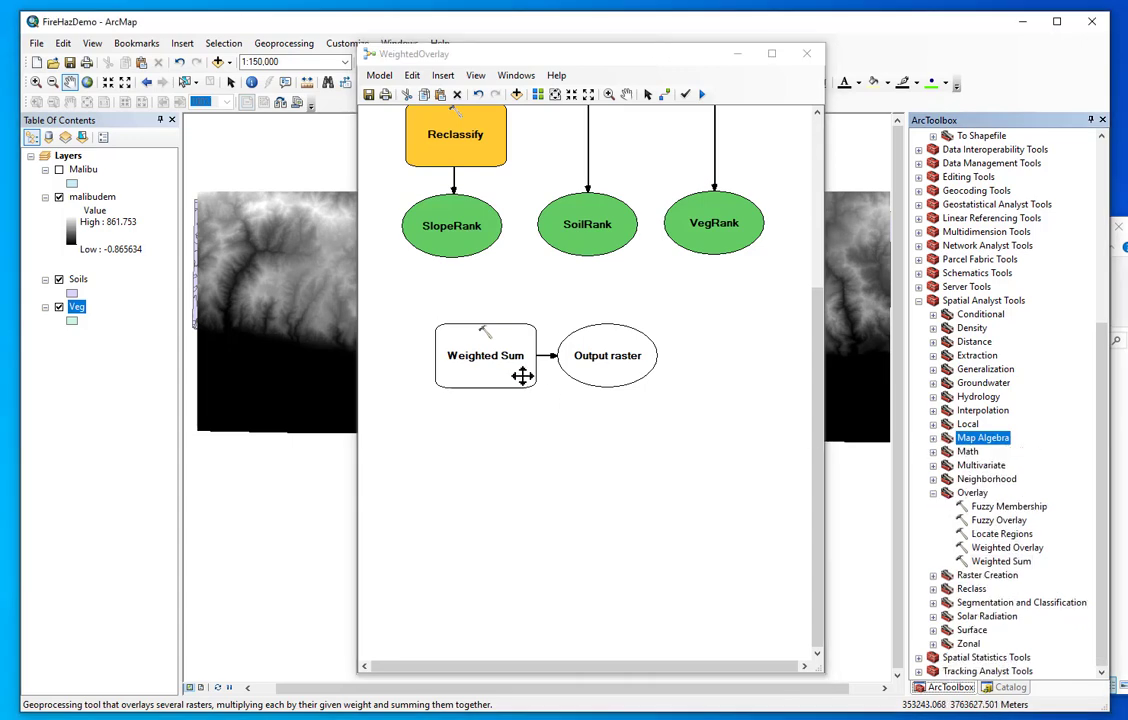
Step: Set SoilRank, VegRank and SlopeRank as the input rasters of the Weighted Sum tool
{"action": "double_click", "coordinate": [446, 372]}
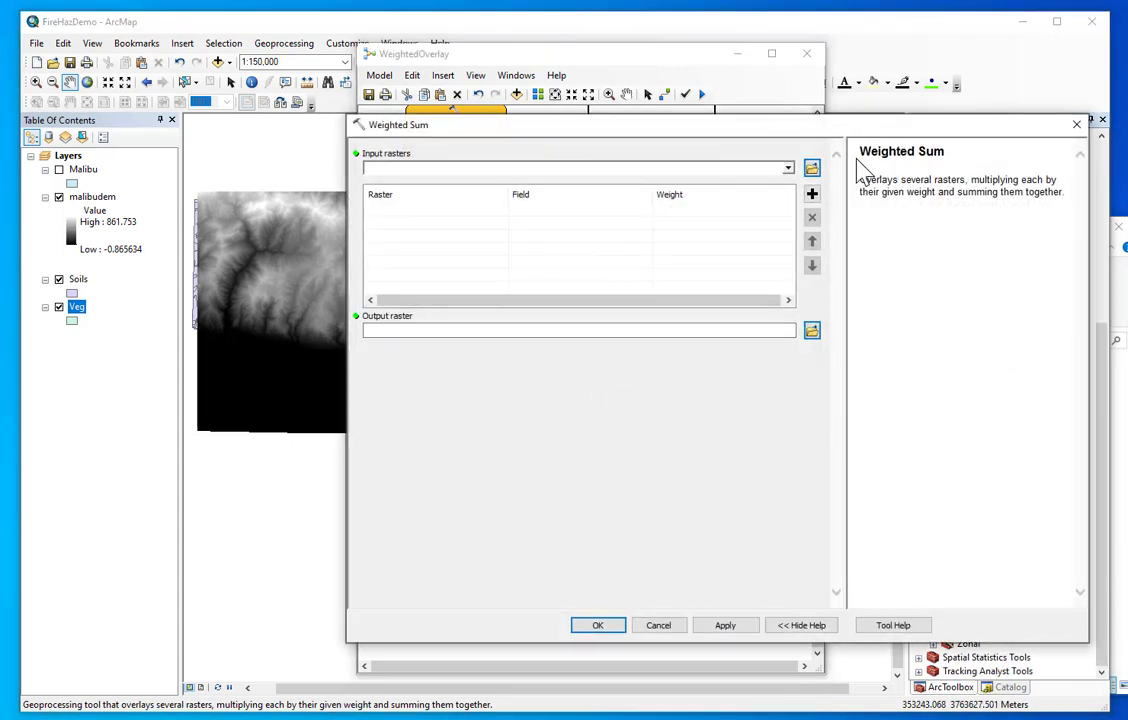
{"action": "left_click", "coordinate": [788, 167]}
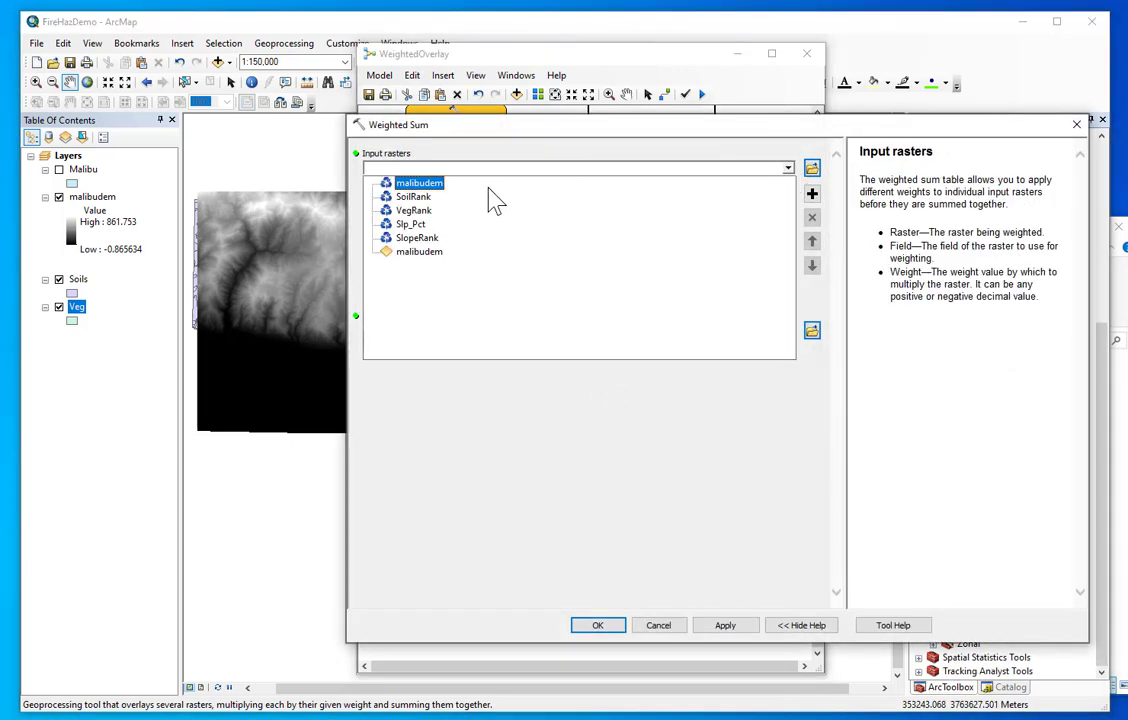
{"action": "left_click", "coordinate": [413, 197]}
{"action": "left_click", "coordinate": [788, 168]}
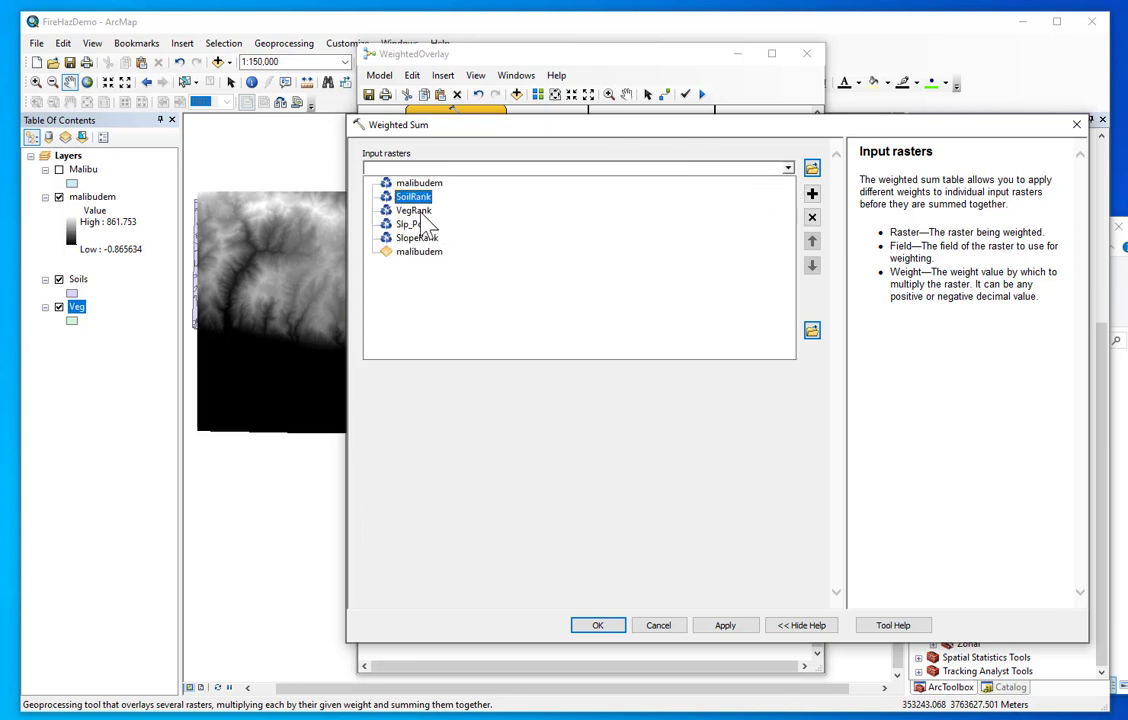
{"action": "left_click", "coordinate": [434, 212]}
{"action": "left_click", "coordinate": [788, 168]}
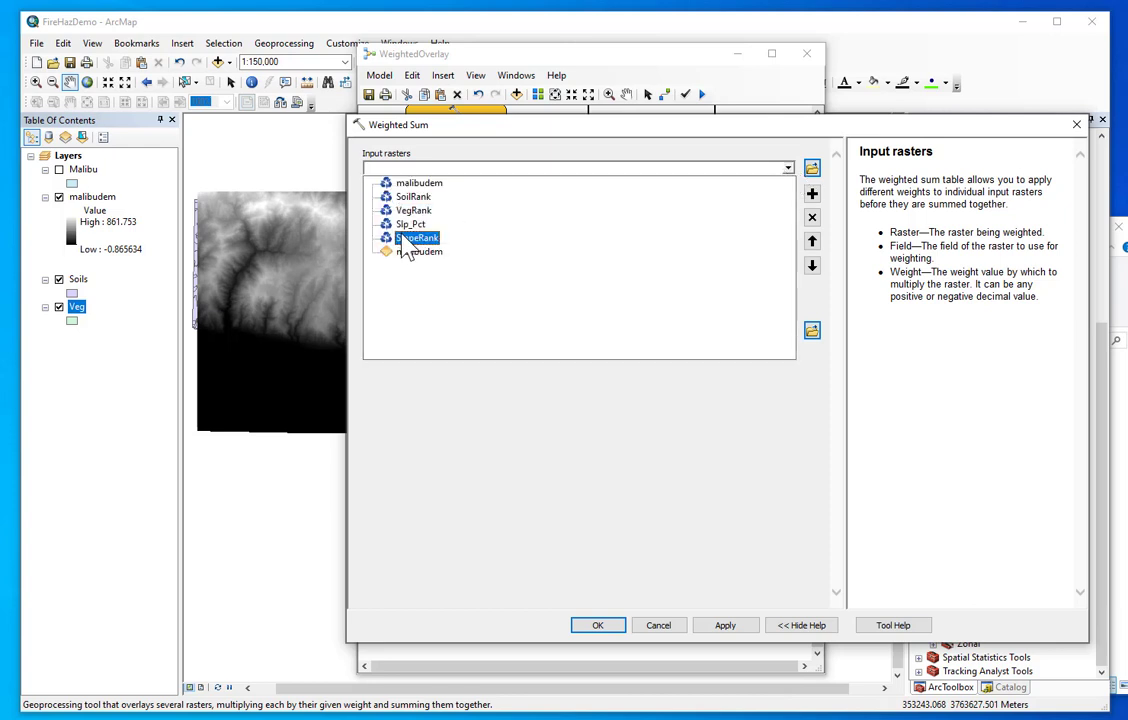
{"action": "left_click", "coordinate": [415, 238]}
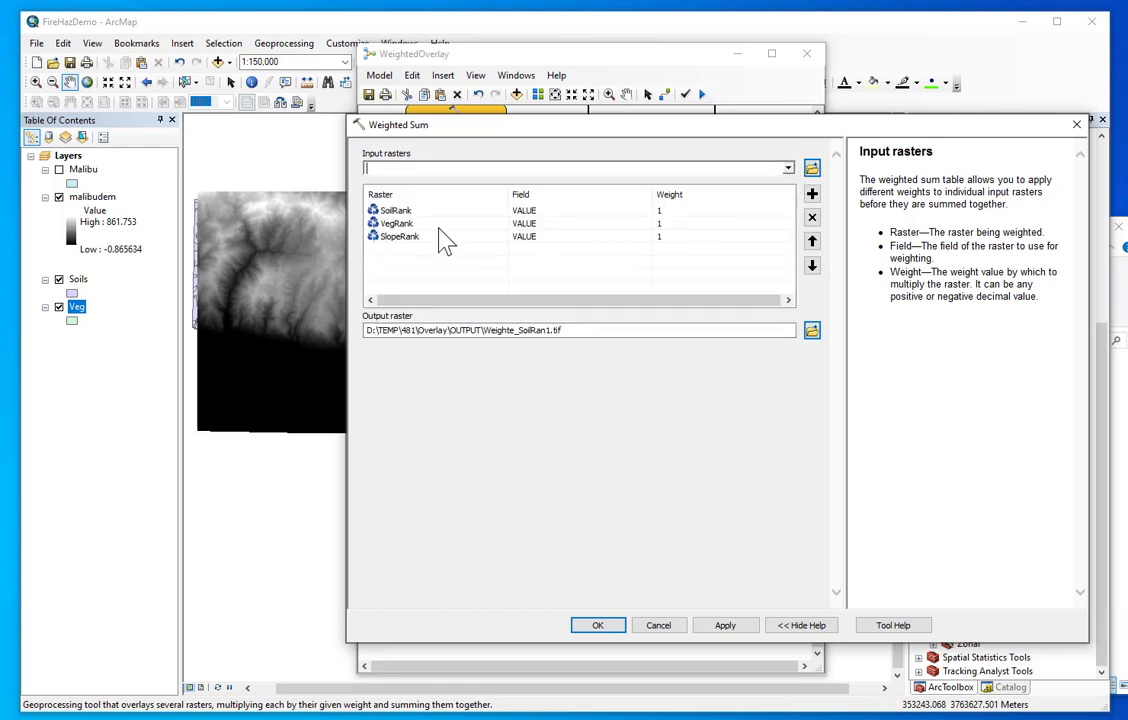
Step: Set the Weighted Sum weights to 2 for SlopeRank and 3 for VegRank
{"action": "left_click", "coordinate": [660, 237]}
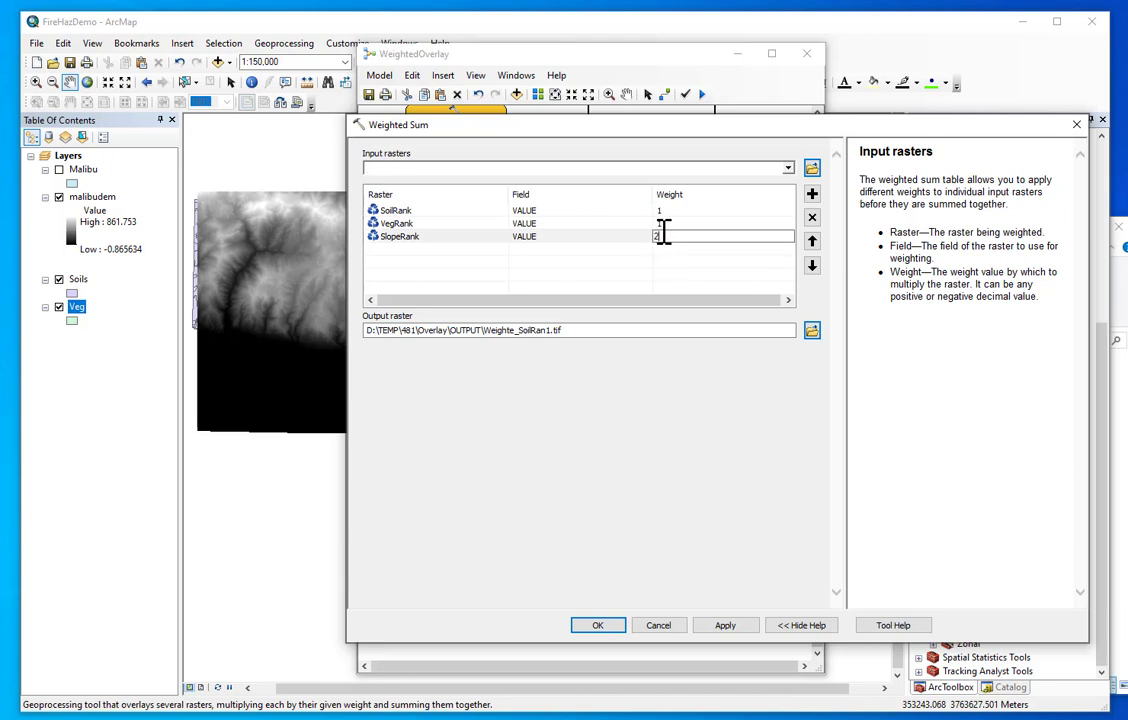
{"action": "type", "text": "2"}
{"action": "left_click", "coordinate": [660, 224]}
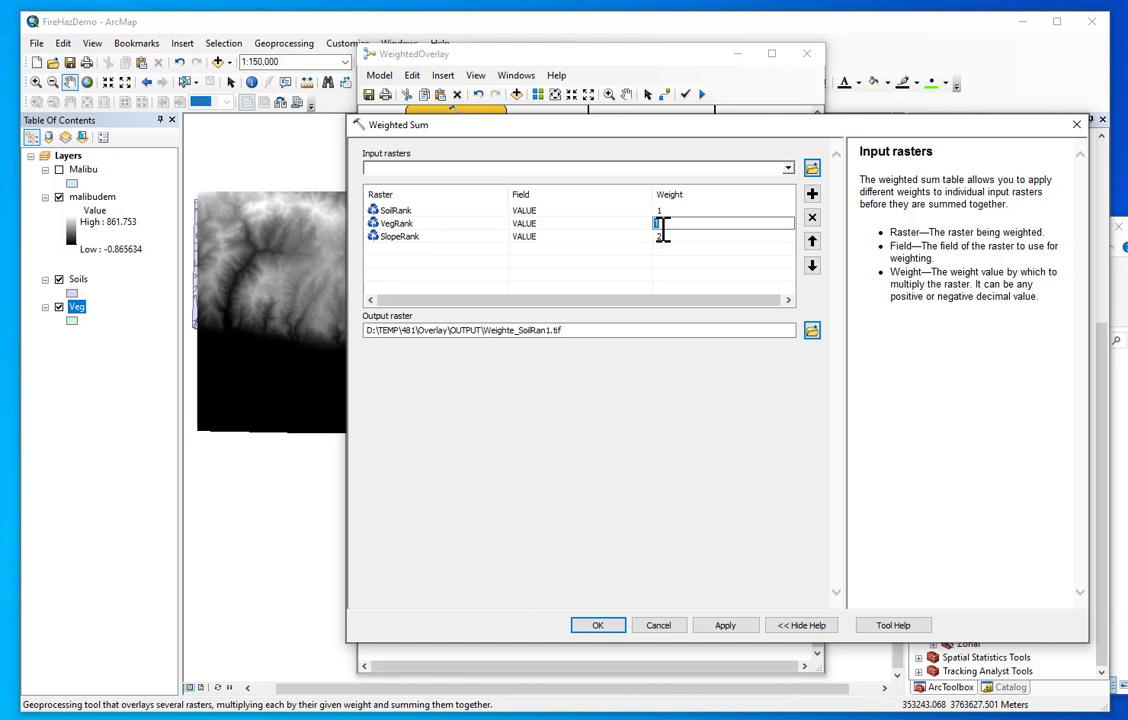
{"action": "type", "text": "3"}
{"action": "left_click", "coordinate": [669, 212]}
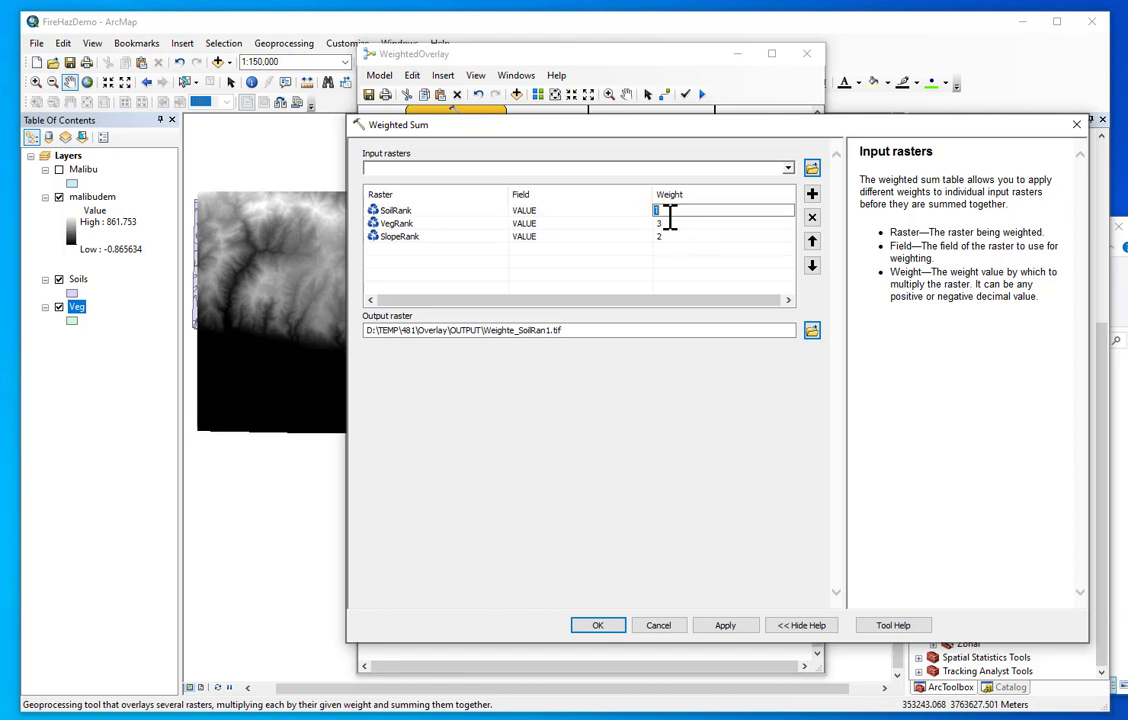
Step: Review the weights assigned to SoilRank, VegRank and SlopeRank in the Weighted Sum table
{"action": "left_click", "coordinate": [680, 237]}
{"action": "left_click", "coordinate": [665, 257]}
{"action": "left_click", "coordinate": [381, 226]}
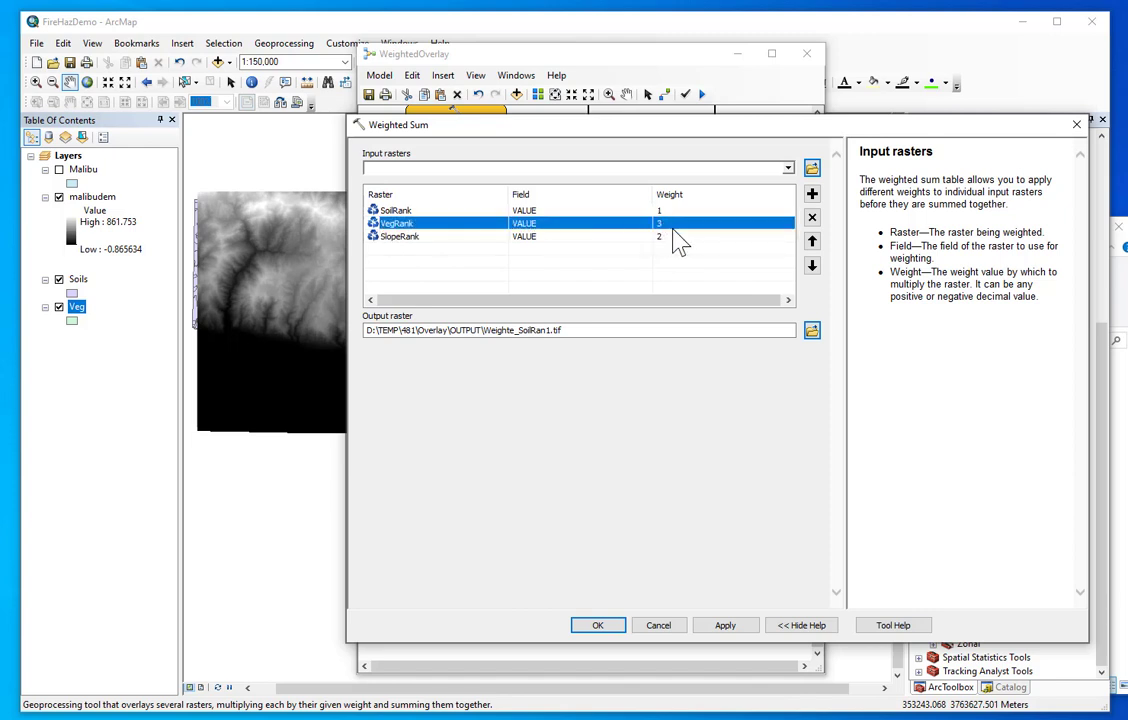
{"action": "left_click", "coordinate": [447, 240]}
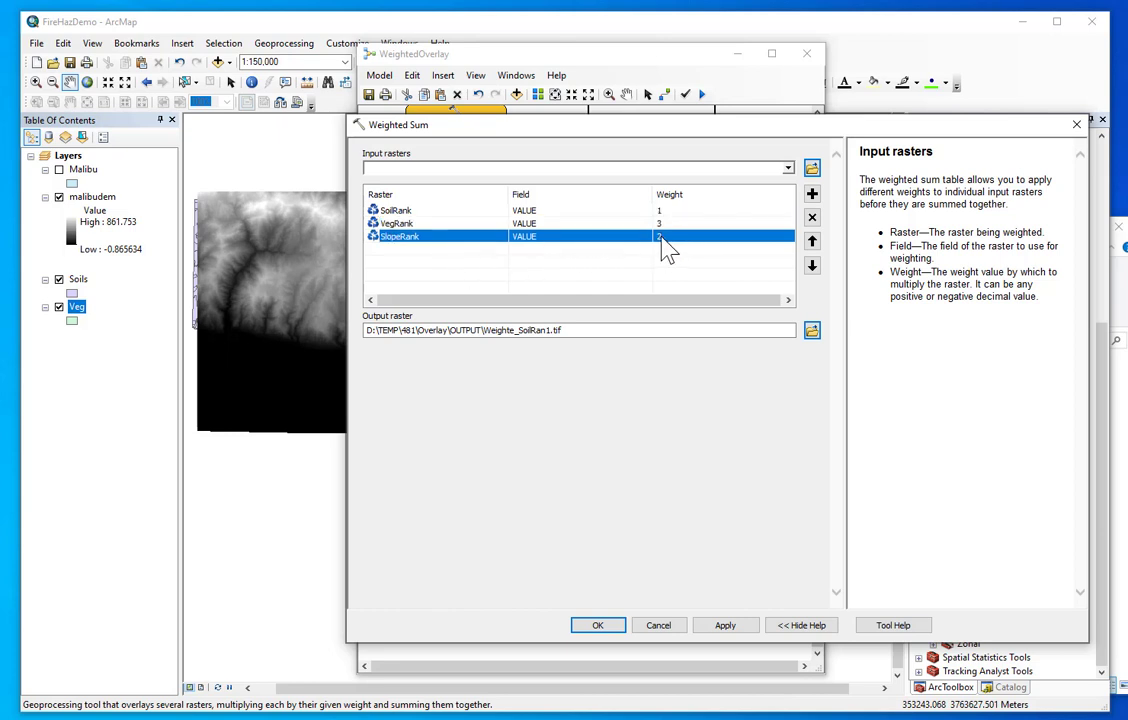
{"action": "left_click", "coordinate": [420, 211]}
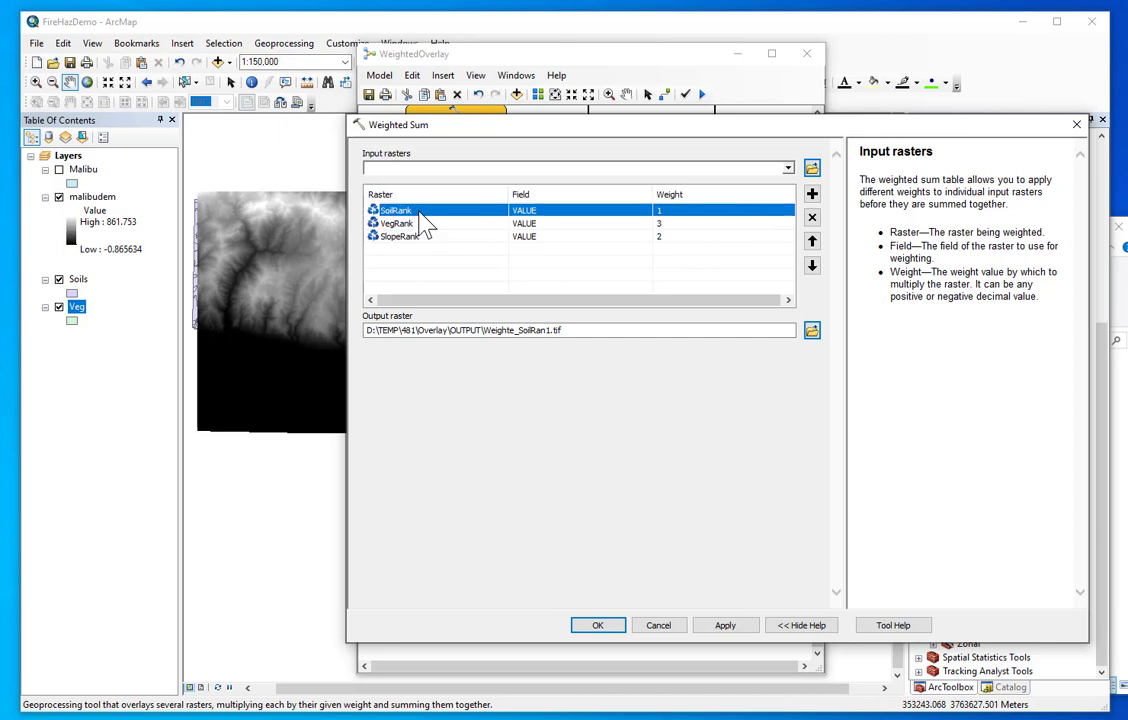
{"action": "left_click", "coordinate": [668, 224]}
{"action": "left_click", "coordinate": [668, 224]}
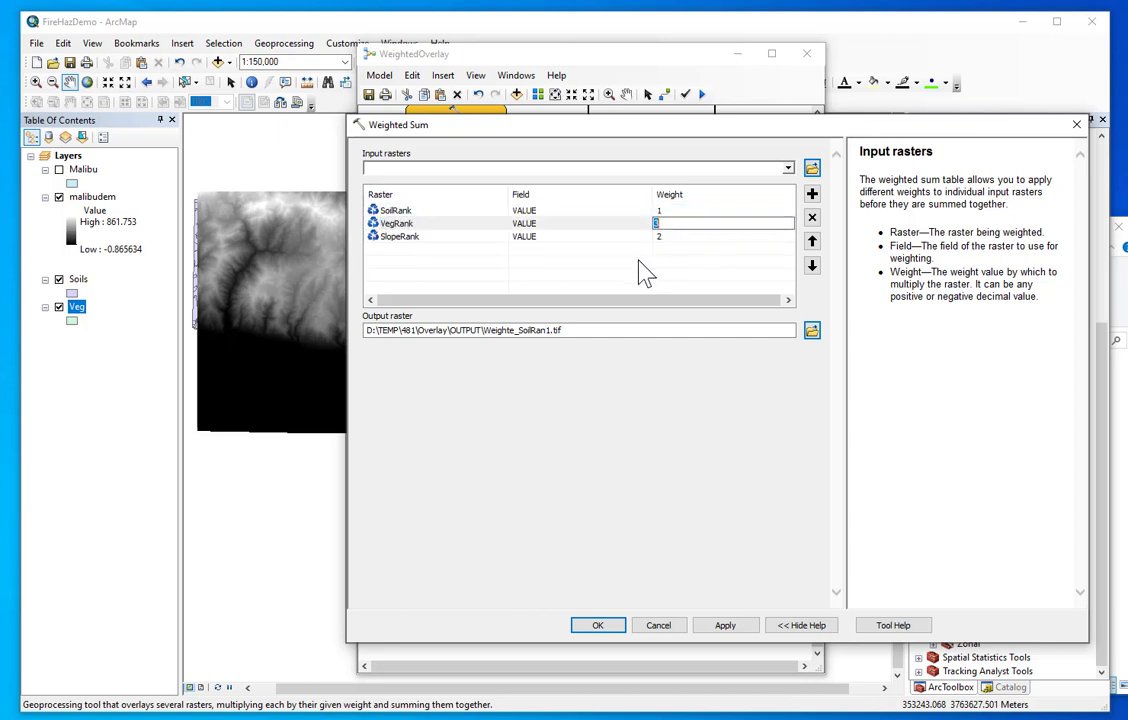
{"action": "left_click", "coordinate": [585, 280]}
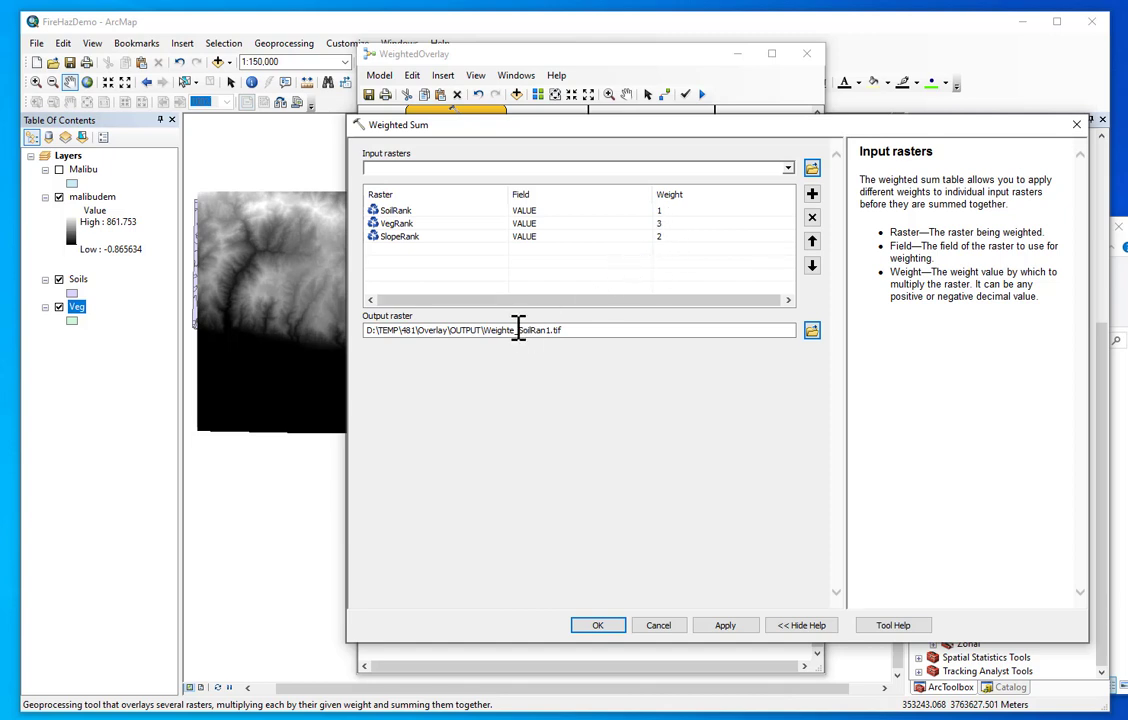
Step: Name the Weighted Sum output raster WSum, accept the settings and place the output directly below its tool
{"action": "left_click_drag", "start_coordinate": [579, 337], "coordinate": [323, 340]}
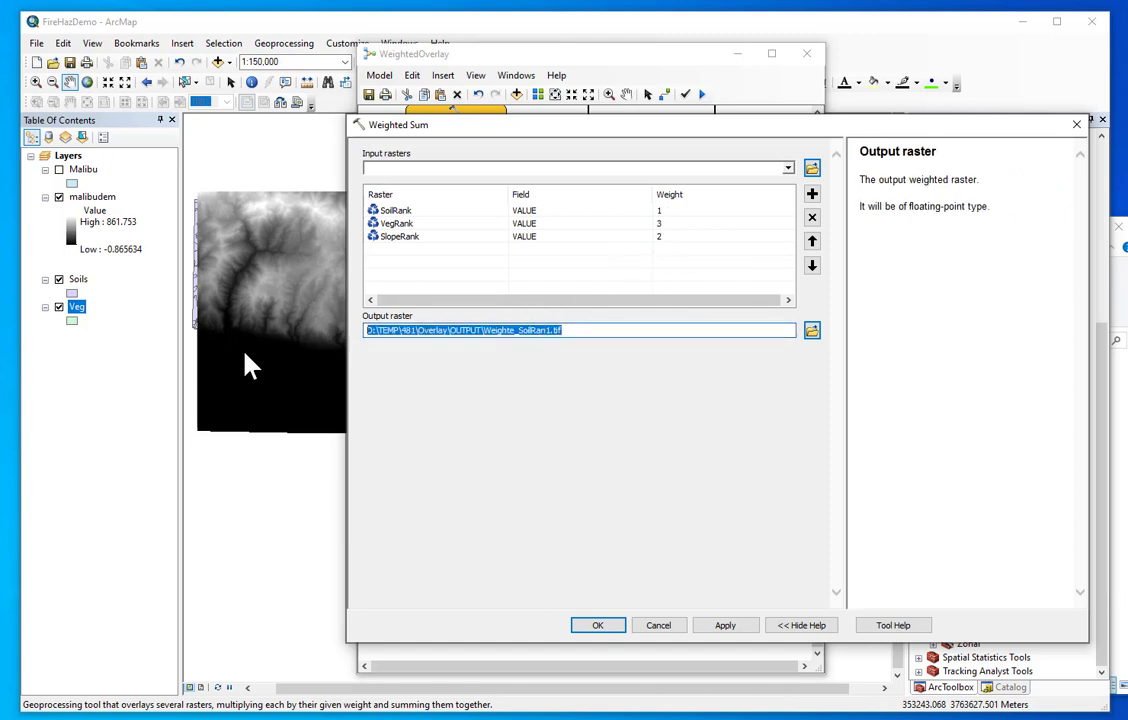
{"action": "type", "text": "WSum"}
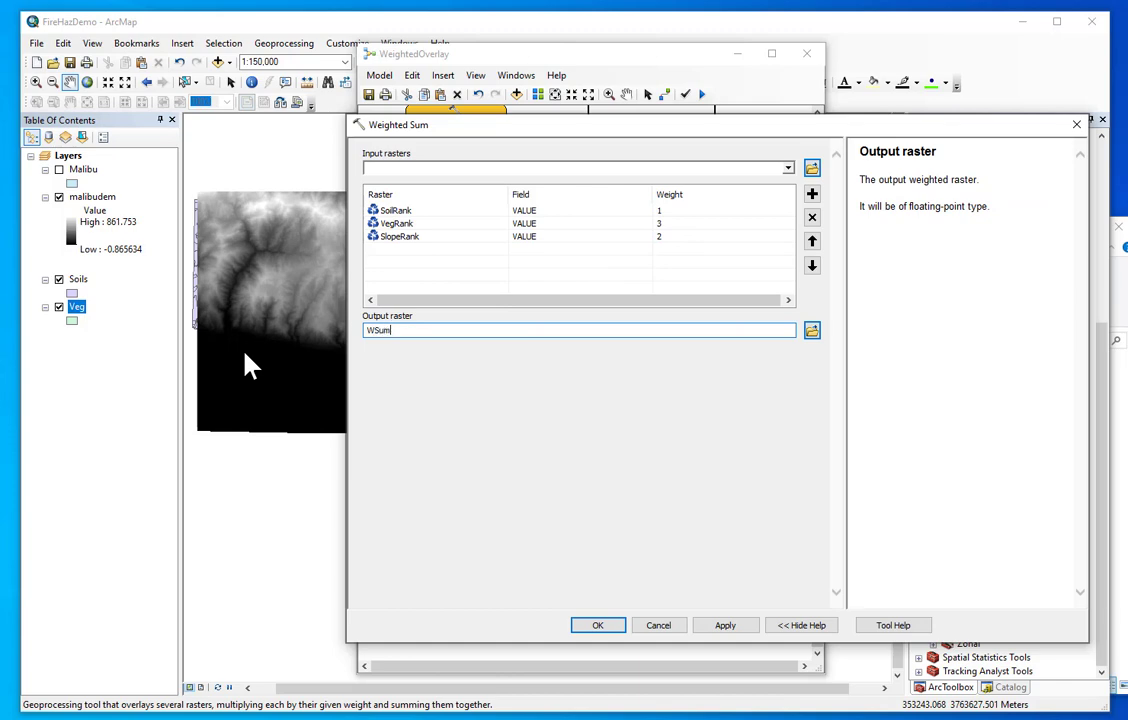
{"action": "left_click", "coordinate": [600, 626]}
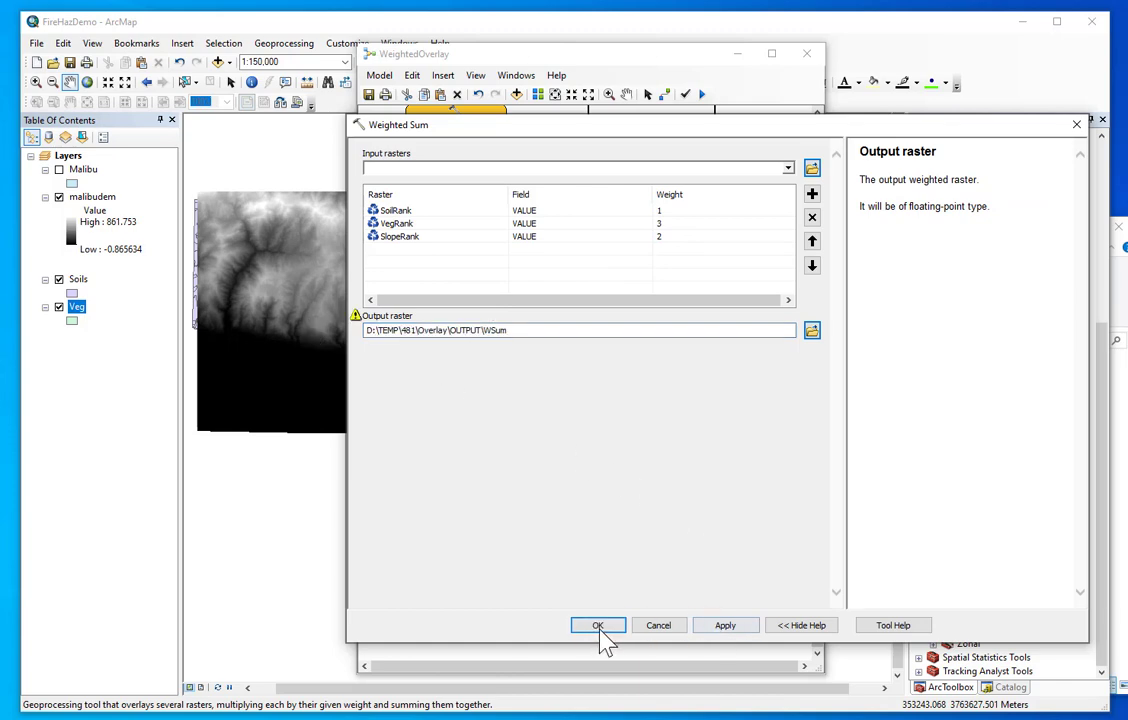
{"action": "left_click_drag", "start_coordinate": [606, 370], "coordinate": [496, 467]}
Step: Add the Weighted Overlay tool from the Spatial Analyst Overlay toolset beside Weighted Sum, with its output raster placed below it
{"action": "left_click", "coordinate": [995, 548]}
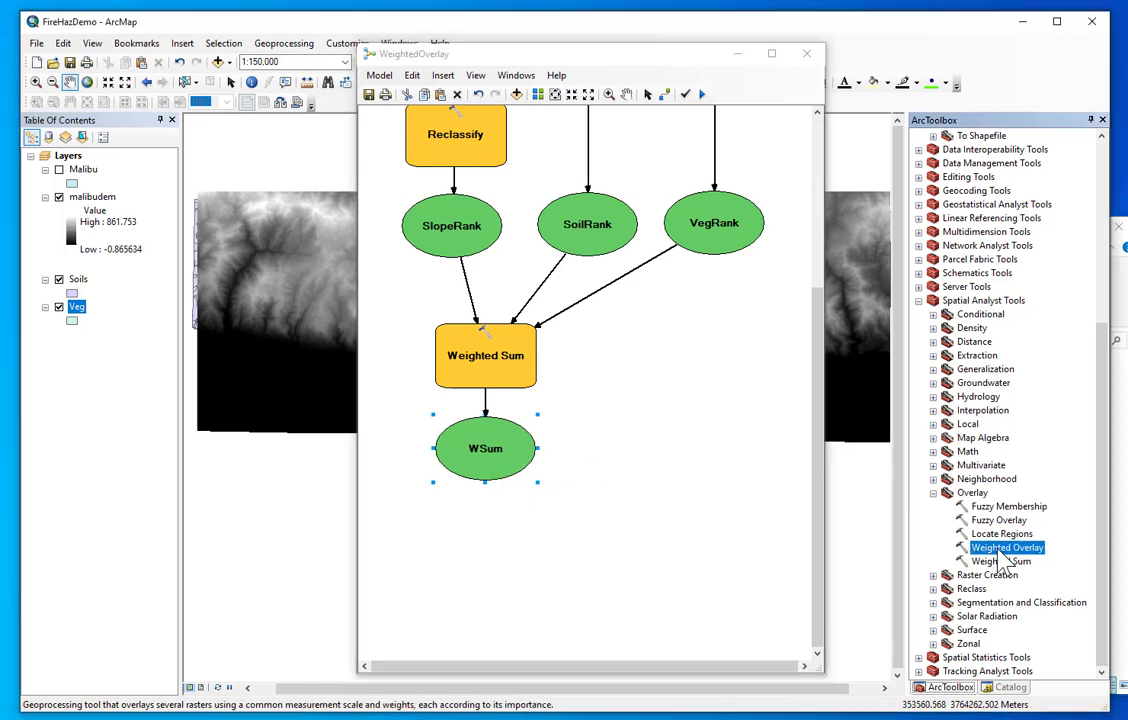
{"action": "left_click", "coordinate": [549, 554]}
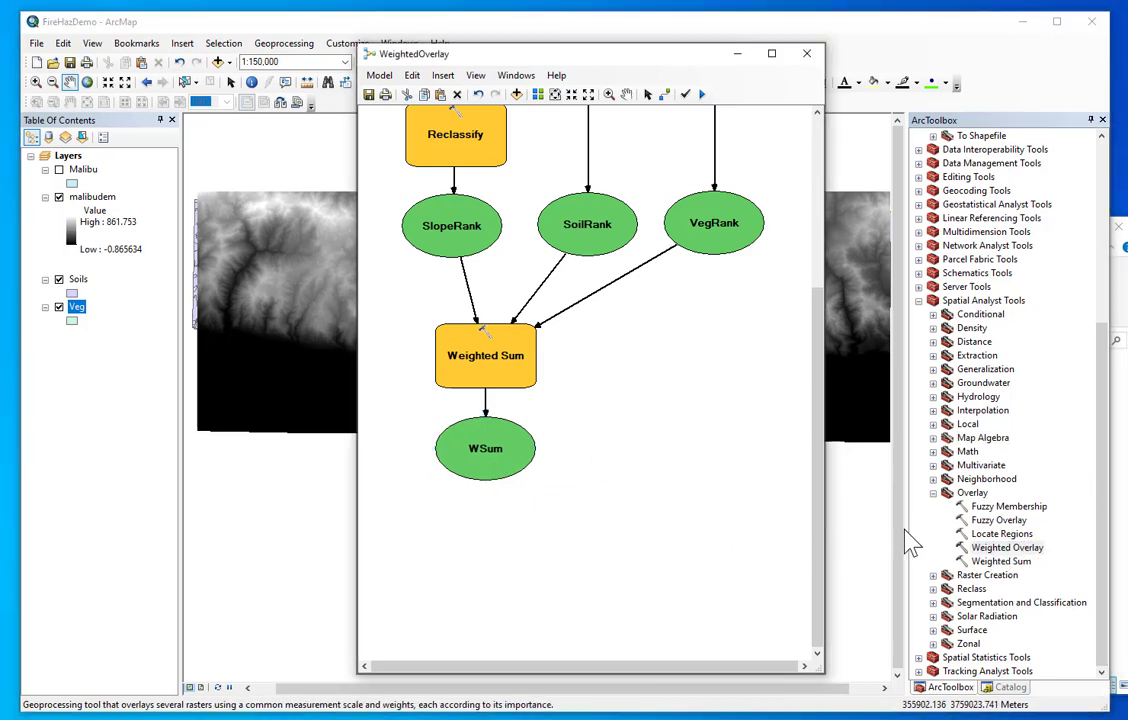
{"action": "left_click", "coordinate": [996, 552]}
{"action": "left_click_drag", "start_coordinate": [997, 553], "coordinate": [658, 352]}
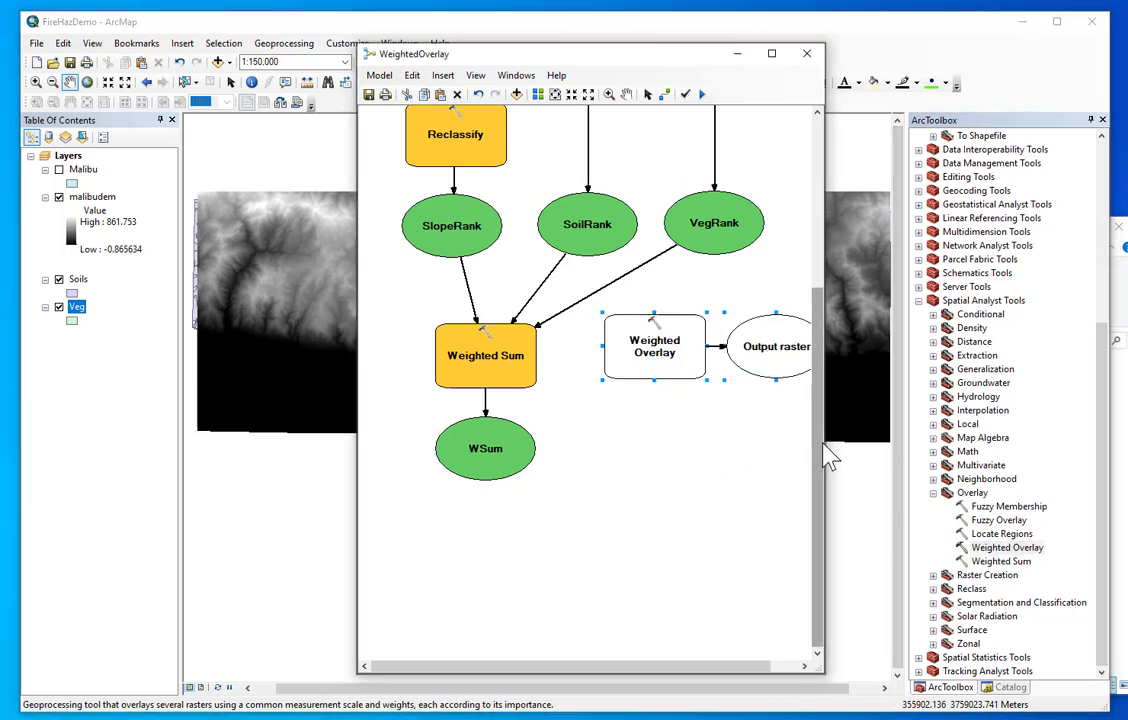
{"action": "left_click_drag", "start_coordinate": [827, 442], "coordinate": [874, 446]}
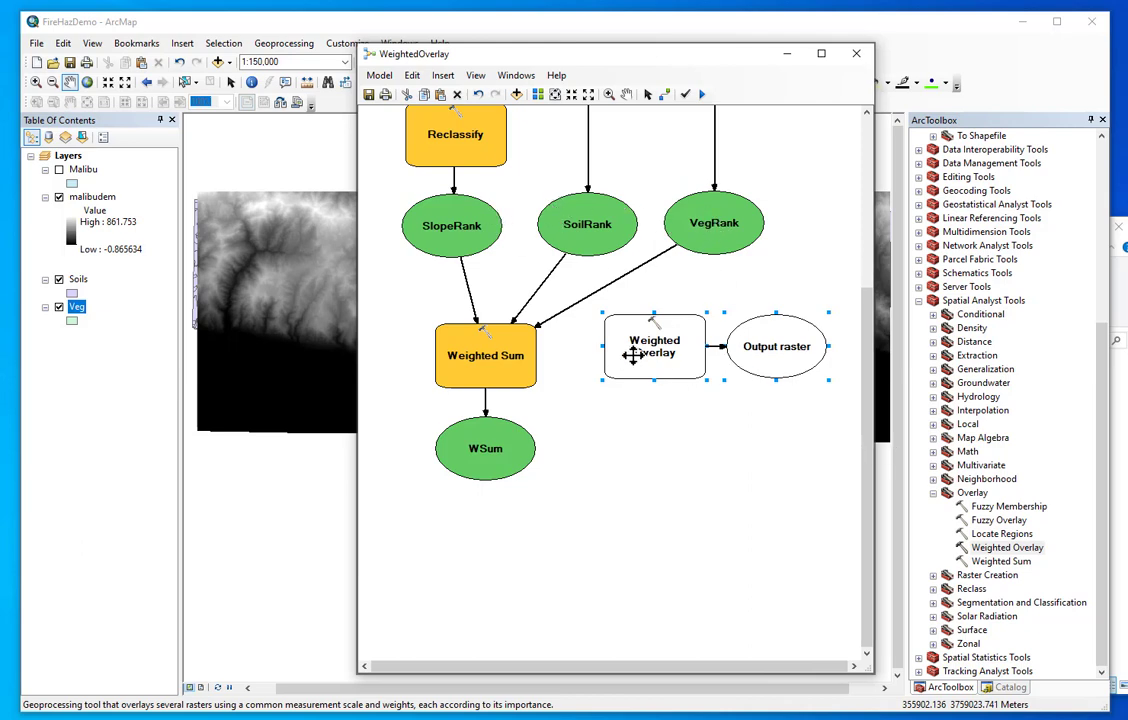
{"action": "left_click", "coordinate": [638, 398]}
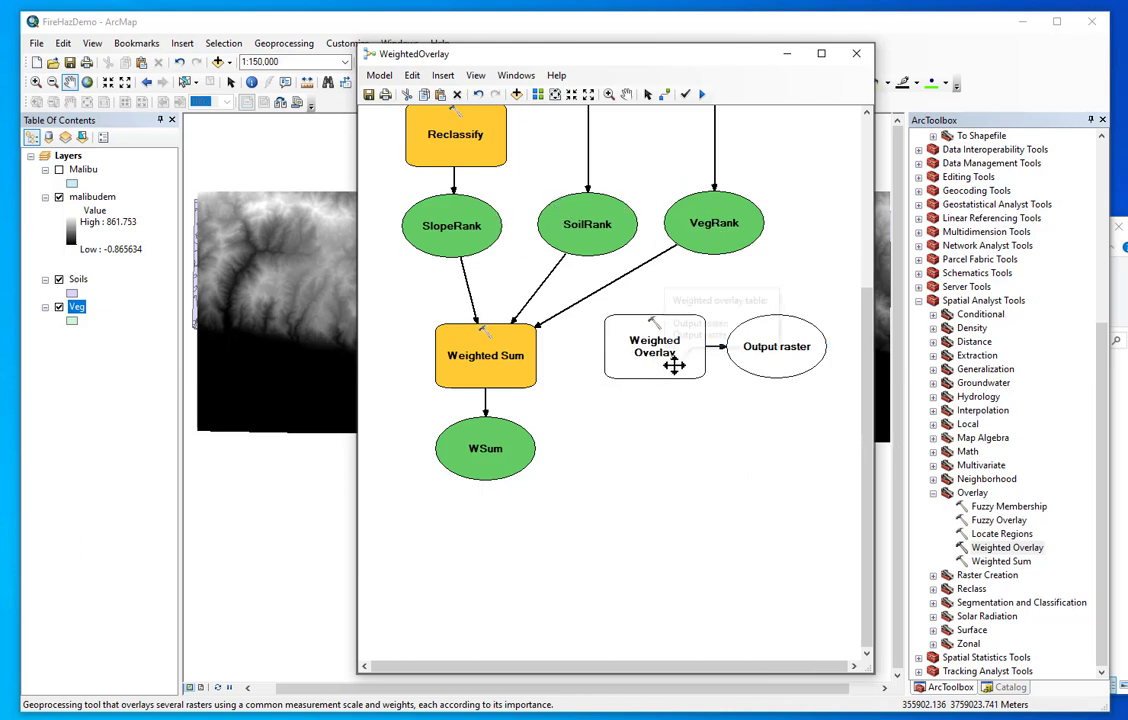
{"action": "left_click_drag", "start_coordinate": [770, 360], "coordinate": [650, 455]}
{"action": "left_click_drag", "start_coordinate": [670, 377], "coordinate": [672, 371]}
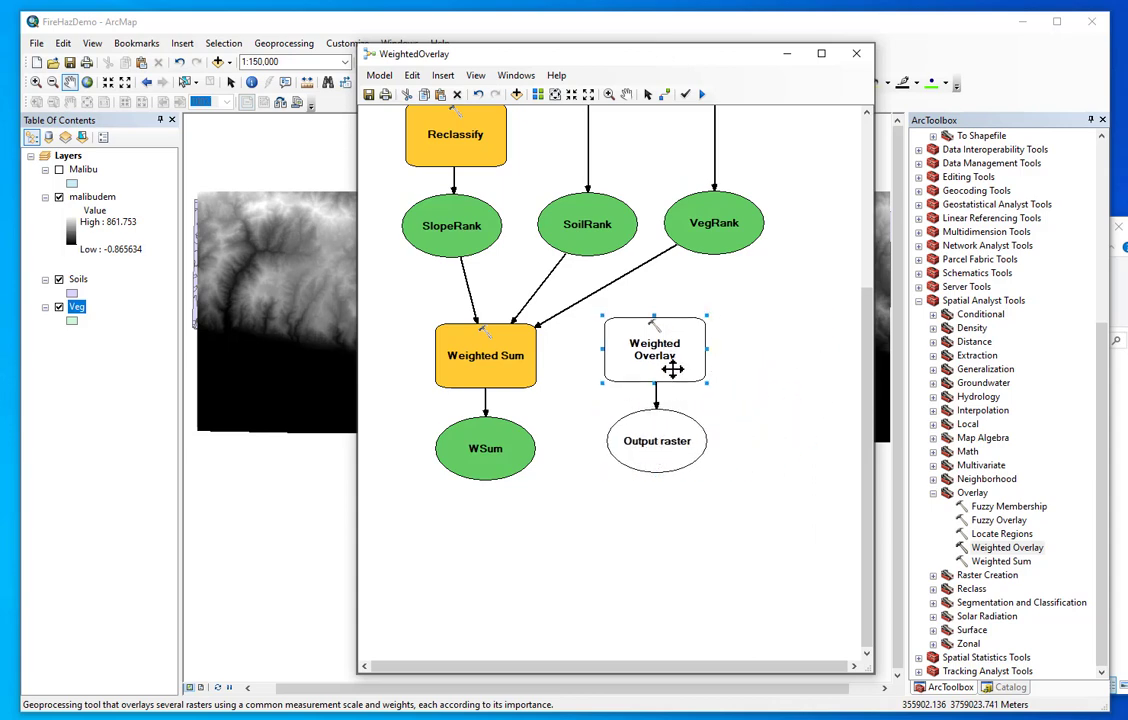
Step: Open the Weighted Overlay tool's settings and set the evaluation scale to 1 to 5 by 1
{"action": "double_click", "coordinate": [672, 369]}
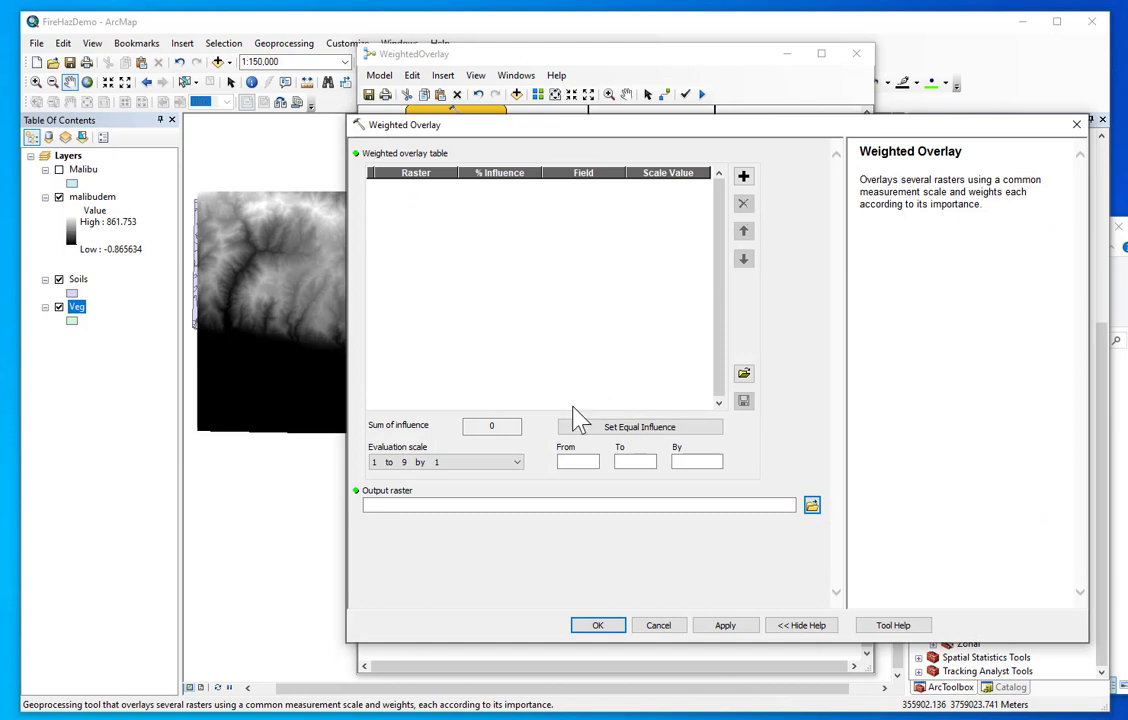
{"action": "left_click", "coordinate": [446, 465]}
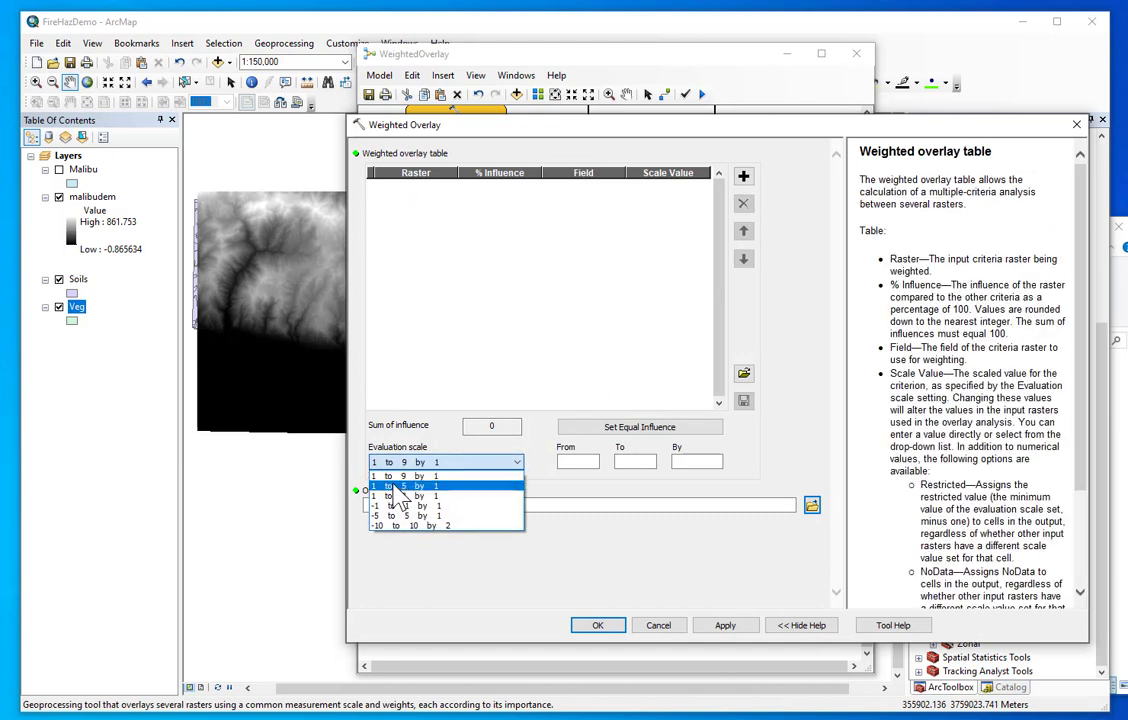
{"action": "left_click", "coordinate": [430, 486]}
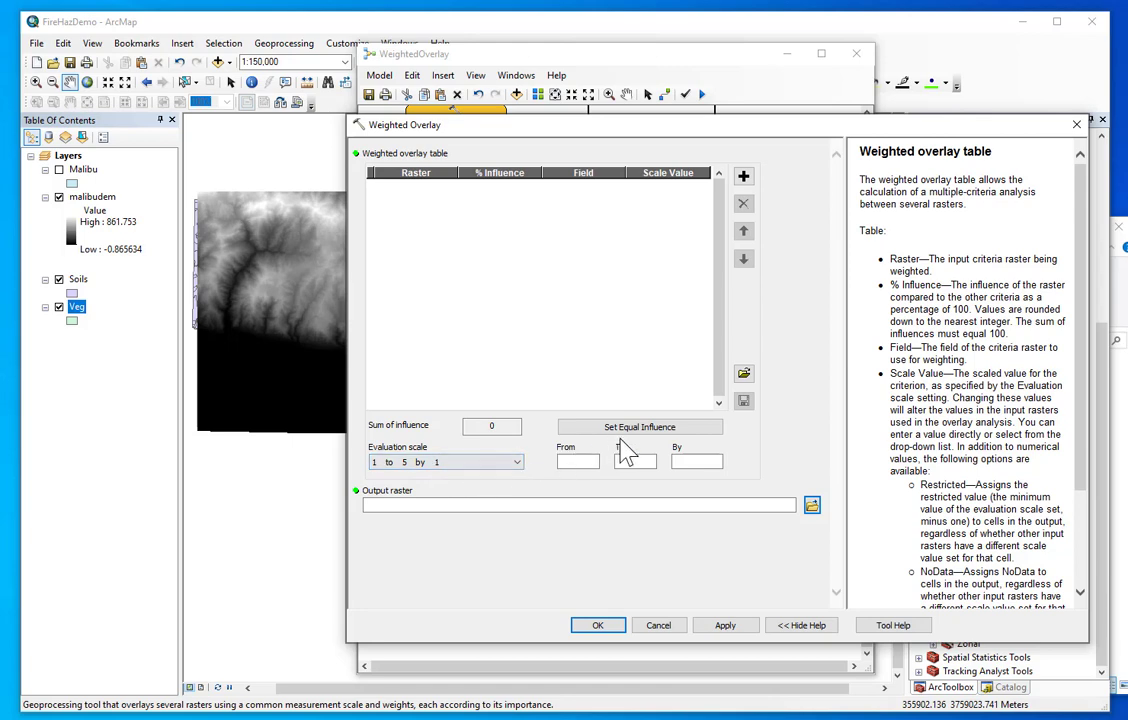
Step: Add SoilRank, VegRank and SlopeRank to the weighted overlay table, using VALUE as the input field
{"action": "left_click", "coordinate": [745, 178]}
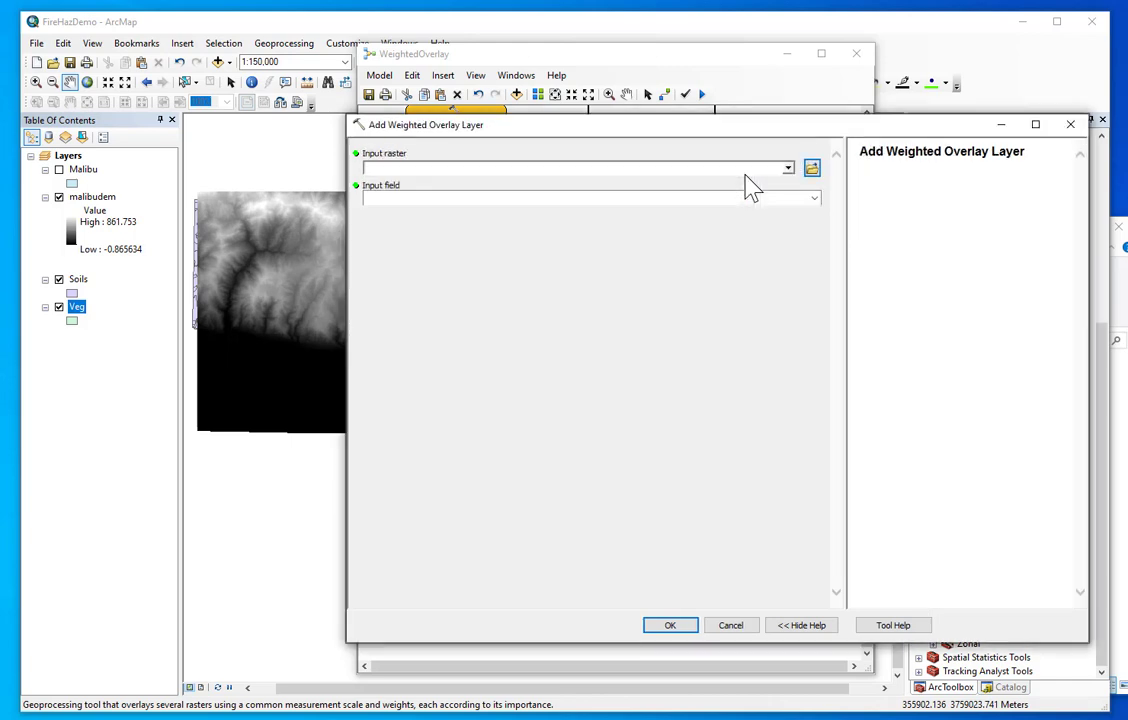
{"action": "left_click", "coordinate": [788, 170]}
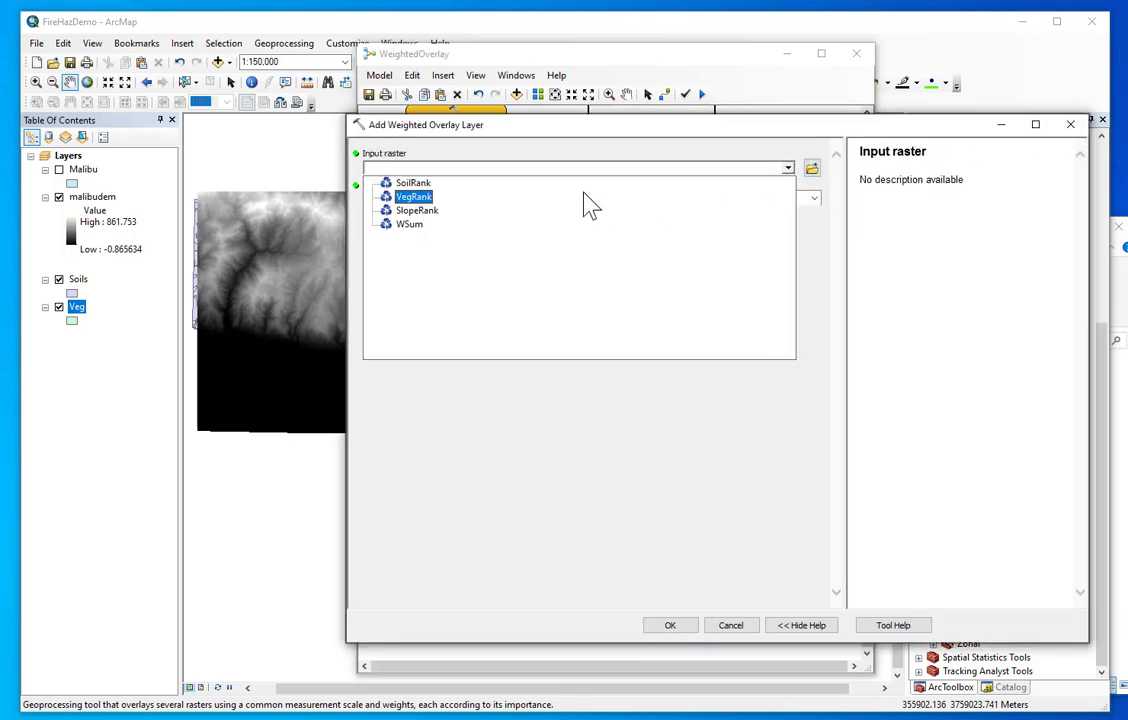
{"action": "left_click", "coordinate": [418, 183]}
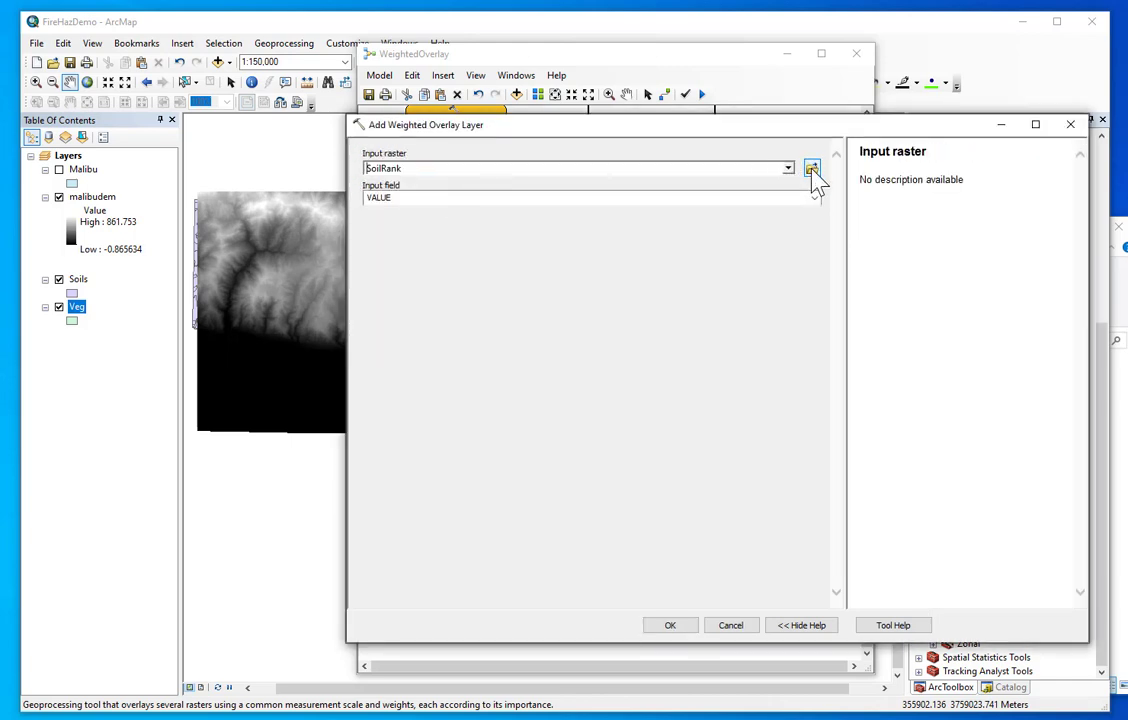
{"action": "left_click", "coordinate": [674, 625]}
{"action": "left_click", "coordinate": [745, 178]}
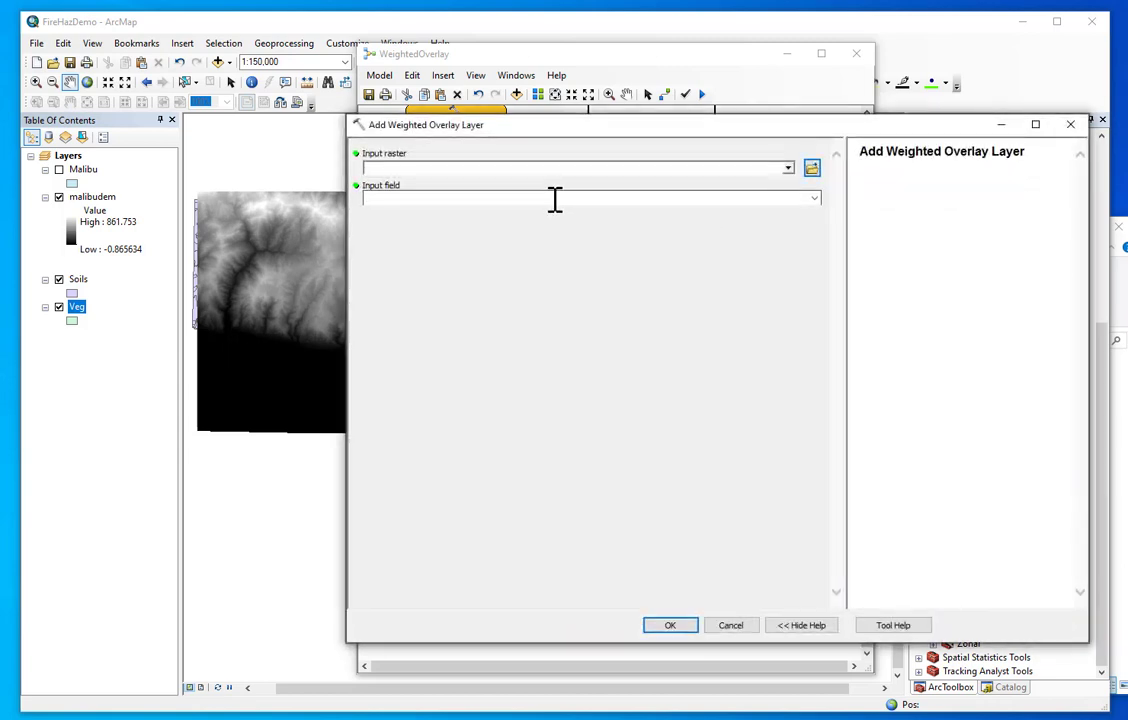
{"action": "left_click", "coordinate": [788, 169]}
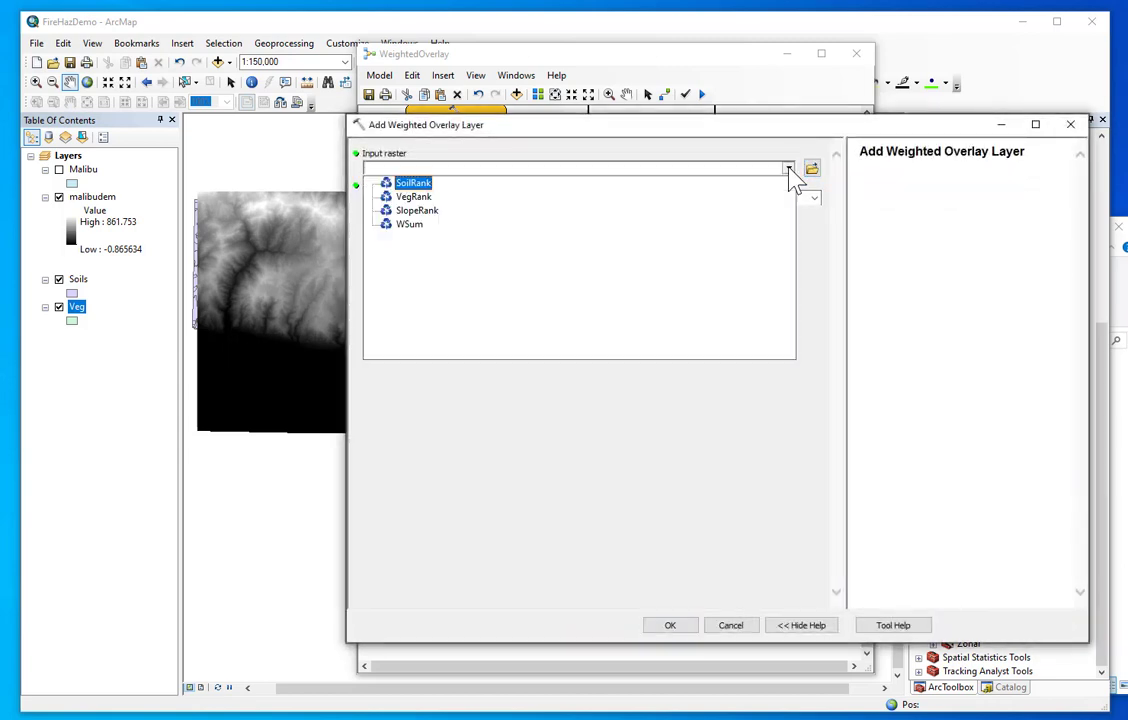
{"action": "left_click", "coordinate": [414, 197]}
{"action": "left_click", "coordinate": [671, 627]}
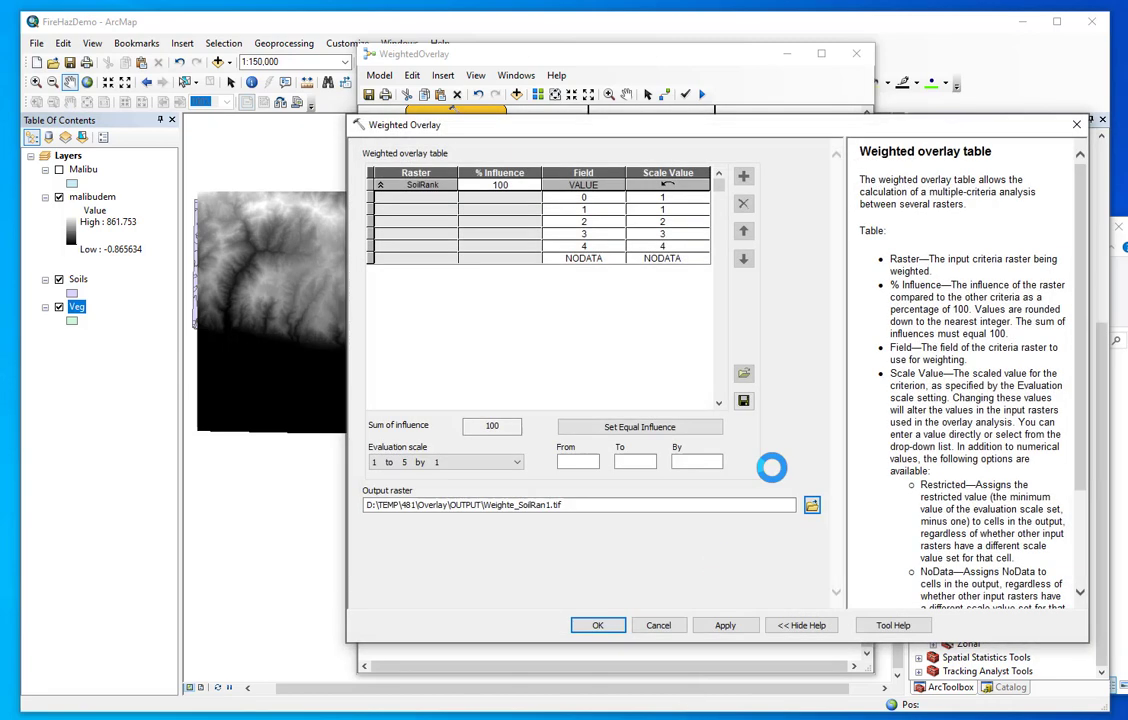
{"action": "left_click", "coordinate": [744, 177]}
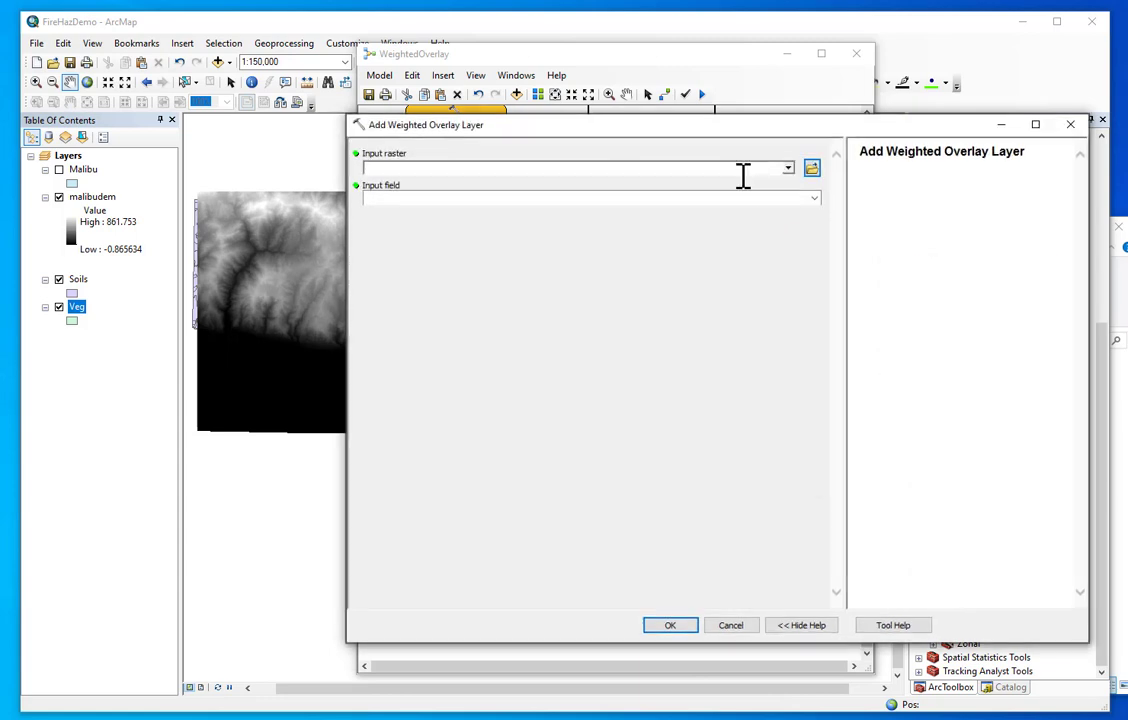
{"action": "left_click", "coordinate": [789, 169]}
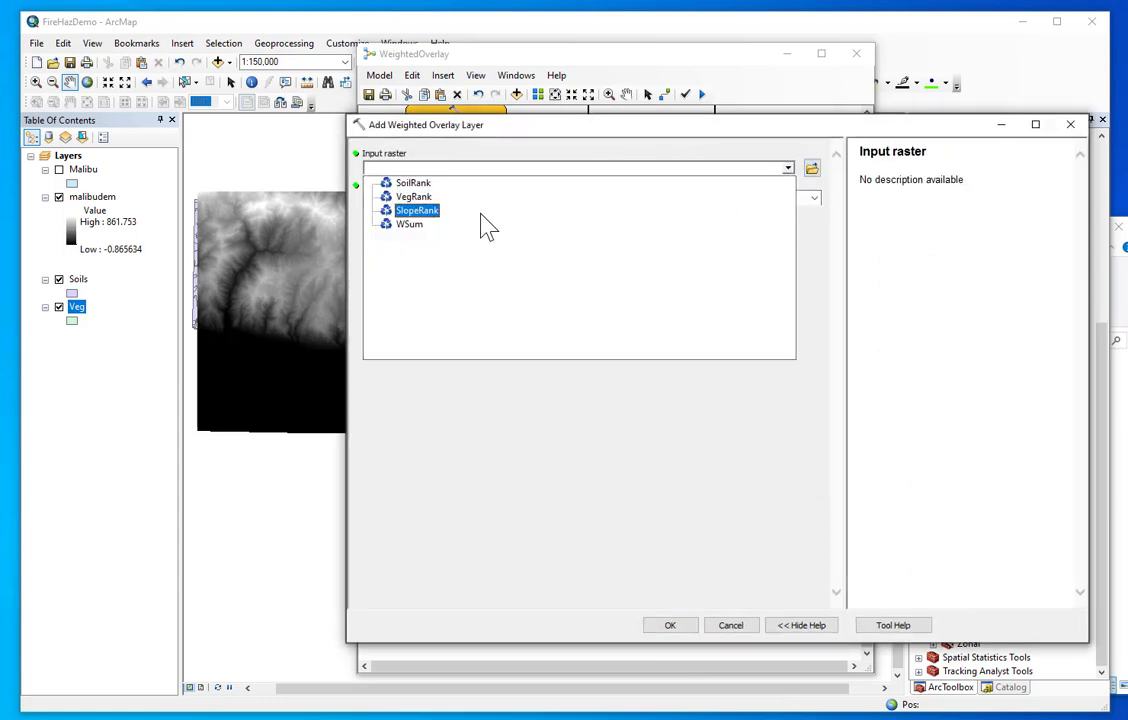
{"action": "left_click", "coordinate": [428, 215]}
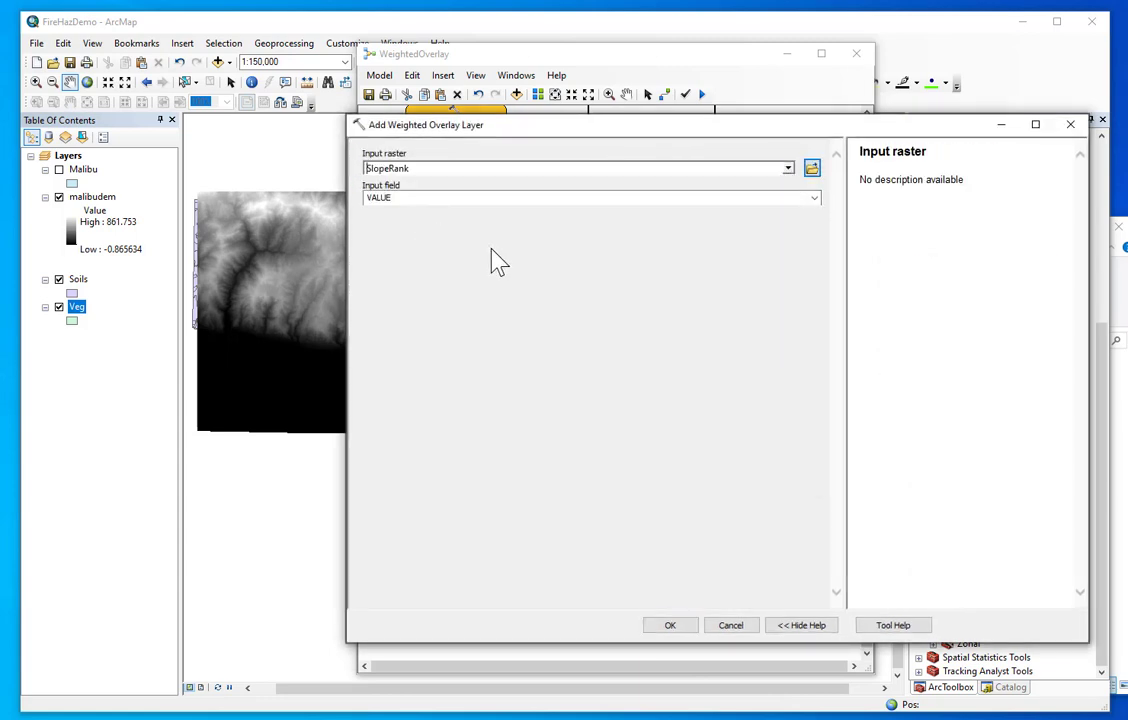
{"action": "left_click", "coordinate": [670, 625]}
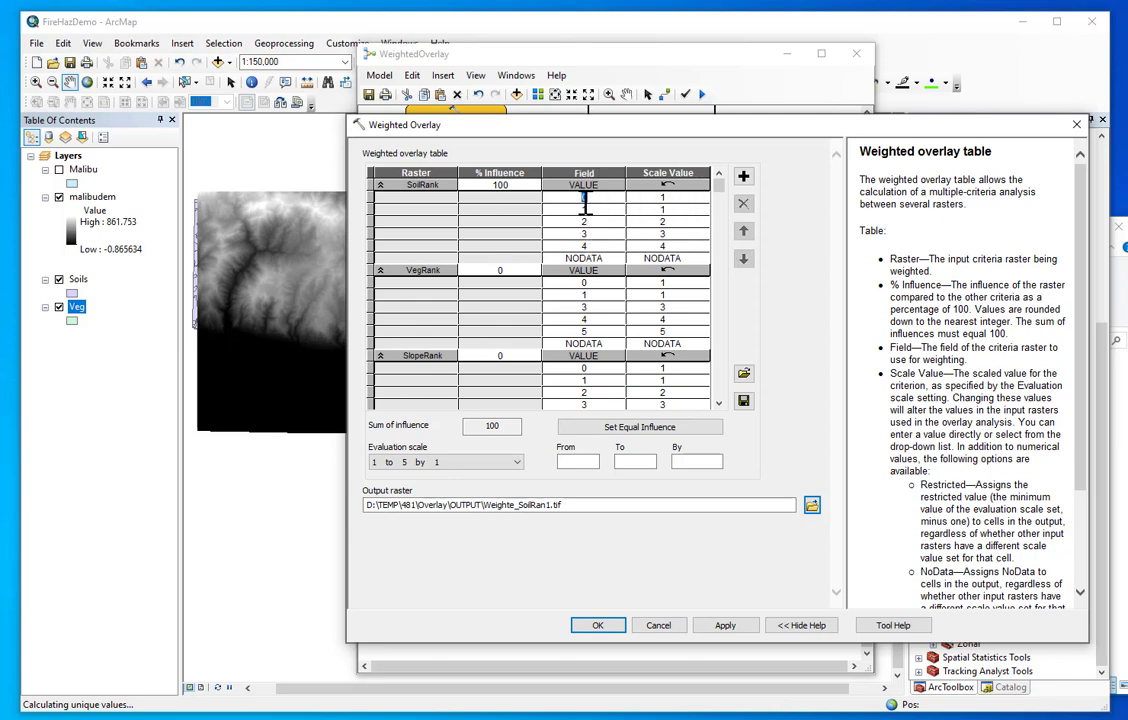
Step: Set the SoilRank field values in the weighted overlay table to 1, 2, 3, 4 and 5
{"action": "type", "text": "1"}
{"action": "type", "text": "2"}
{"action": "key", "text": "Return"}
{"action": "type", "text": "3"}
{"action": "key", "text": "Return"}
{"action": "type", "text": "5"}
Step: Set the SoilRank scale values for fields 2, 3, 4 and 5 to 2, 3, 4 and 5 respectively
{"action": "left_click", "coordinate": [668, 210]}
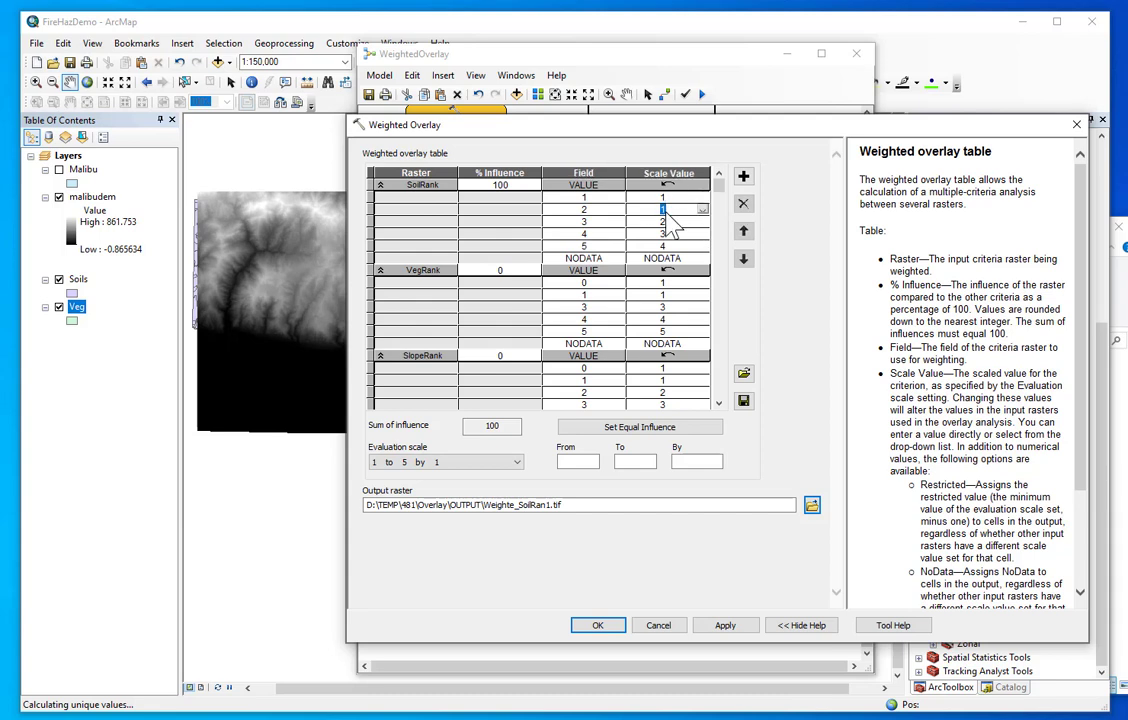
{"action": "left_click", "coordinate": [703, 210]}
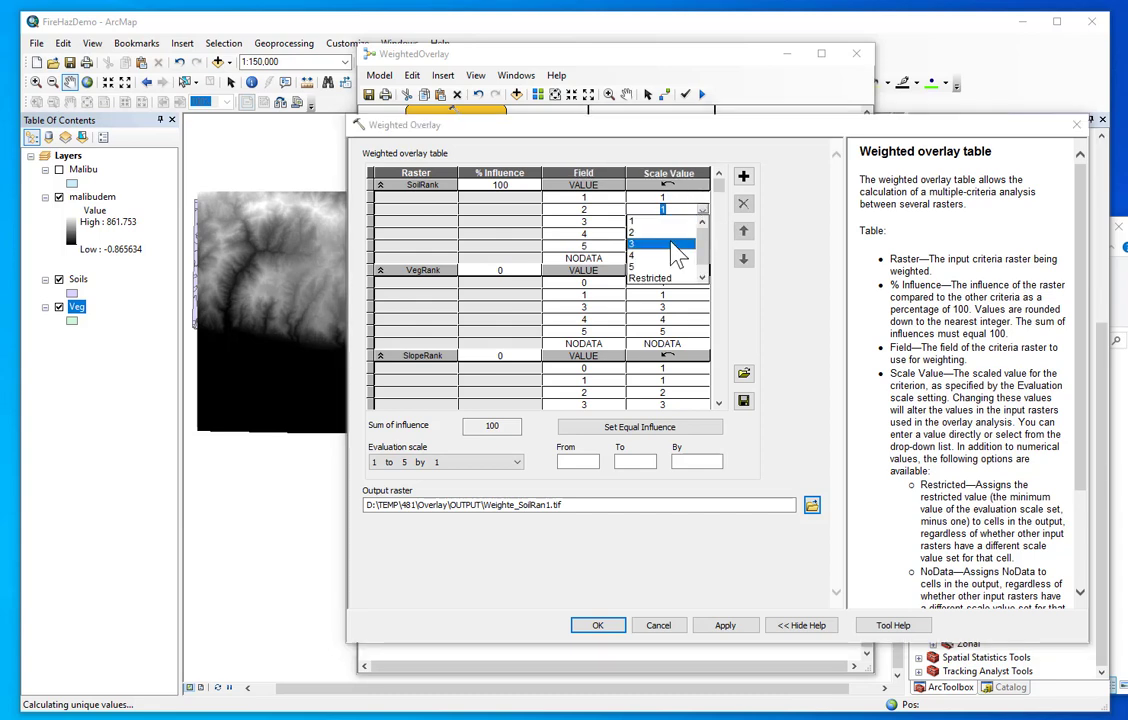
{"action": "left_click", "coordinate": [668, 232]}
{"action": "left_click", "coordinate": [680, 222]}
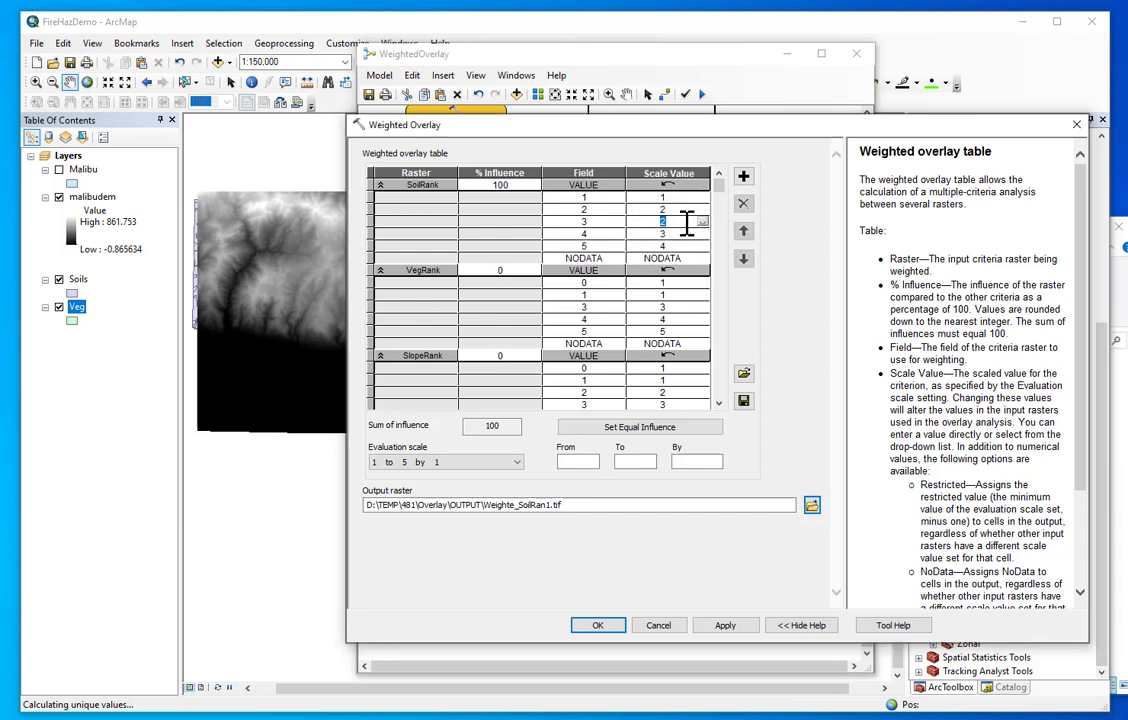
{"action": "left_click", "coordinate": [704, 223]}
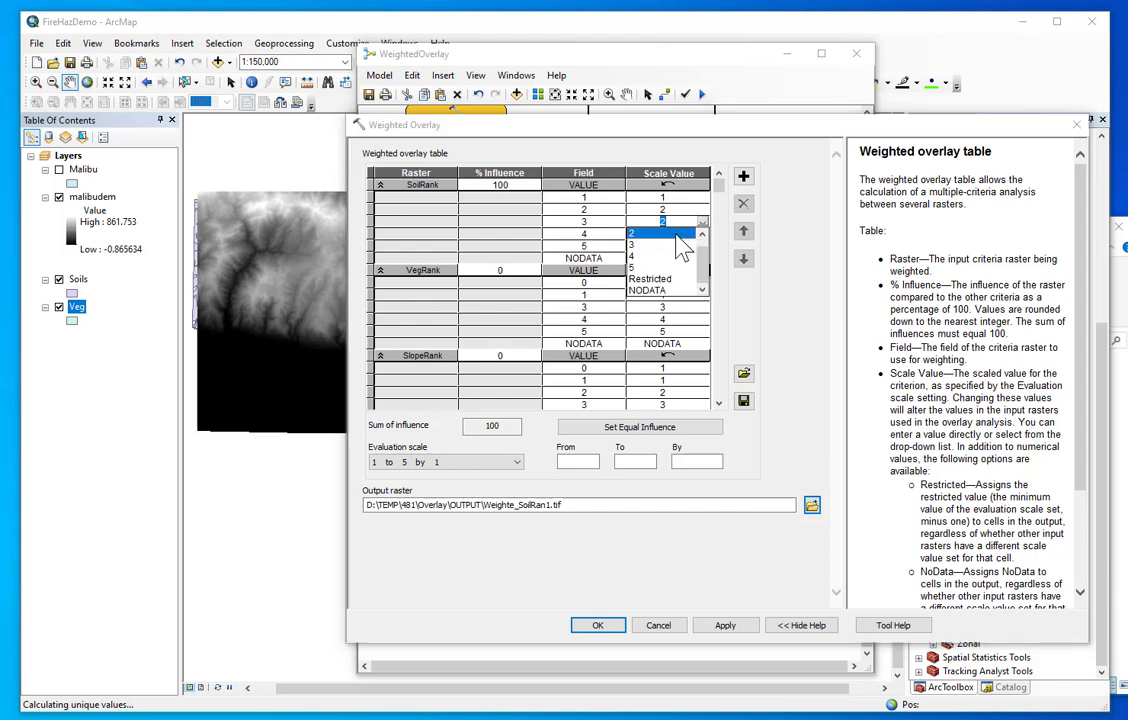
{"action": "left_click", "coordinate": [645, 257]}
{"action": "left_click", "coordinate": [703, 234]}
{"action": "left_click", "coordinate": [703, 234]}
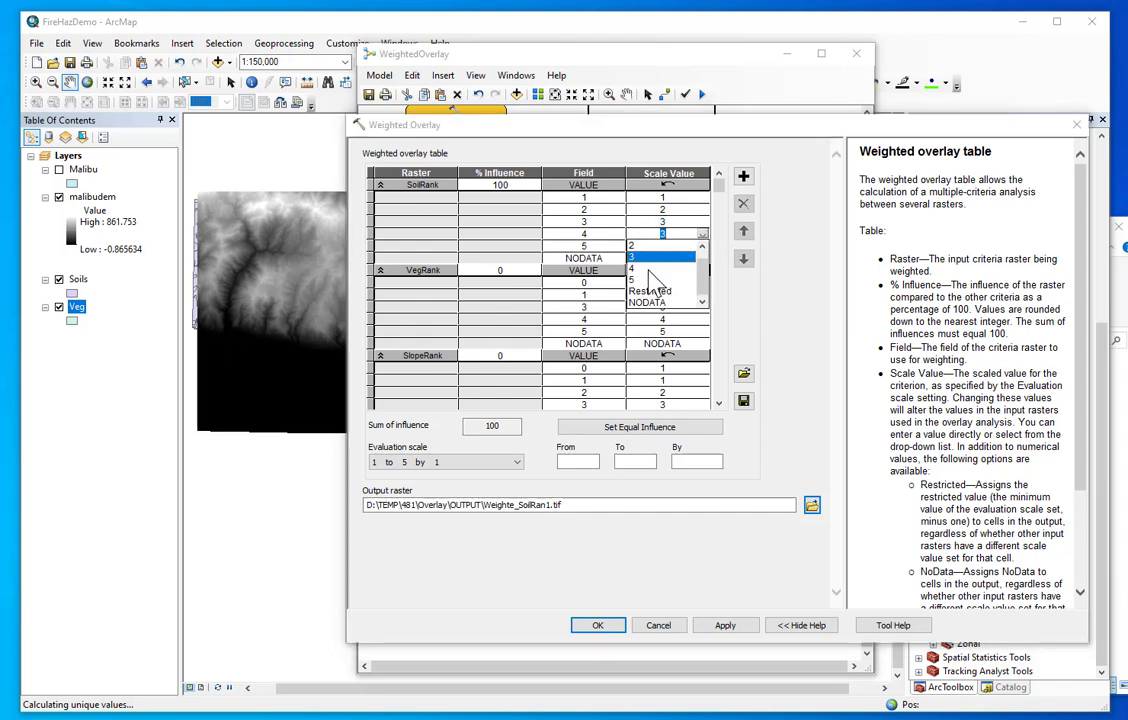
{"action": "left_click", "coordinate": [632, 269]}
{"action": "left_click", "coordinate": [668, 246]}
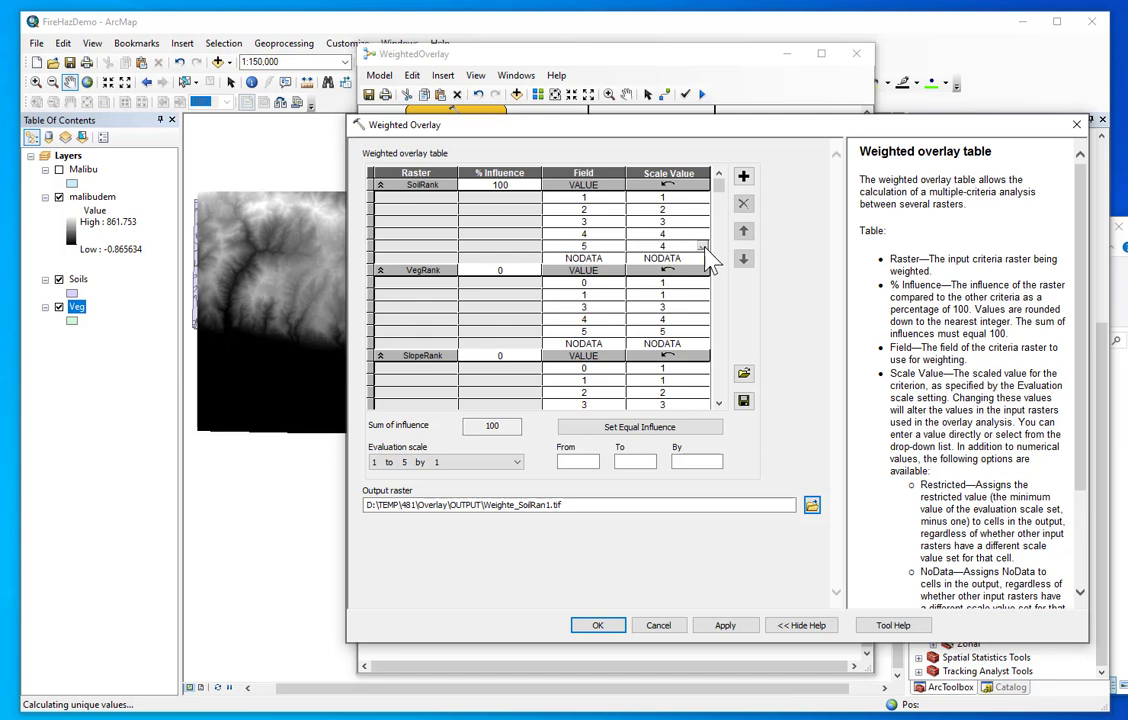
{"action": "left_click", "coordinate": [703, 246]}
{"action": "left_click", "coordinate": [650, 292]}
Step: Set the first two VegRank field values to 1 and 2, and give field value 2 a scale value of 2
{"action": "left_click", "coordinate": [570, 283]}
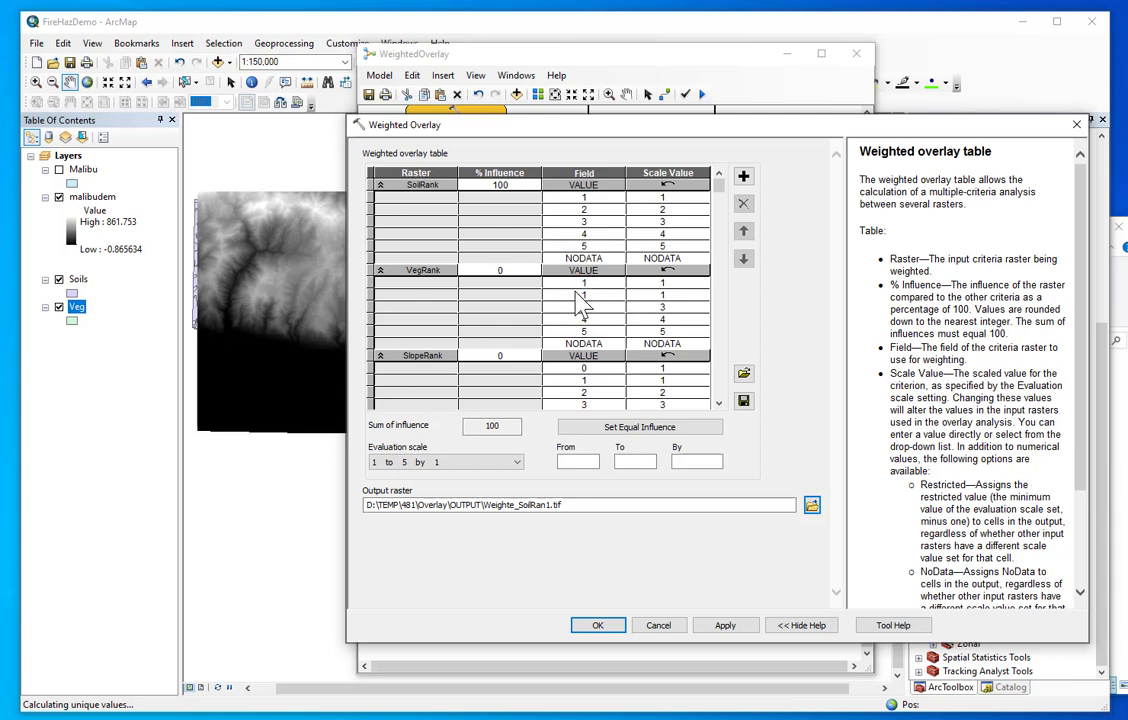
{"action": "left_click", "coordinate": [590, 295]}
{"action": "left_click", "coordinate": [672, 285]}
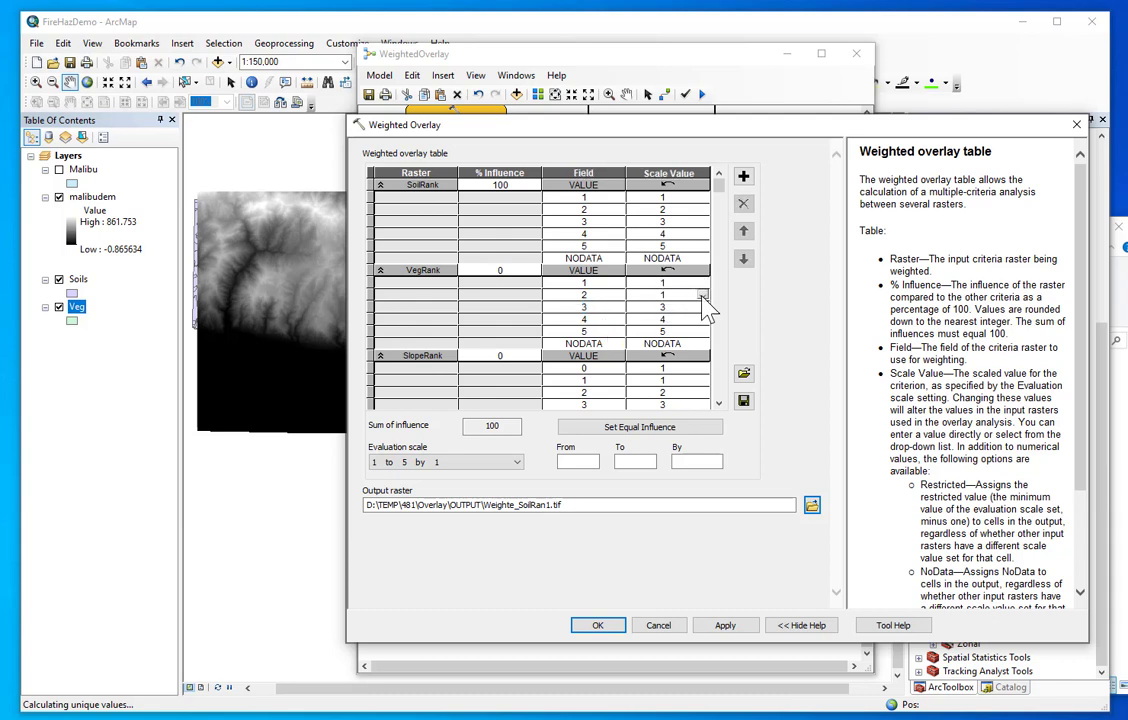
{"action": "left_click", "coordinate": [702, 295]}
{"action": "left_click", "coordinate": [645, 318]}
Step: Set the scale value of SlopeRank field value 0 to Restricted in the weighted overlay table
{"action": "left_click", "coordinate": [718, 404]}
{"action": "left_click", "coordinate": [718, 404]}
{"action": "left_click", "coordinate": [718, 404]}
{"action": "left_click", "coordinate": [718, 404]}
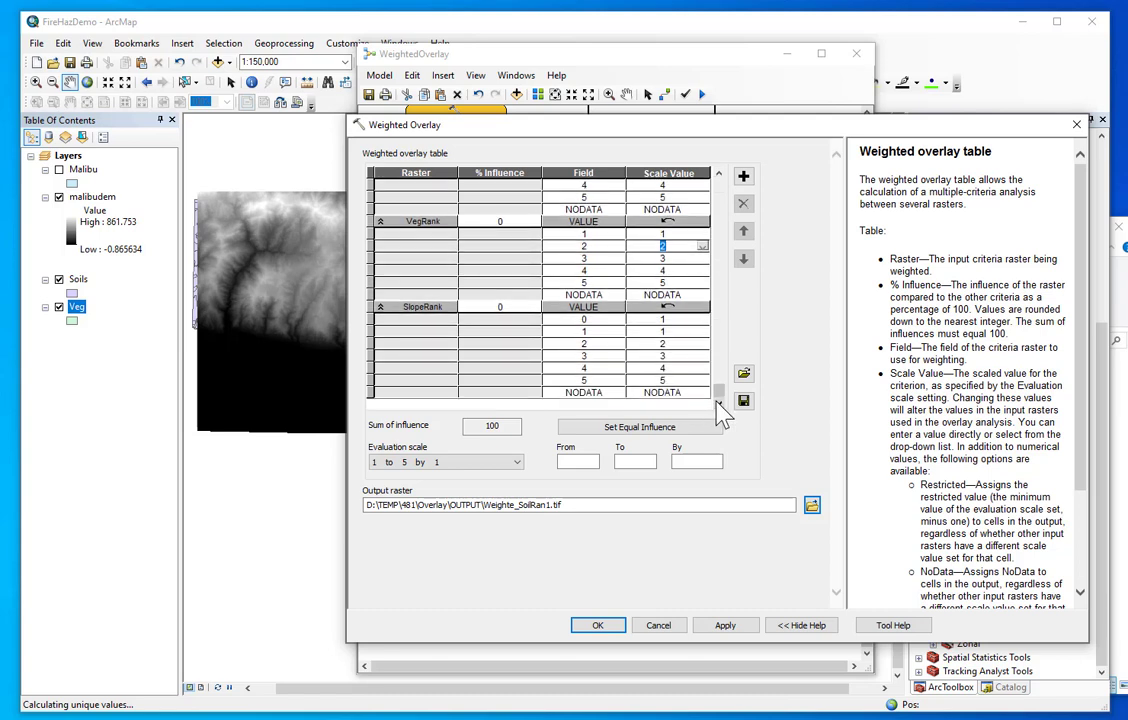
{"action": "left_click", "coordinate": [660, 320]}
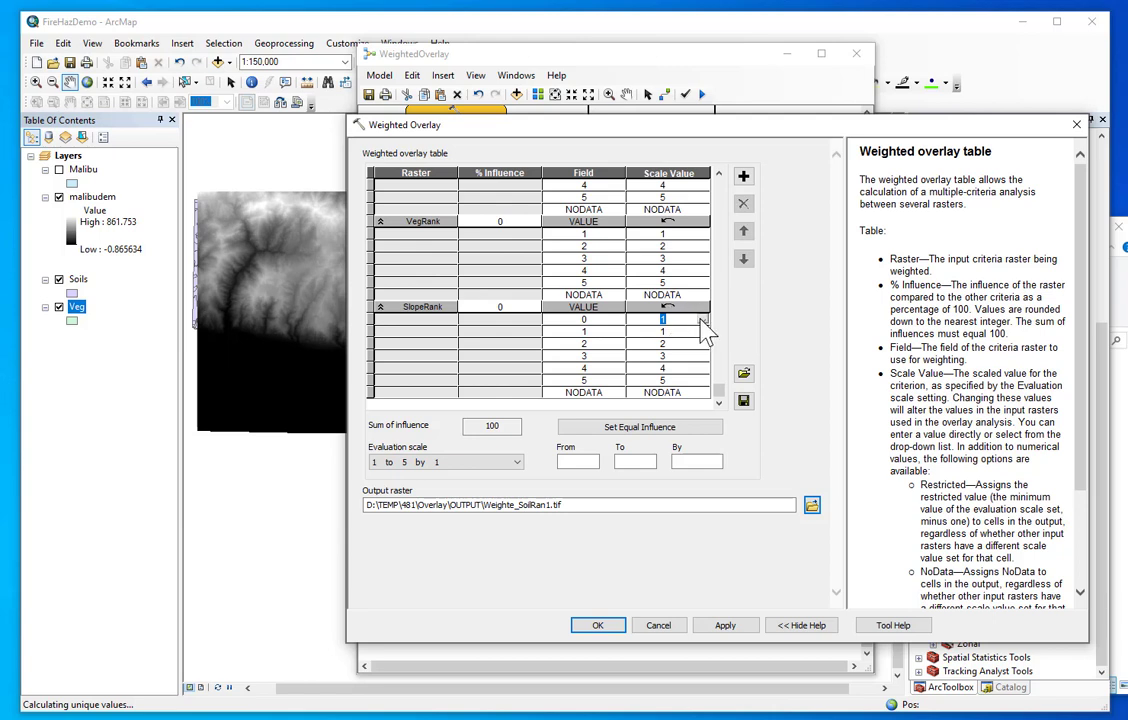
{"action": "left_click", "coordinate": [702, 320]}
{"action": "left_click", "coordinate": [632, 388]}
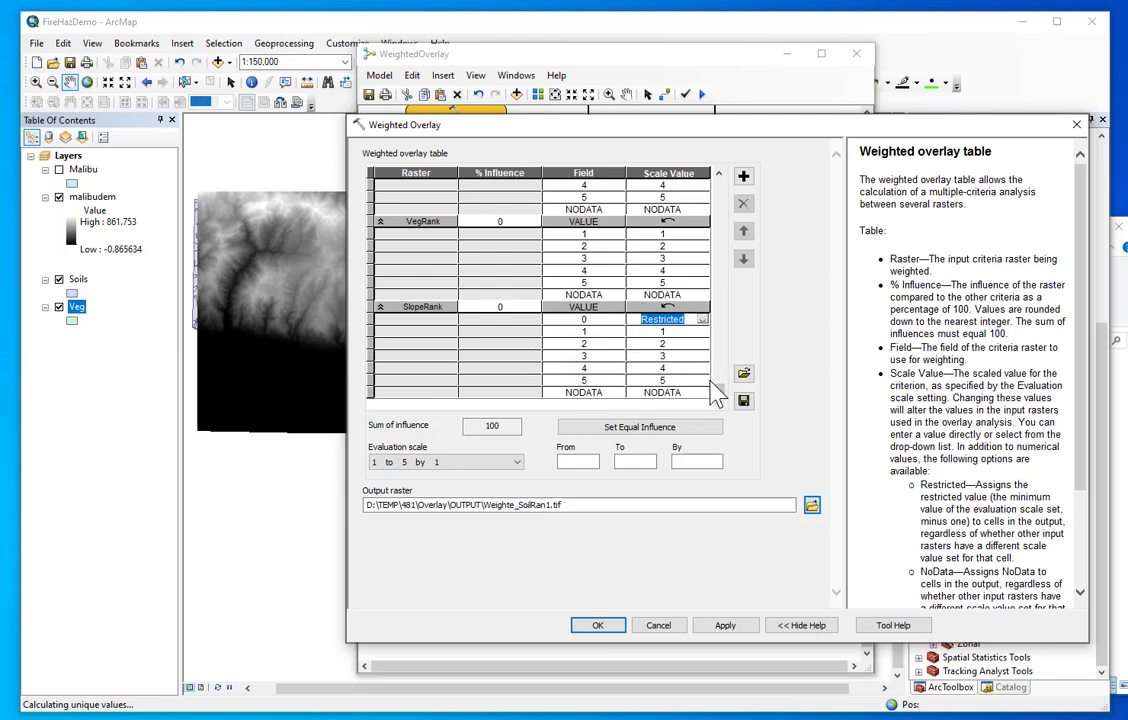
Step: Set the % influence to 25 for SoilRank, 35 for VegRank and 40 for SlopeRank
{"action": "scroll", "coordinate": [560, 220], "scroll_direction": "up", "scroll_amount": 2}
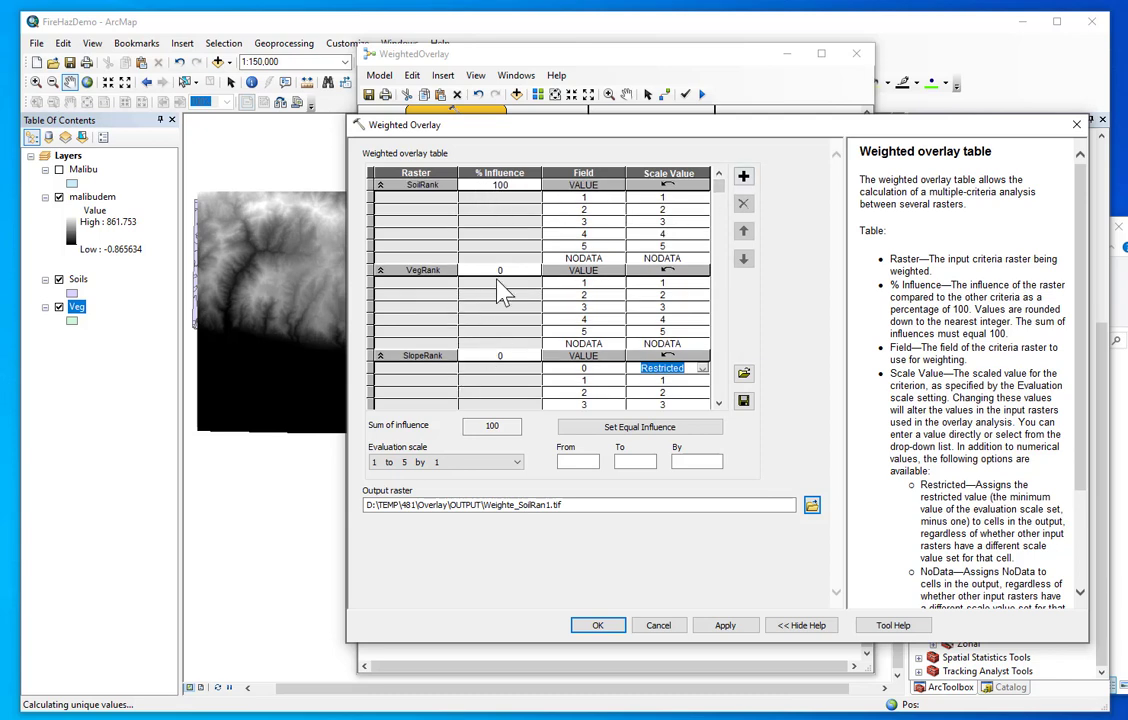
{"action": "left_click", "coordinate": [503, 186]}
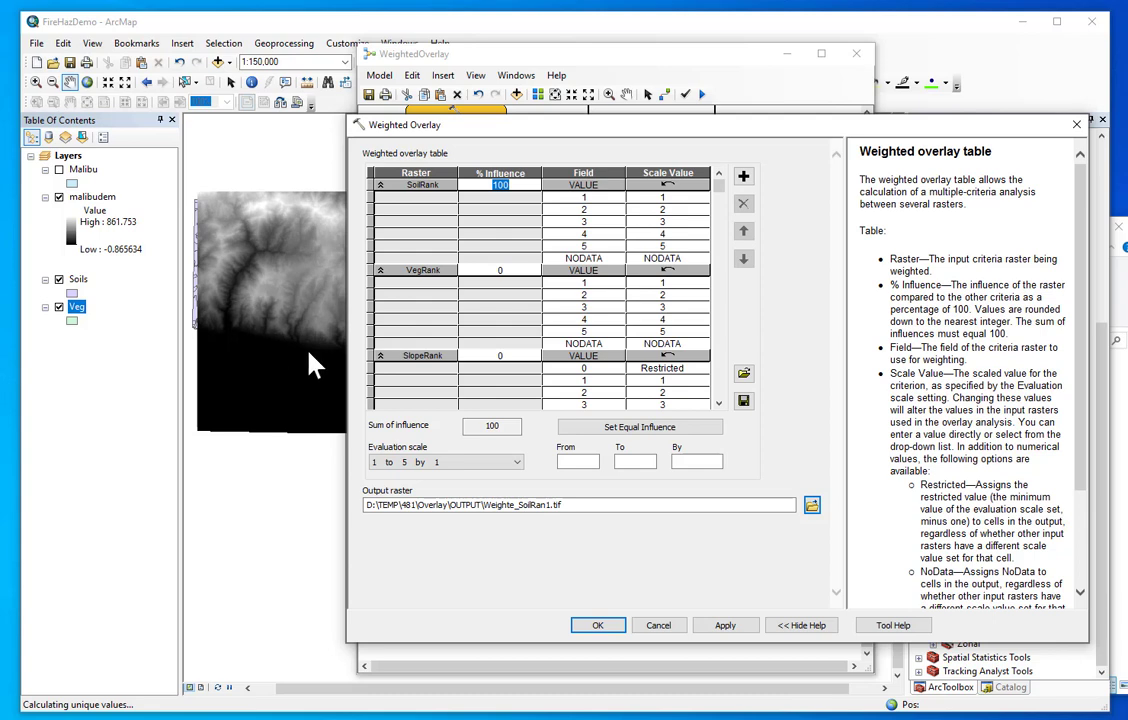
{"action": "left_click", "coordinate": [513, 272]}
{"action": "type", "text": "35"}
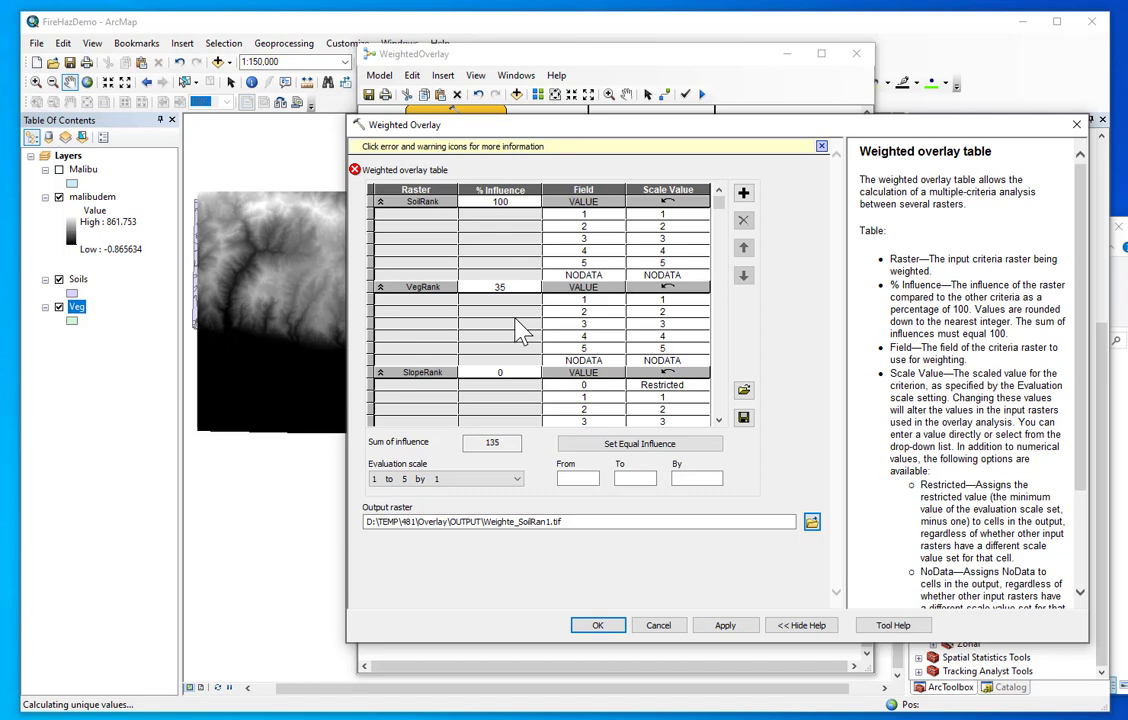
{"action": "left_click", "coordinate": [497, 201]}
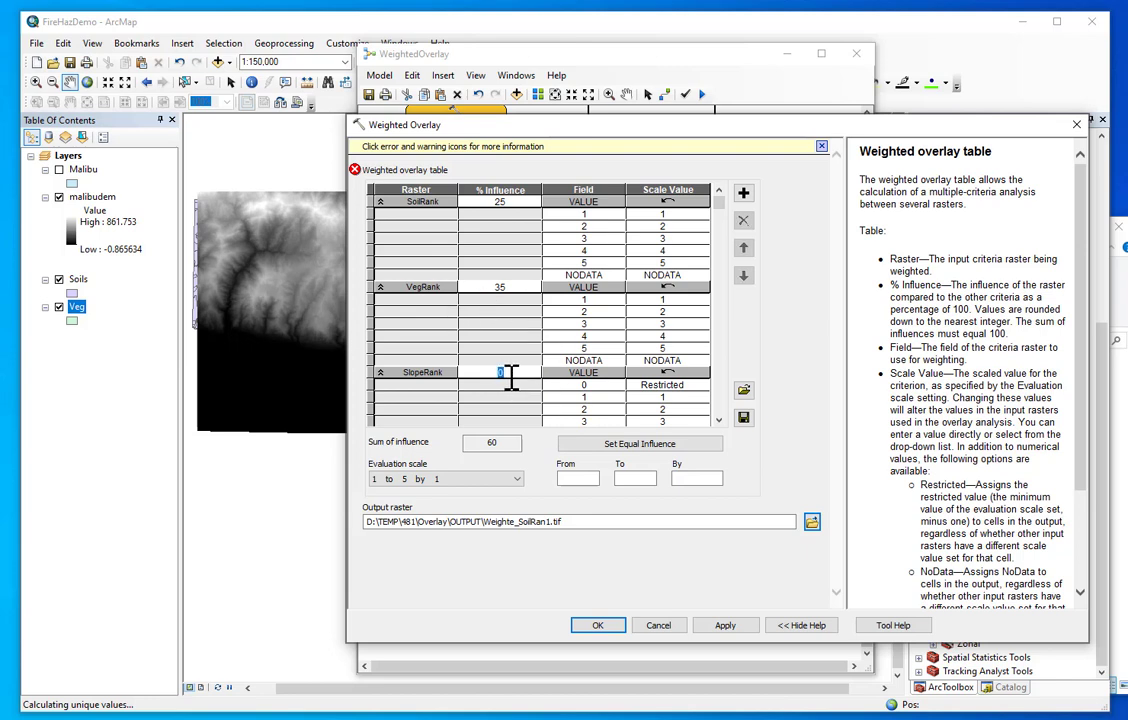
{"action": "type", "text": "0"}
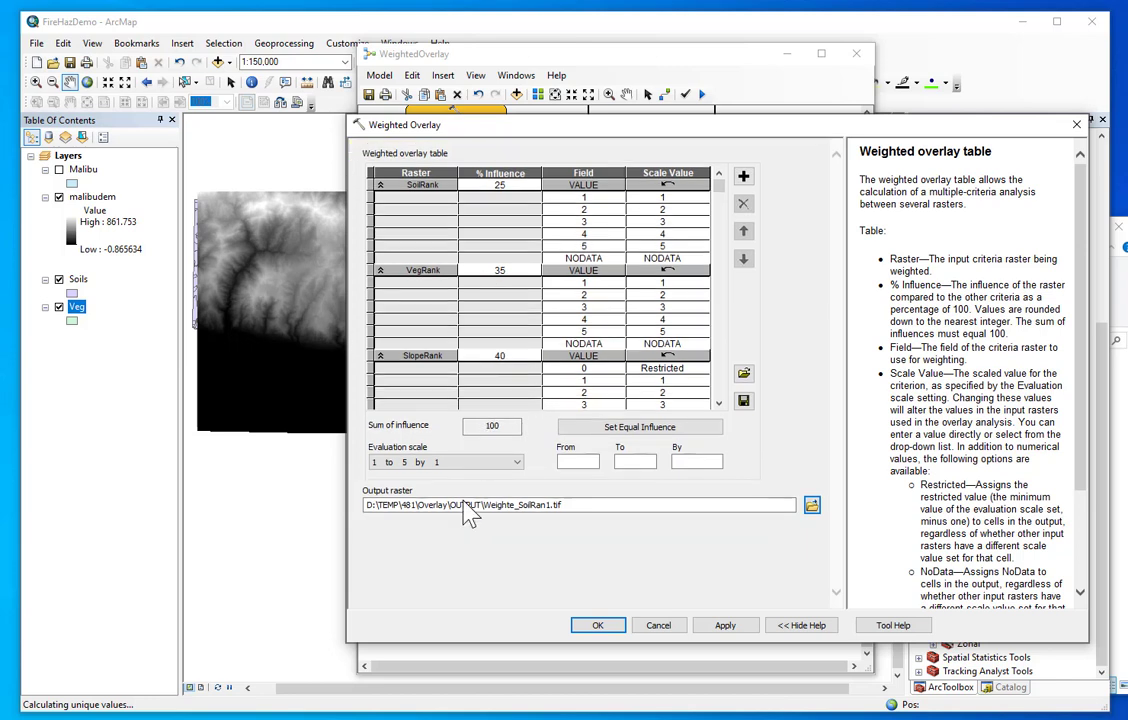
Step: Name the Weighted Overlay output raster WOverlay and accept the tool settings
{"action": "left_click", "coordinate": [598, 505]}
{"action": "left_click_drag", "start_coordinate": [598, 505], "coordinate": [360, 476]}
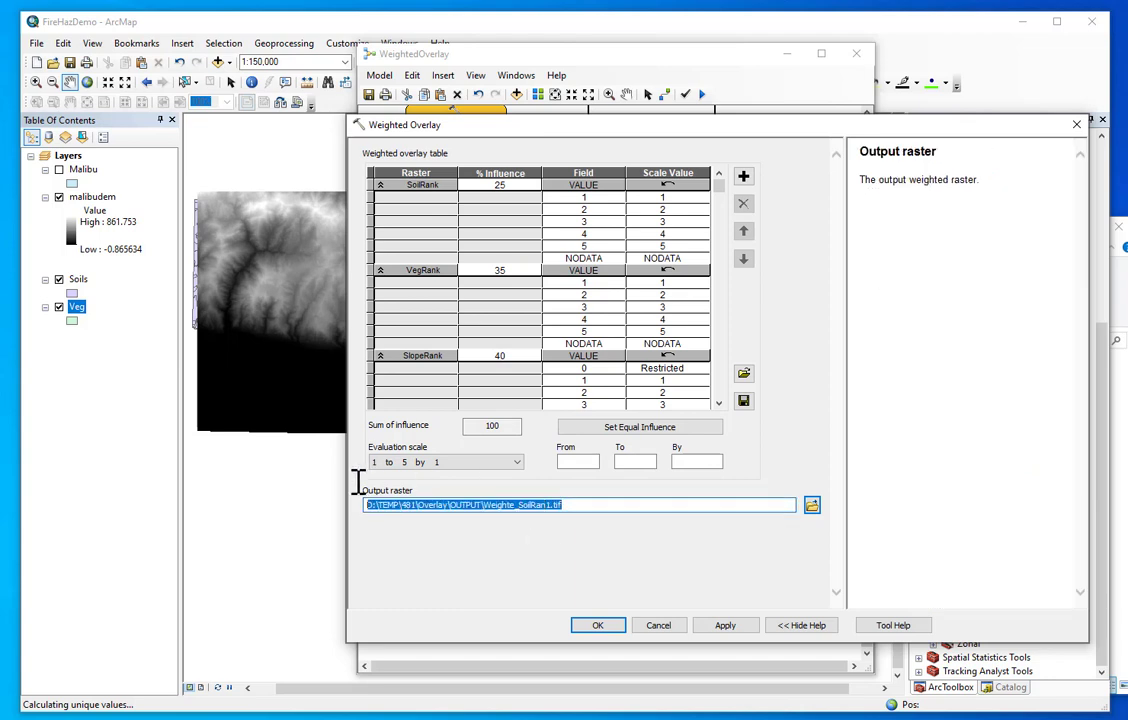
{"action": "type", "text": "We"}
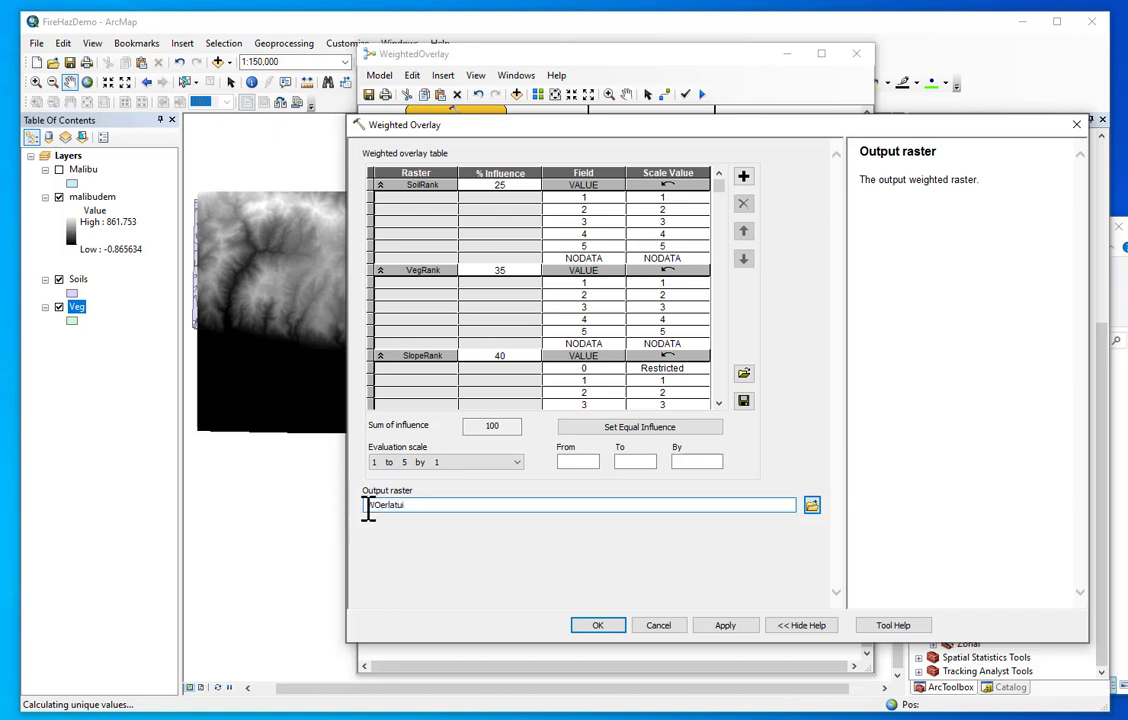
{"action": "left_click_drag", "start_coordinate": [382, 506], "coordinate": [482, 509]}
{"action": "type", "text": "verlay"}
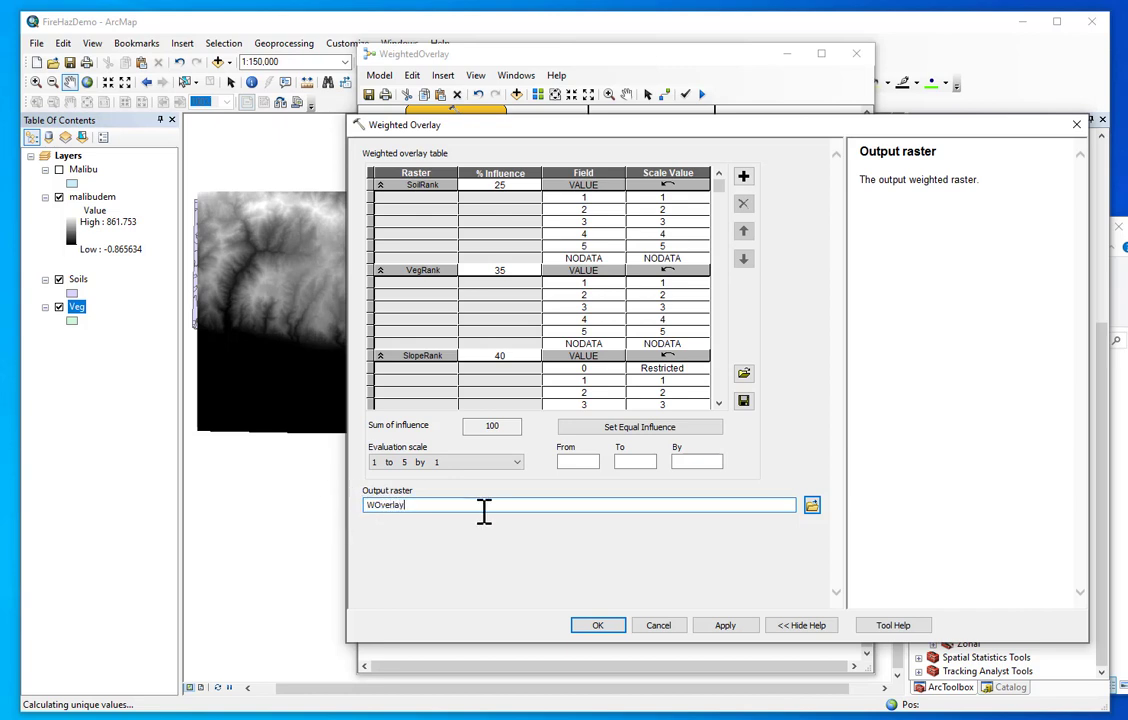
{"action": "left_click", "coordinate": [748, 628]}
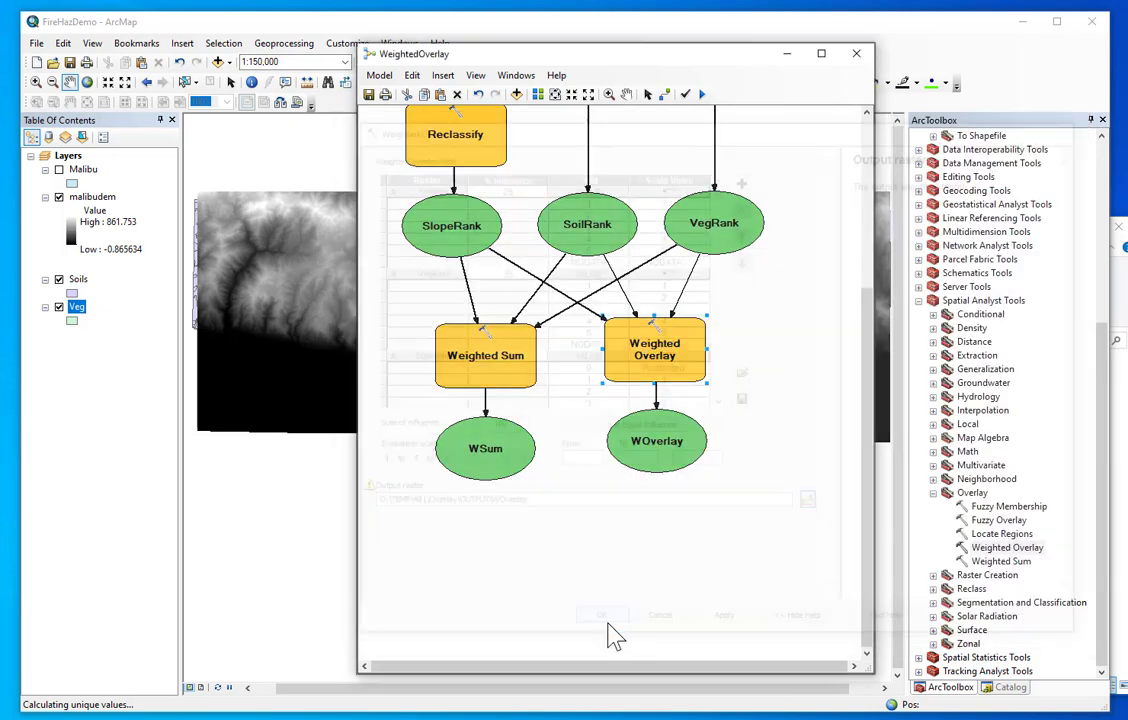
{"action": "left_click", "coordinate": [610, 628]}
Step: Align the WOverlay output beneath its tool and save both the model and the map document
{"action": "left_click", "coordinate": [664, 447]}
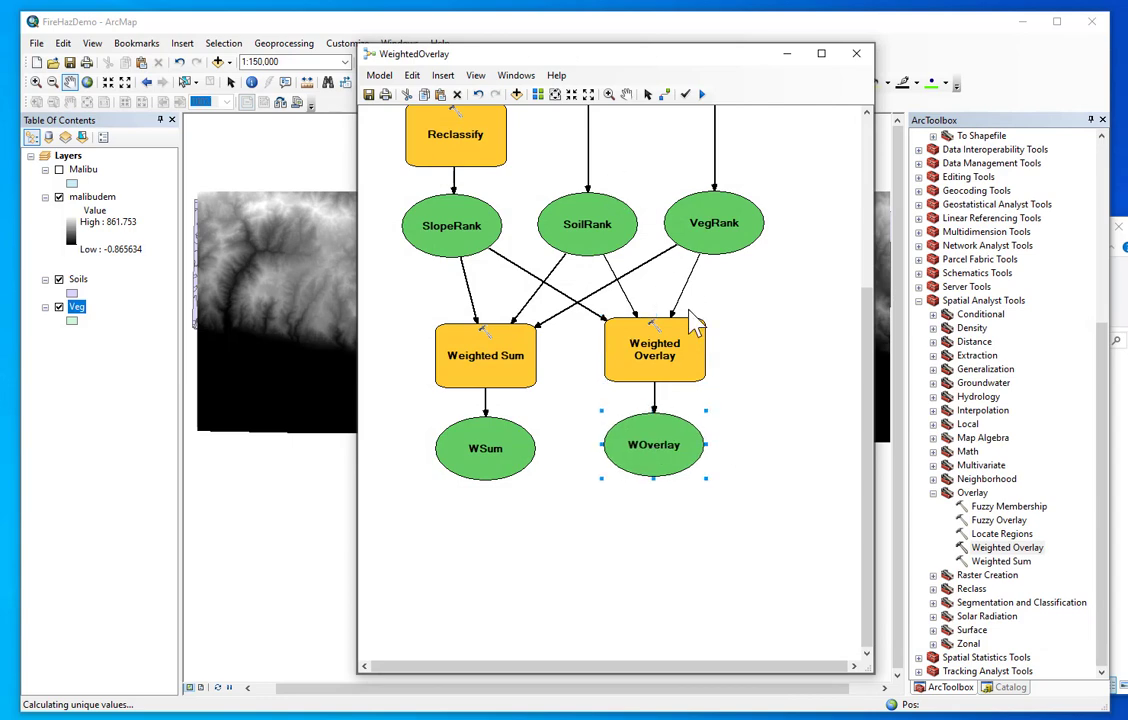
{"action": "scroll", "coordinate": [735, 335], "scroll_direction": "up", "scroll_amount": 3}
{"action": "scroll", "coordinate": [732, 330], "scroll_direction": "up", "scroll_amount": 2}
{"action": "scroll", "coordinate": [730, 332], "scroll_direction": "down", "scroll_amount": 2}
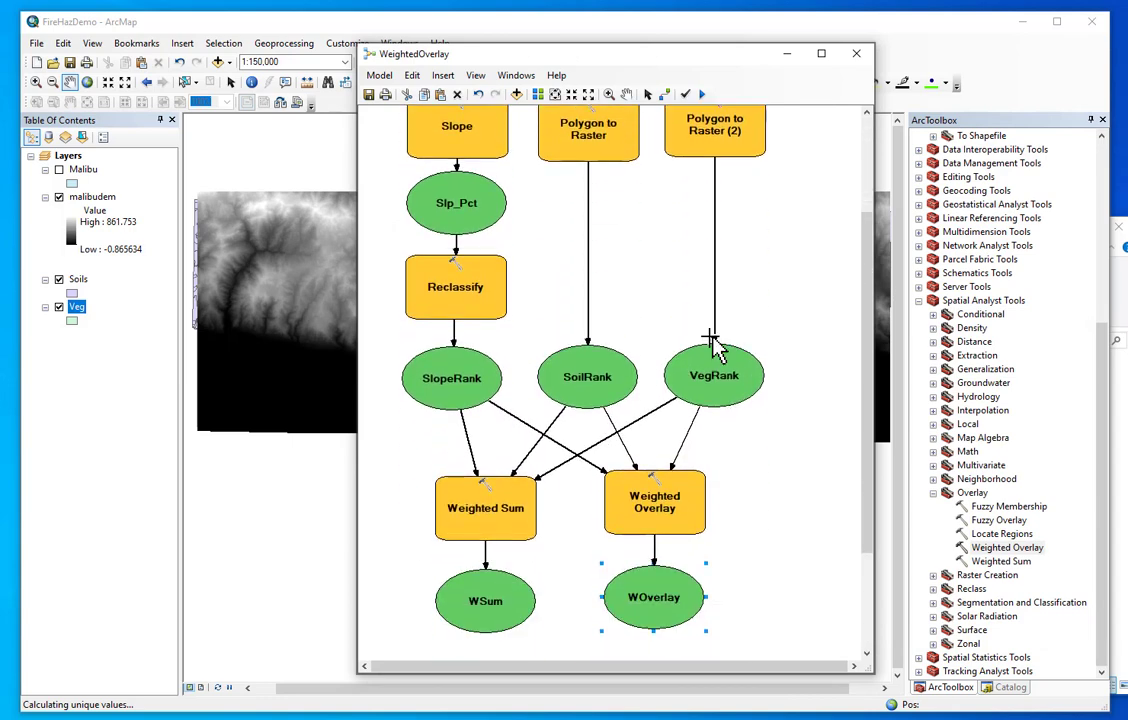
{"action": "left_click", "coordinate": [369, 96]}
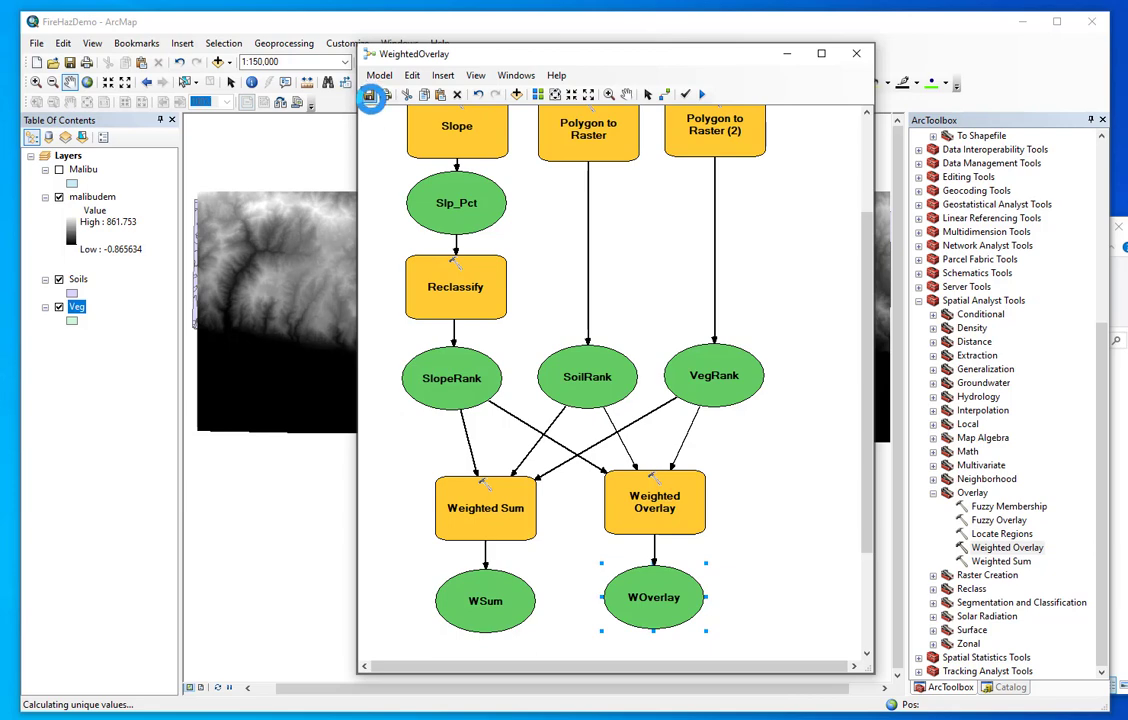
{"action": "left_click", "coordinate": [70, 63]}
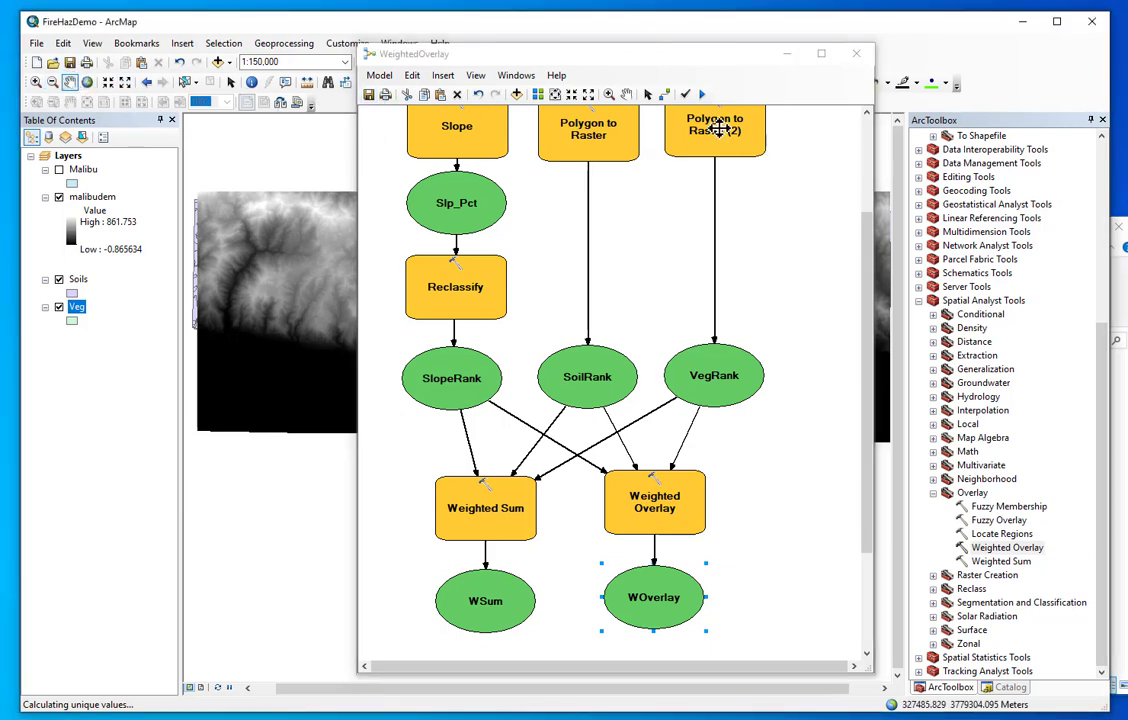
Step: Validate the entire WeightedOverlay model and run it
{"action": "left_click", "coordinate": [690, 94]}
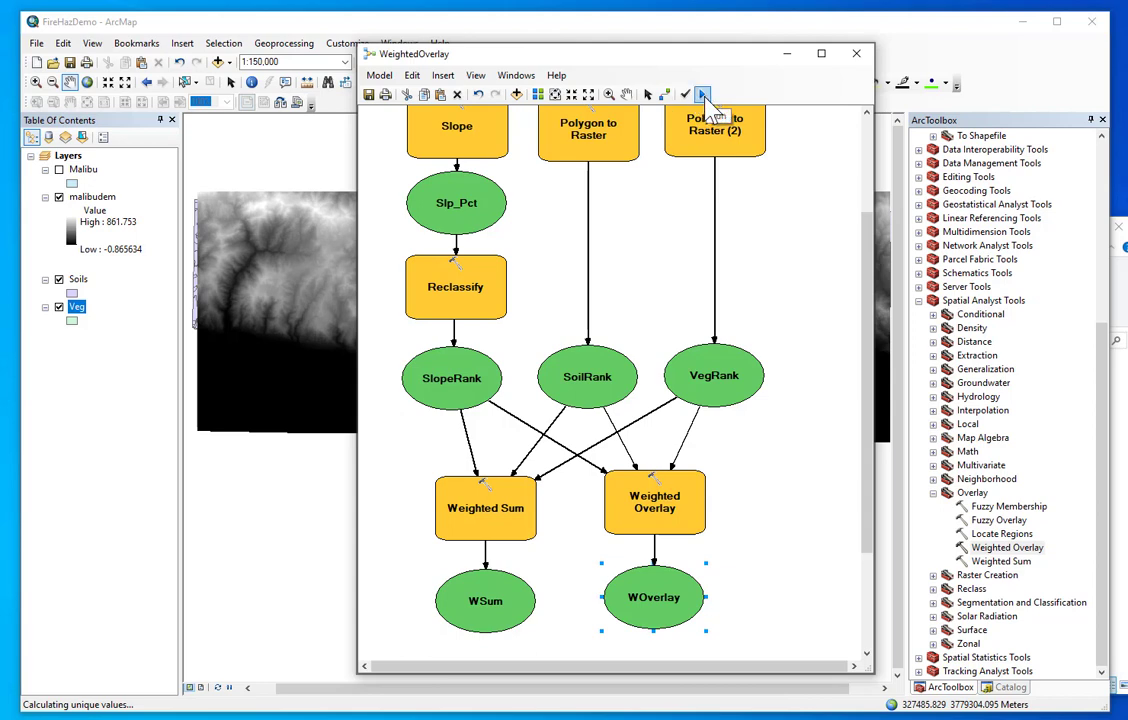
{"action": "left_click", "coordinate": [702, 94]}
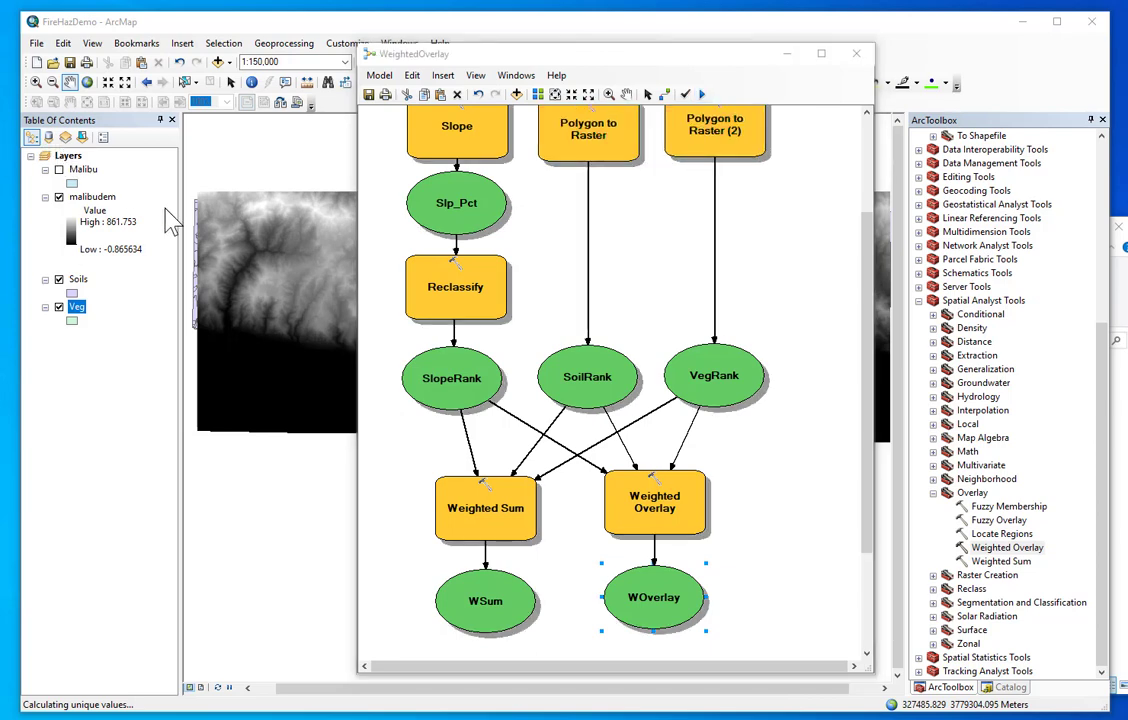
{"action": "left_click", "coordinate": [803, 525]}
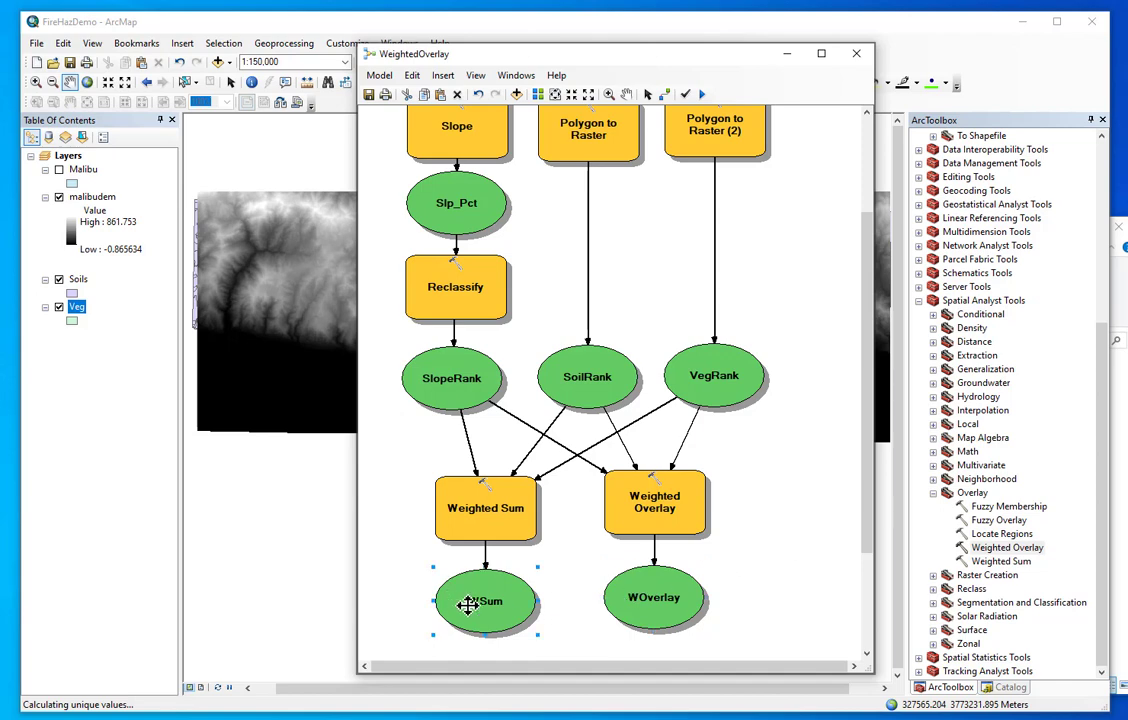
Step: Add the WSum and WOverlay model outputs to the map display
{"action": "right_click", "coordinate": [468, 605]}
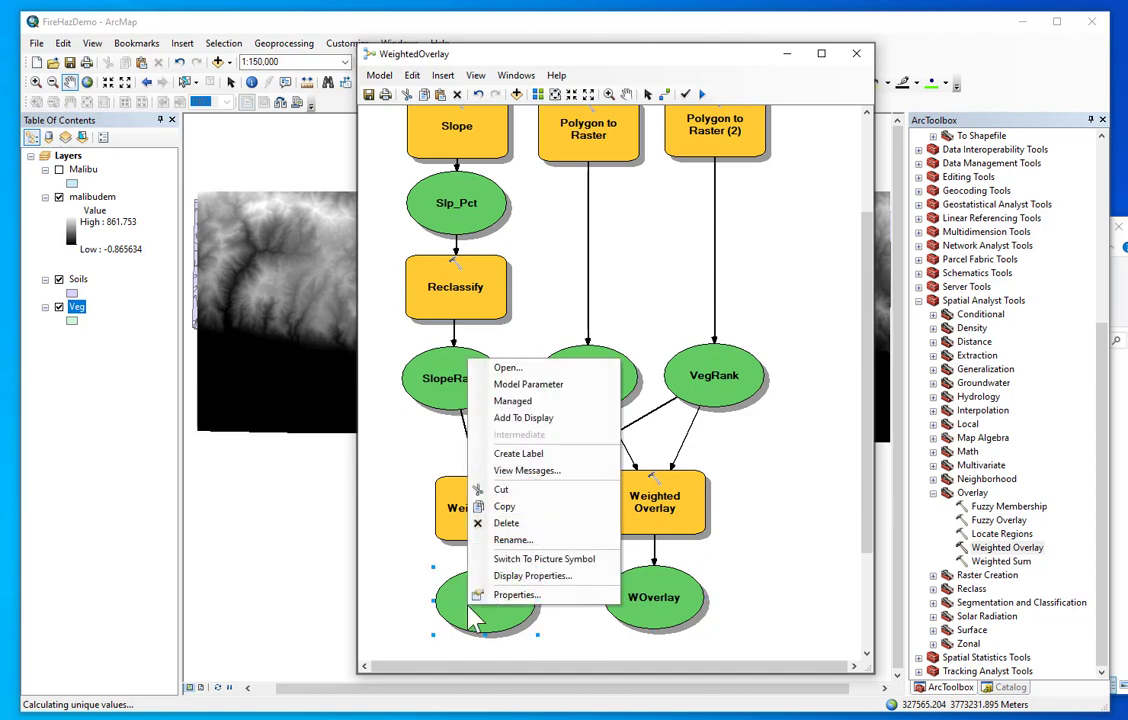
{"action": "left_click", "coordinate": [531, 420]}
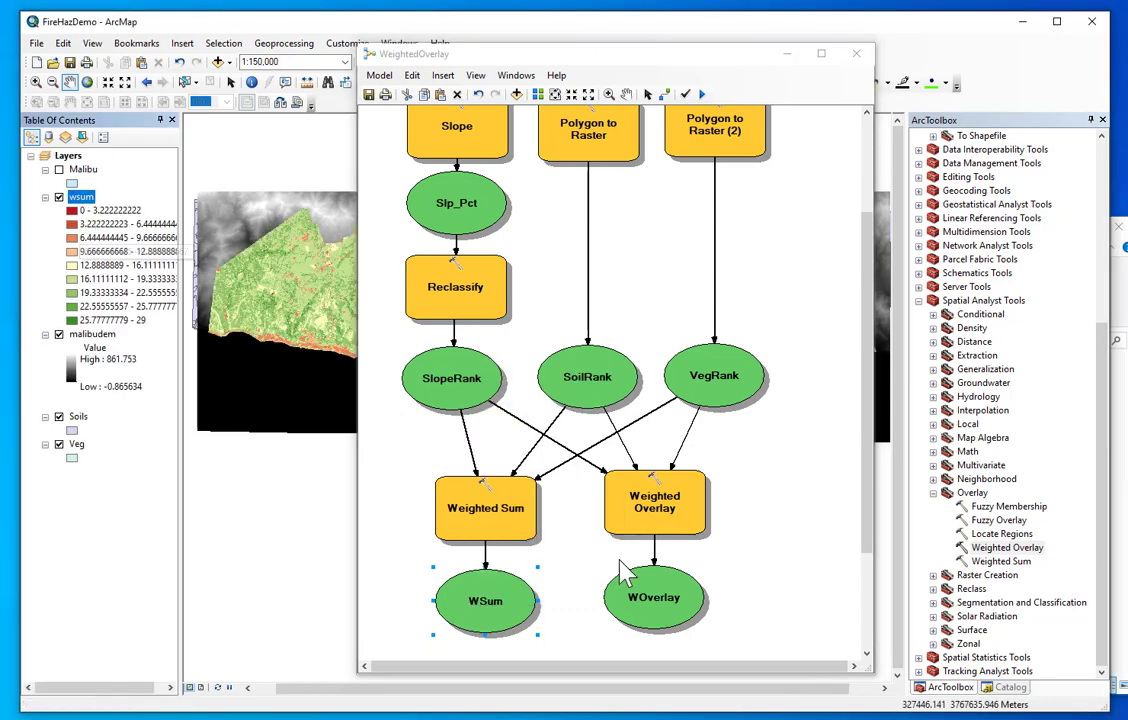
{"action": "right_click", "coordinate": [648, 596]}
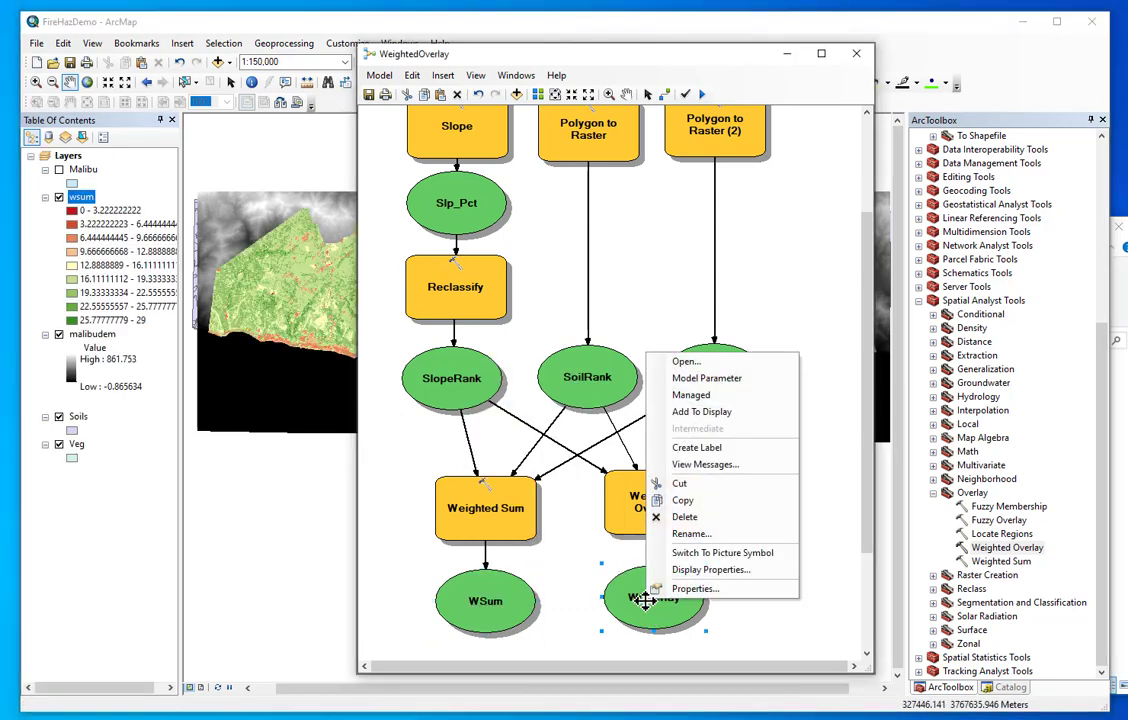
{"action": "left_click", "coordinate": [701, 411]}
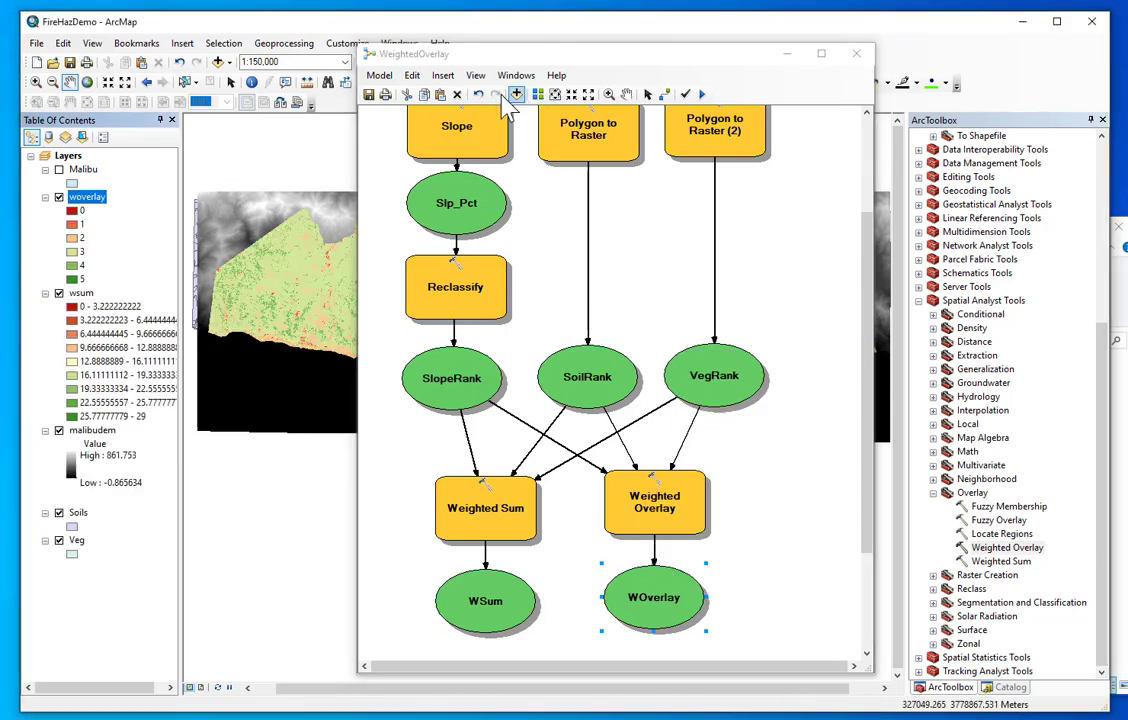
Step: Minimize the model window and widen the table of contents to fit the wsum class labels
{"action": "left_click_drag", "start_coordinate": [557, 58], "coordinate": [687, 46]}
{"action": "left_click", "coordinate": [920, 38]}
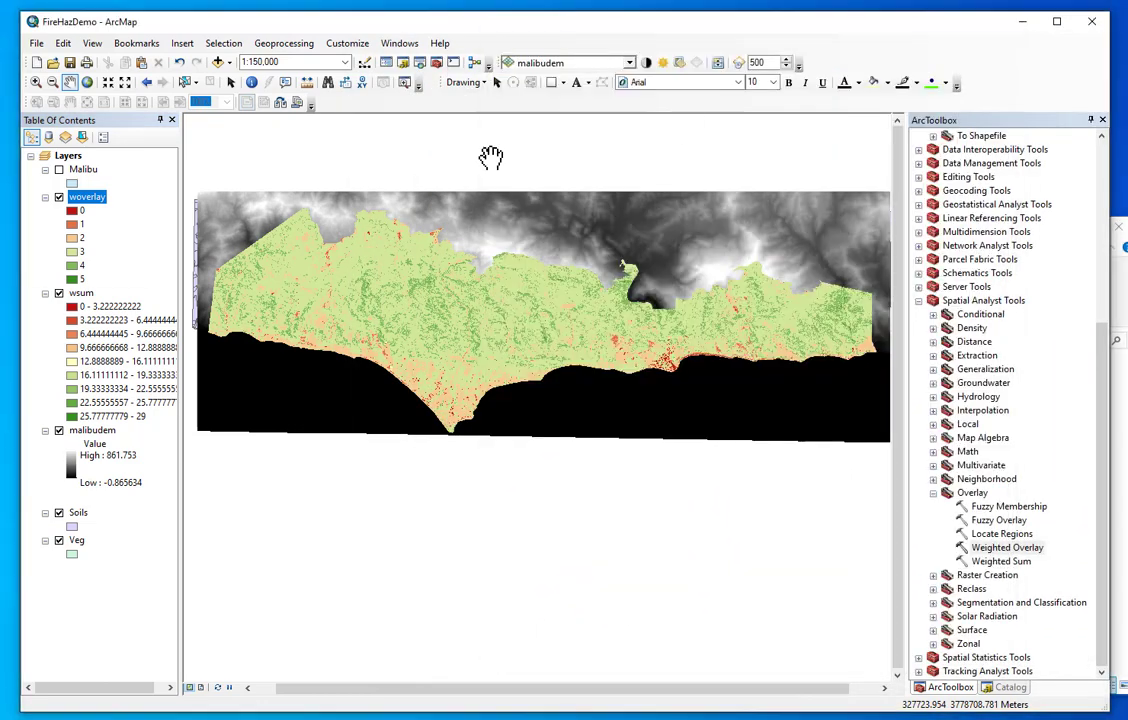
{"action": "left_click_drag", "start_coordinate": [176, 298], "coordinate": [209, 304]}
{"action": "left_click", "coordinate": [81, 293]}
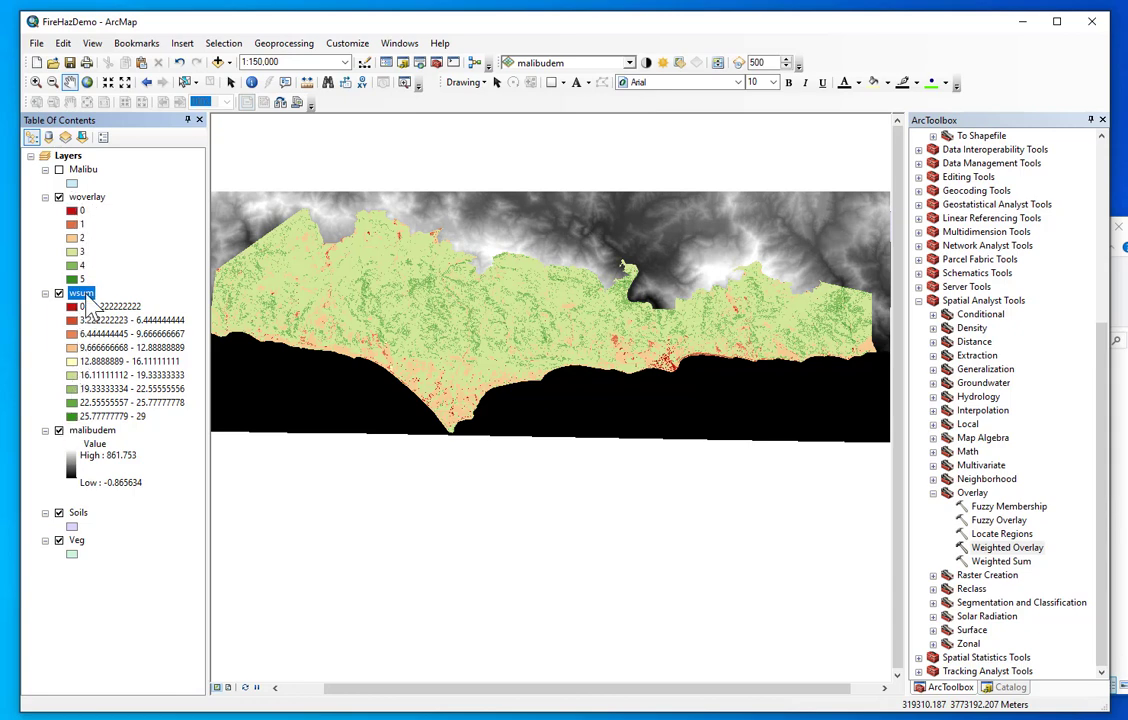
Step: Review the woverlay layer's source information and its unique-value symbology with the cell count of each rank
{"action": "right_click", "coordinate": [84, 197]}
{"action": "left_click", "coordinate": [166, 420]}
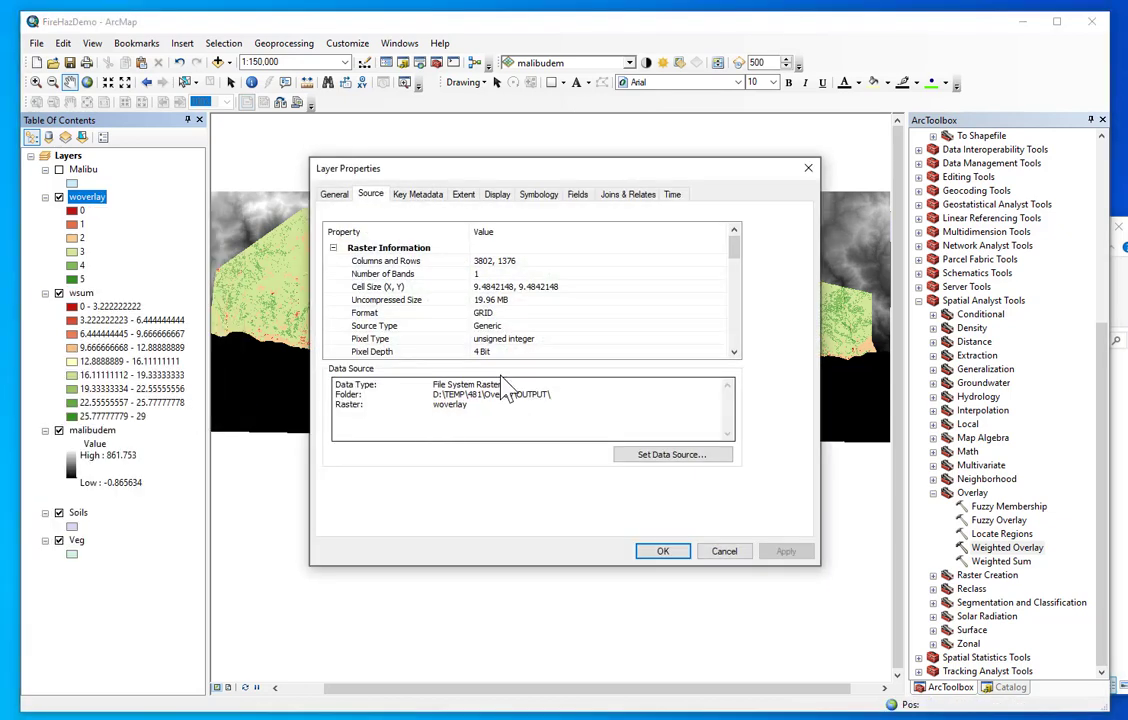
{"action": "left_click", "coordinate": [538, 194]}
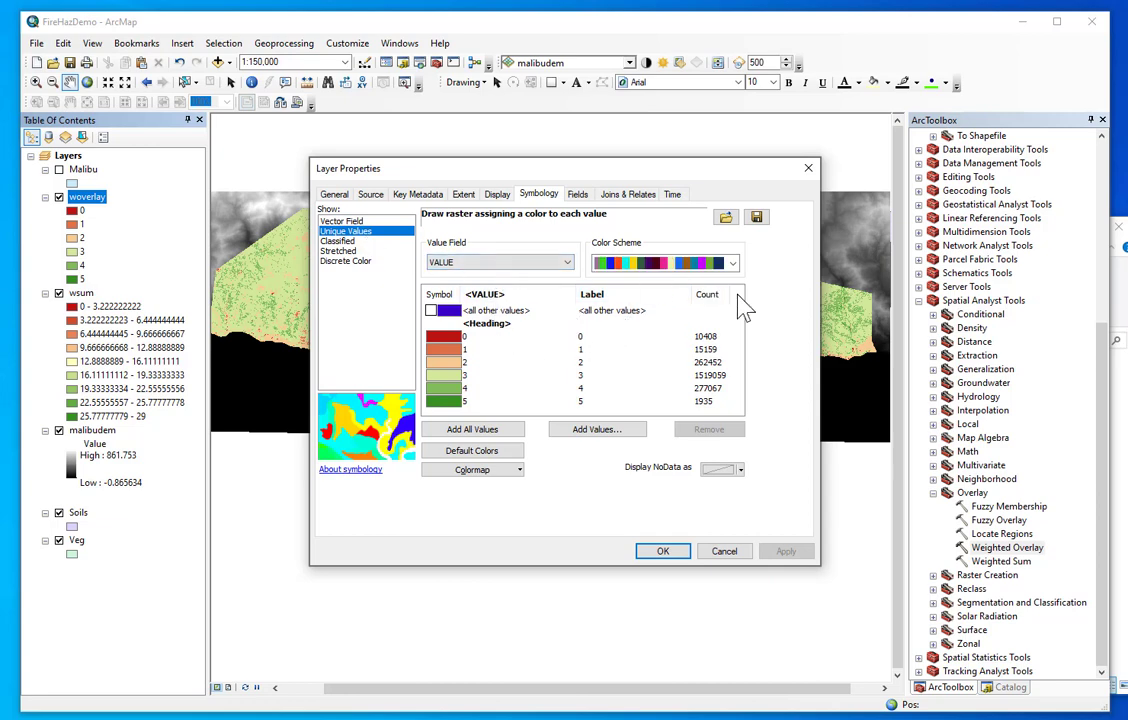
{"action": "left_click", "coordinate": [811, 170]}
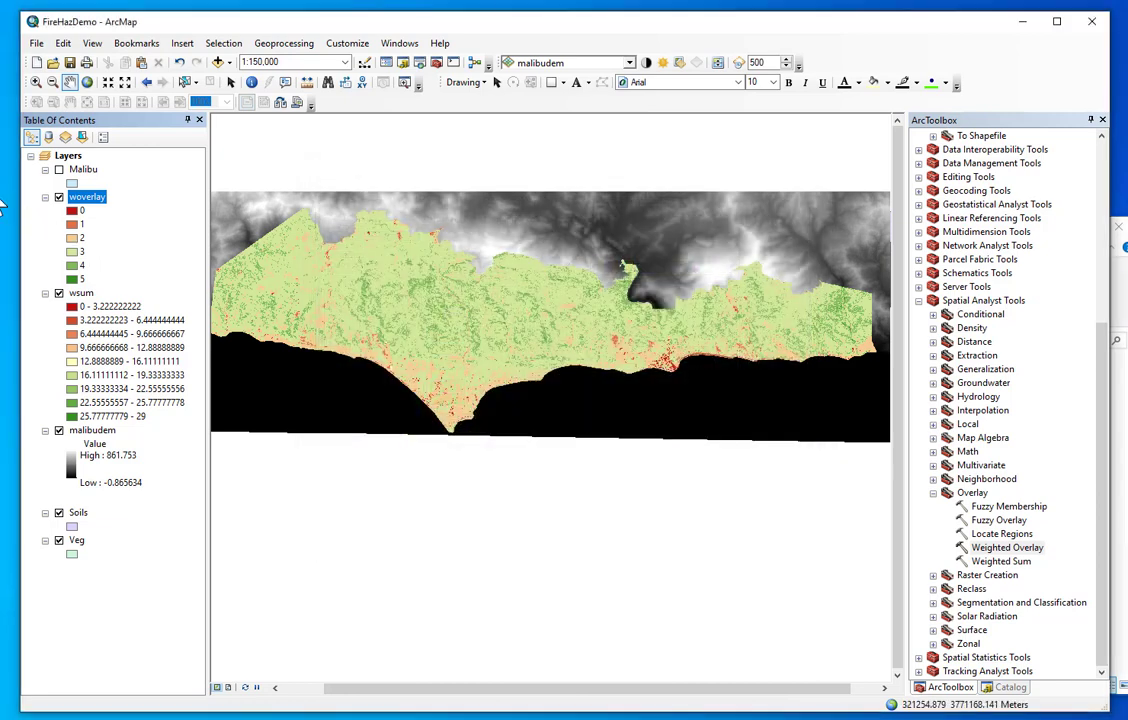
Step: Compare the wsum and woverlay rasters by hiding and redisplaying each layer, and widen the table of contents slightly
{"action": "left_click", "coordinate": [59, 293]}
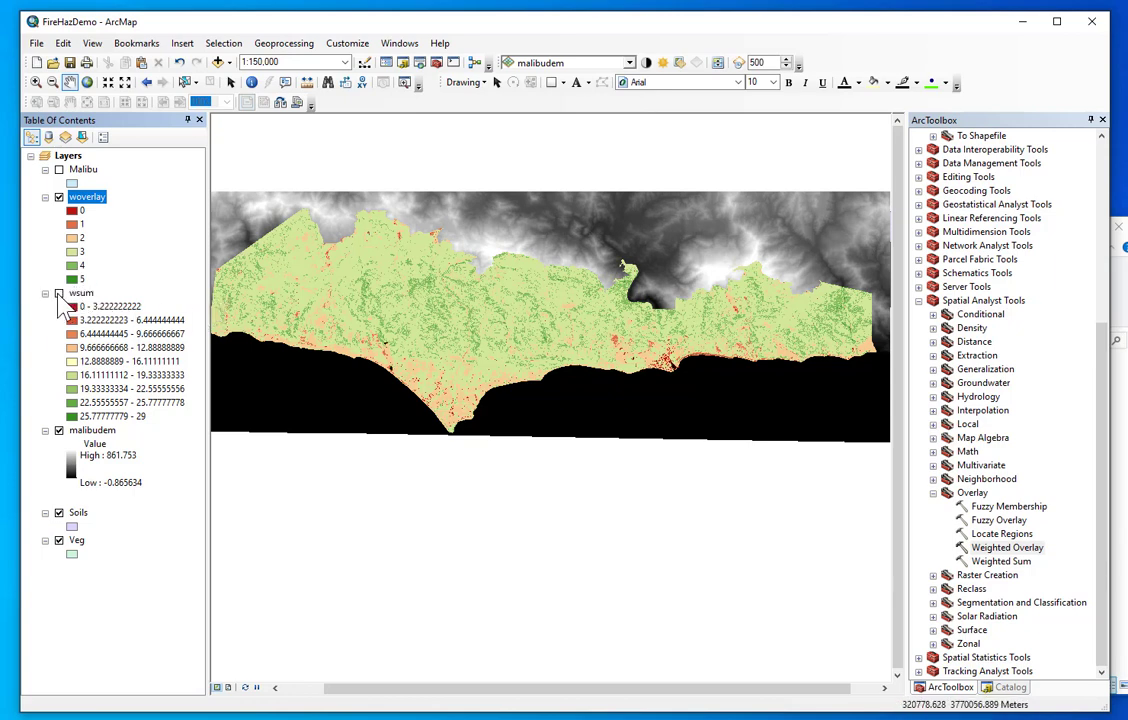
{"action": "left_click", "coordinate": [59, 293]}
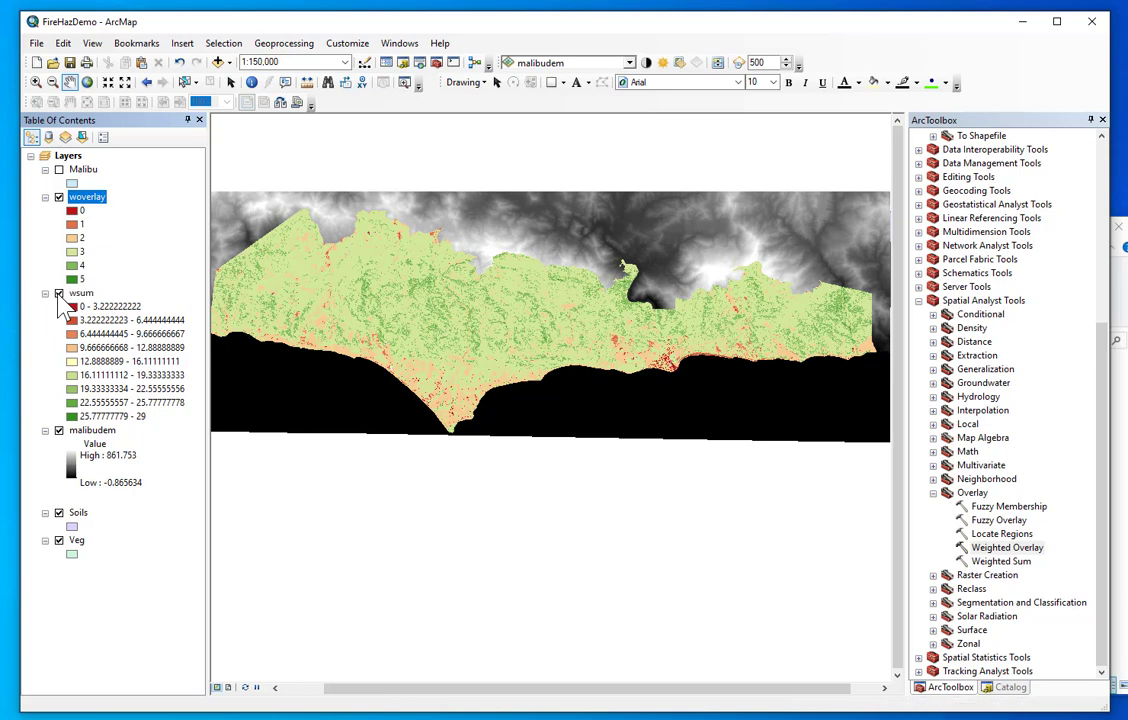
{"action": "left_click", "coordinate": [59, 197]}
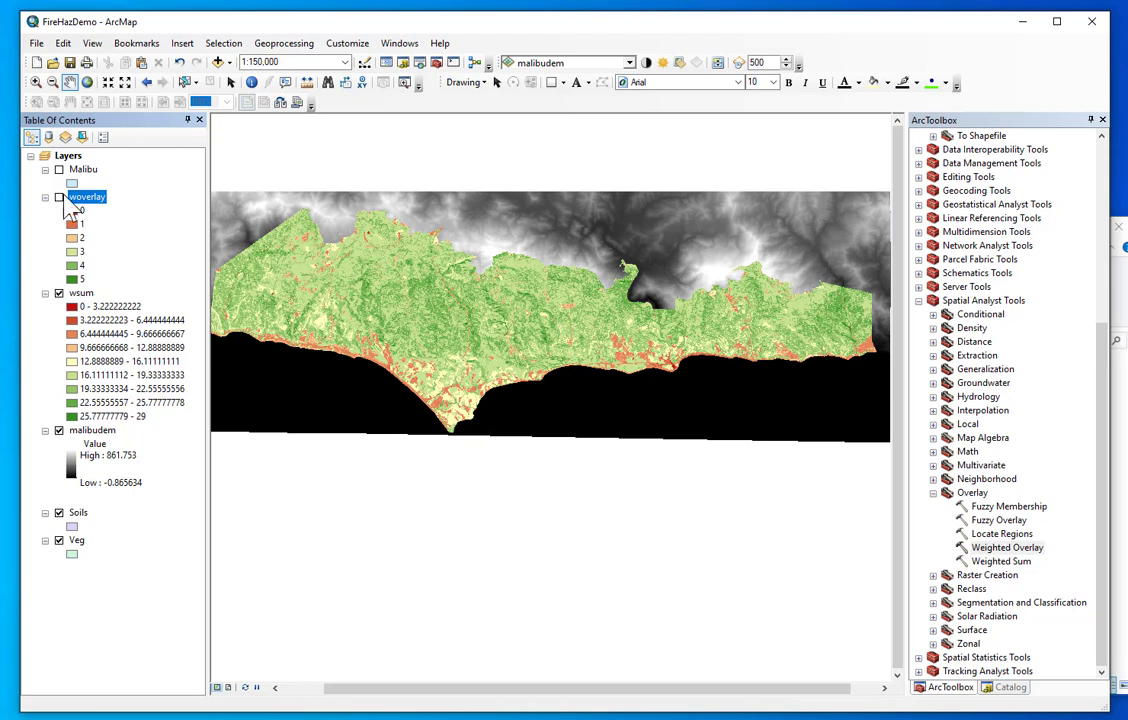
{"action": "left_click", "coordinate": [59, 198]}
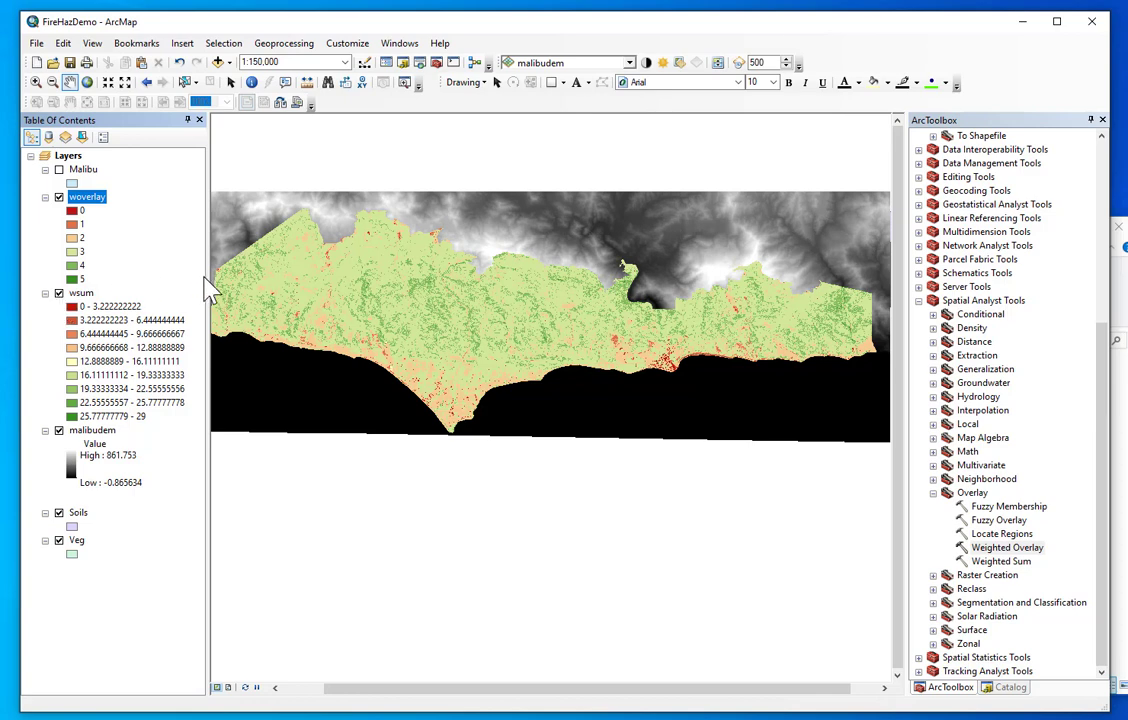
{"action": "left_click_drag", "start_coordinate": [205, 280], "coordinate": [228, 280]}
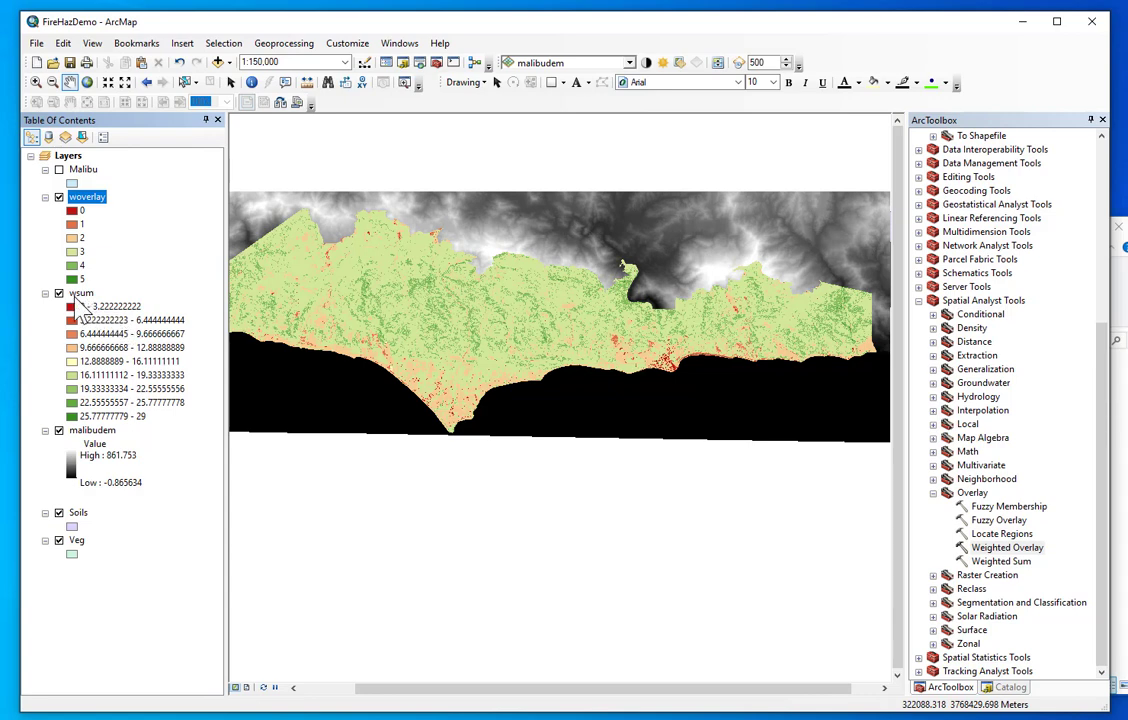
Step: Check the cell counts of ranks 4 and 5 in the woverlay layer's symbology and close its properties unchanged
{"action": "right_click", "coordinate": [84, 203]}
{"action": "left_click", "coordinate": [140, 421]}
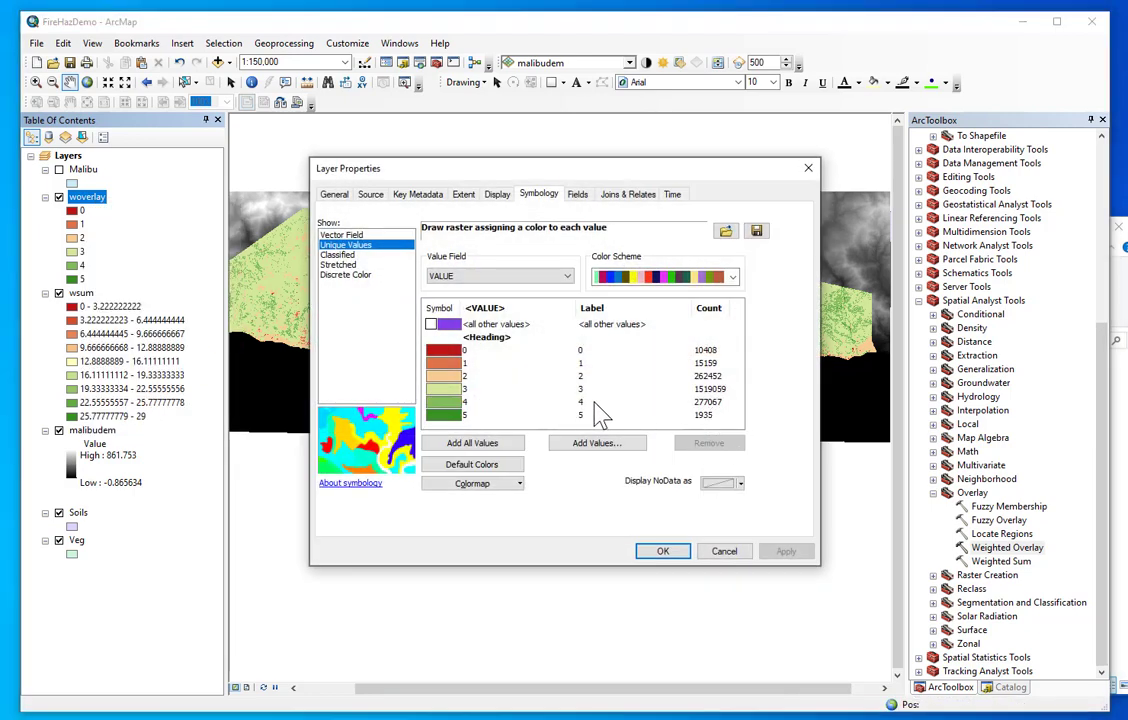
{"action": "left_click", "coordinate": [692, 402]}
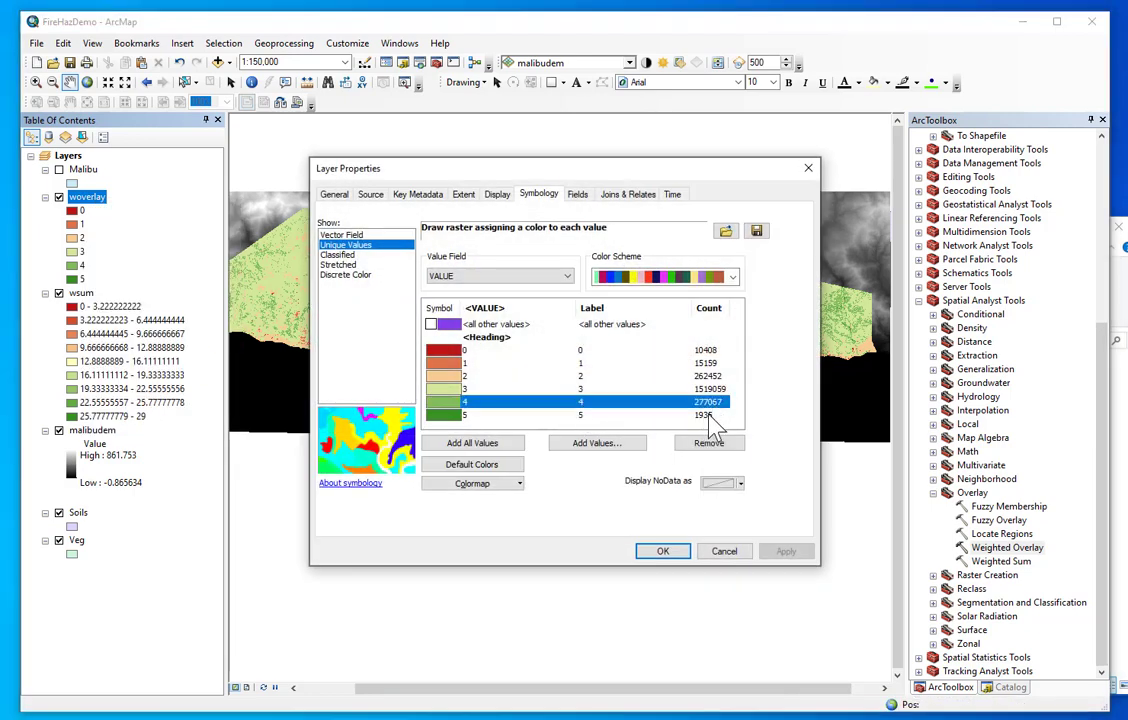
{"action": "left_click", "coordinate": [708, 416], "text": "ctrl"}
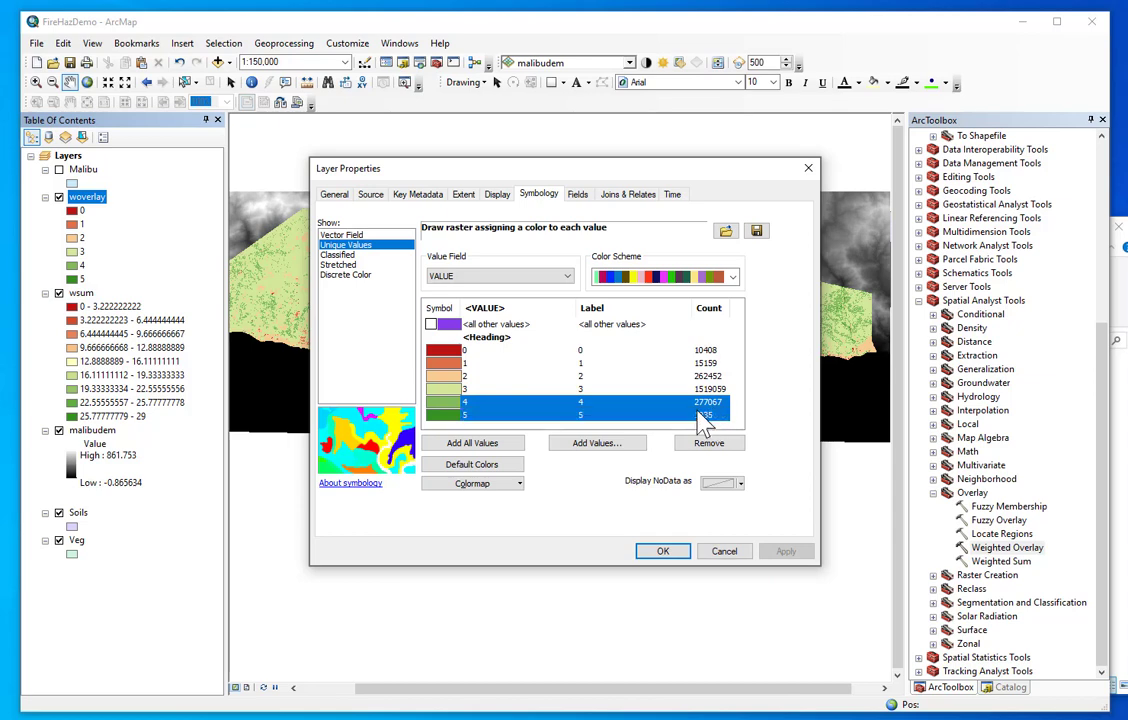
{"action": "left_click", "coordinate": [808, 168]}
Step: Examine the wsum class ranges against the woverlay ranks on the map, hiding and redisplaying the wsum layer
{"action": "left_click", "coordinate": [82, 293]}
{"action": "right_click", "coordinate": [84, 294]}
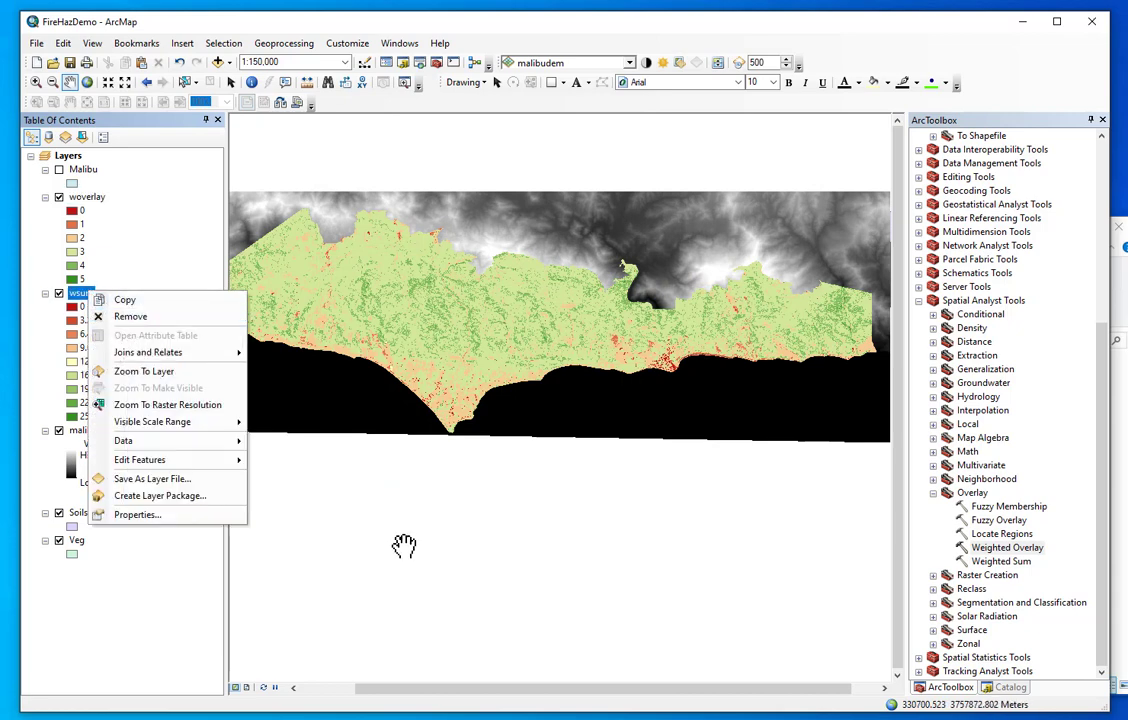
{"action": "left_click_drag", "start_coordinate": [403, 545], "coordinate": [527, 398]}
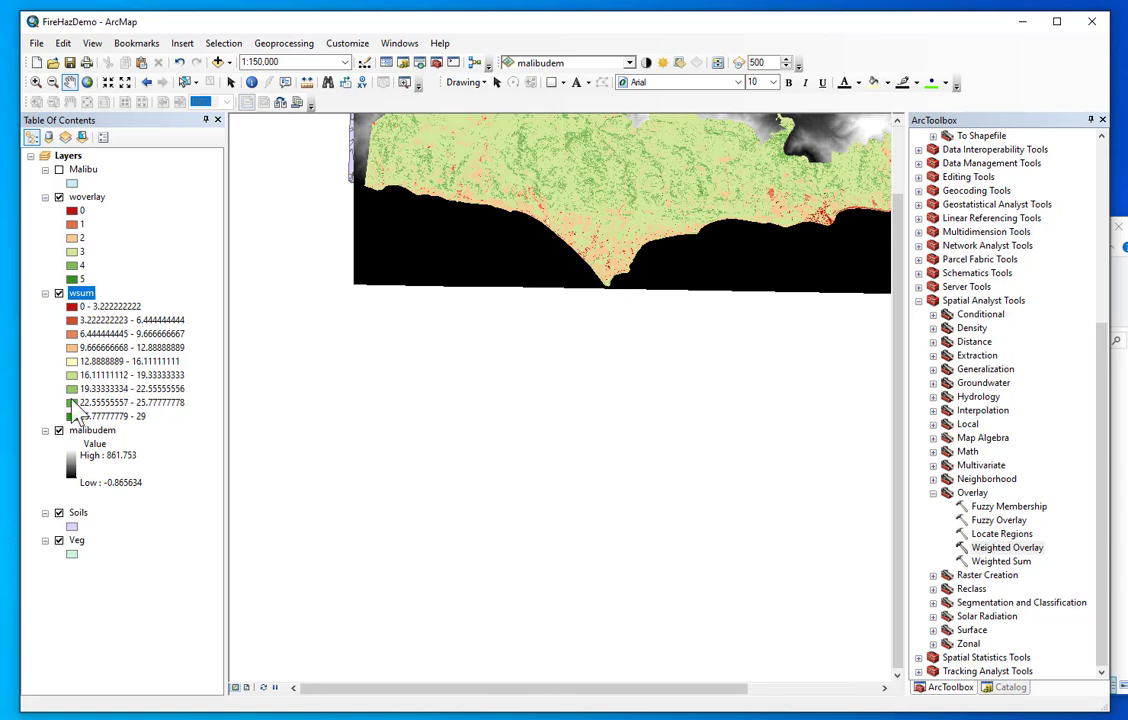
{"action": "left_click_drag", "start_coordinate": [558, 180], "coordinate": [460, 297]}
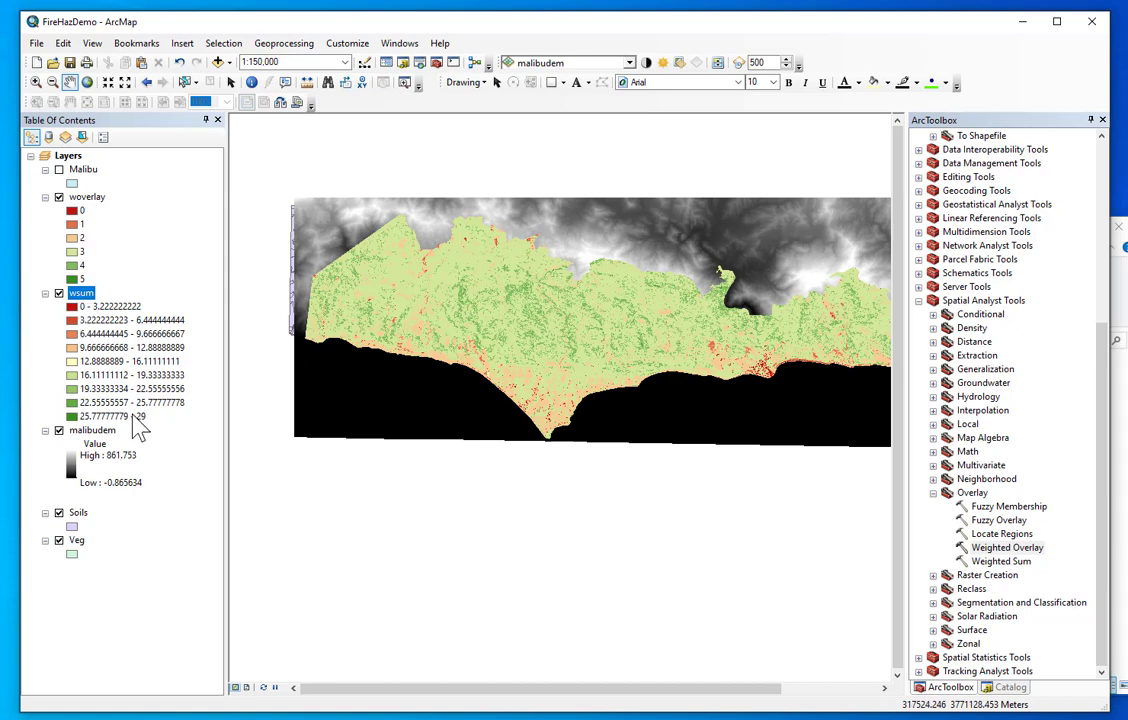
{"action": "left_click", "coordinate": [59, 293]}
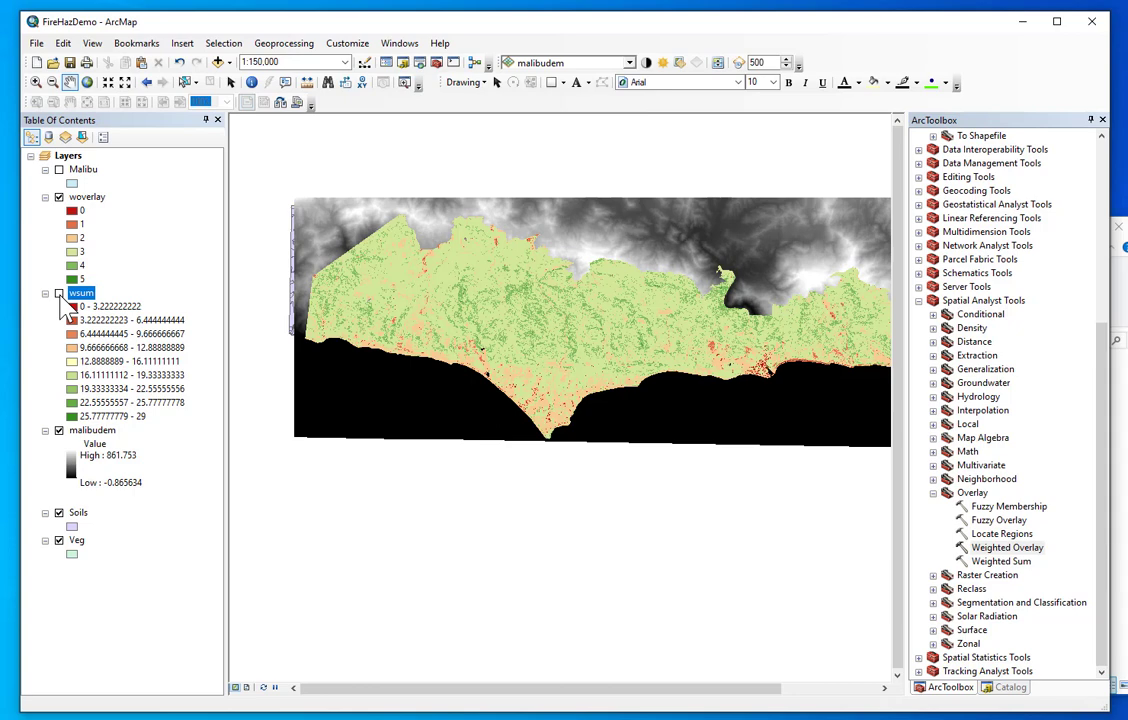
{"action": "left_click", "coordinate": [59, 293]}
{"action": "mouse_move", "coordinate": [427, 316]}
{"action": "left_mouse_down"}
{"action": "mouse_move", "coordinate": [390, 312]}
{"action": "mouse_move", "coordinate": [406, 312]}
{"action": "left_mouse_up"}
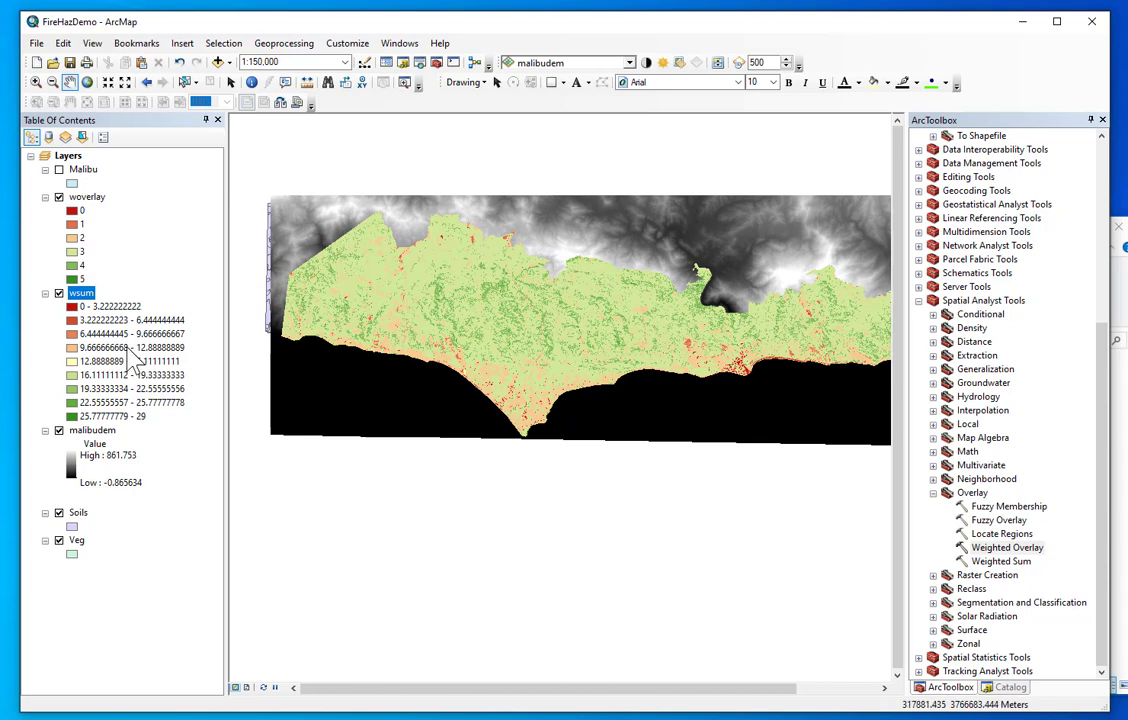
{"action": "left_click_drag", "start_coordinate": [422, 335], "coordinate": [407, 334]}
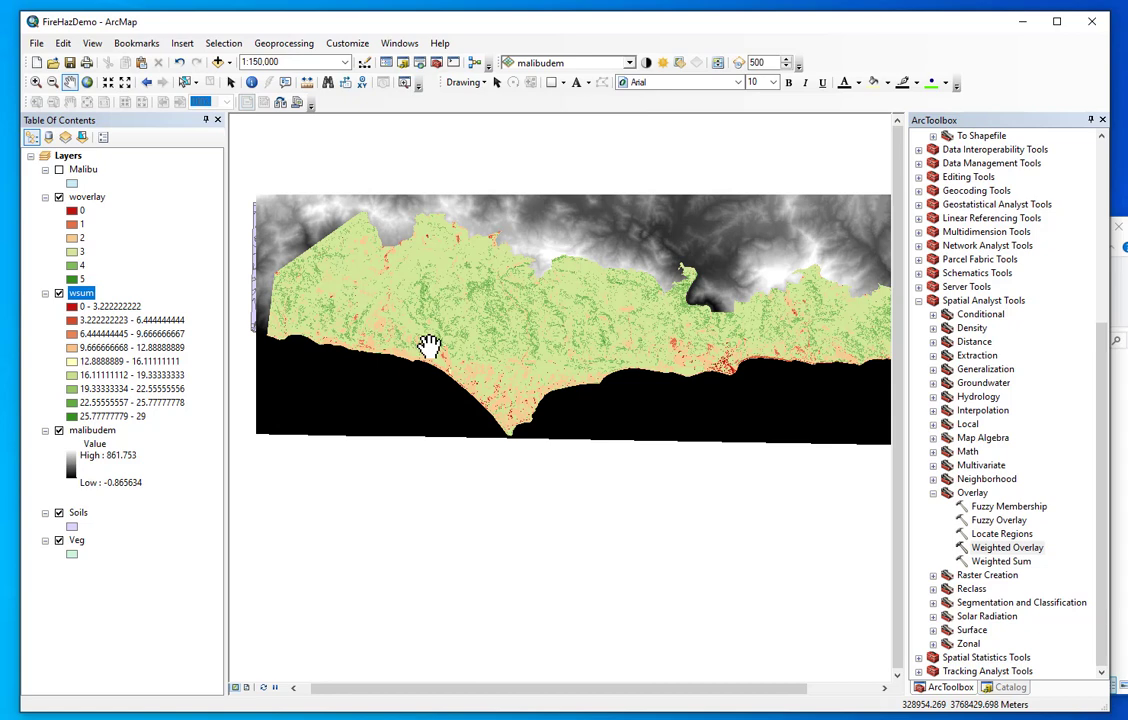
{"action": "mouse_move", "coordinate": [415, 350]}
{"action": "left_mouse_down"}
{"action": "mouse_move", "coordinate": [398, 345]}
{"action": "mouse_move", "coordinate": [408, 345]}
{"action": "left_mouse_up"}
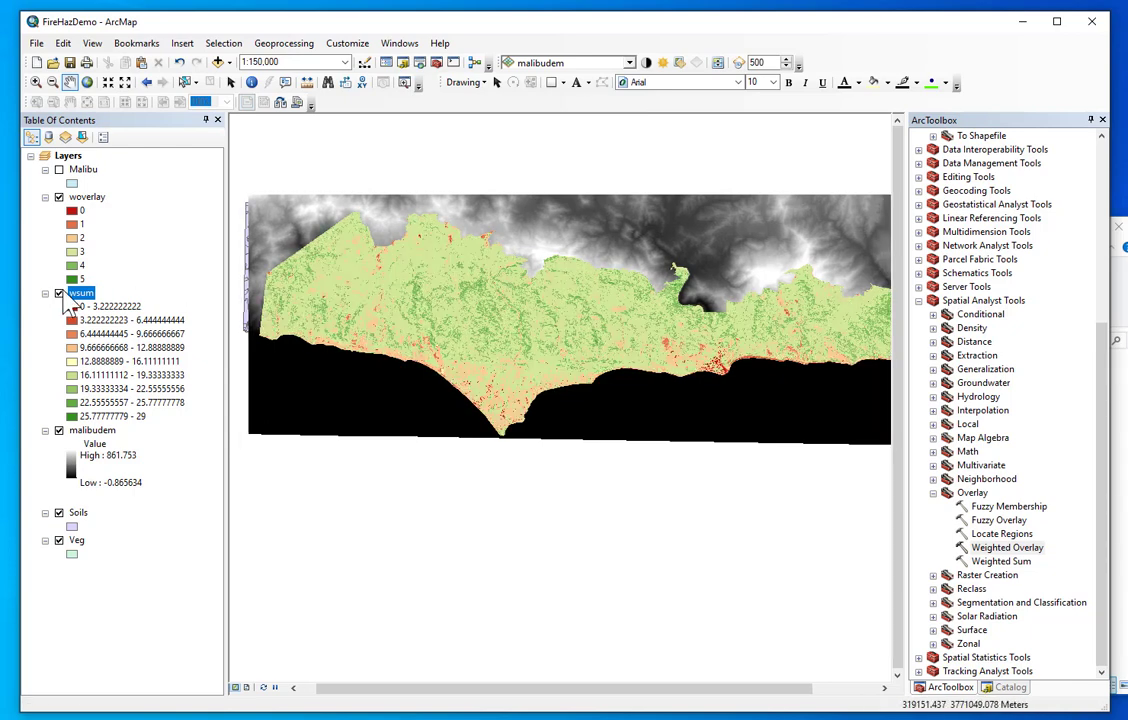